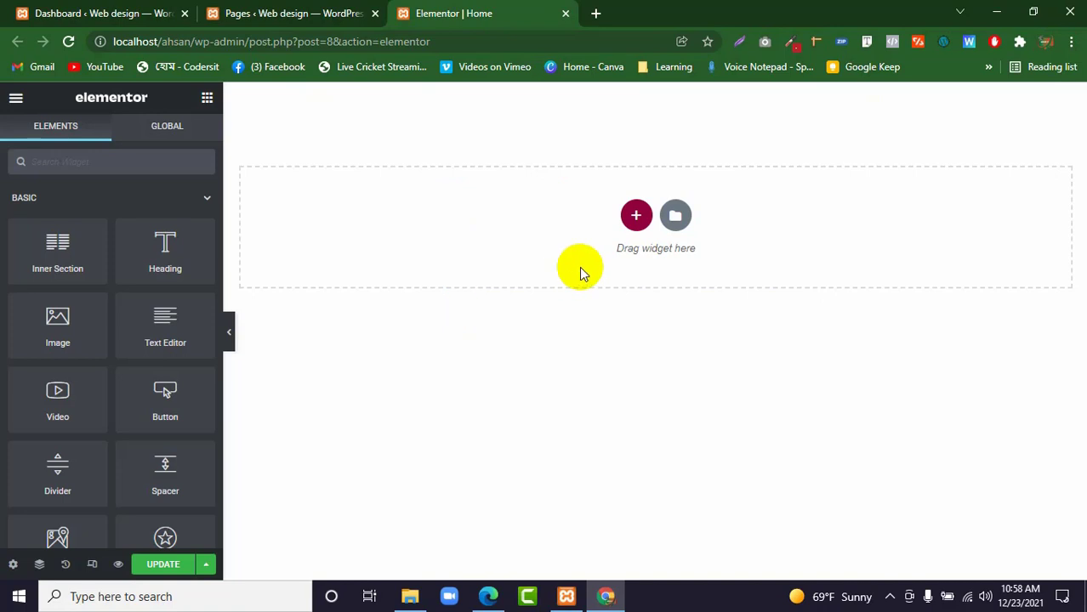
Collapse the Basic widgets and add a three-column section with a wide middle column to the page, returning to the widget list.
scroll(124, 227, "down", 2)
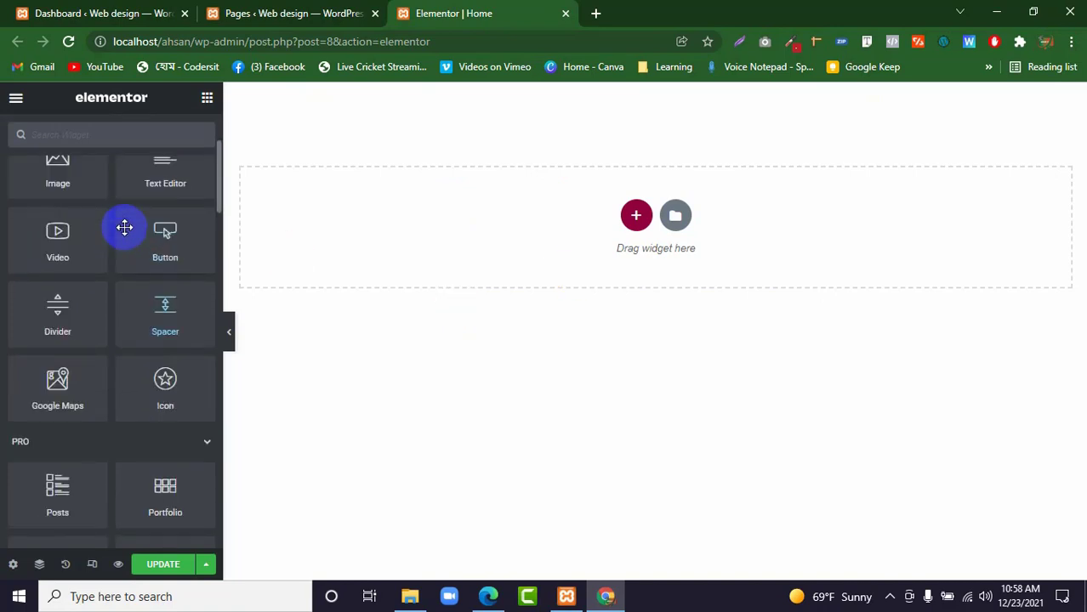
scroll(124, 227, "up", 2)
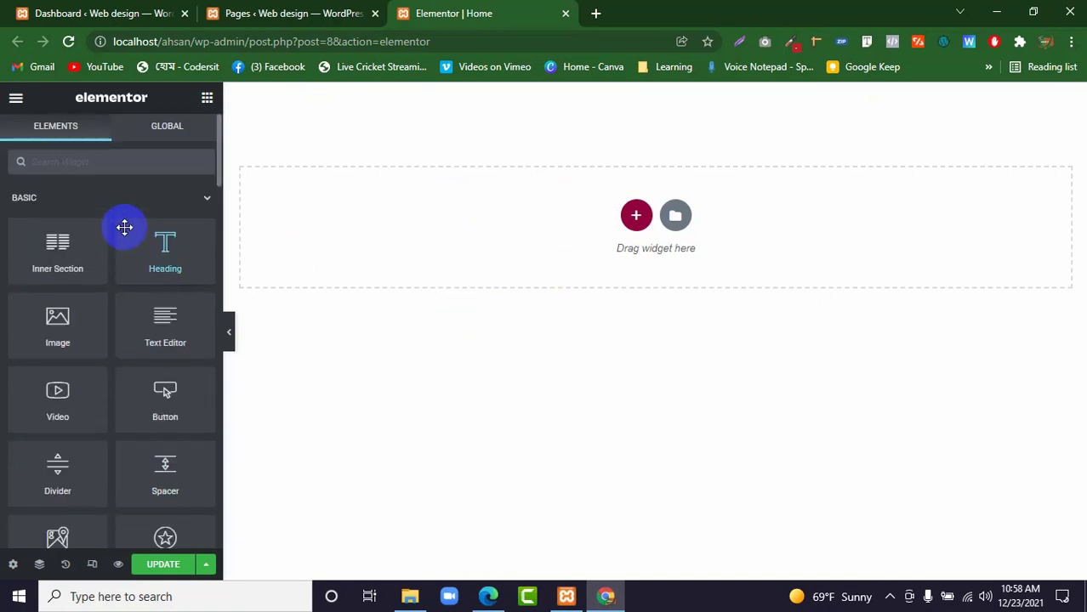
left_click(207, 200)
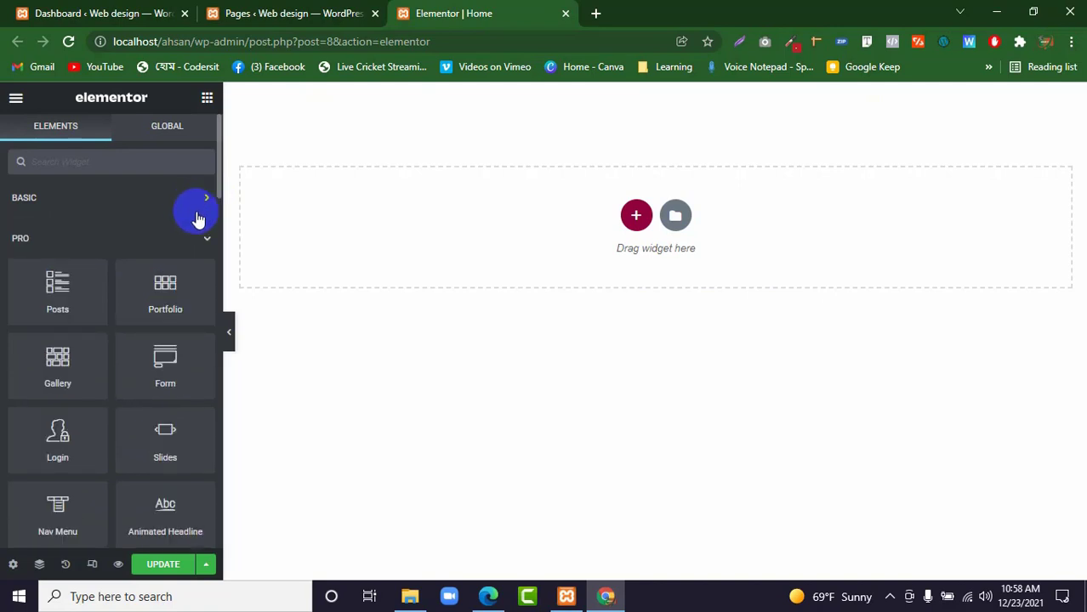
left_click(634, 219)
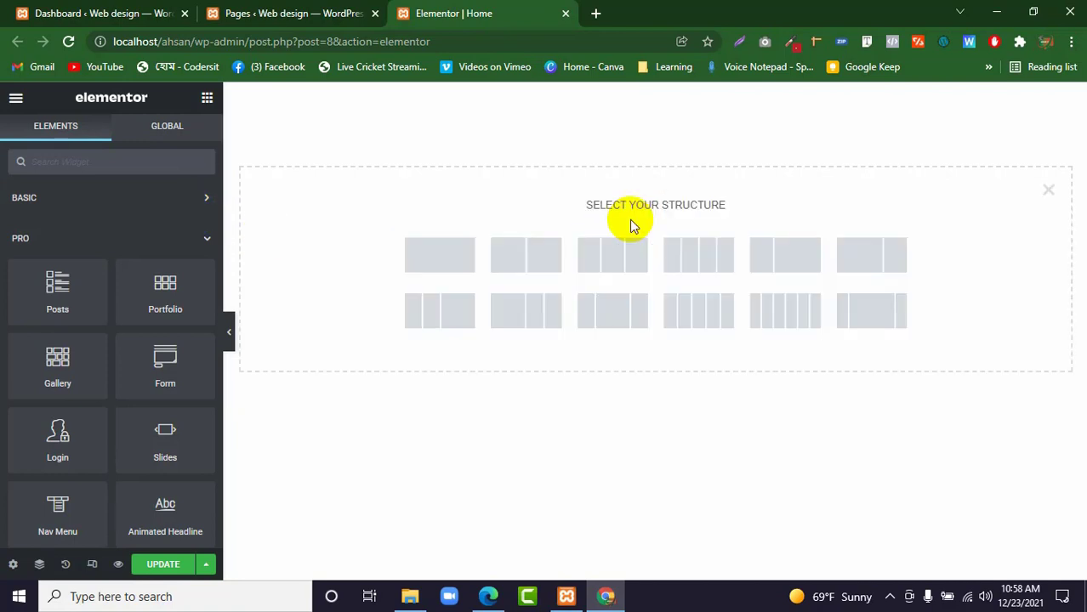
left_click(626, 312)
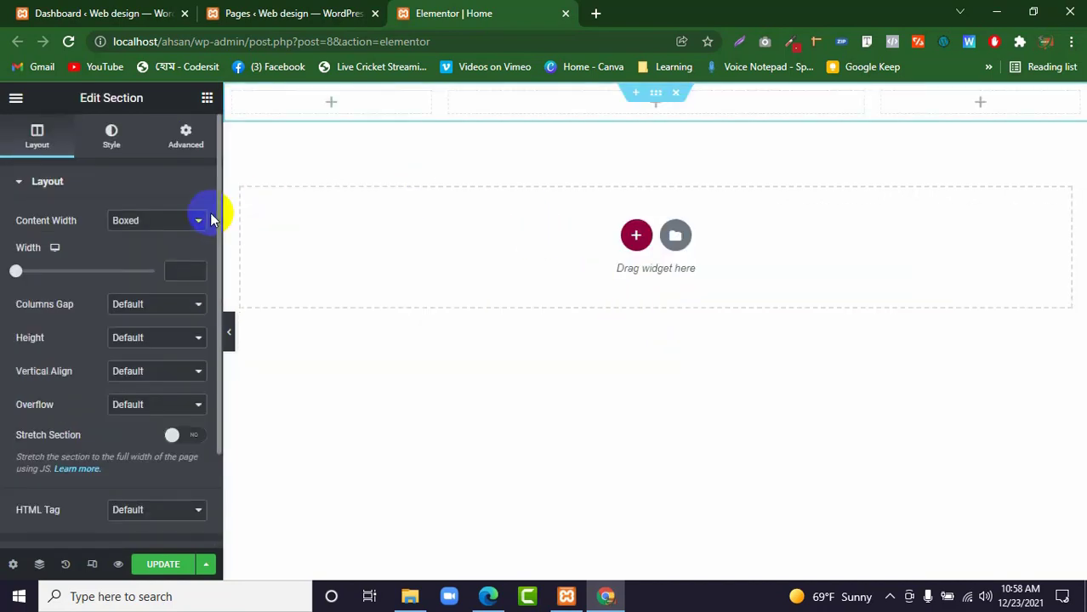
left_click(207, 99)
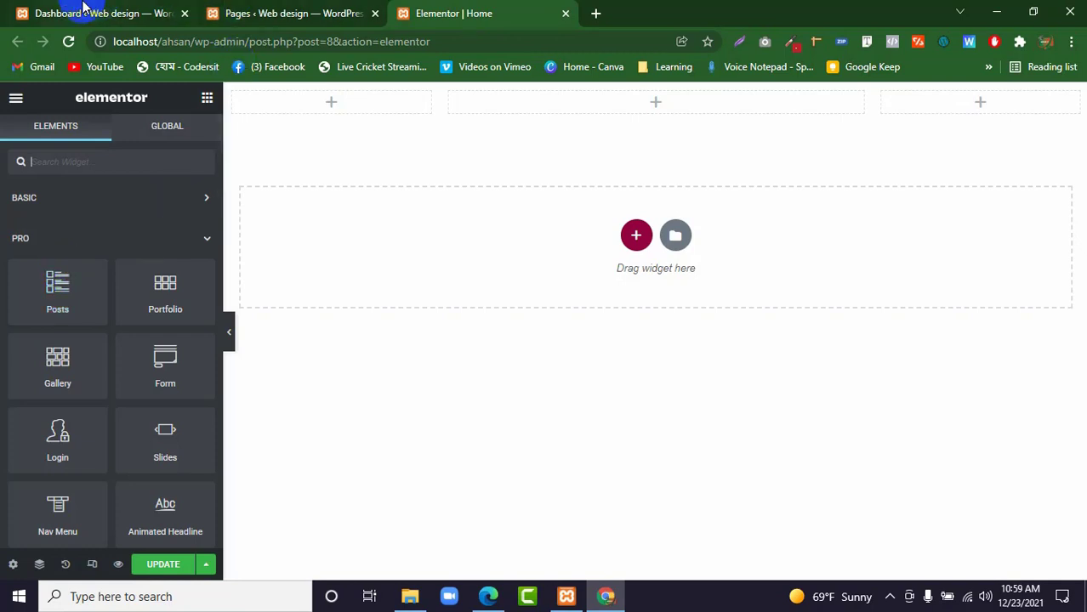
Open the WordPress posts list in a new tab, move the "Hello world!" post to the trash and start a new post.
left_click(80, 9)
right_click(77, 223)
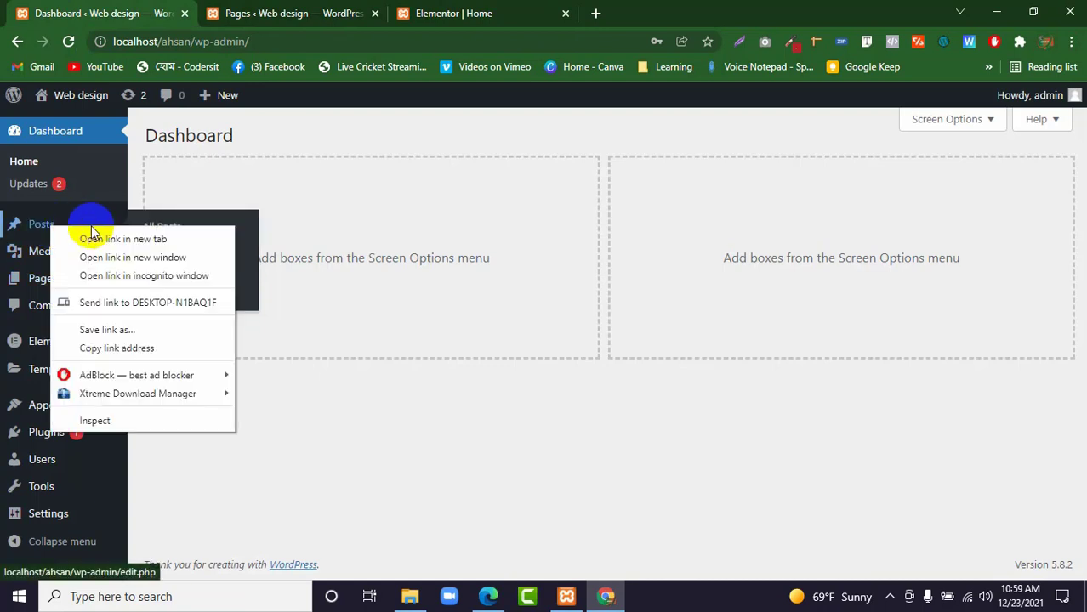
left_click(102, 235)
left_click(272, 11)
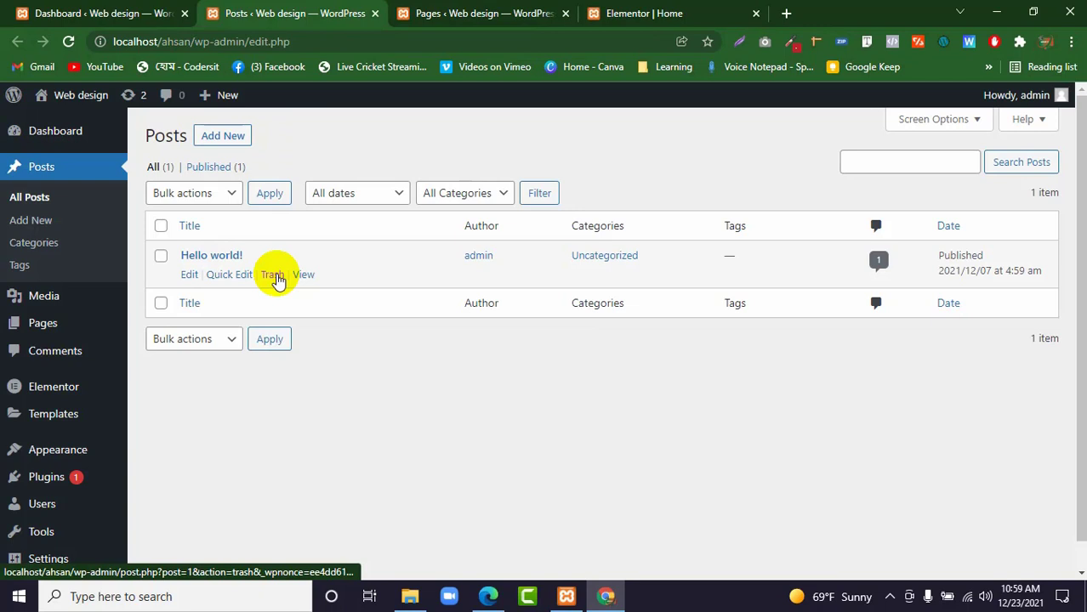
left_click(272, 275)
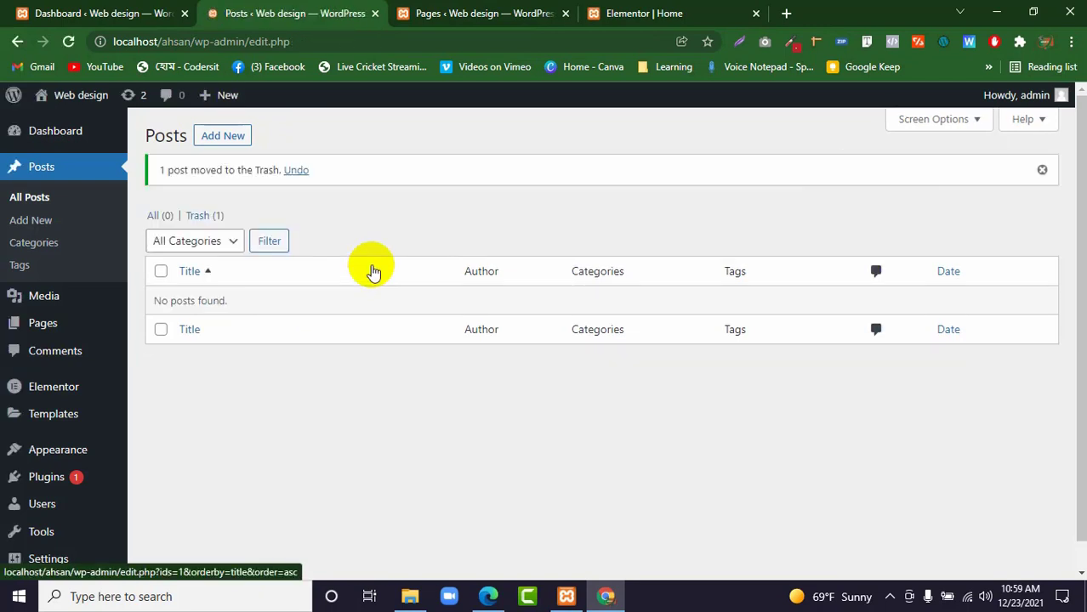
left_click(223, 138)
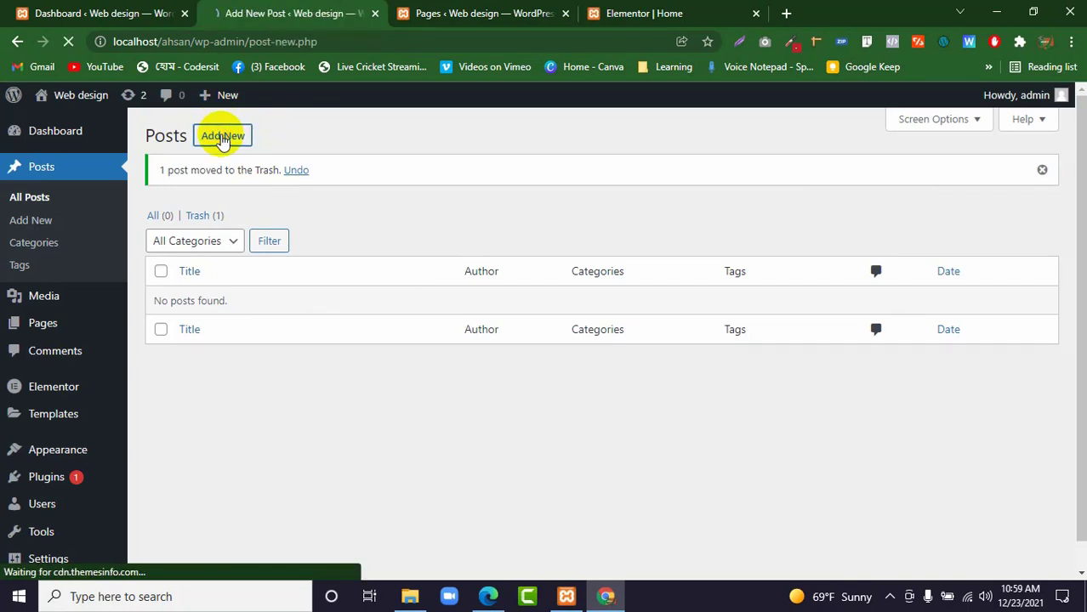
Search Google for "prothom alo" in a new browser tab.
left_click(783, 14)
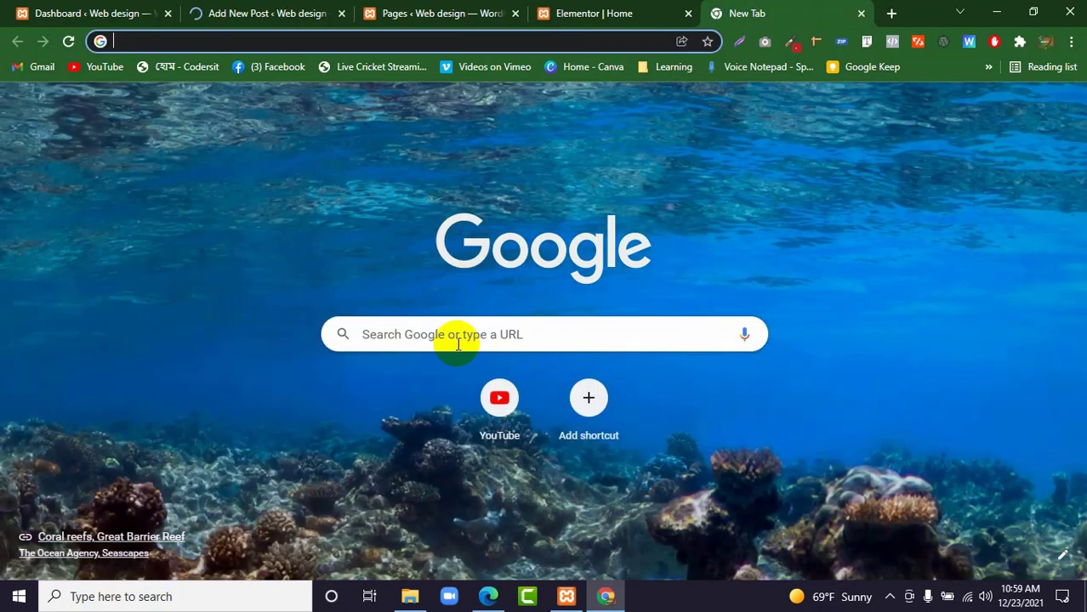
left_click(458, 335)
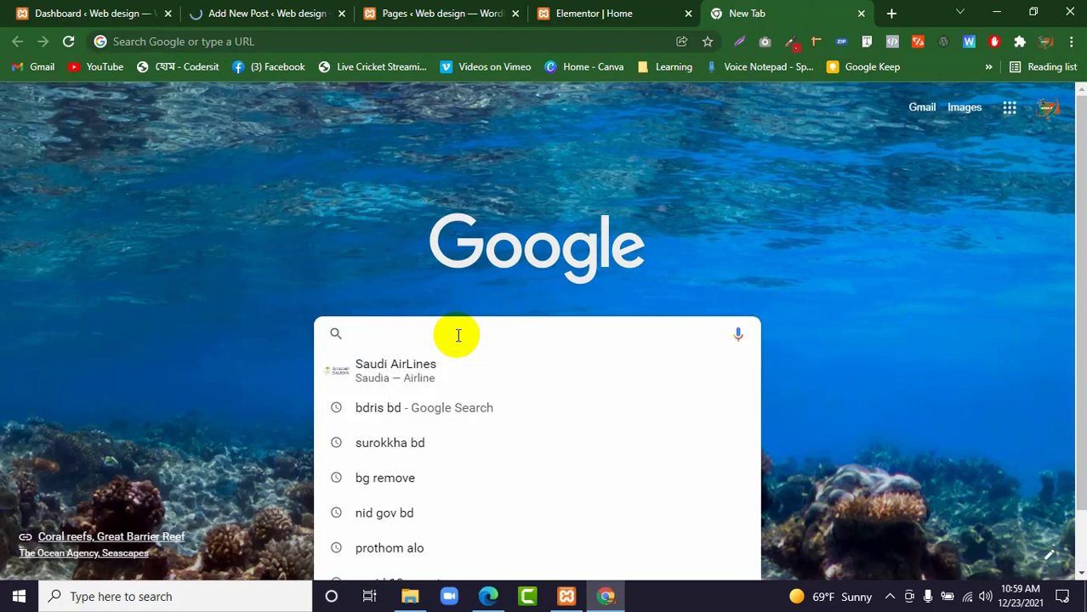
type("post")
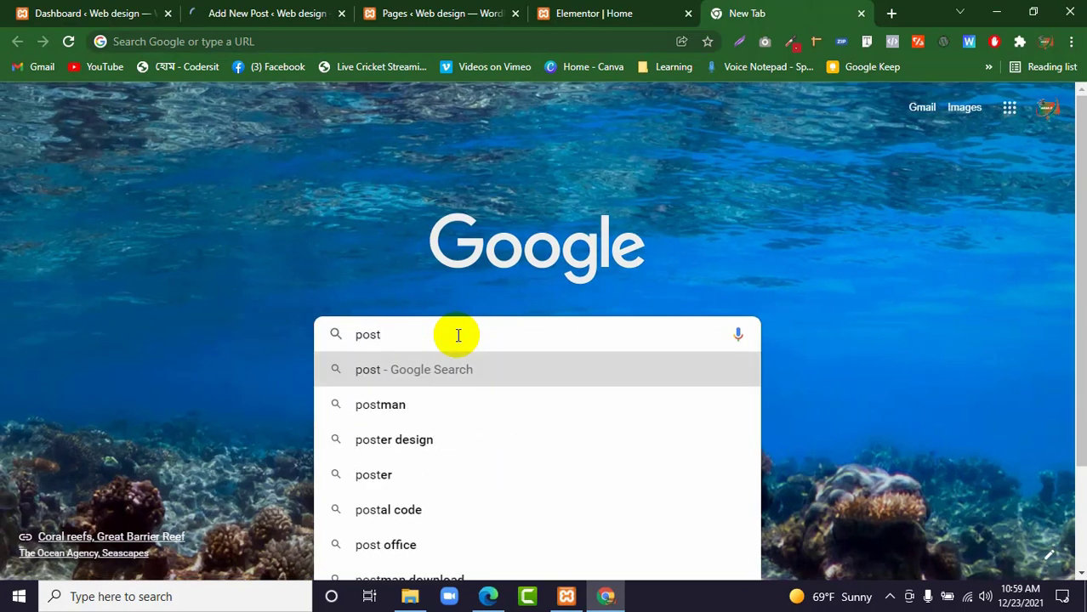
key("BackSpace")
key("BackSpace")
key("BackSpace")
key("BackSpace")
type("prothom")
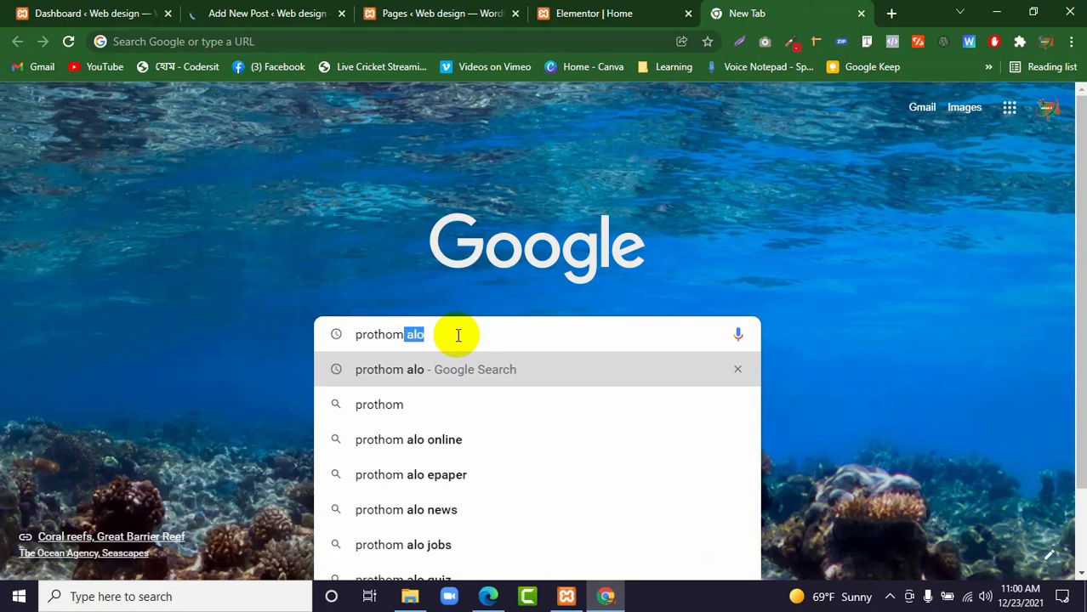
key("Return")
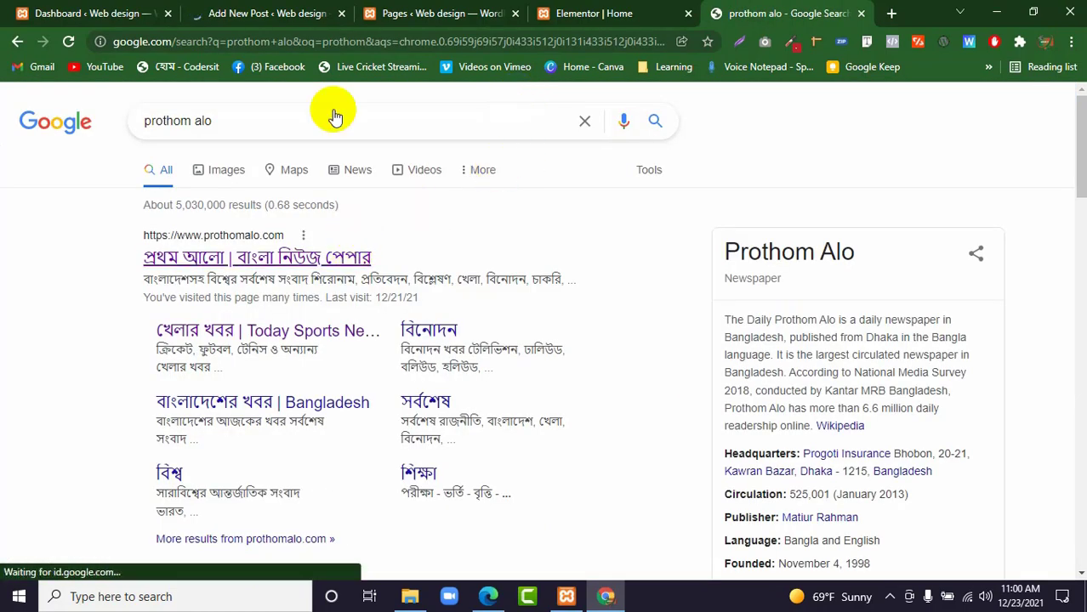
Check the new post's editor, then open the খেলা (sports) section of the Prothom Alo site.
left_click(272, 13)
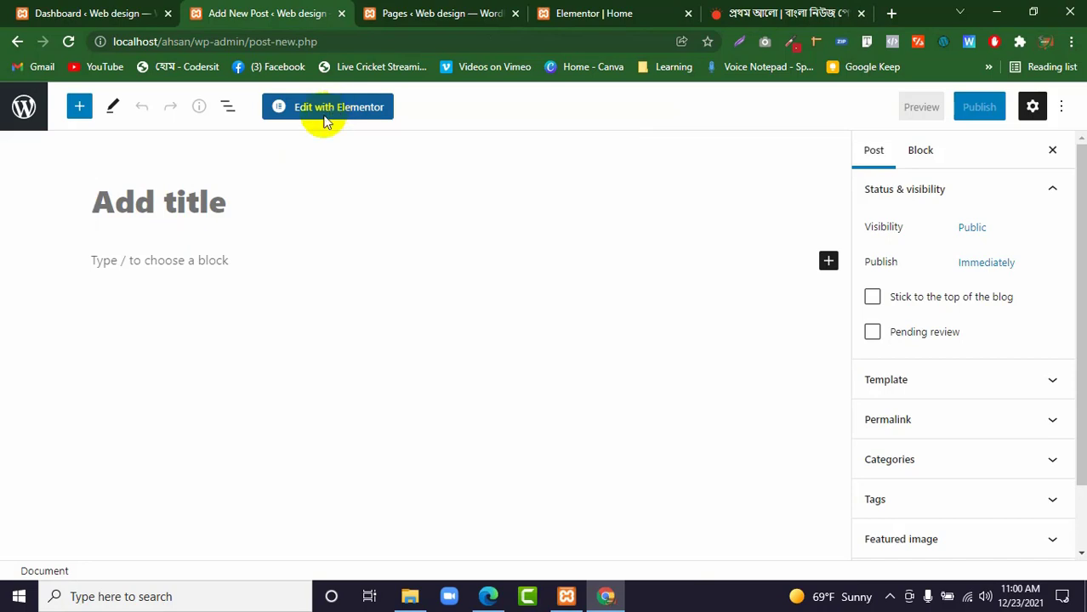
left_click(713, 10)
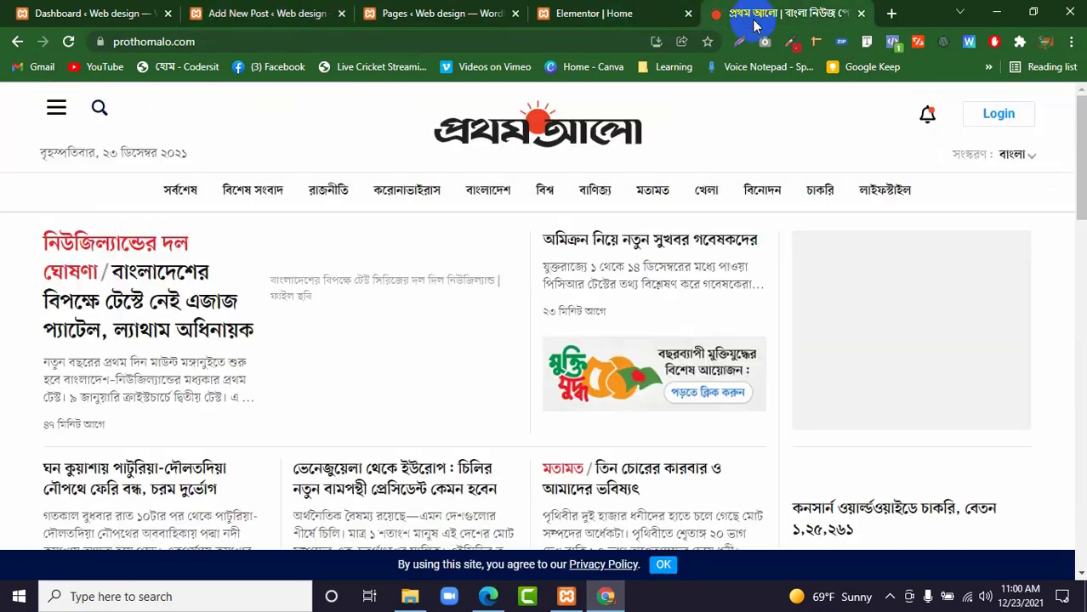
left_click(708, 192)
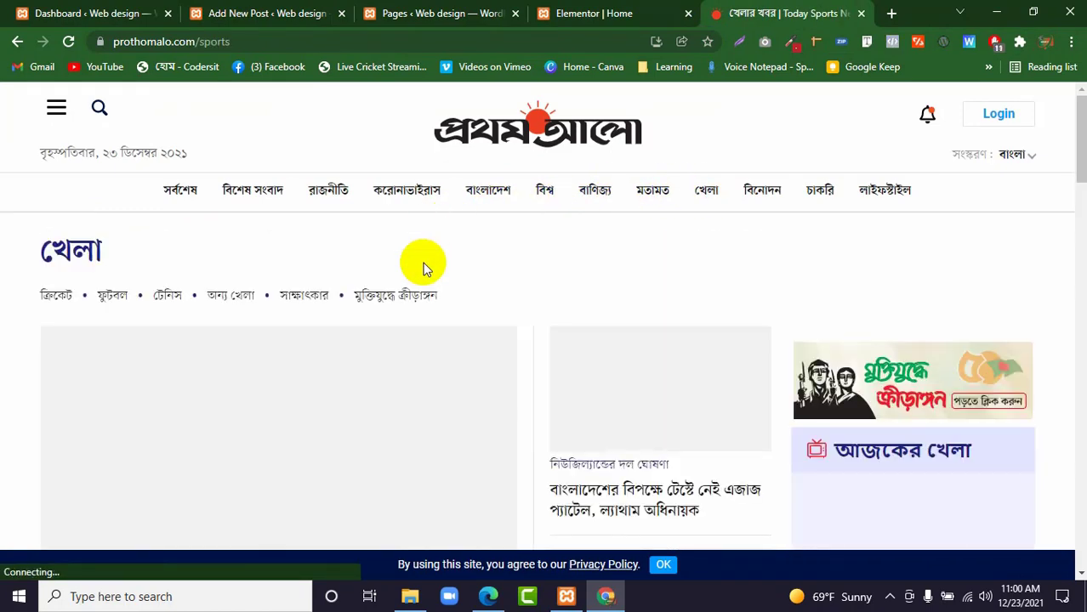
scroll(425, 264, "down", 2)
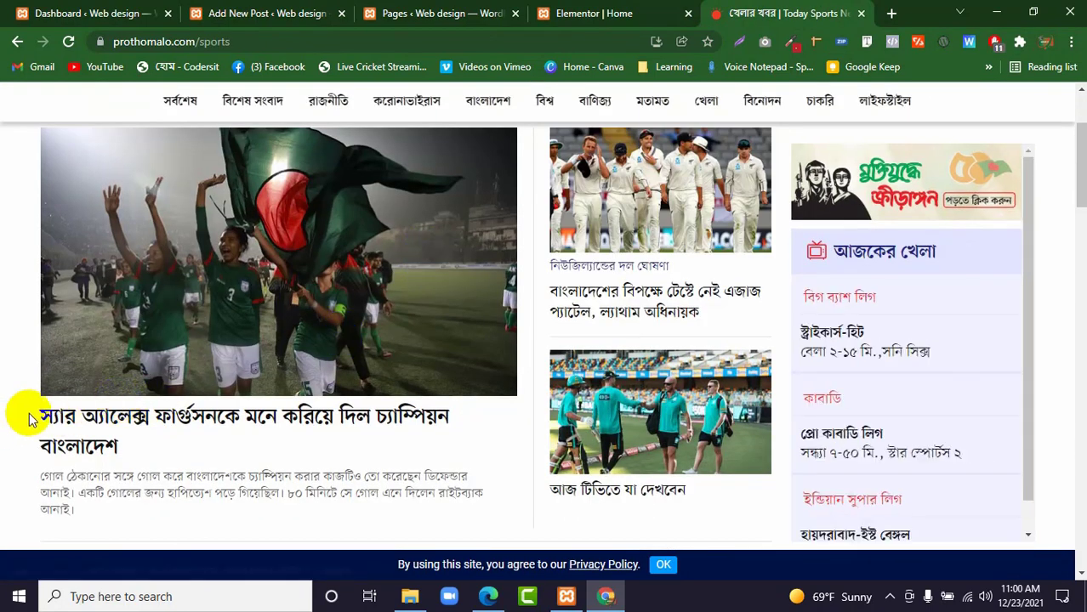
Copy the lead sports headline "স্যার অ্যালেক্স ফার্গুসনকে মনে করিয়ে দিল চ্যাম্পিয়ন বাংলাদেশ" into the new post's title.
left_click_drag(29, 412, 142, 432)
right_click(140, 432)
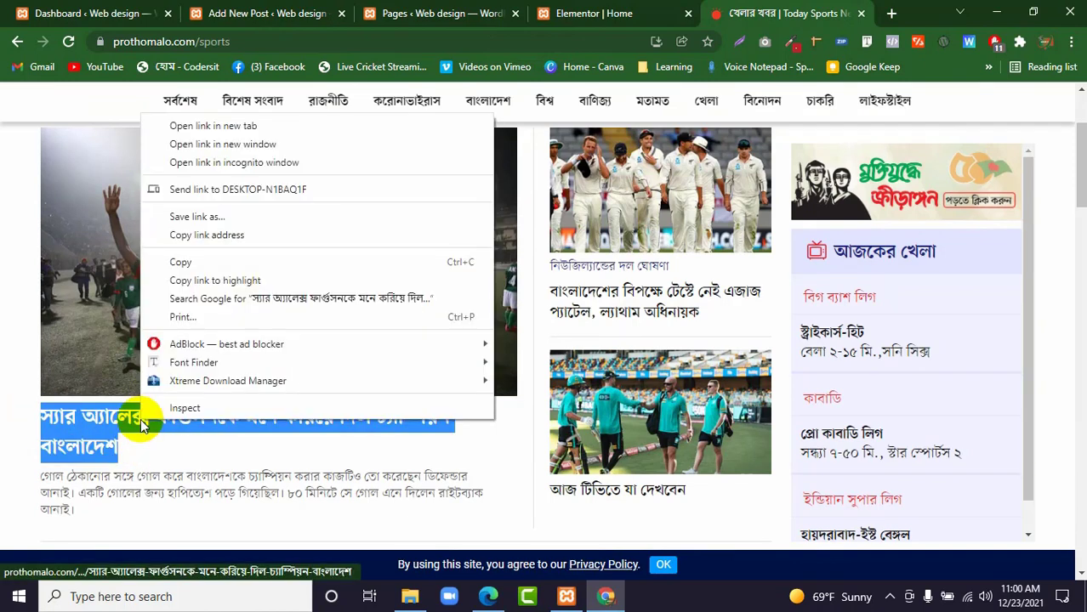
left_click(192, 260)
left_click(249, 16)
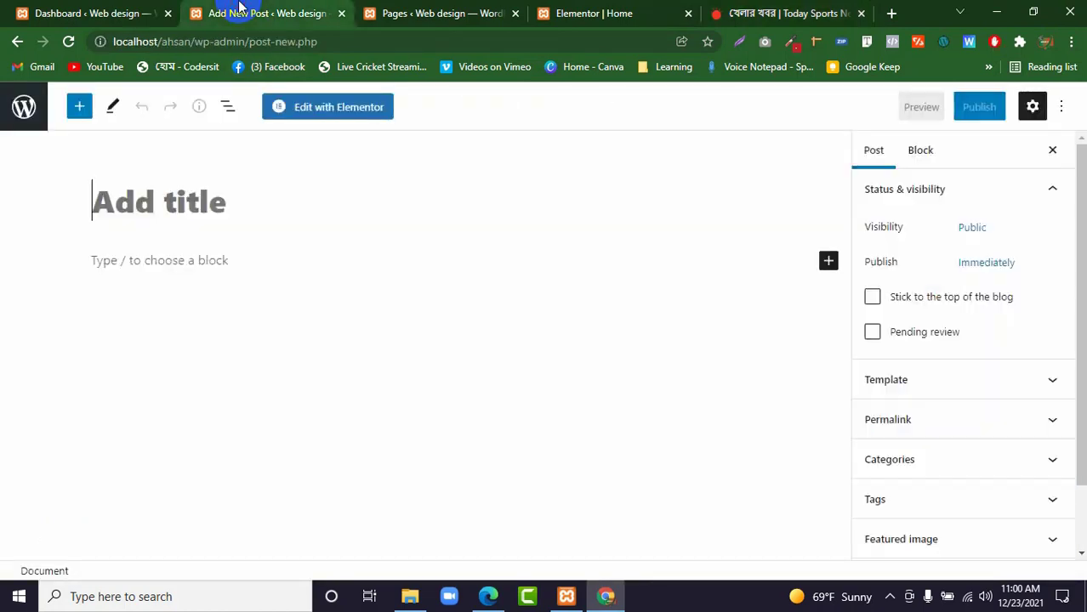
right_click(156, 201)
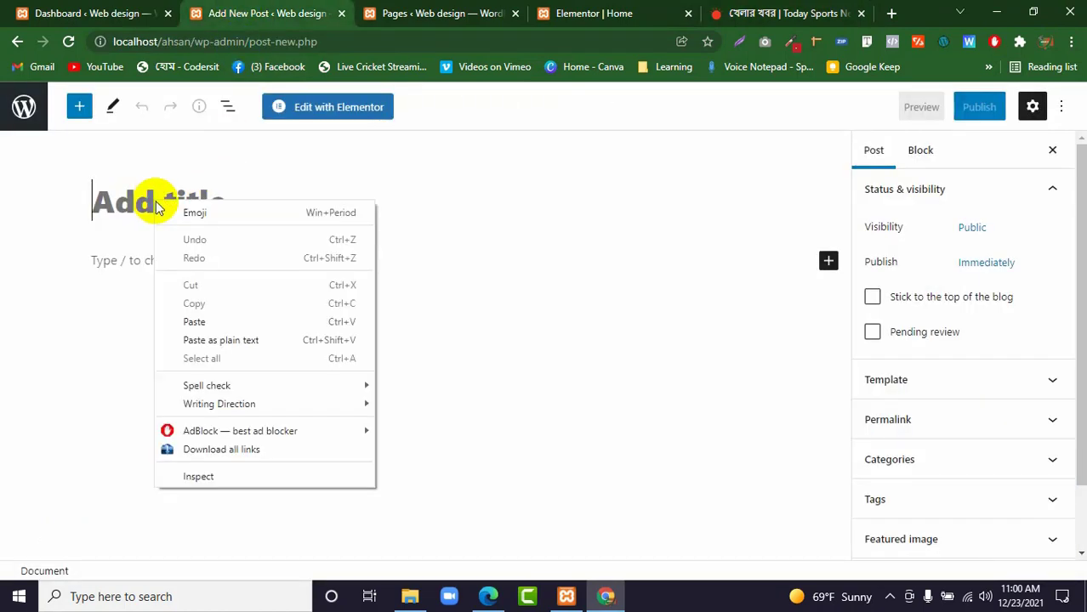
left_click(217, 322)
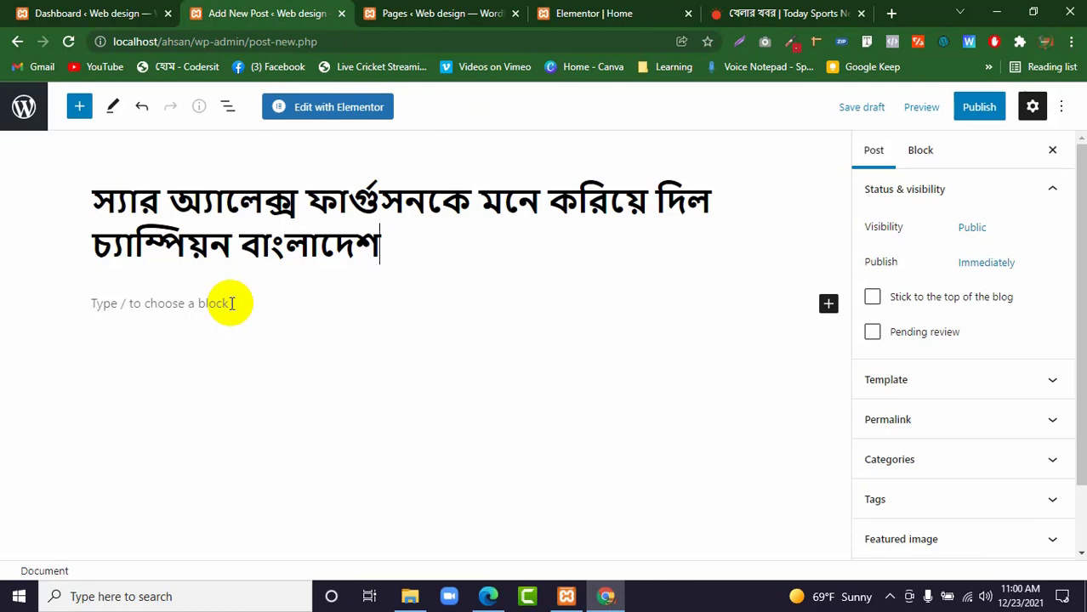
Copy the summary paragraph below the lead sports headline into the new post's body.
left_click(763, 12)
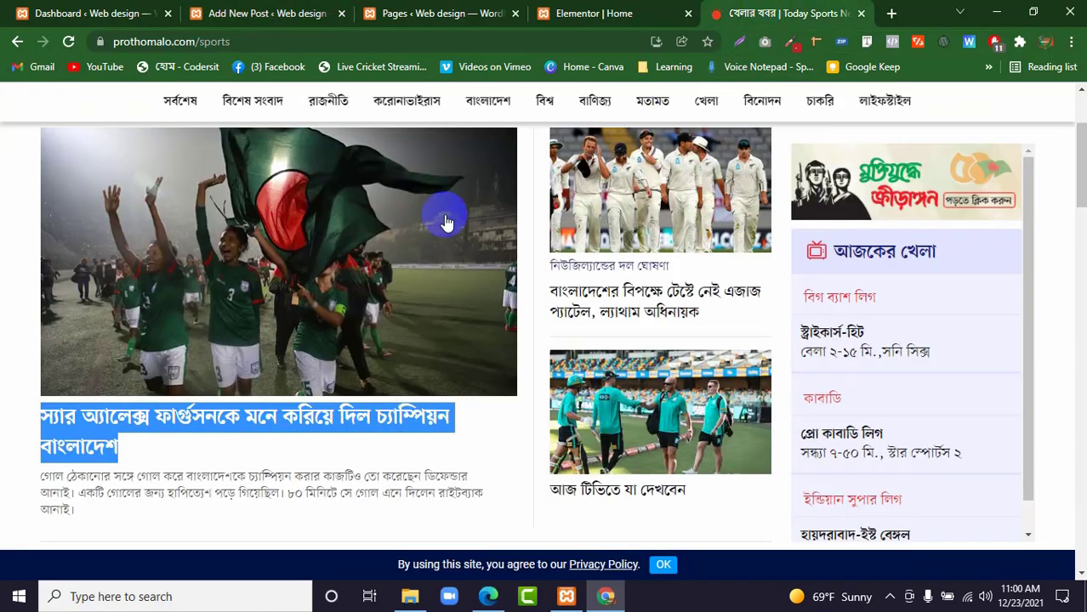
scroll(261, 291, "down", 3)
left_click_drag(40, 237, 103, 264)
right_click(107, 258)
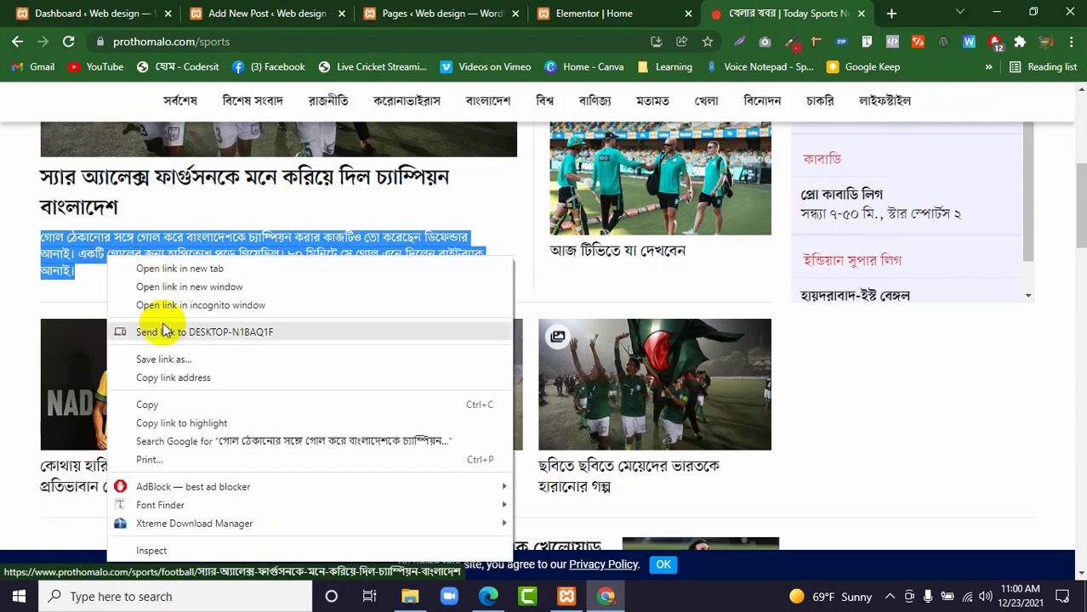
left_click(169, 411)
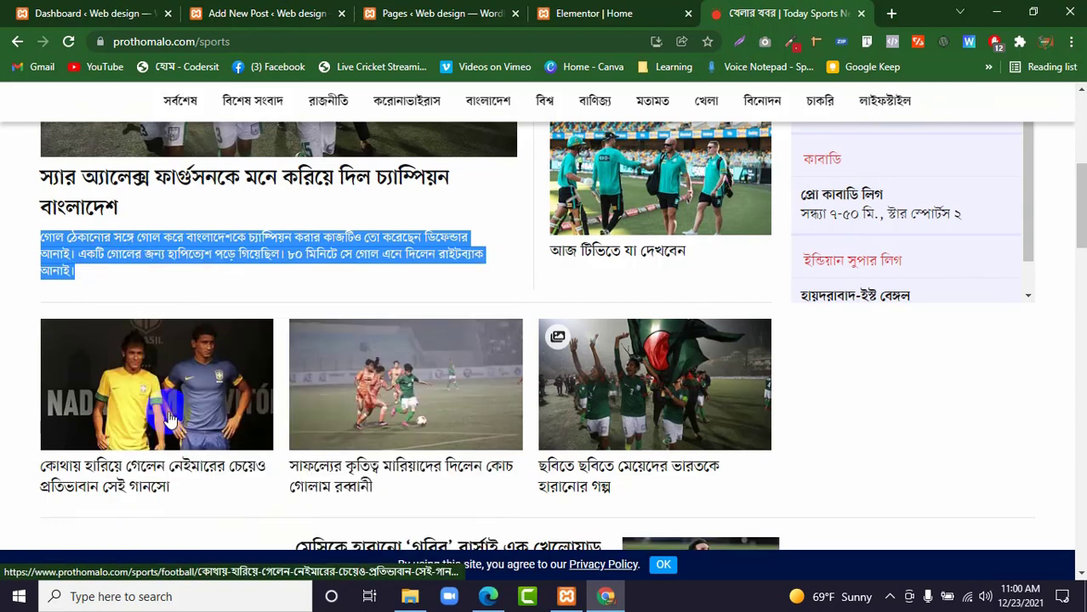
left_click(290, 7)
left_click(188, 299)
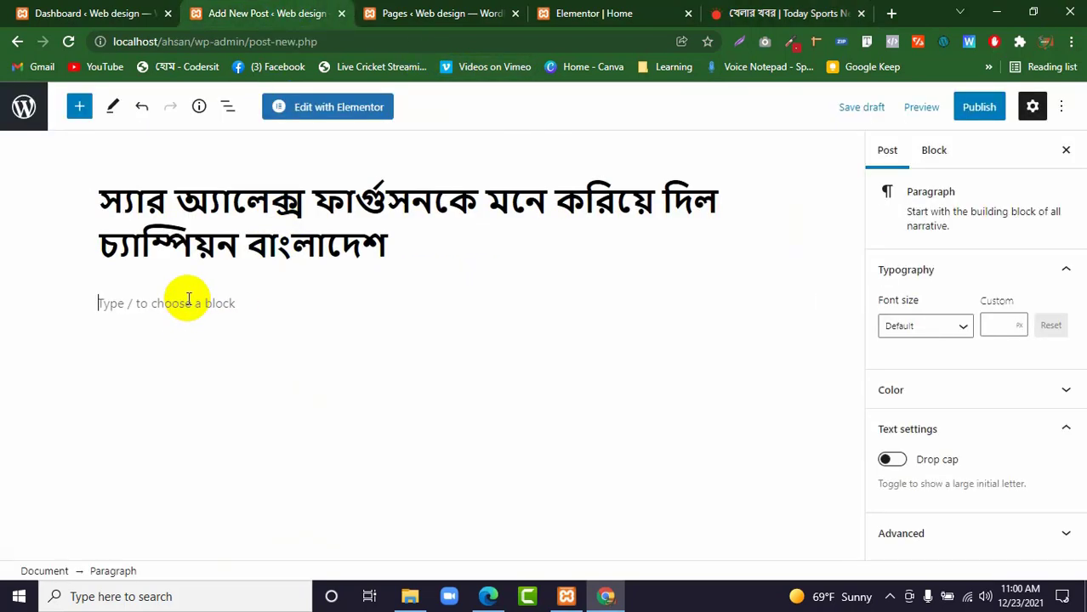
right_click(188, 299)
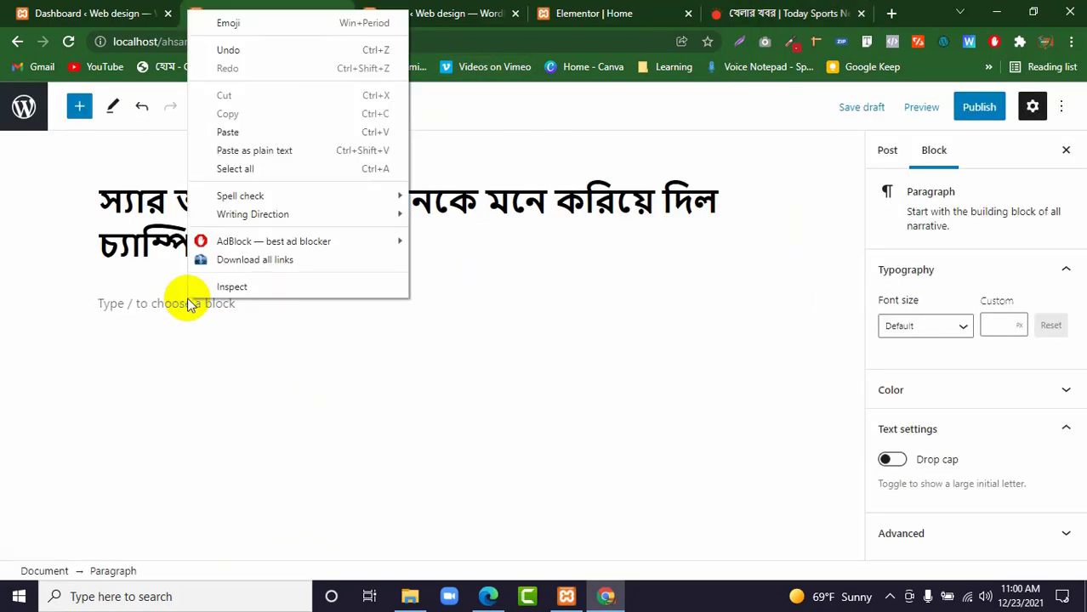
left_click(247, 133)
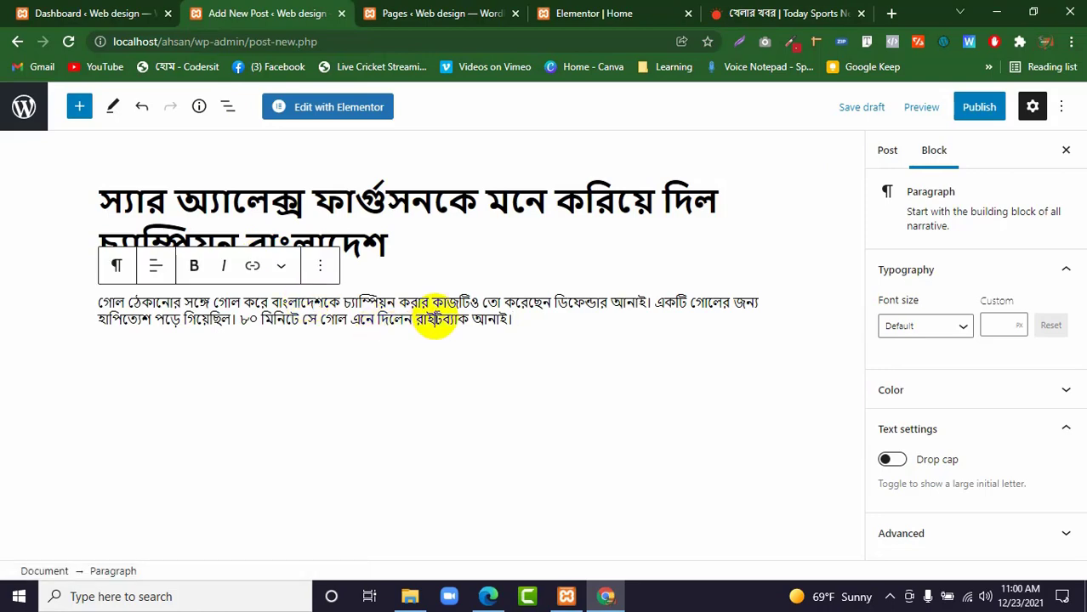
Capture the lead sports story's photo with Lightshot and save it as the PNG image Screenshot (14) in Downloads.
left_click(768, 14)
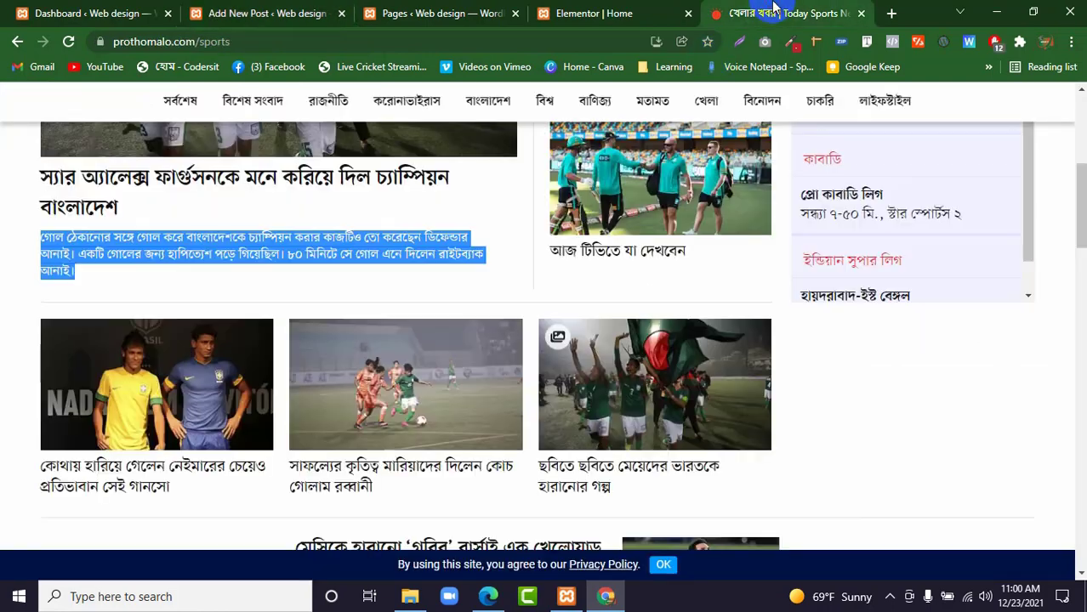
scroll(378, 234, "up", 4)
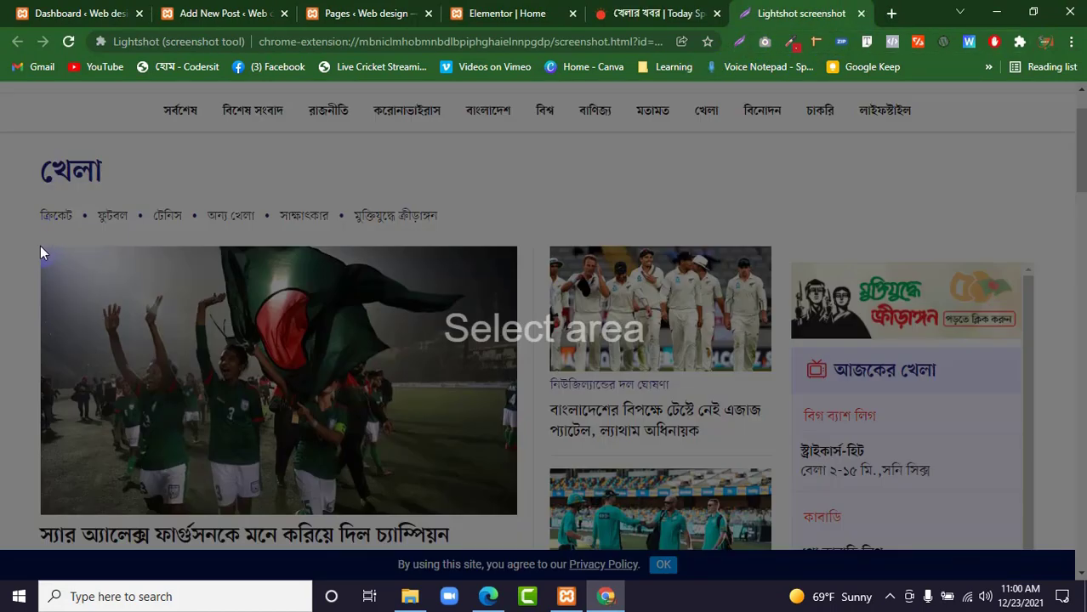
left_click_drag(41, 249, 517, 513)
left_click(482, 529)
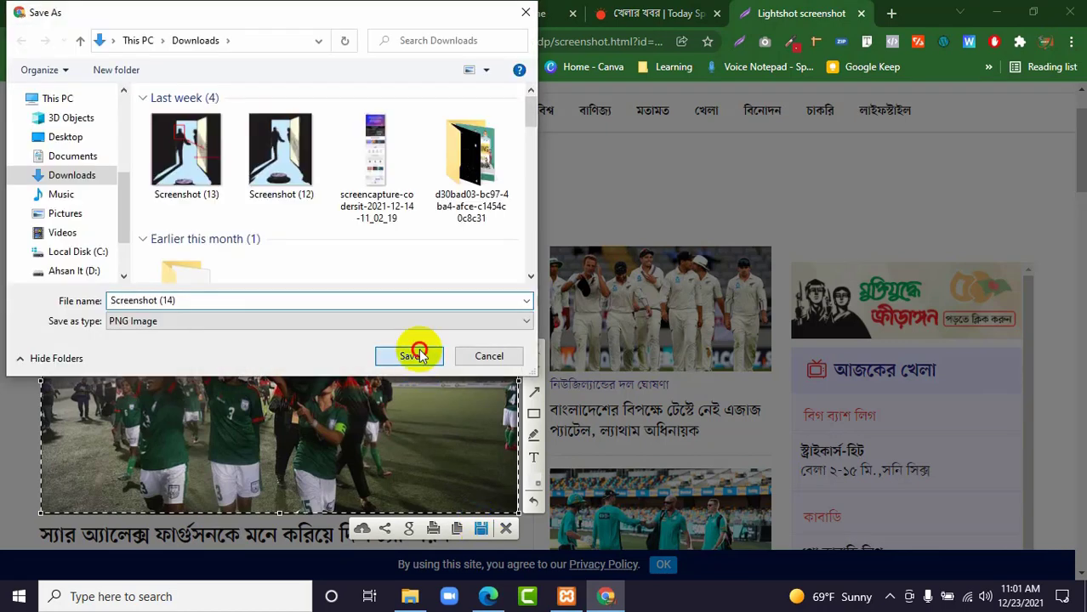
left_click(414, 353)
Return to the new post's editor and look through the paragraph block's settings, including the Advanced options.
left_click(213, 12)
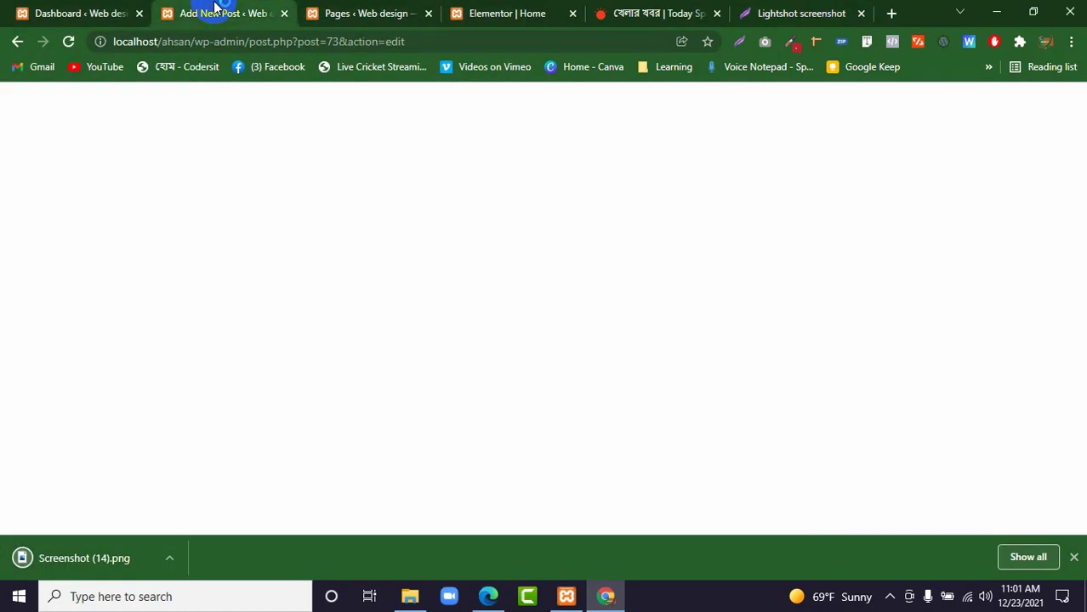
scroll(948, 353, "down", 1)
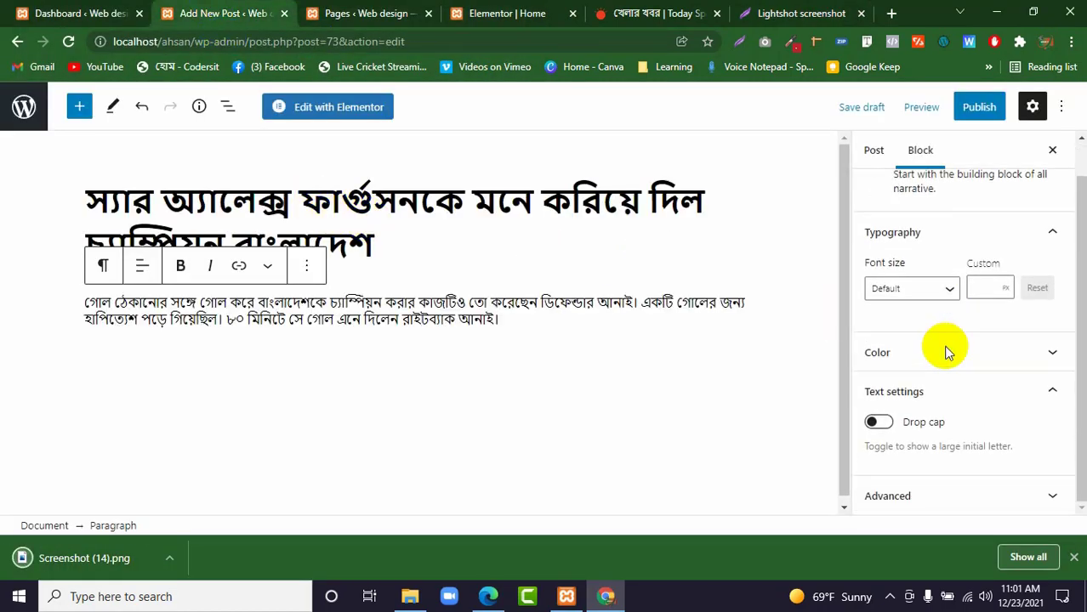
left_click(934, 495)
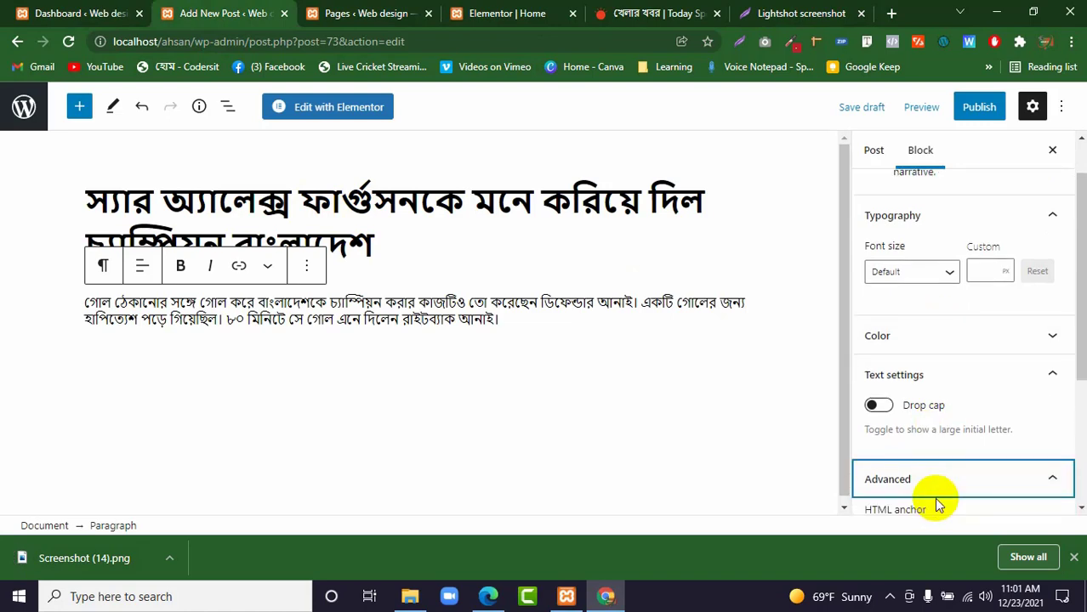
scroll(959, 472, "down", 3)
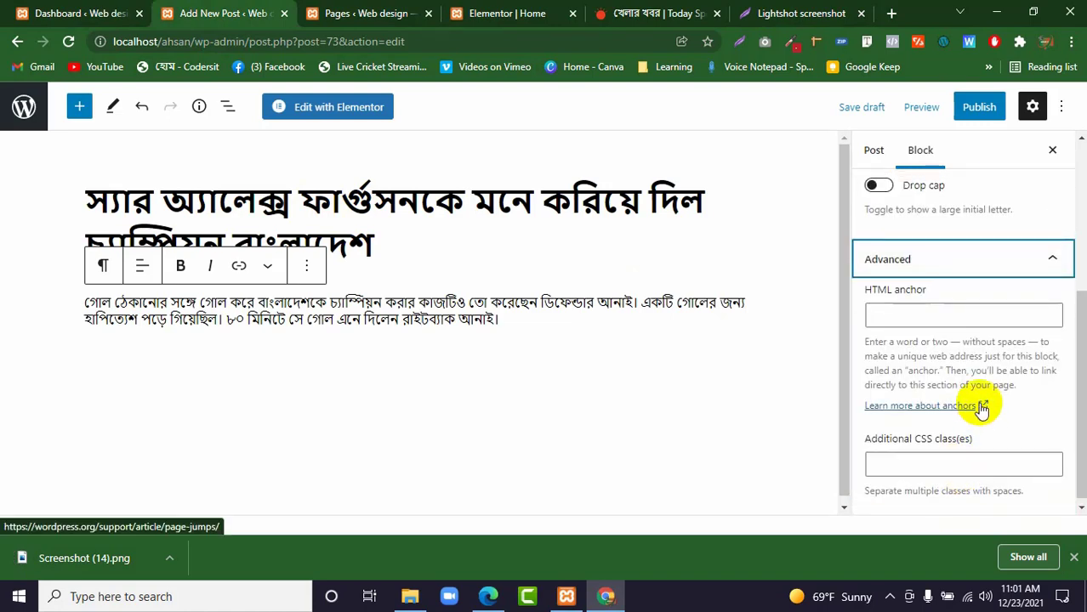
scroll(981, 409, "up", 4)
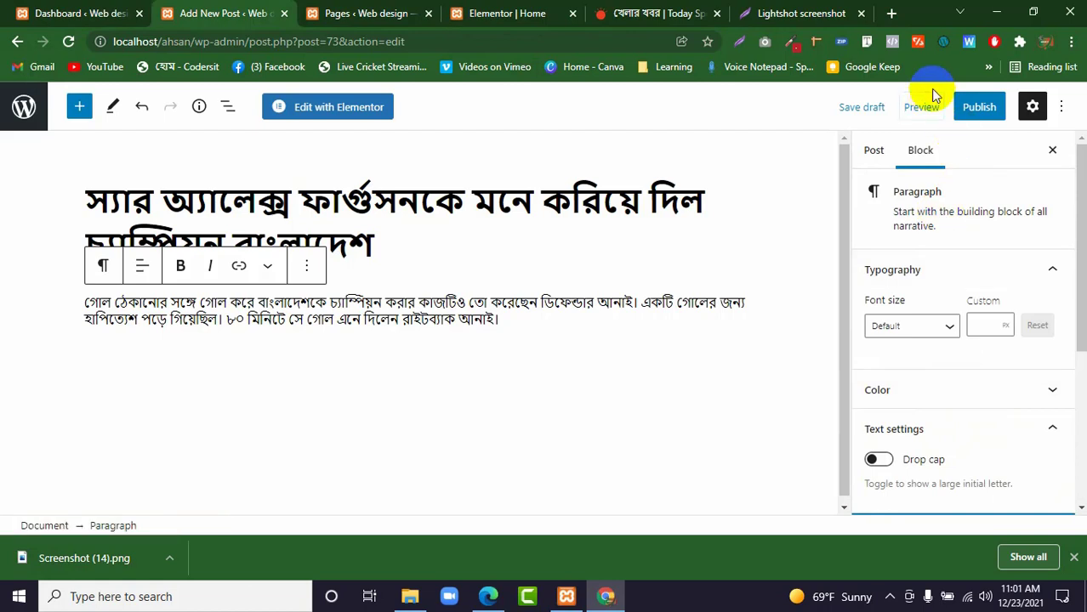
left_click(346, 304)
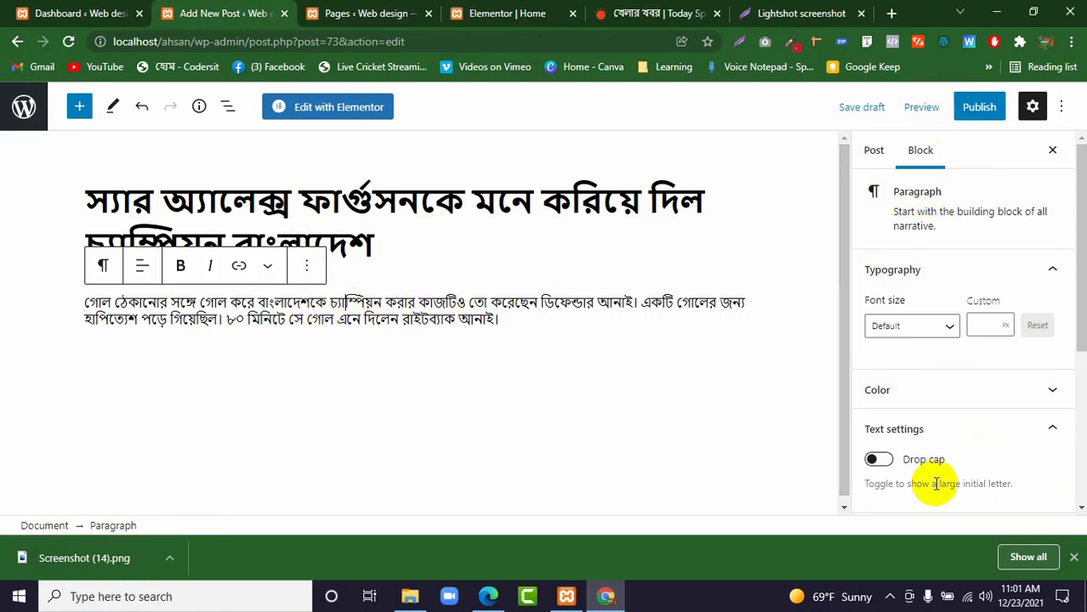
left_click(1072, 557)
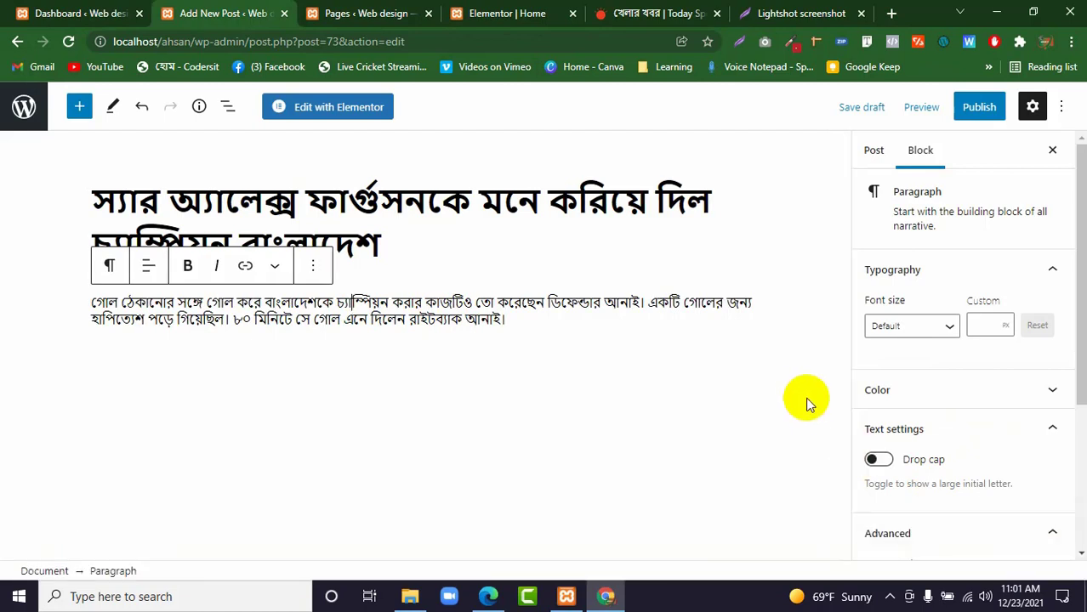
Upload Screenshot (14) from Downloads and set it as the post's featured image.
left_click(871, 150)
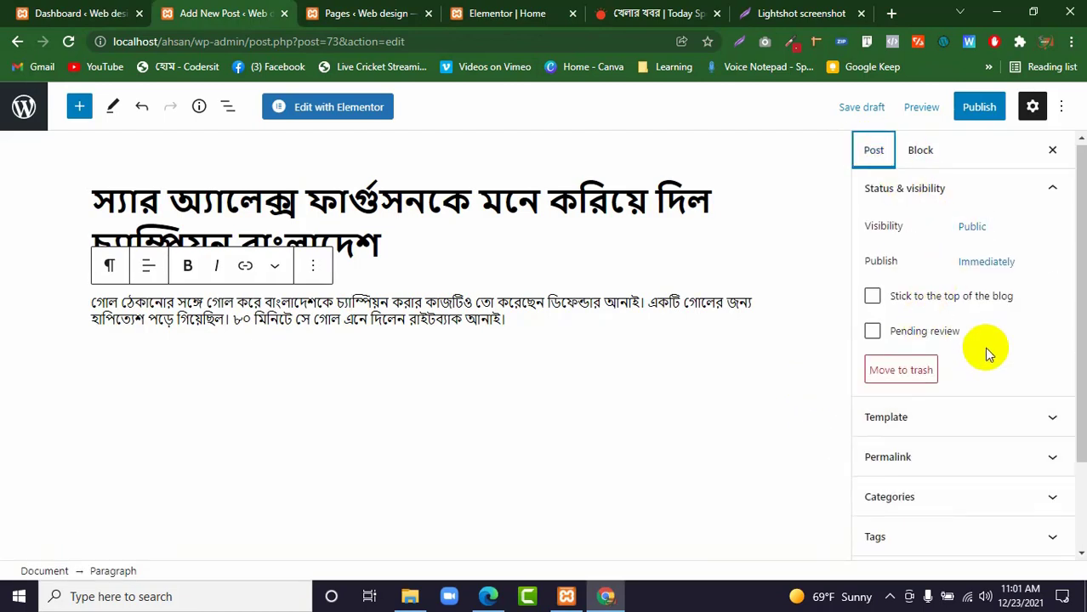
scroll(986, 355, "down", 1)
scroll(984, 353, "down", 1)
left_click(955, 466)
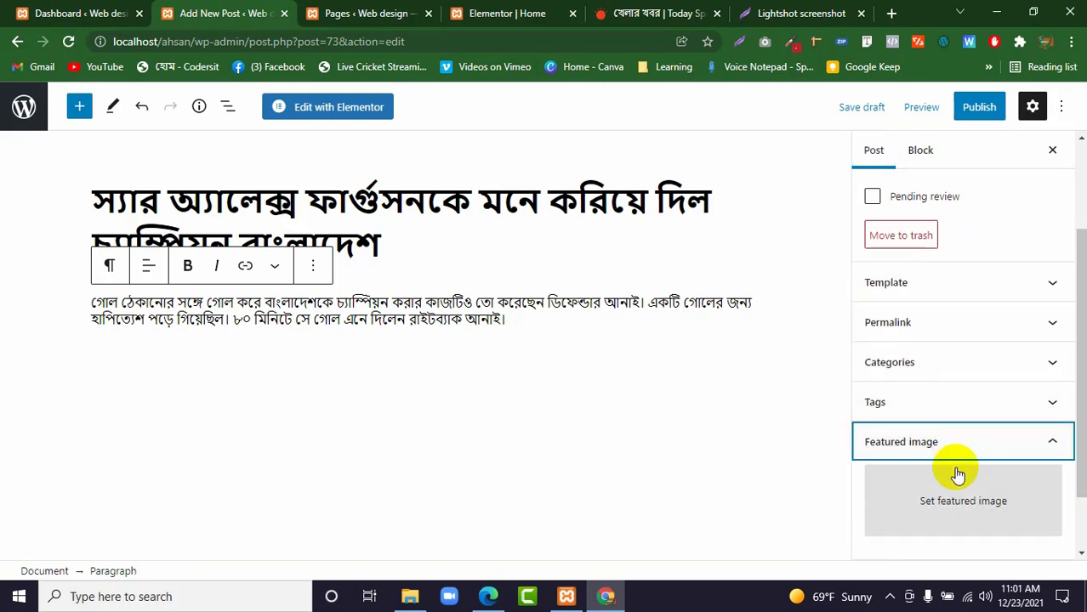
left_click(962, 485)
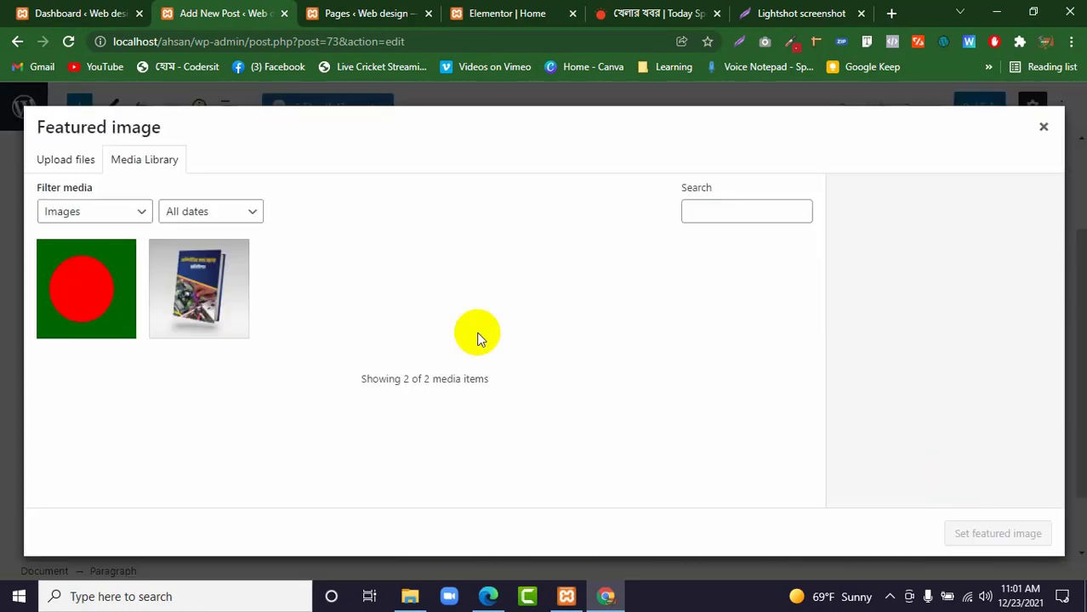
left_click(68, 160)
left_click(548, 360)
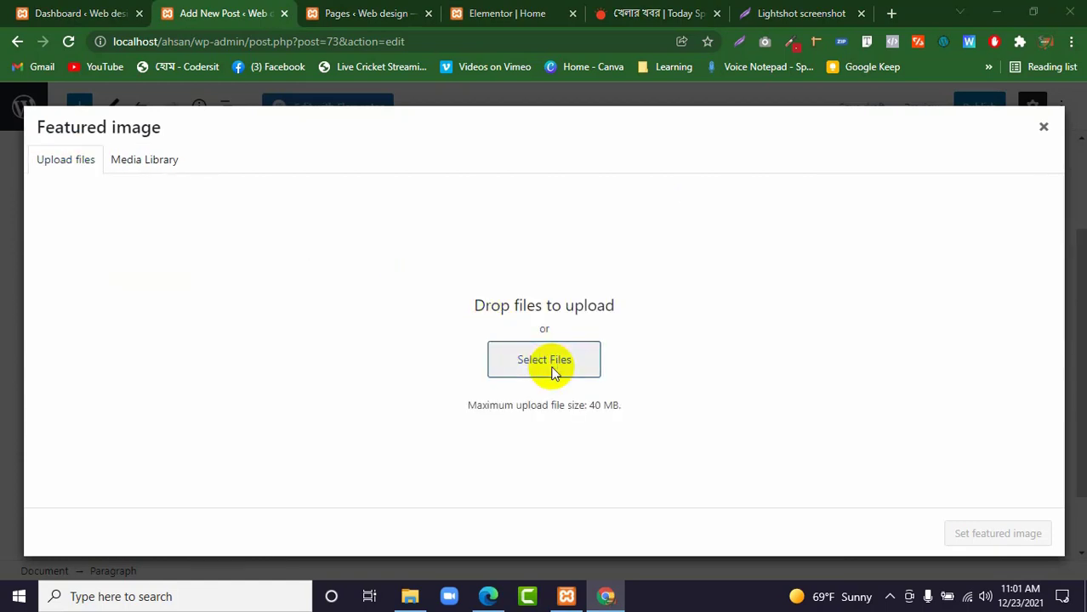
left_click(191, 167)
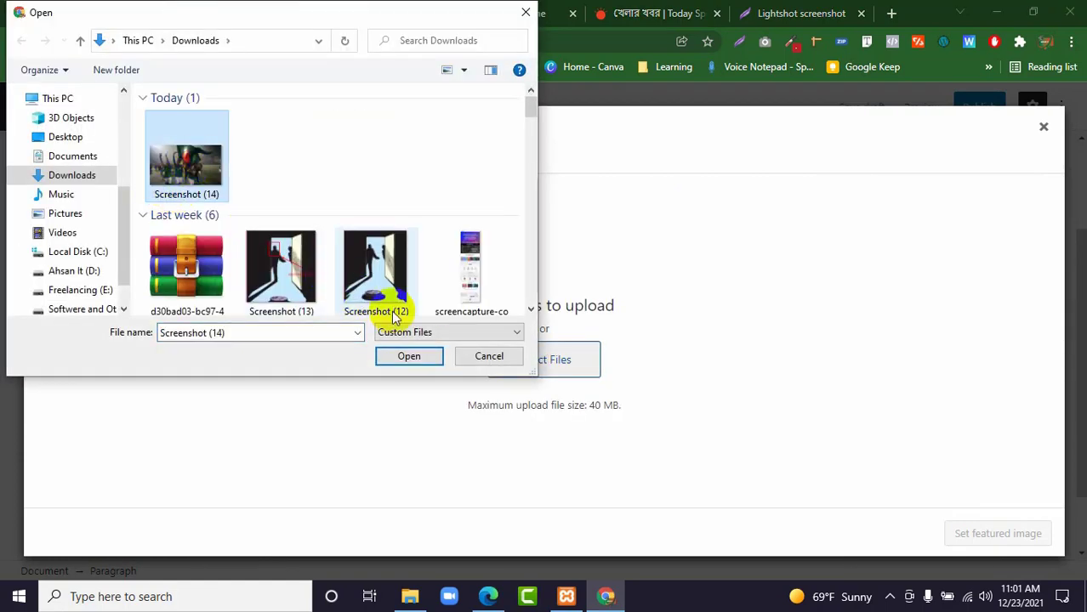
left_click(413, 352)
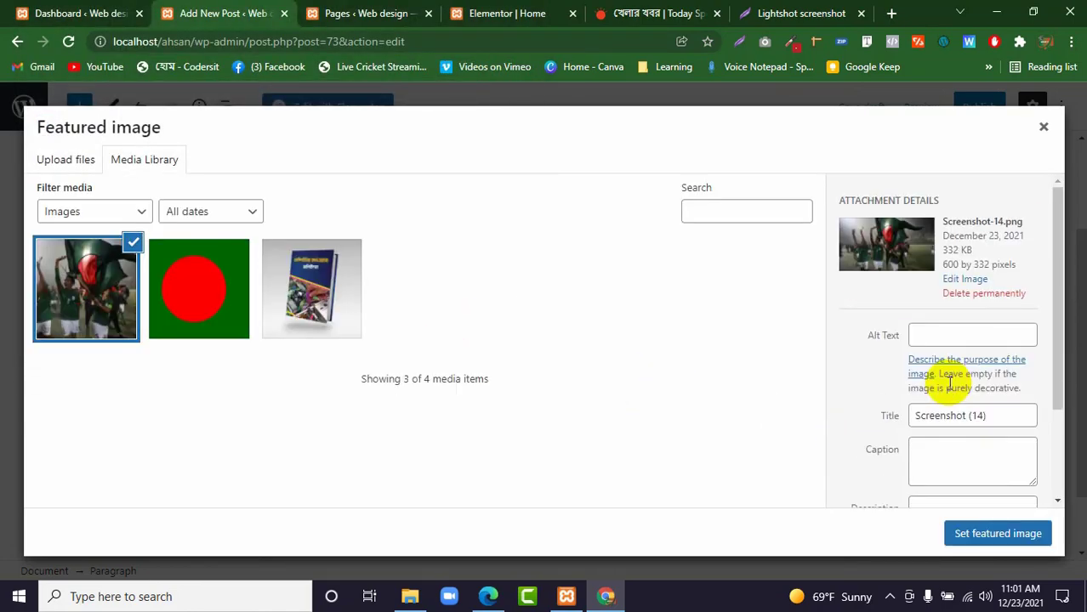
left_click(1018, 541)
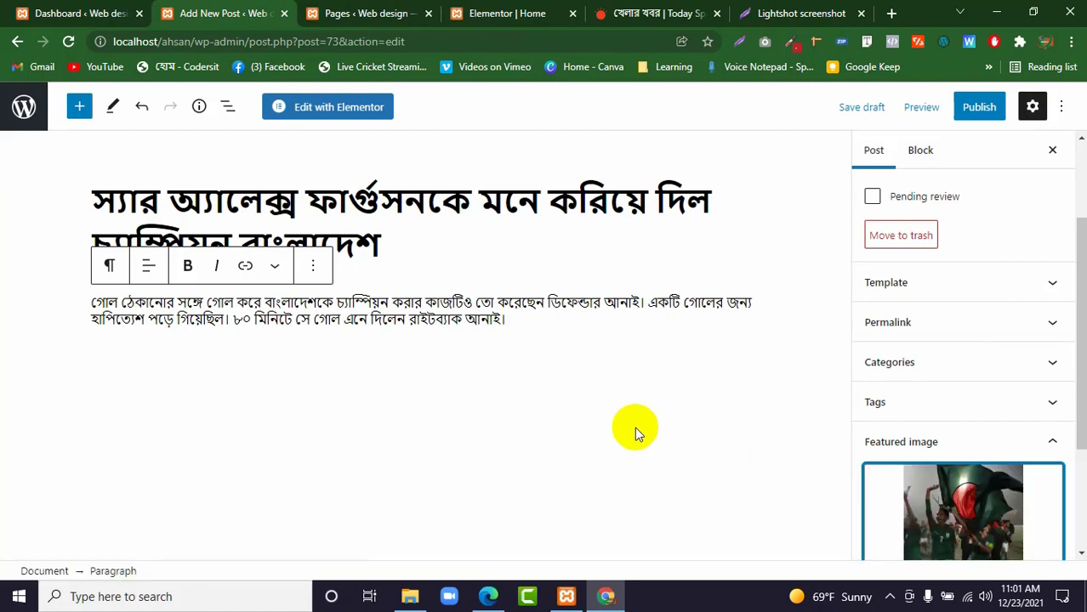
Return to the Prothom Alo sports page and look over the lead story.
left_click(417, 322)
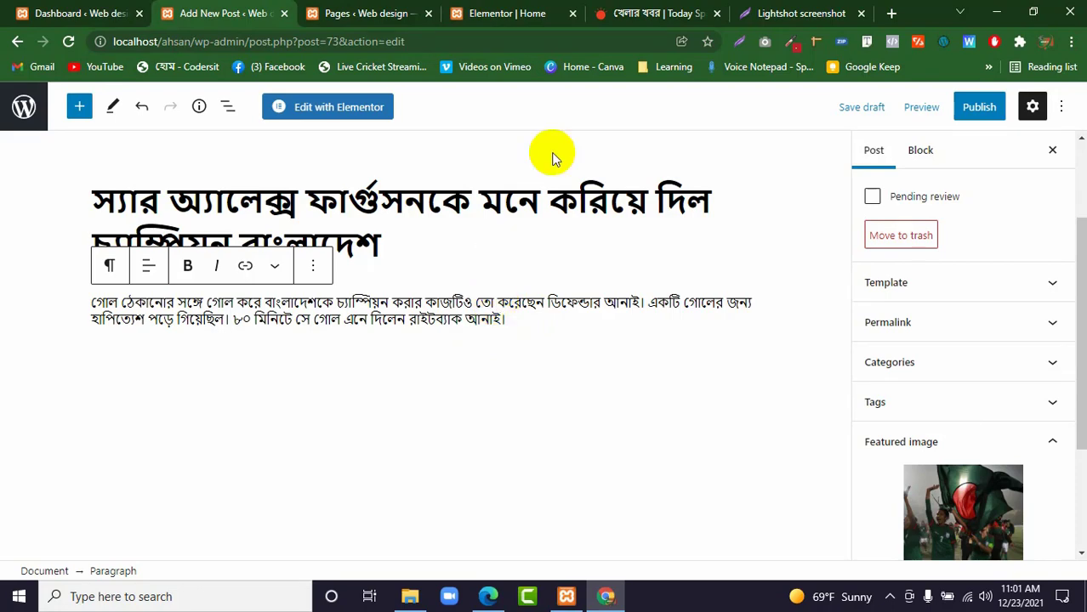
left_click(620, 13)
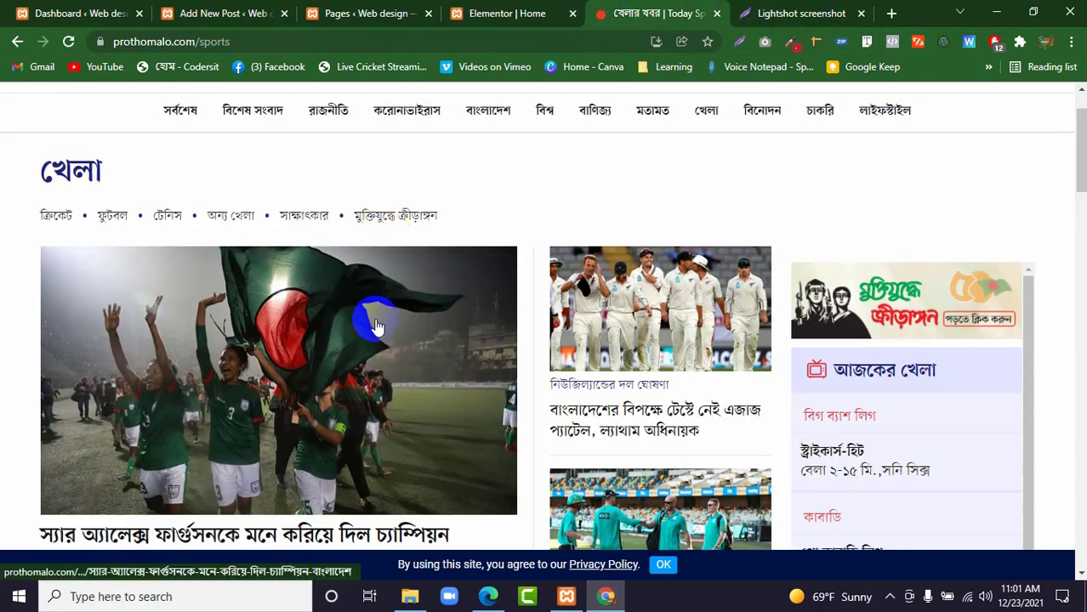
scroll(376, 316, "down", 12)
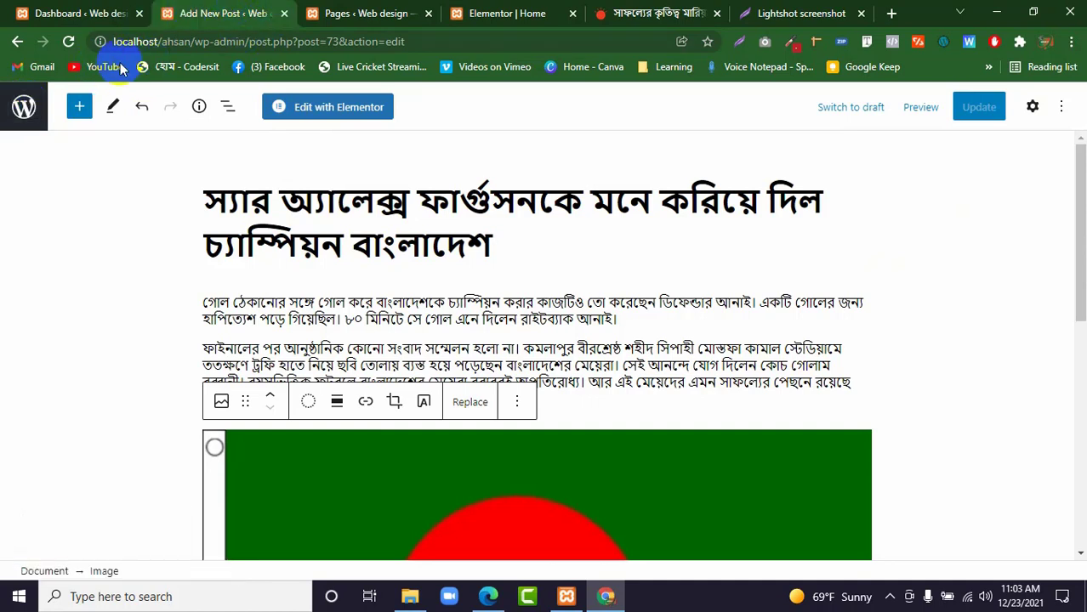
Start another new post from the posts list, and open the বিশ্ব (world) section of the Prothom Alo site.
left_click(34, 107)
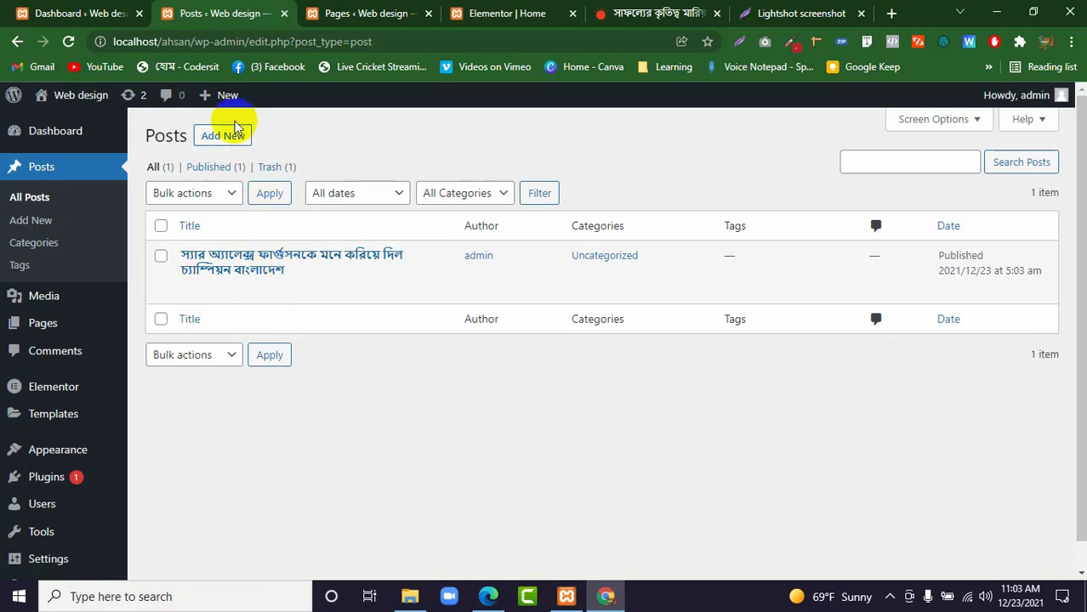
left_click(212, 137)
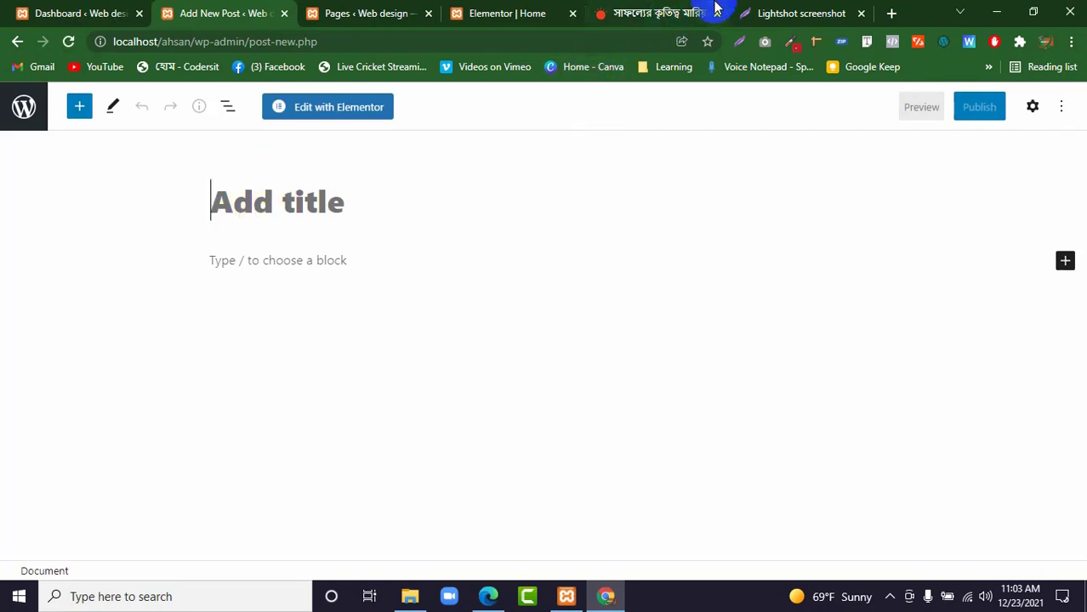
left_click(638, 15)
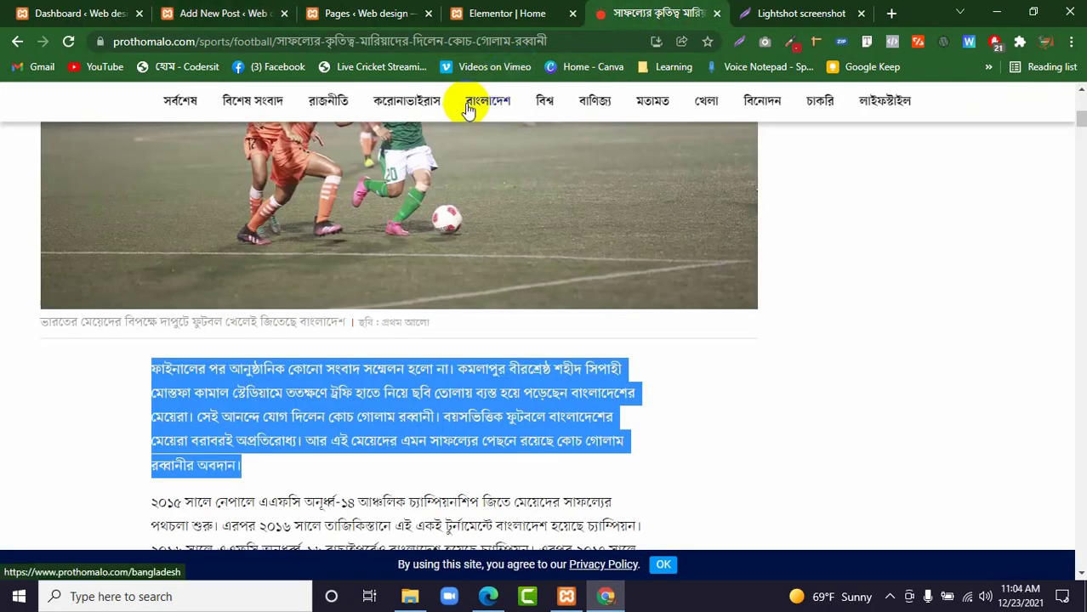
scroll(412, 157, "up", 6)
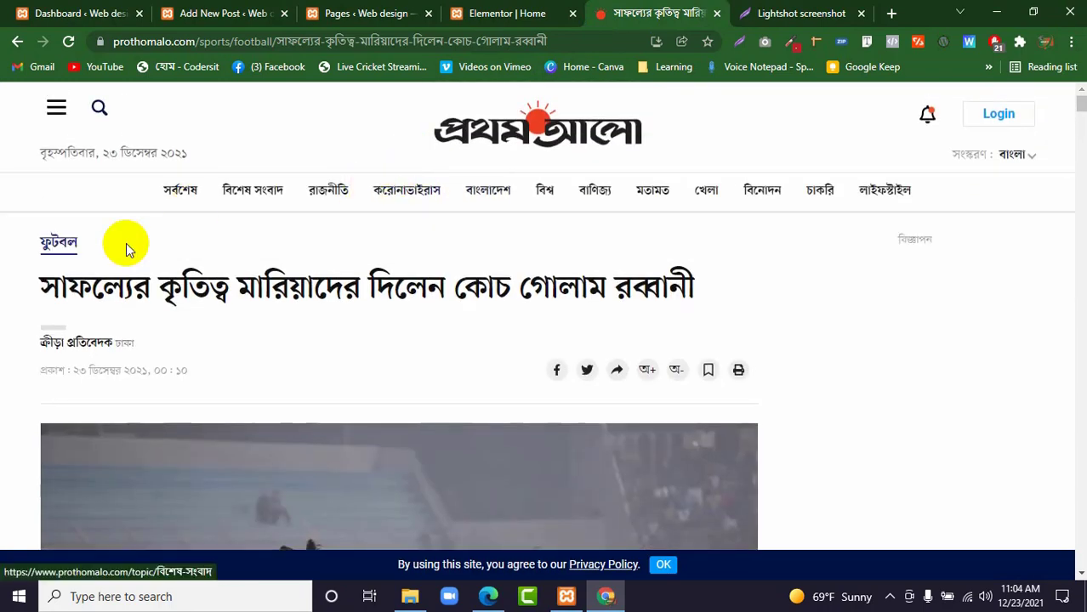
left_click(29, 287)
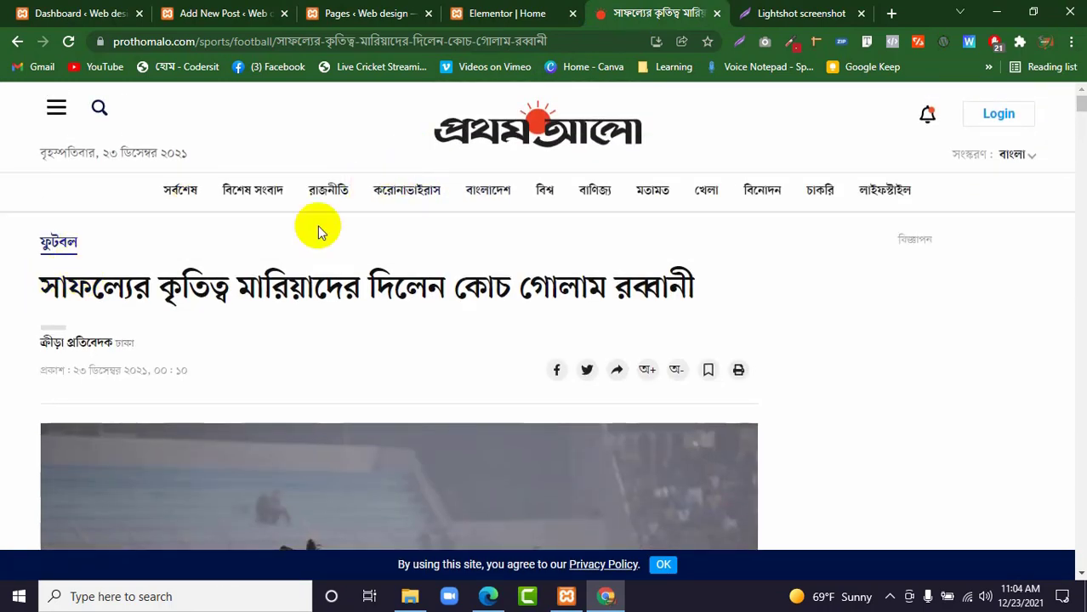
left_click(551, 194)
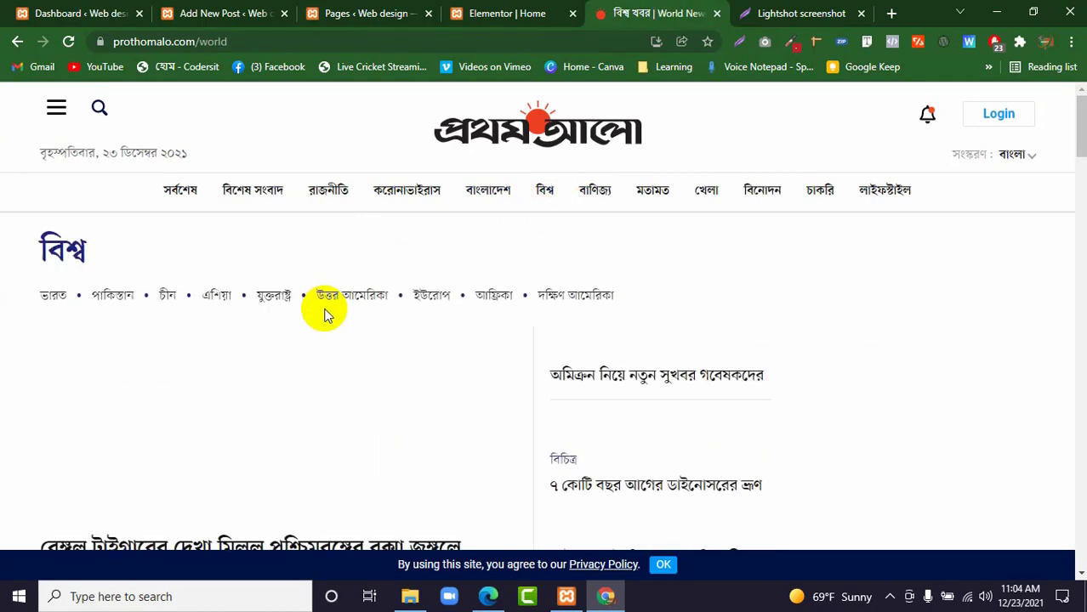
Open the lead world story and copy its headline "বেঙ্গল টাইগারের দেখা মিলল পশ্চিমবঙ্গের বক্সা জঙ্গলে" into the new post's title.
scroll(315, 314, "down", 2)
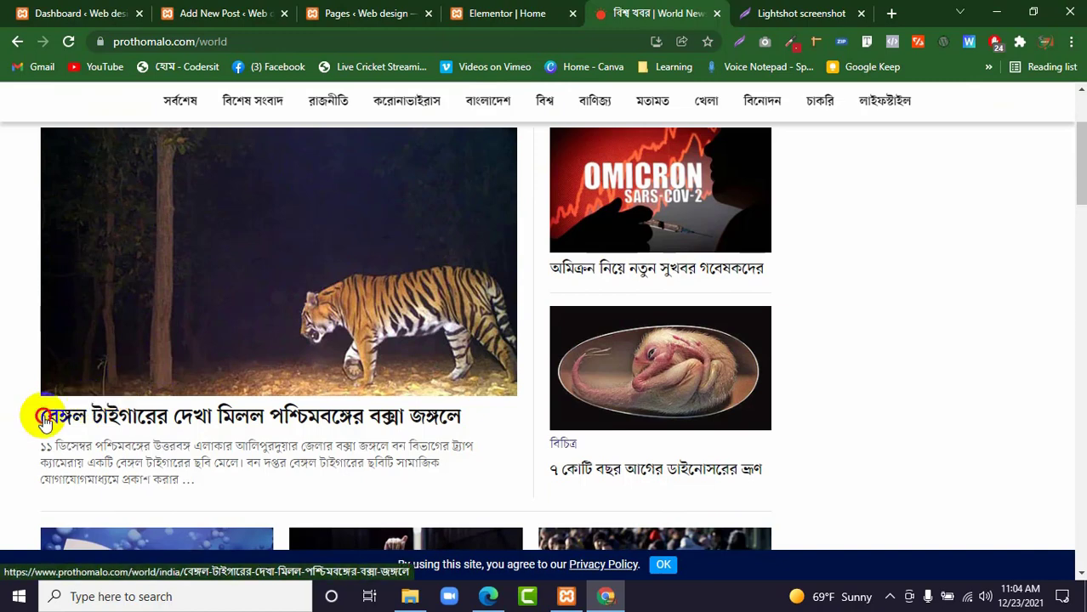
left_click(241, 417)
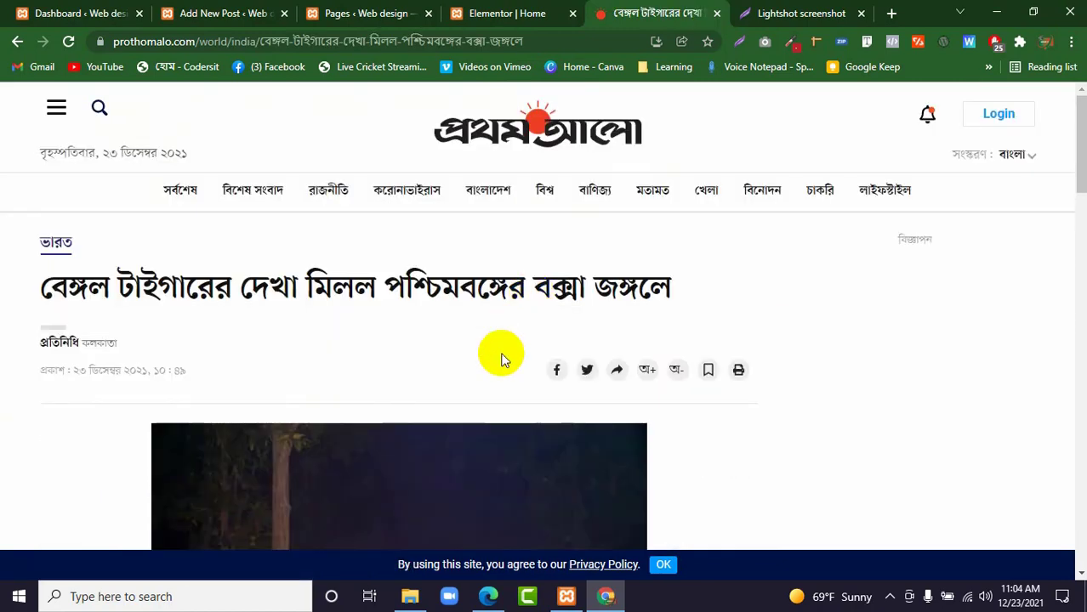
left_click_drag(81, 294, 711, 284)
right_click(657, 287)
left_click(689, 296)
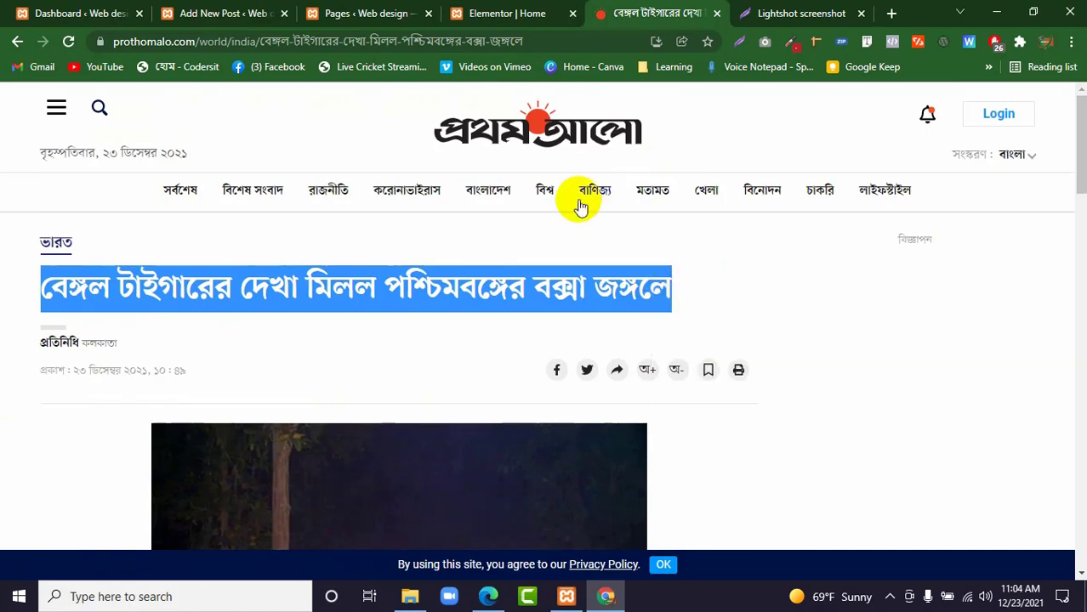
left_click(261, 23)
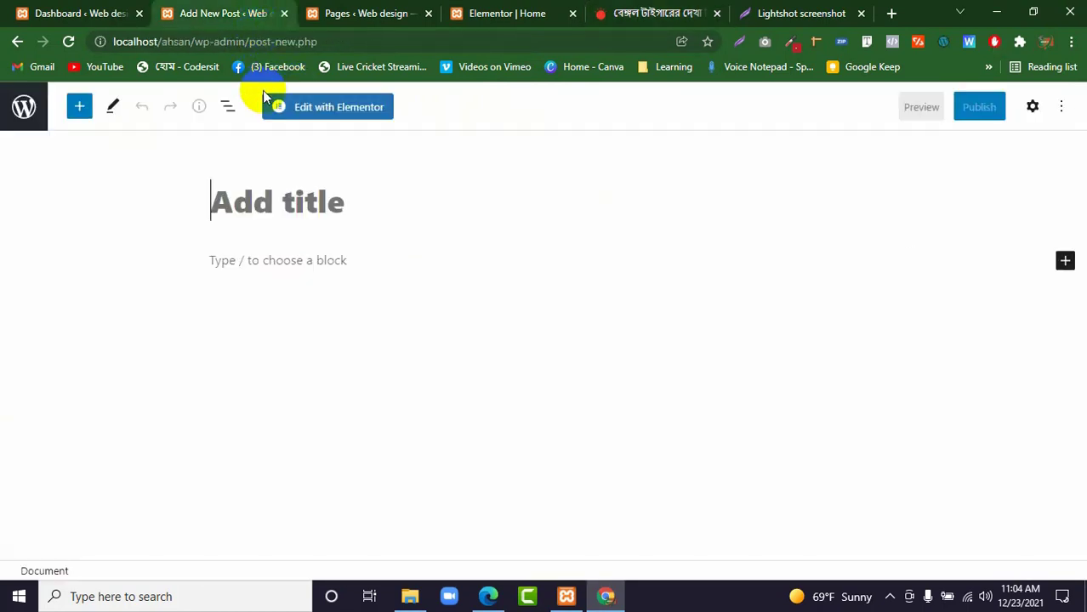
right_click(239, 227)
left_click(244, 208)
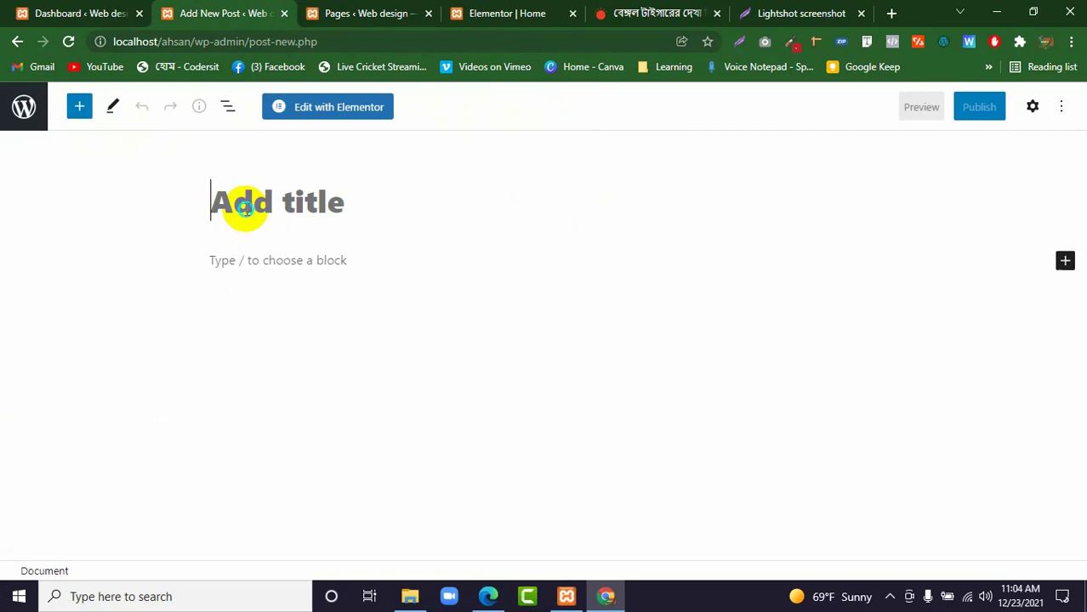
right_click(246, 211)
left_click(287, 331)
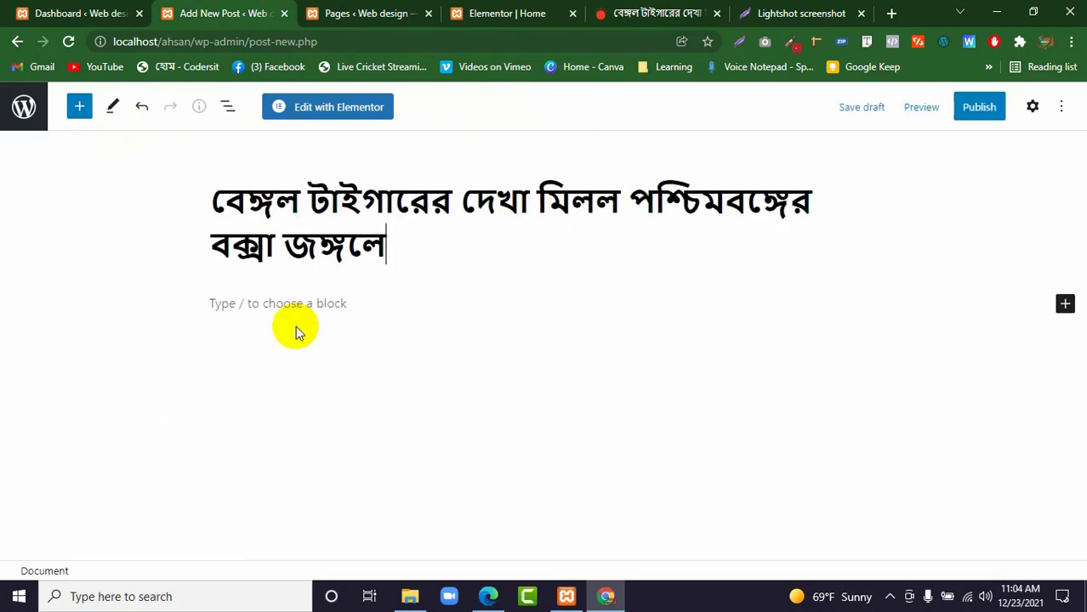
Capture the article's tiger photo with Lightshot and save it as the PNG image Screenshot (15) in Downloads.
left_click(648, 15)
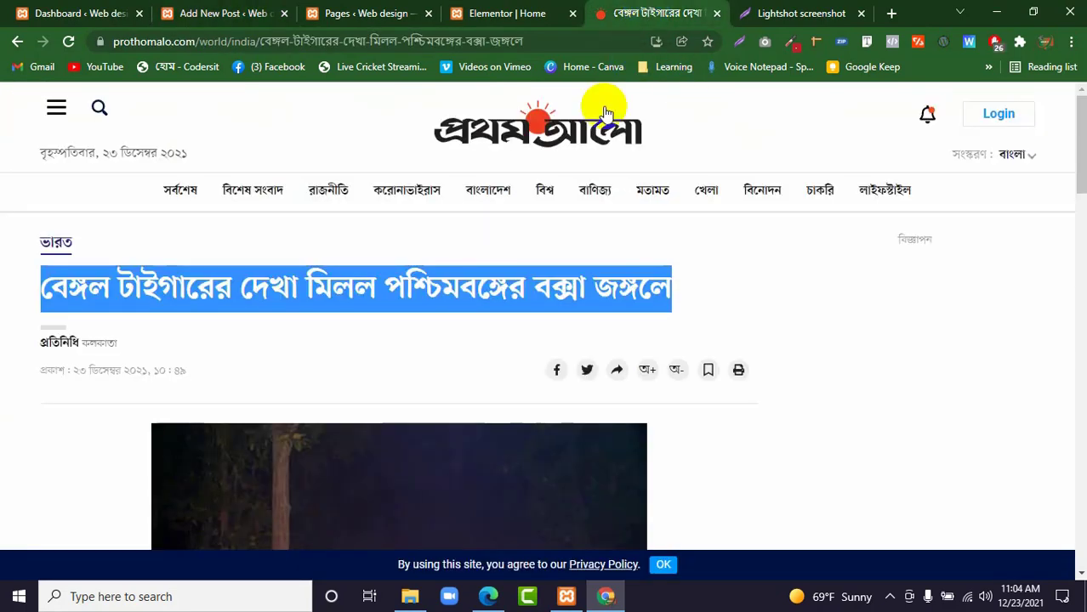
scroll(449, 199, "down", 3)
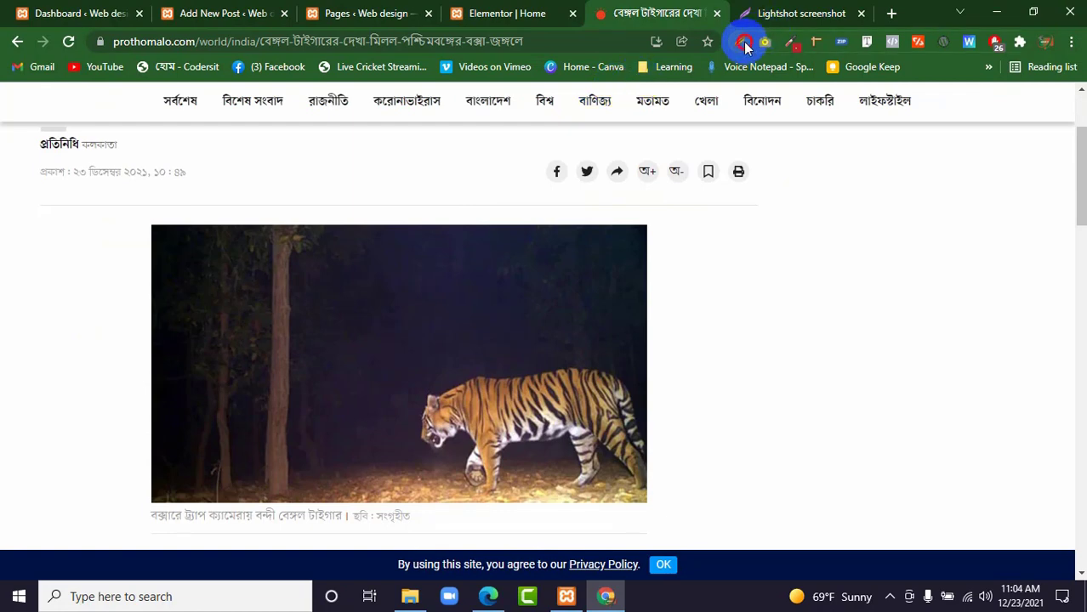
left_click(743, 44)
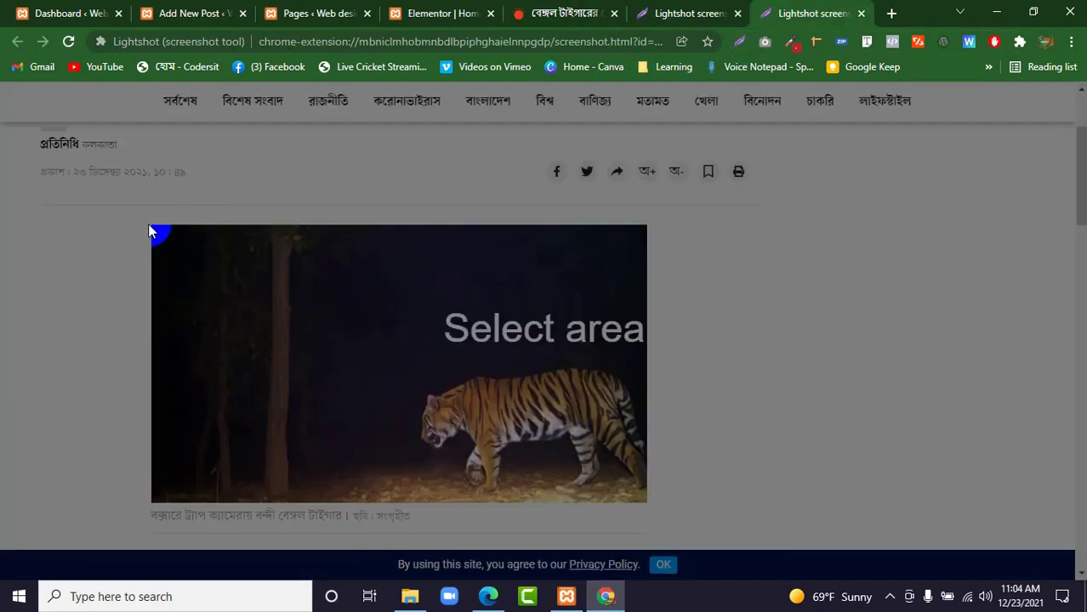
left_click_drag(148, 224, 646, 502)
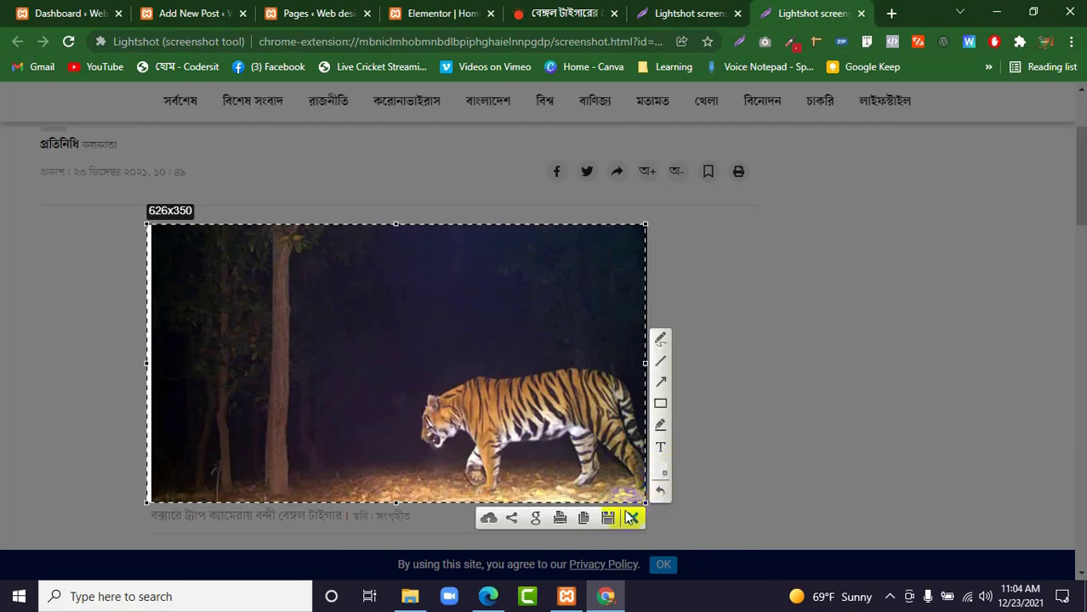
key("ctrl+s")
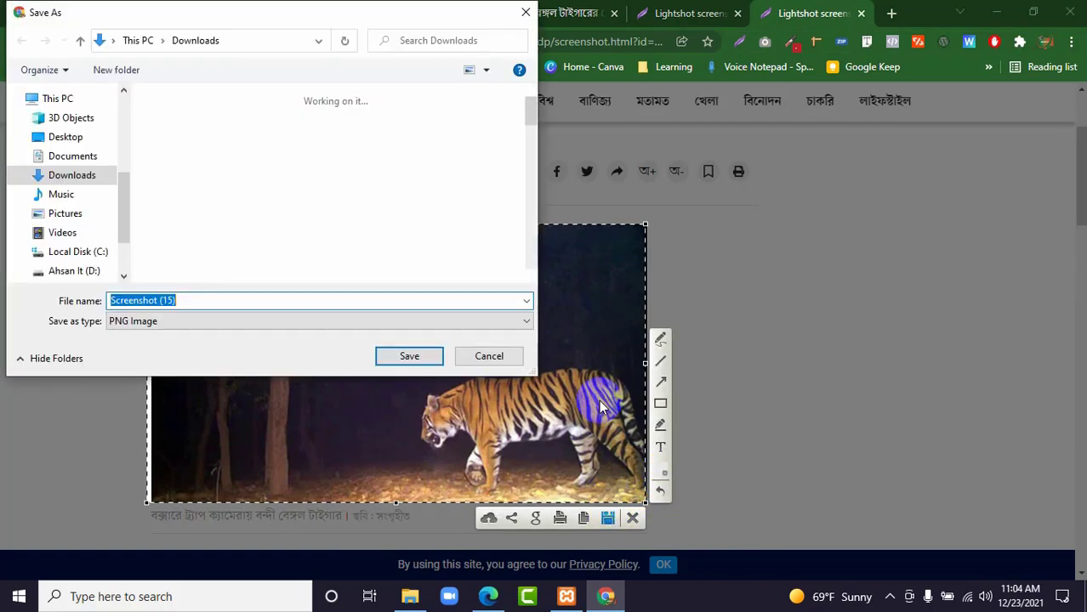
left_click(409, 356)
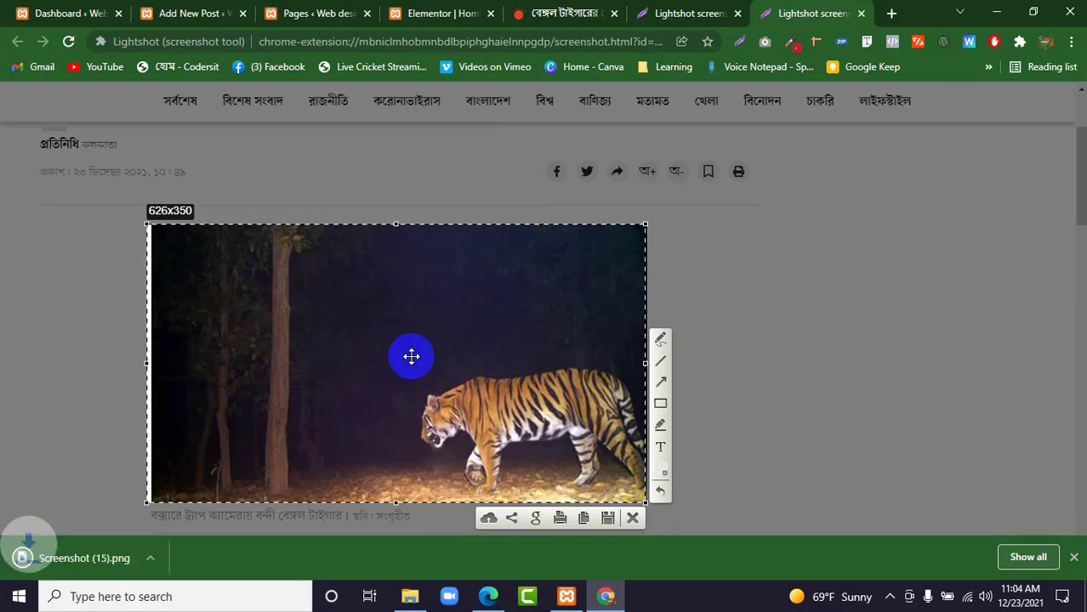
Copy the first two paragraphs of the Prothom Alo tiger article into the body of the new post.
key("ctrl+w")
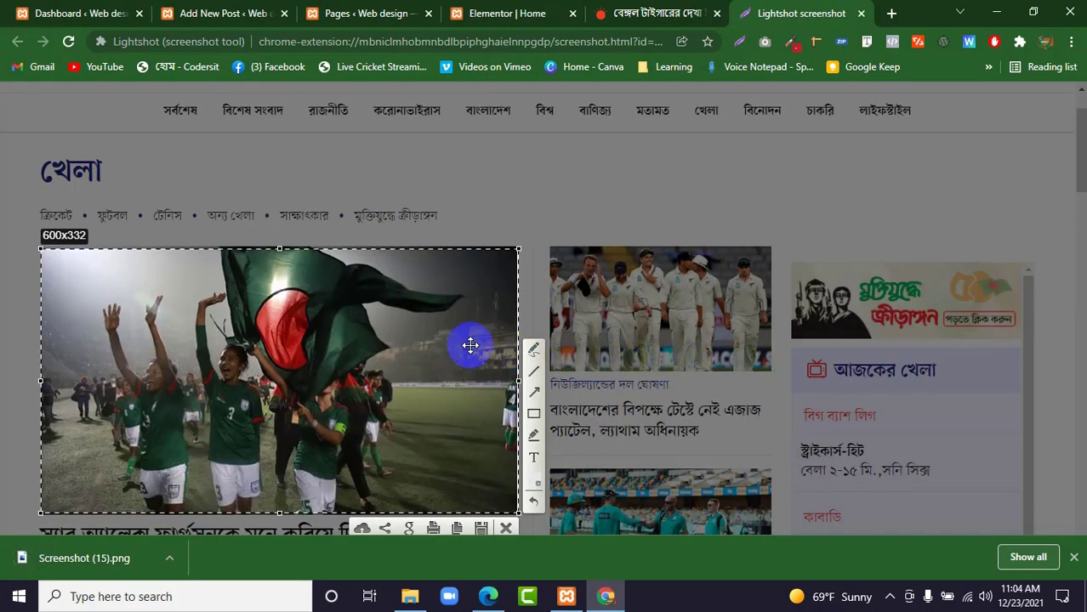
left_click(653, 13)
scroll(205, 318, "down", 6)
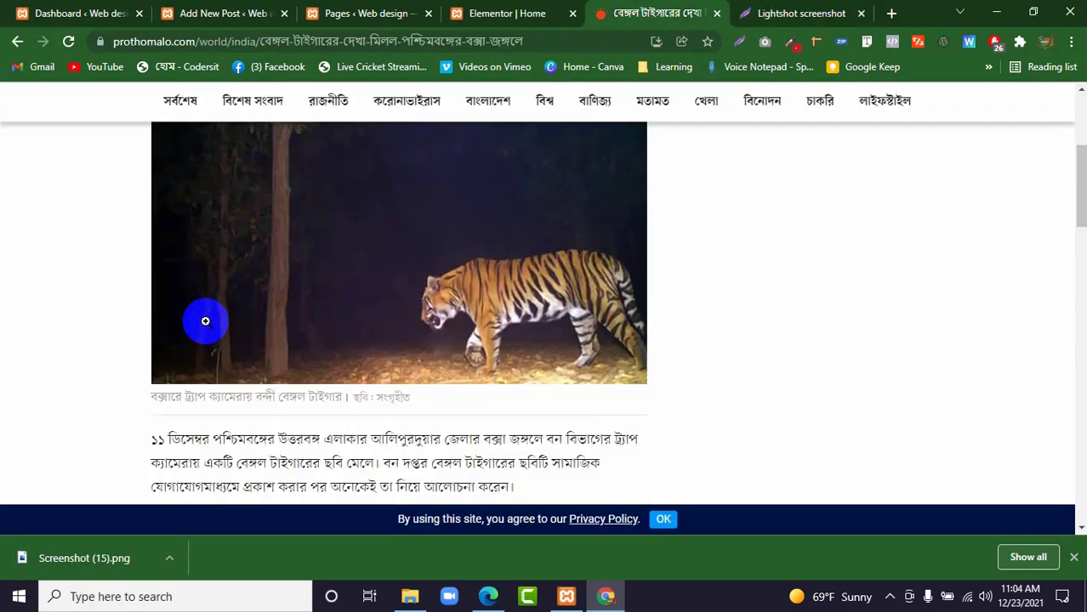
left_click_drag(149, 159, 350, 435)
right_click(336, 435)
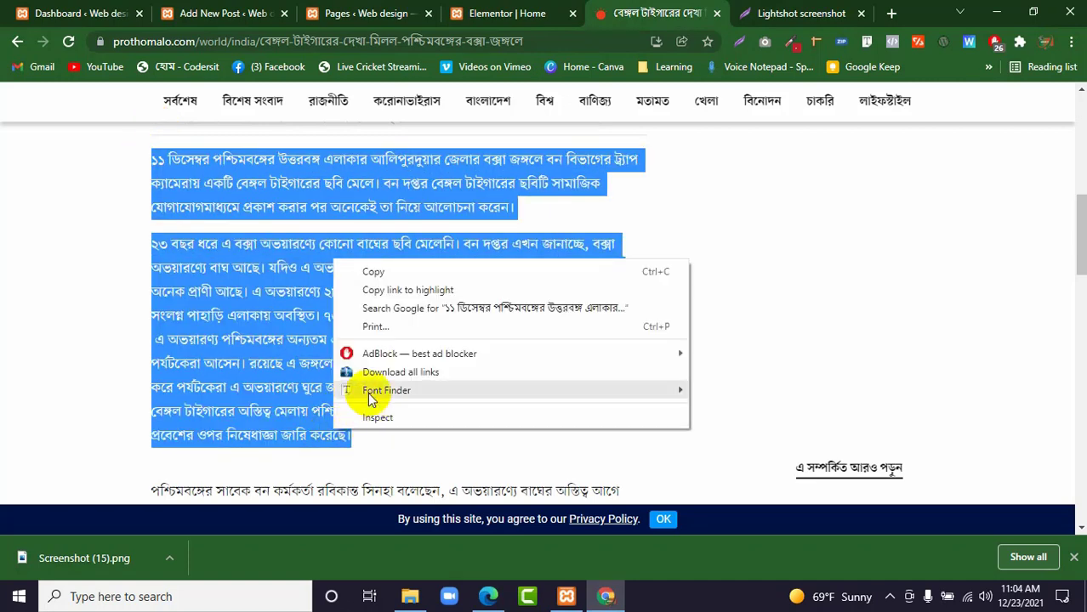
left_click(387, 272)
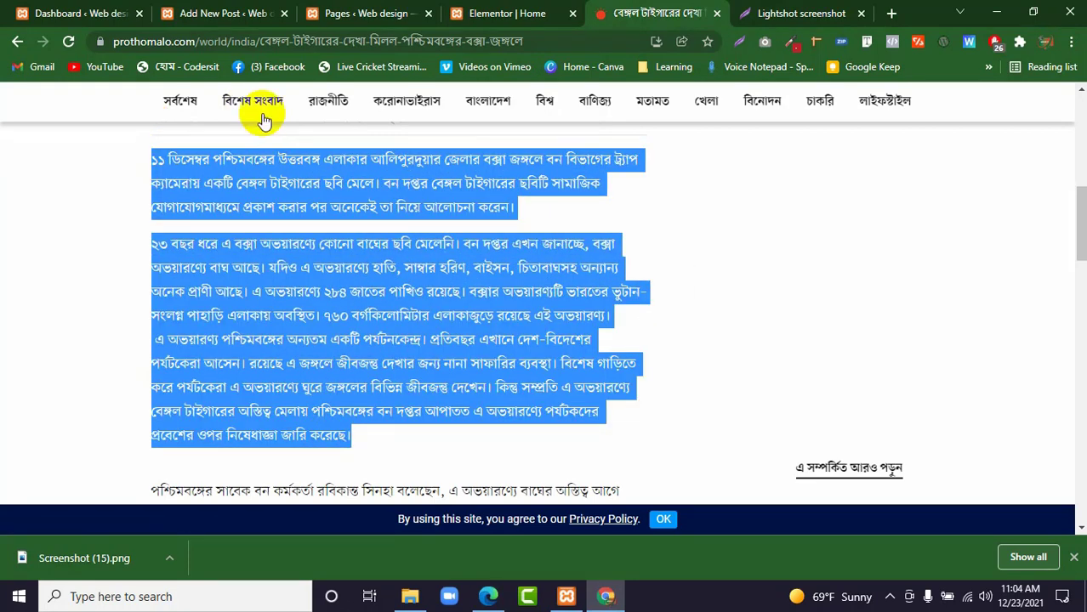
left_click(231, 13)
left_click(297, 301)
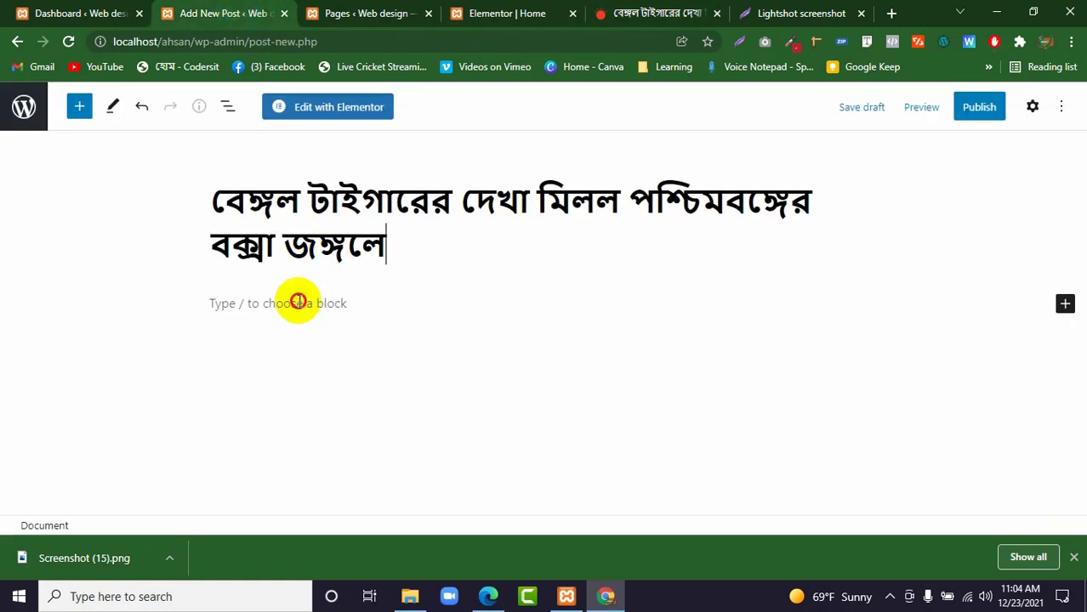
right_click(298, 302)
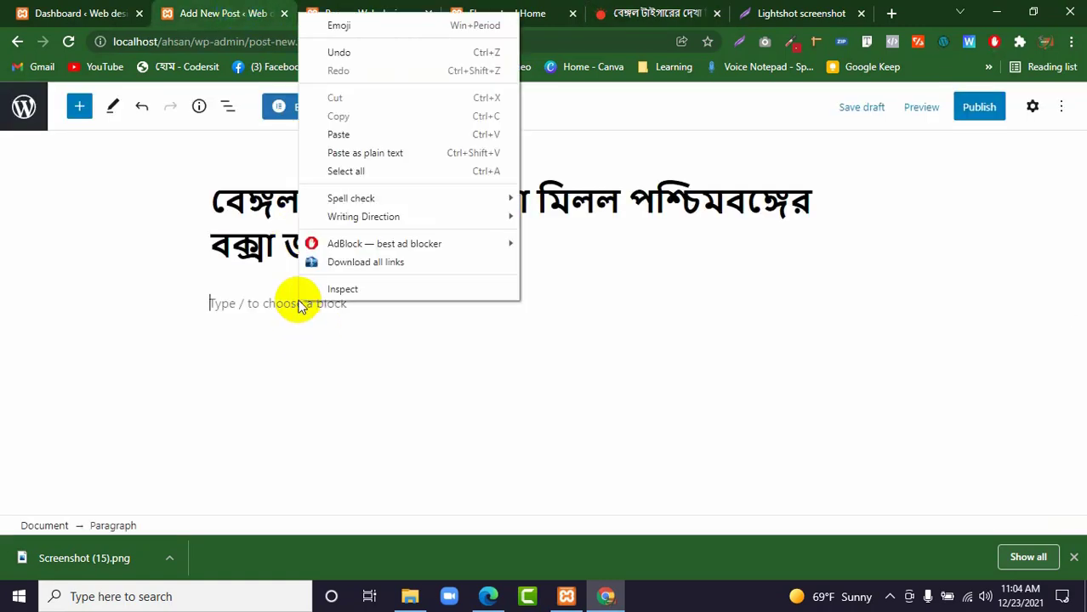
left_click(338, 134)
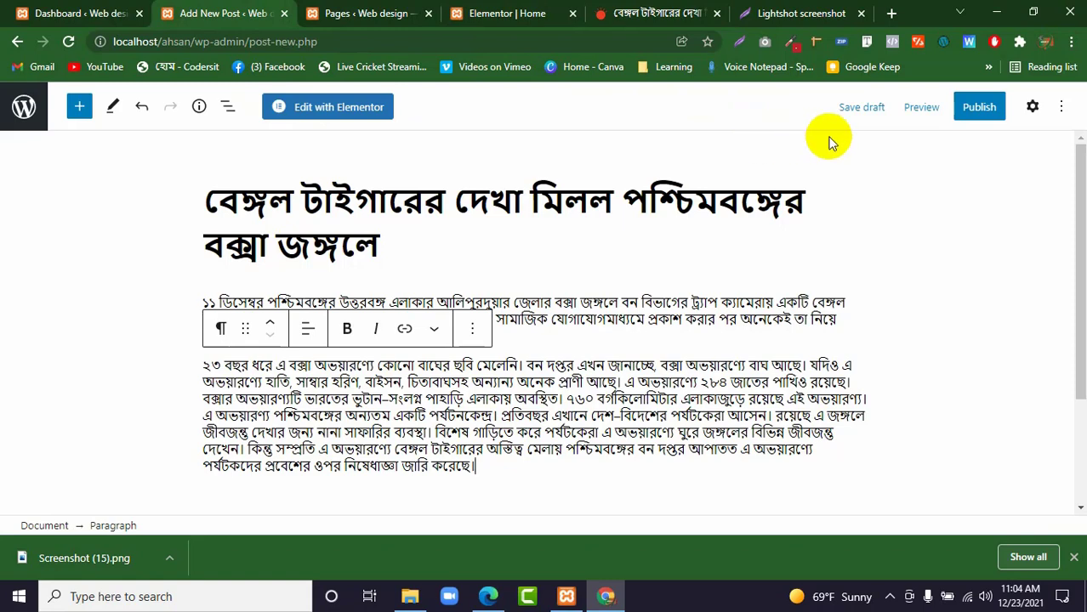
Publish the tiger post with its default visibility and date, and dismiss the download bar and the publishing confirmation.
scroll(788, 182, "down", 2)
scroll(839, 175, "up", 2)
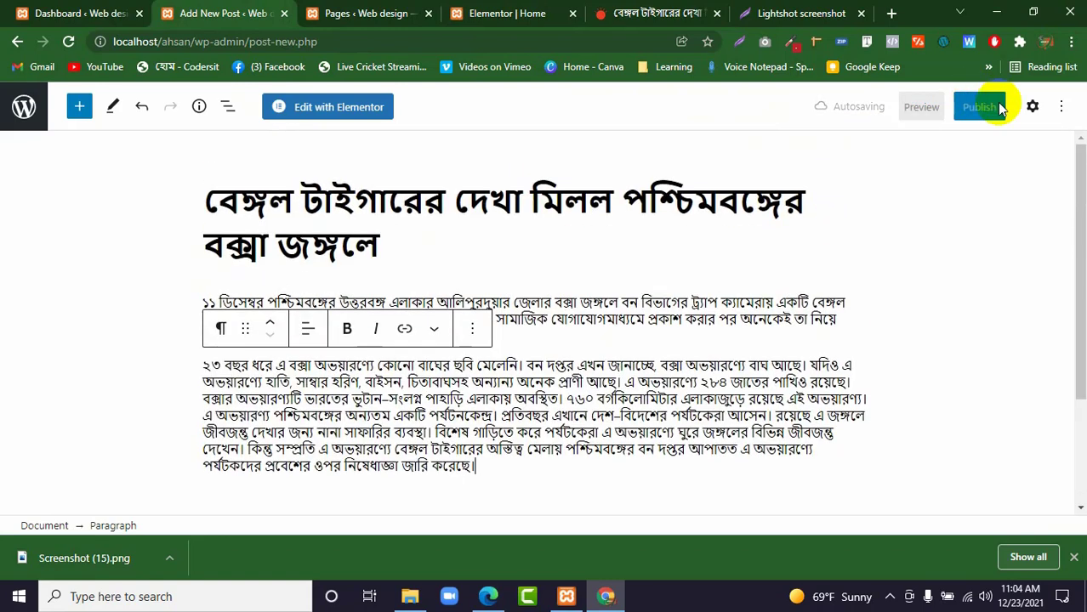
left_click(979, 107)
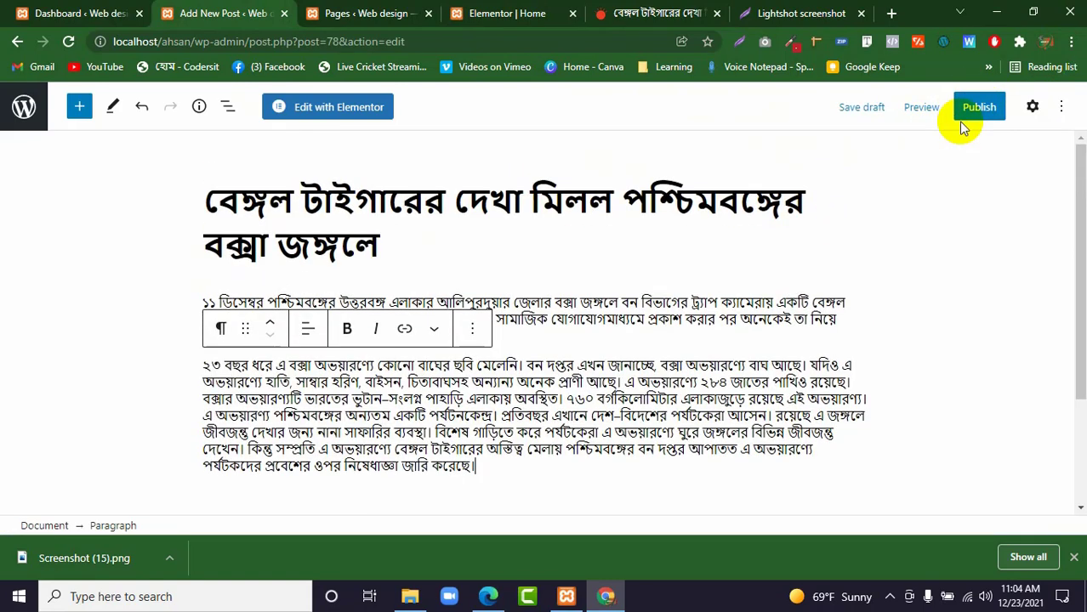
left_click(977, 107)
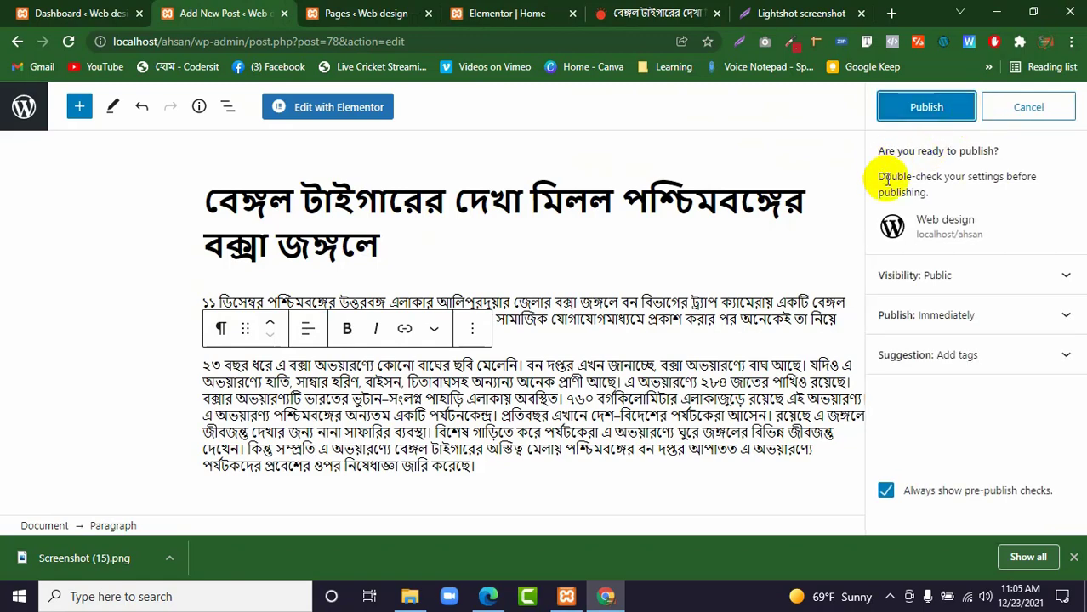
left_click(918, 111)
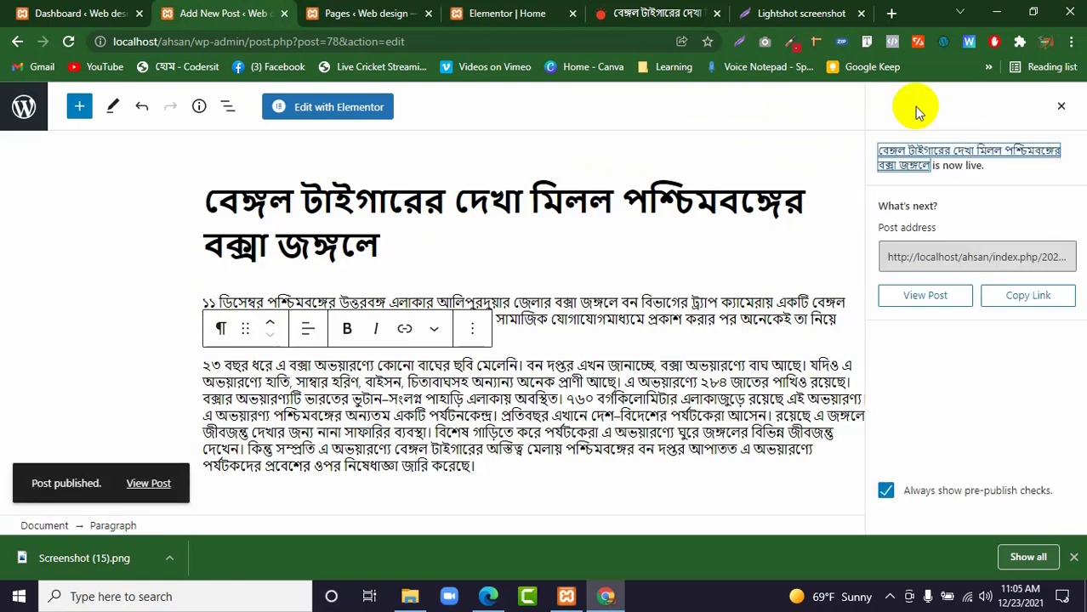
left_click(1073, 558)
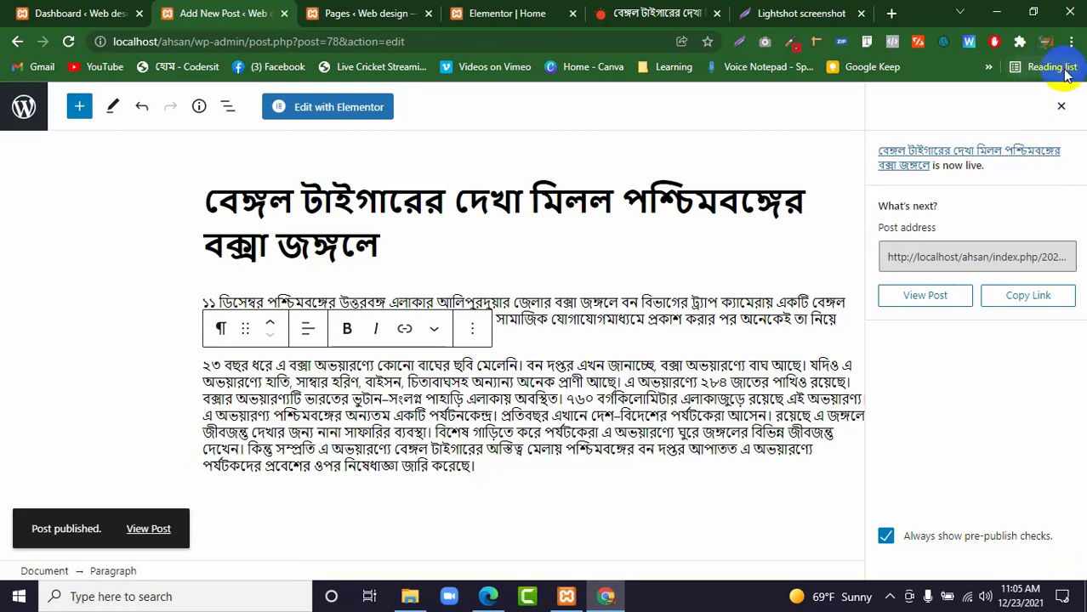
left_click(1059, 105)
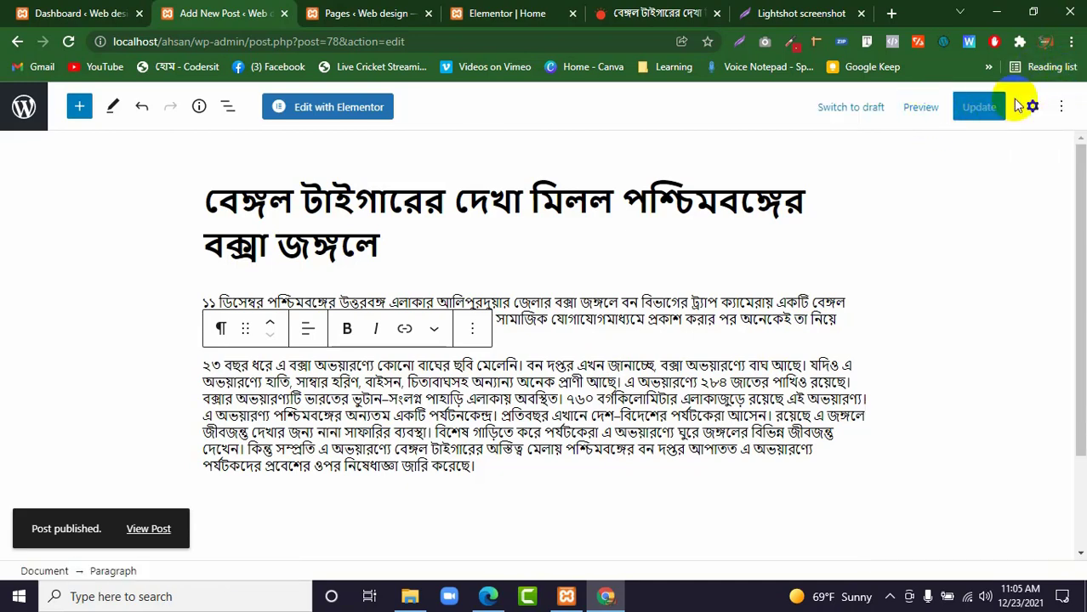
Upload Screenshot (15) from Downloads and set it as the featured image of the tiger post.
left_click(1030, 109)
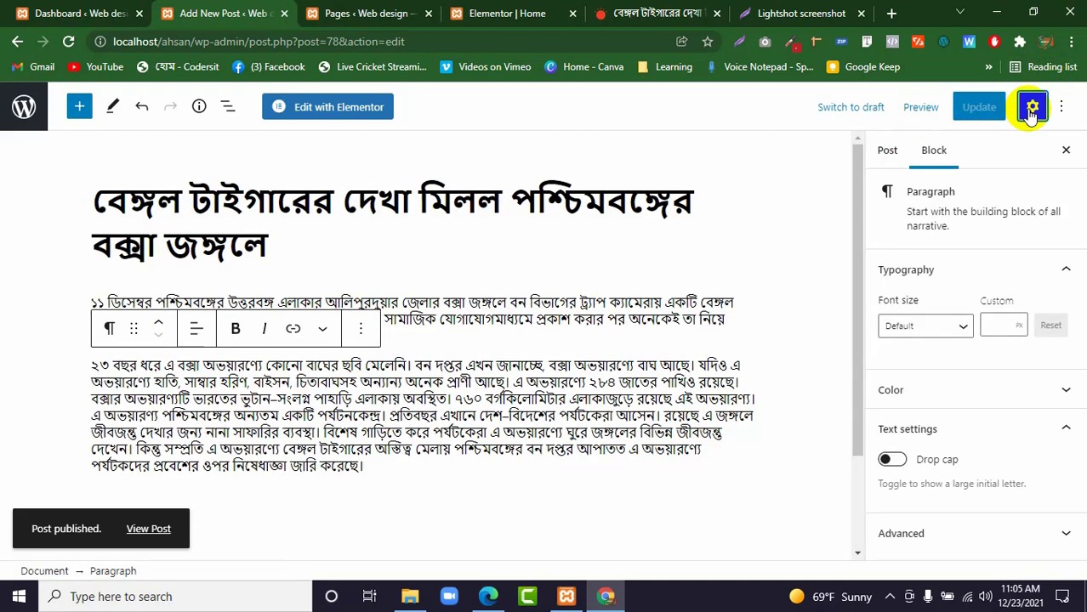
left_click(890, 152)
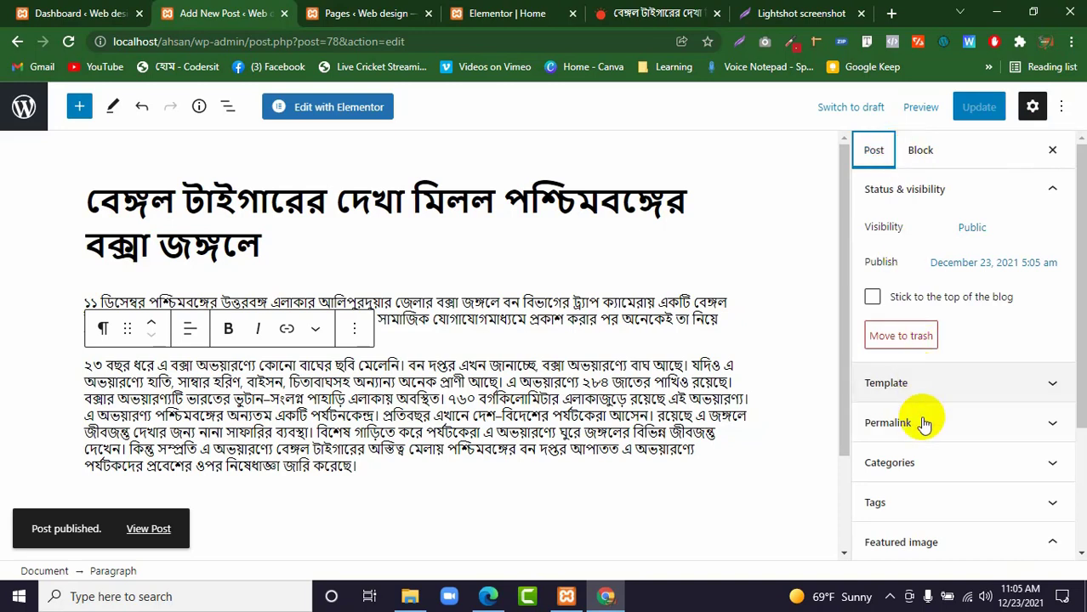
left_click(926, 549)
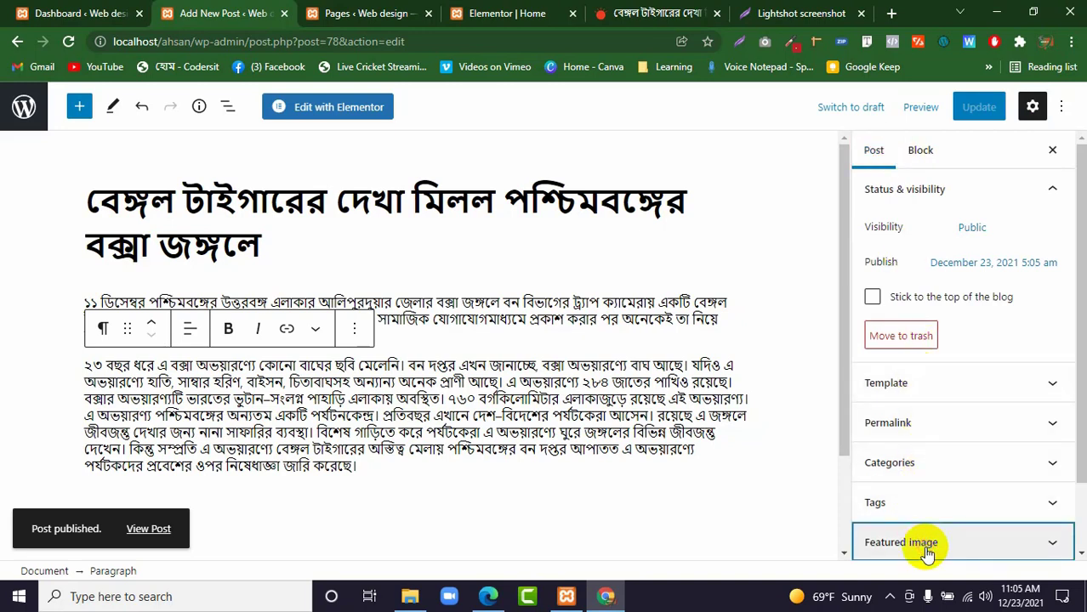
scroll(931, 510, "down", 1)
left_click(930, 473)
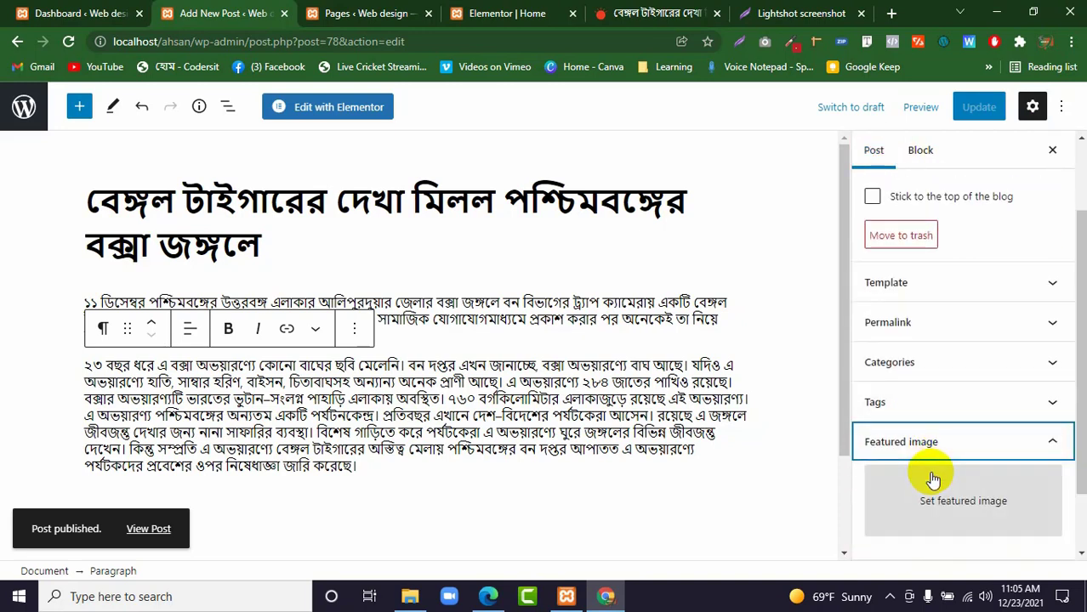
left_click(932, 480)
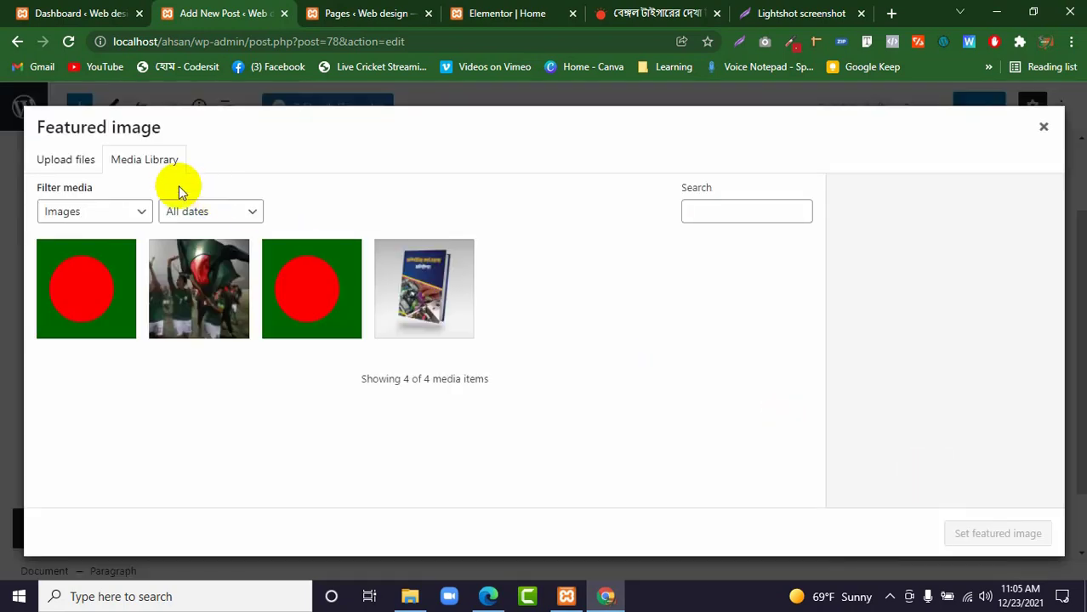
left_click(65, 157)
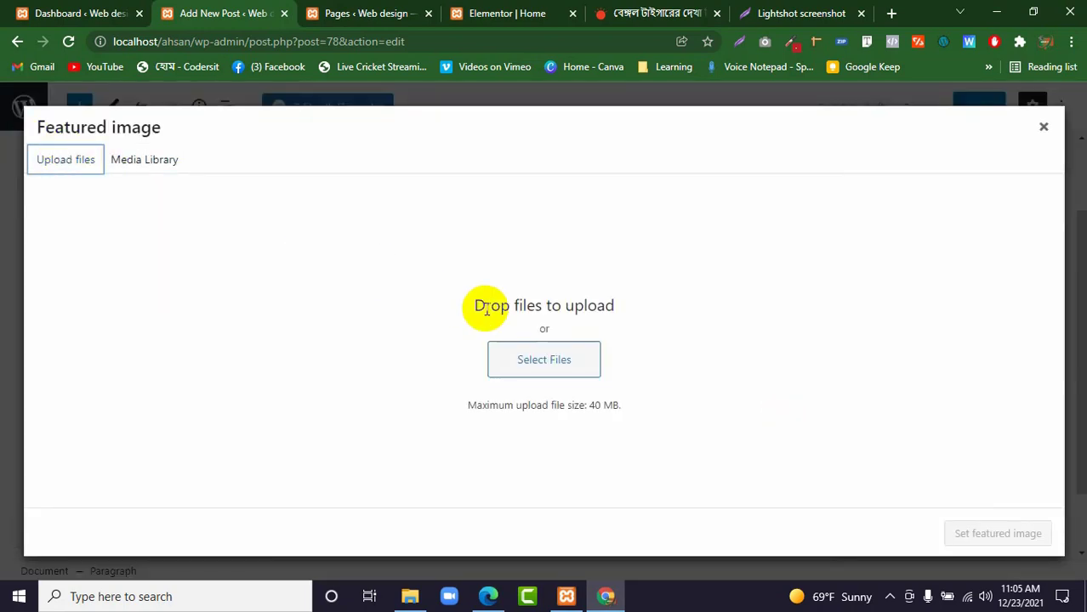
left_click(538, 356)
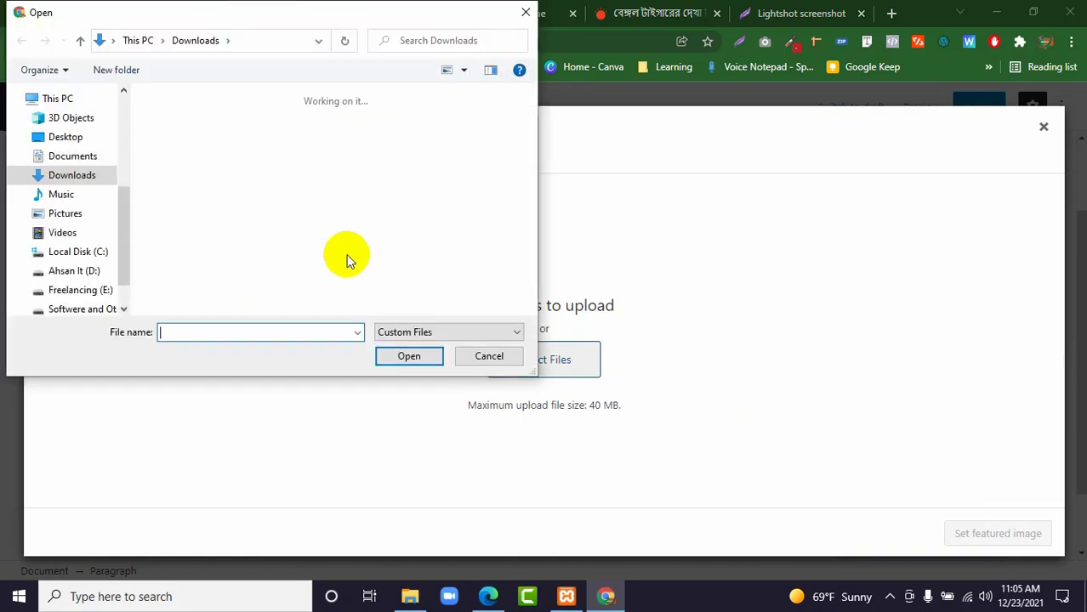
left_click(189, 166)
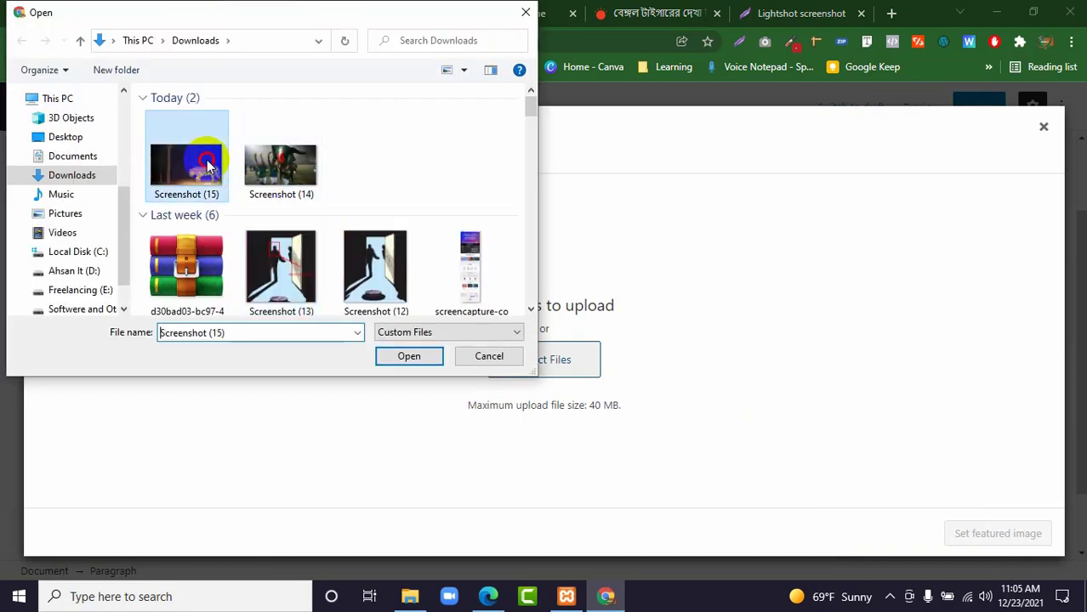
left_click(428, 355)
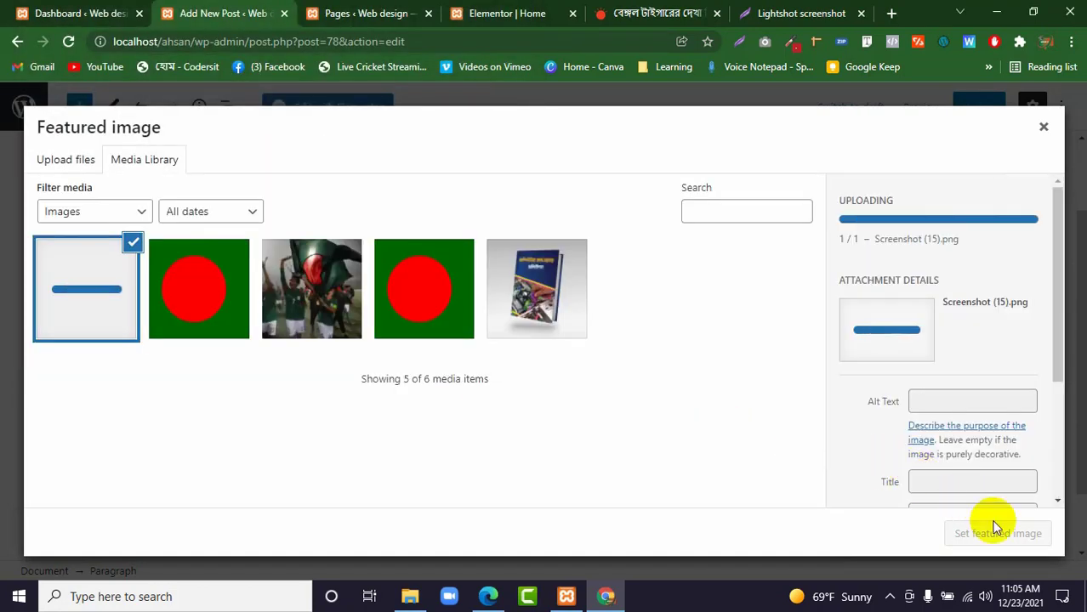
left_click(1000, 534)
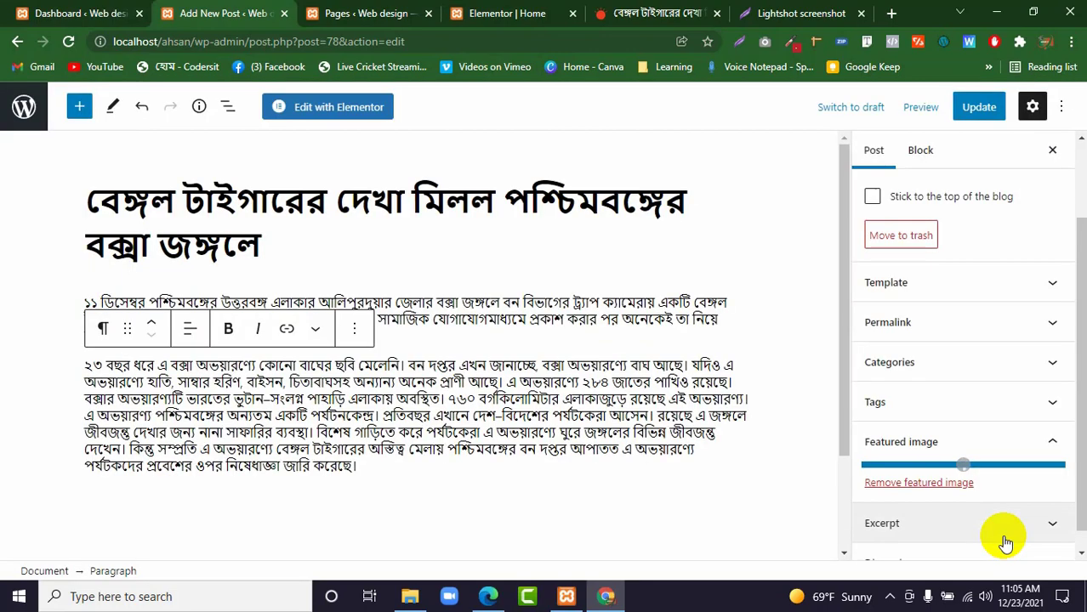
Update the published tiger post and return to the list of all posts.
left_click(970, 108)
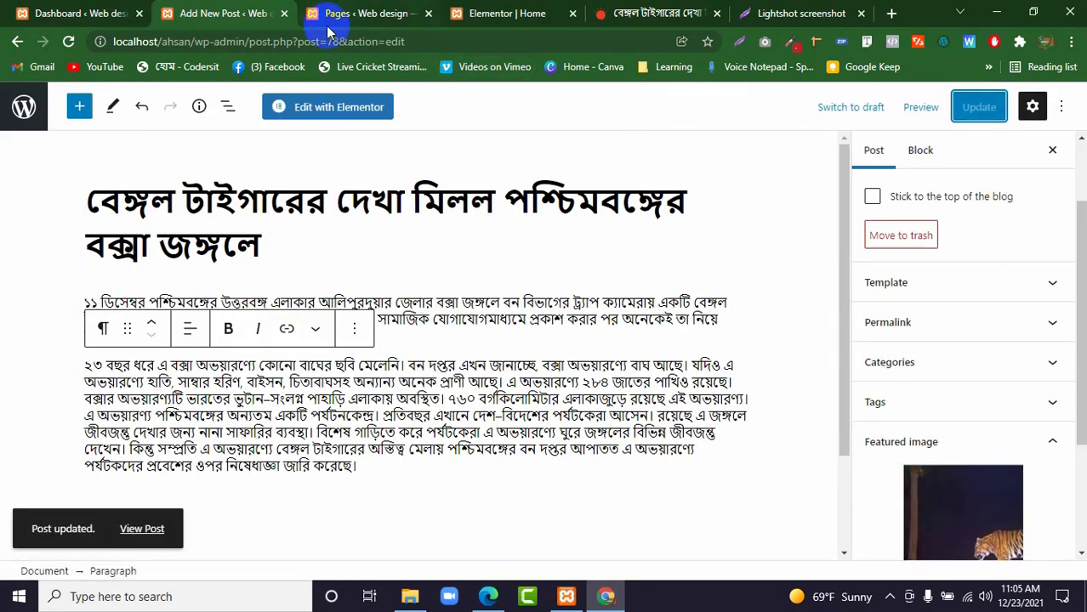
left_click(8, 108)
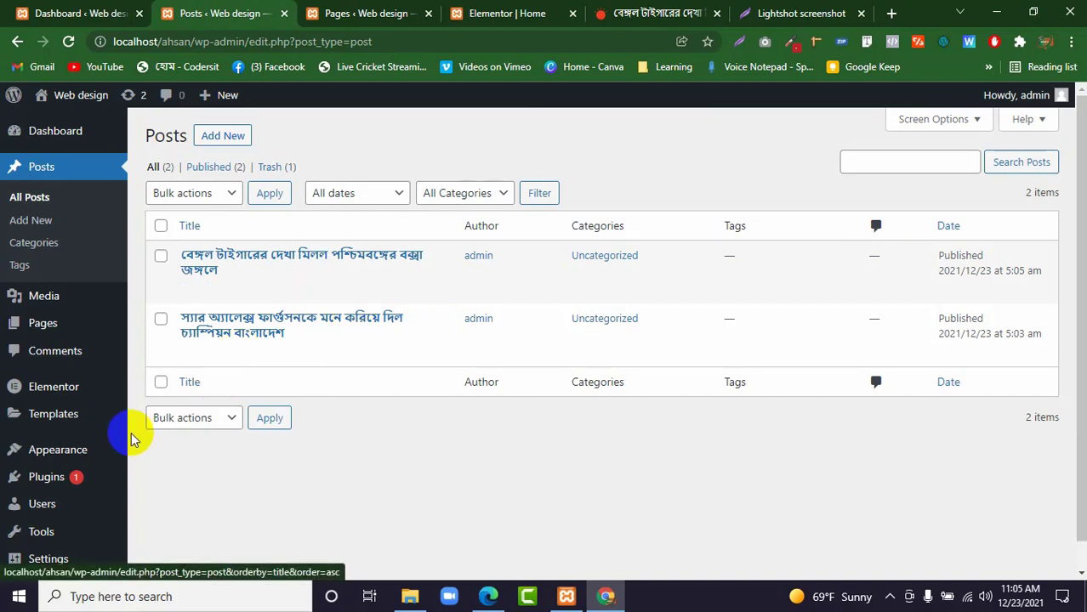
mouse_move(43, 478)
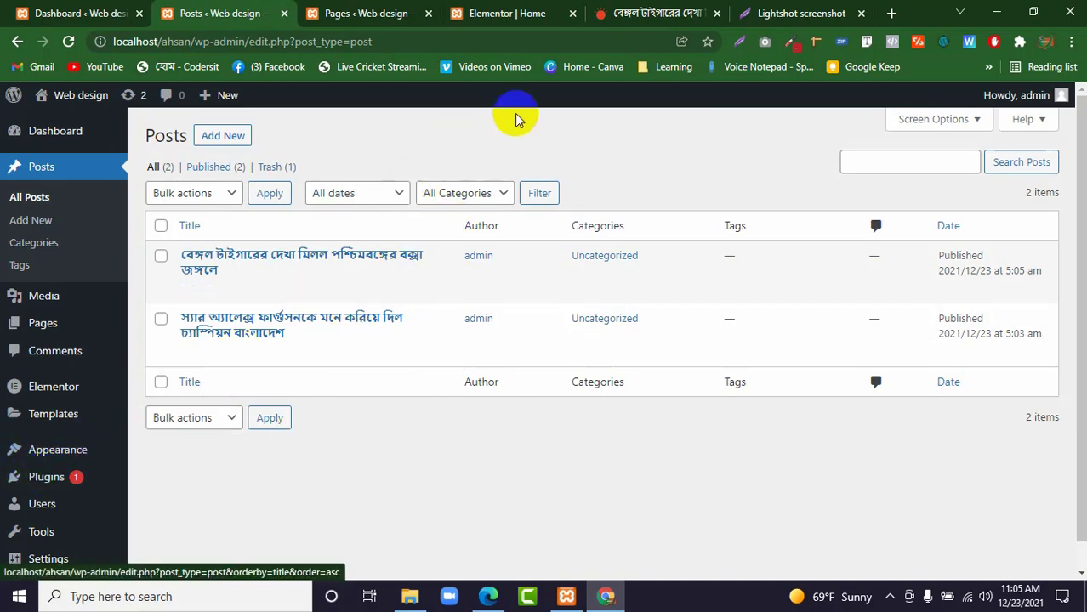
Switch to the Home page in Elementor, add a Posts widget to the middle column, and set its skin to Cards.
left_click(491, 10)
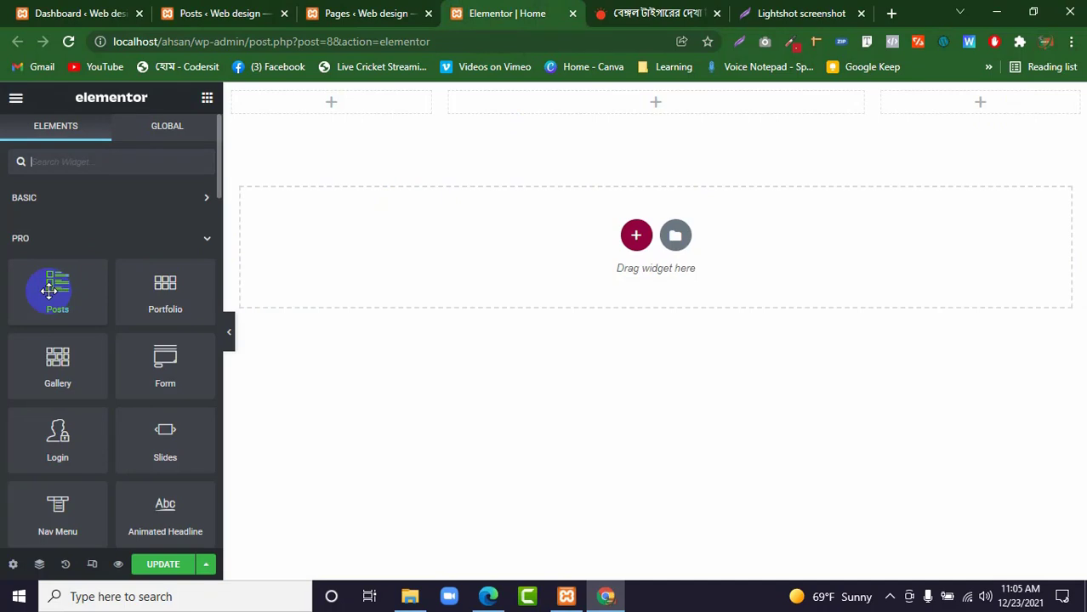
left_click_drag(49, 291, 595, 98)
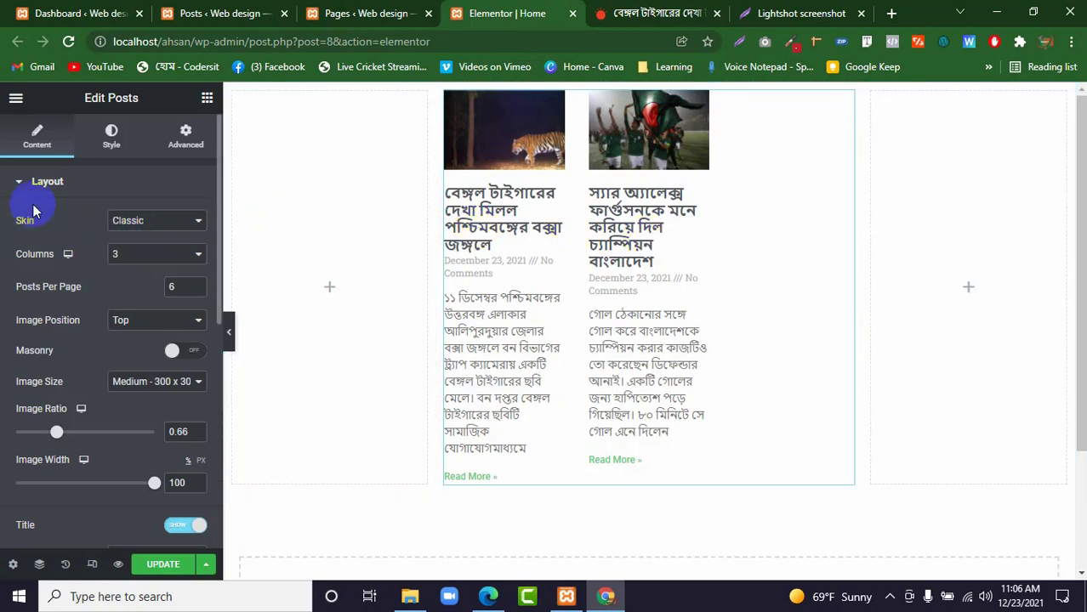
left_click(178, 229)
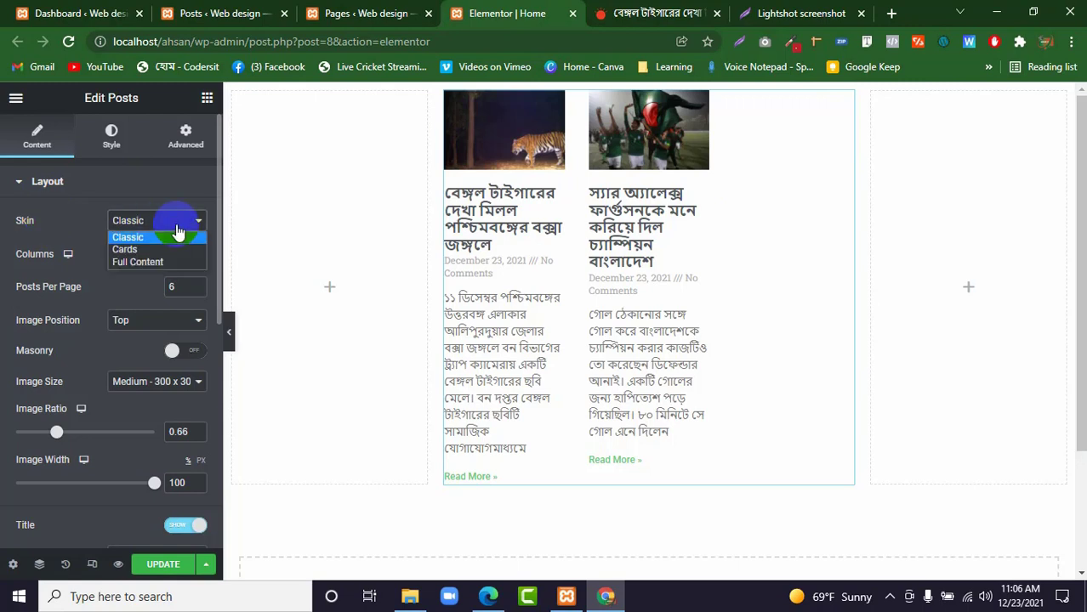
left_click(128, 249)
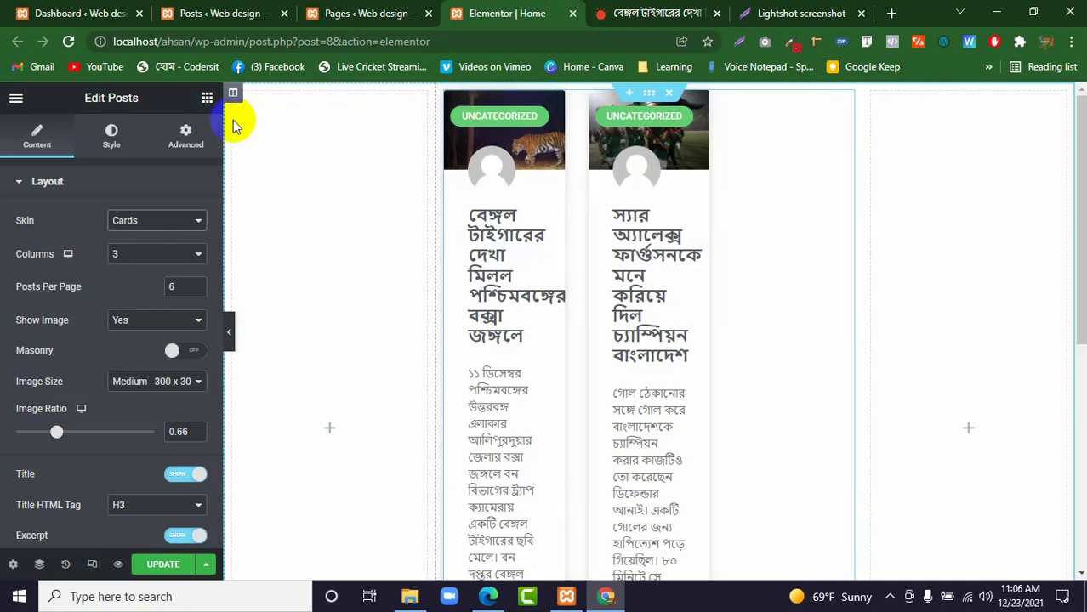
Delete the empty columns on both sides of the Posts widget so that it fills the section.
right_click(233, 97)
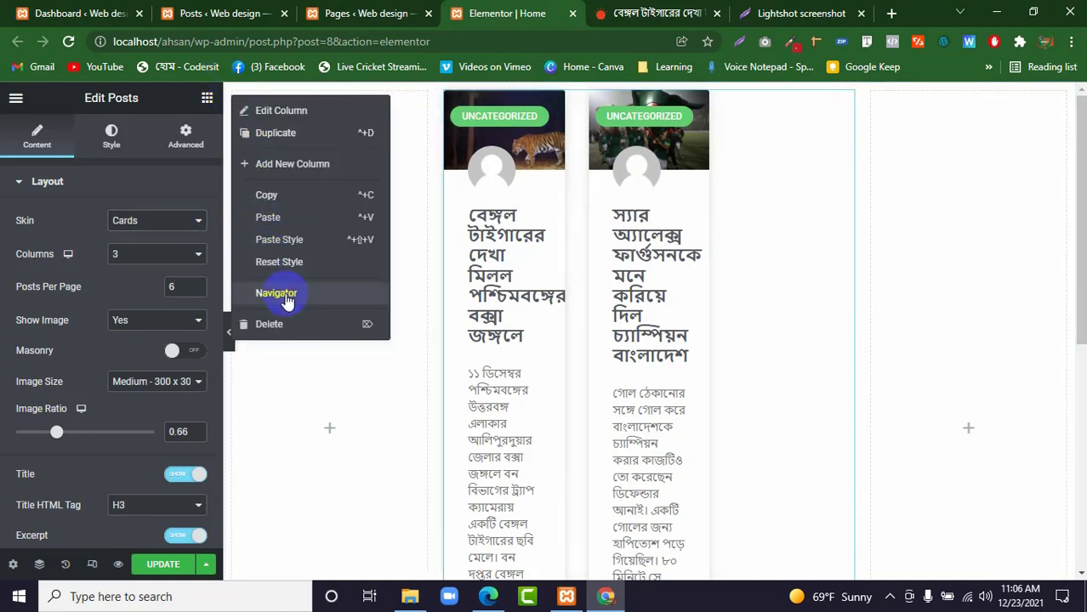
left_click(288, 326)
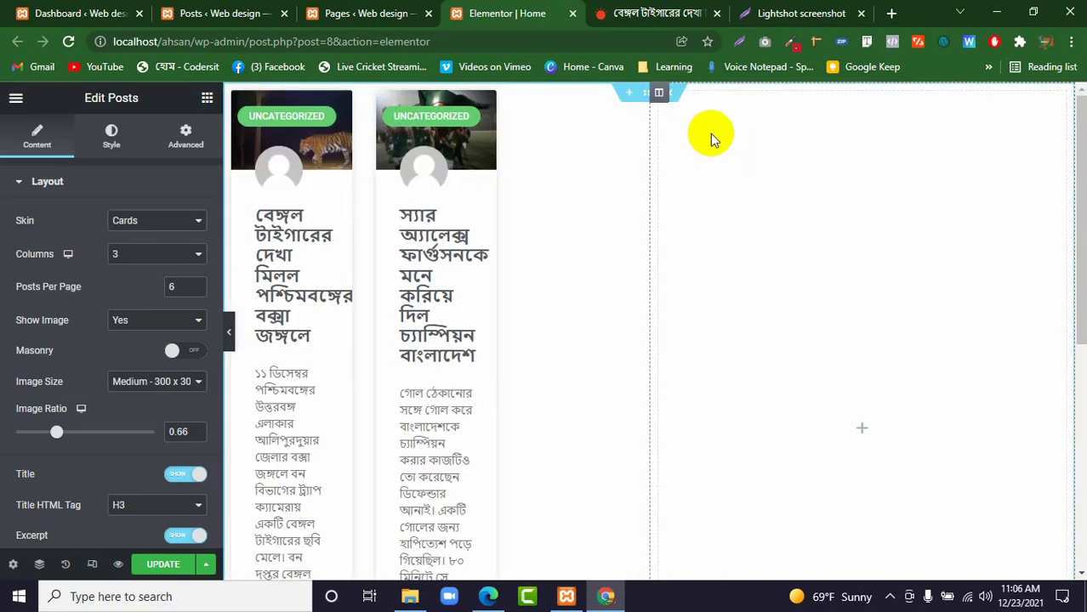
right_click(659, 93)
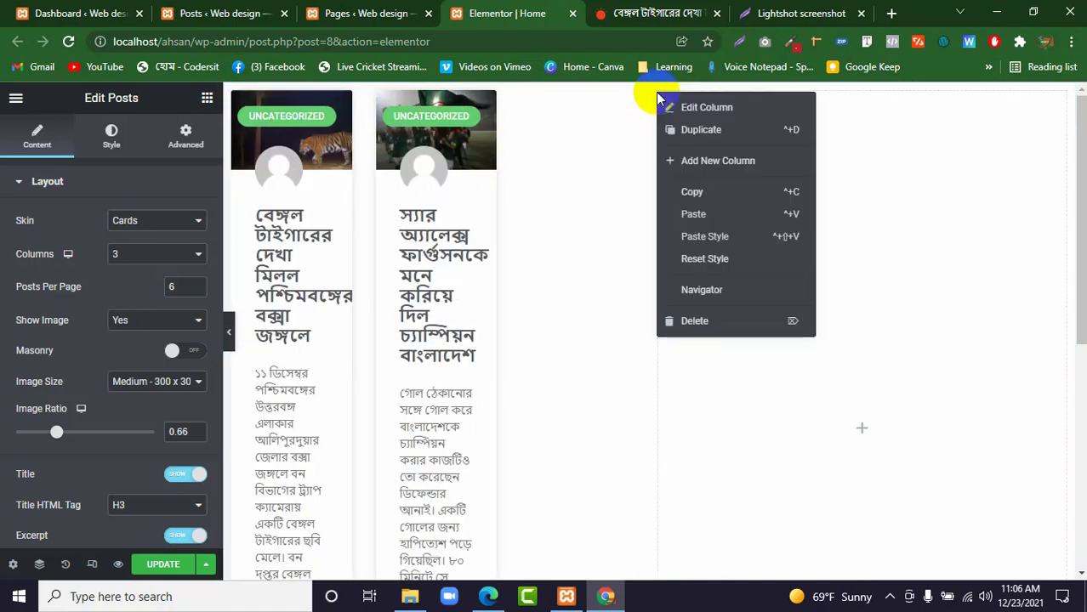
left_click(708, 327)
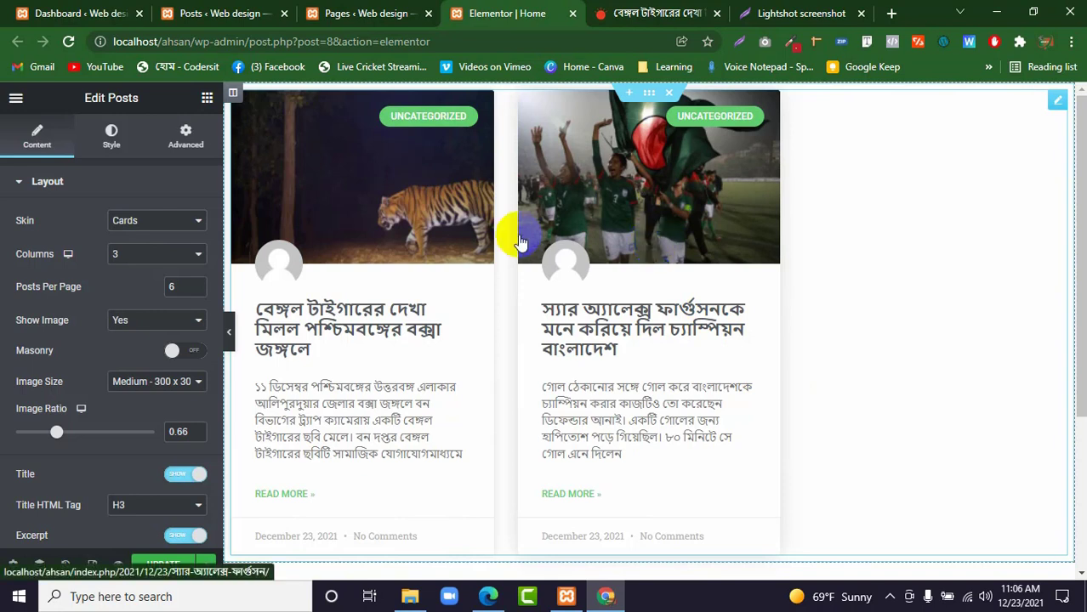
Try the Posts widget with one column and two columns, and set it back to three columns.
left_click(128, 260)
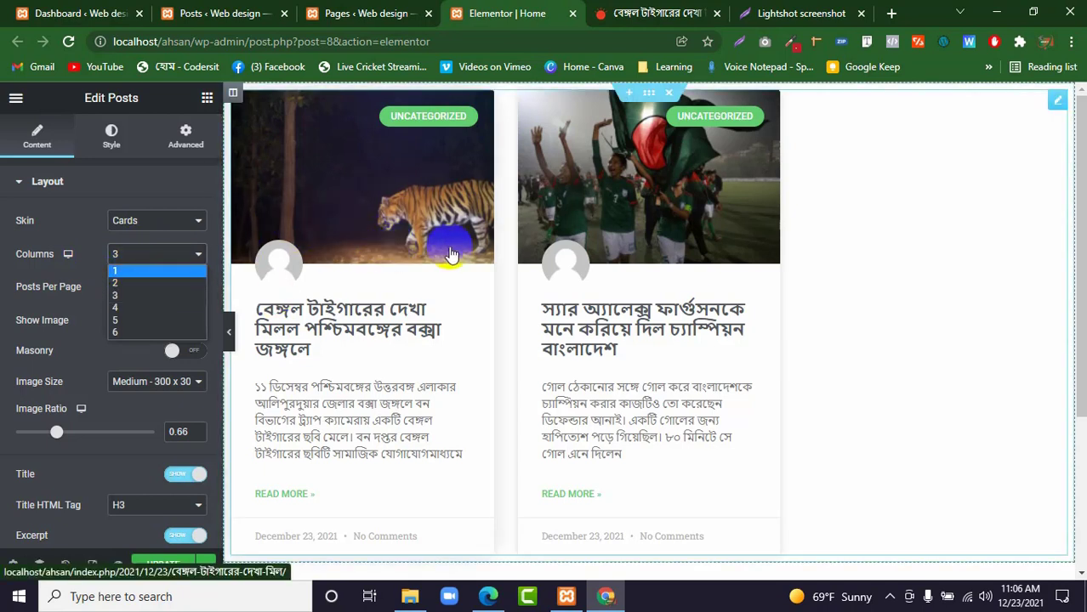
left_click(142, 272)
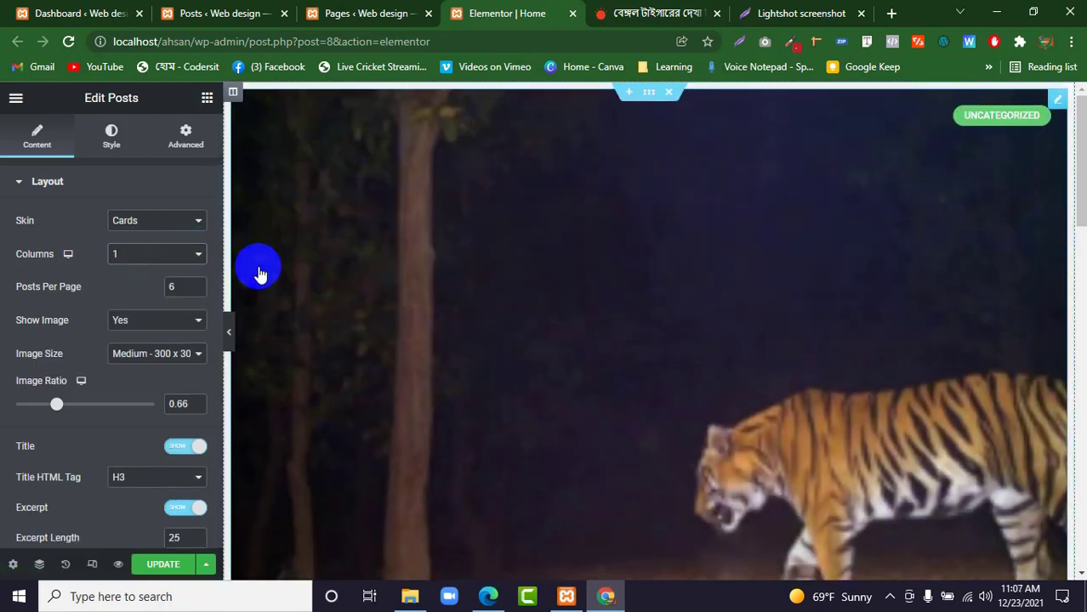
scroll(393, 291, "down", 10)
scroll(394, 292, "up", 6)
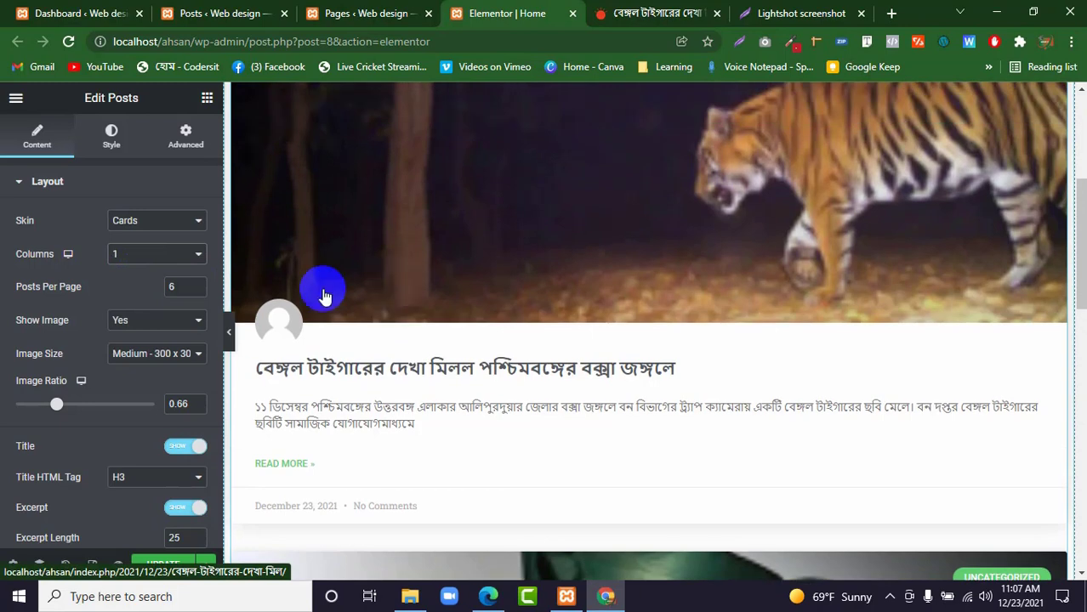
left_click(170, 257)
left_click(120, 286)
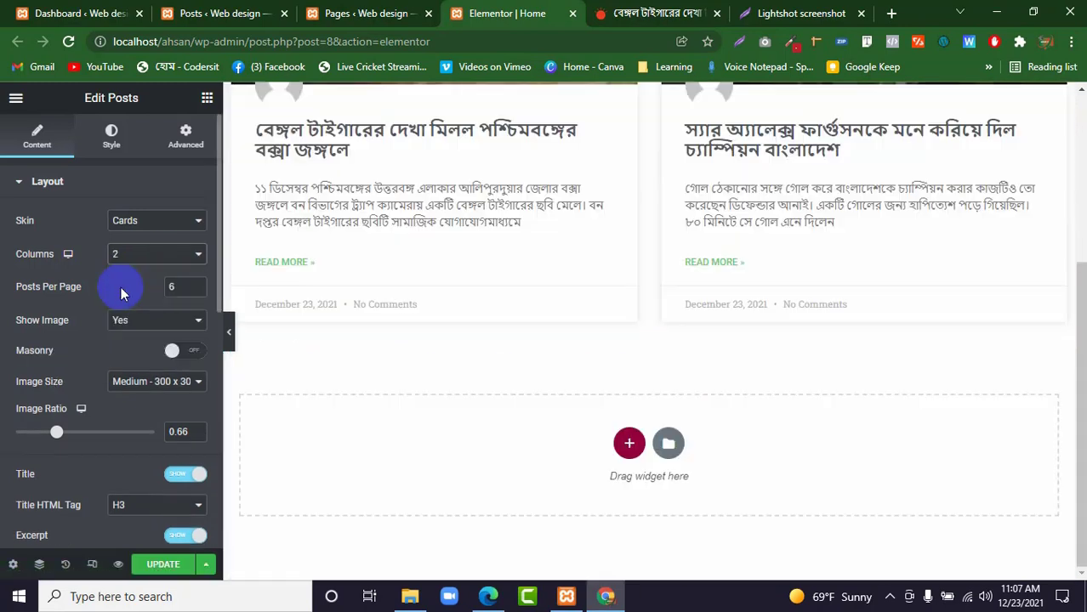
scroll(245, 268, "up", 3)
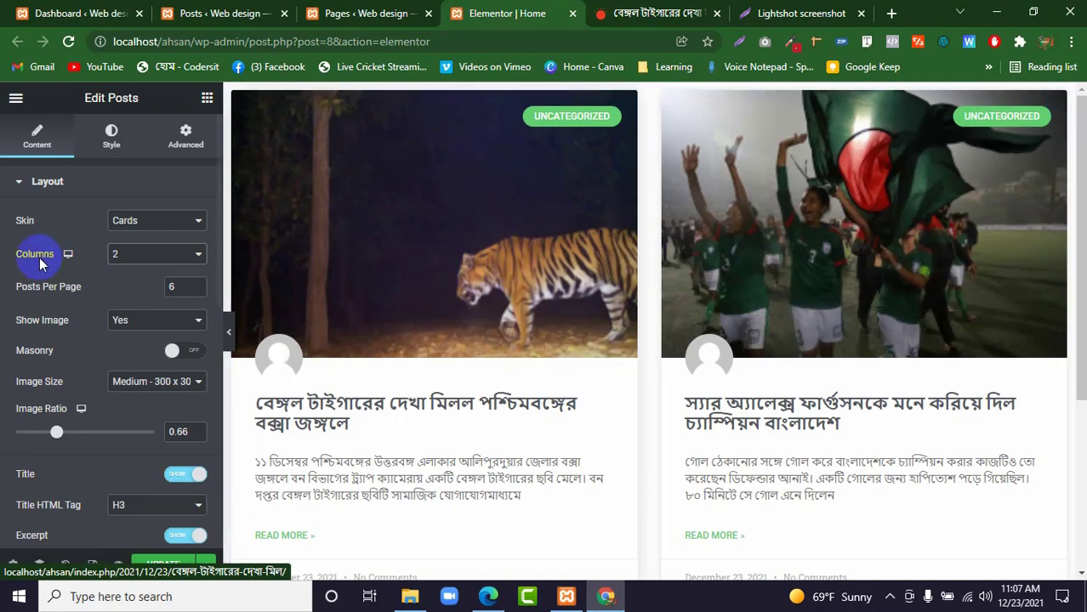
left_click(131, 255)
left_click(129, 304)
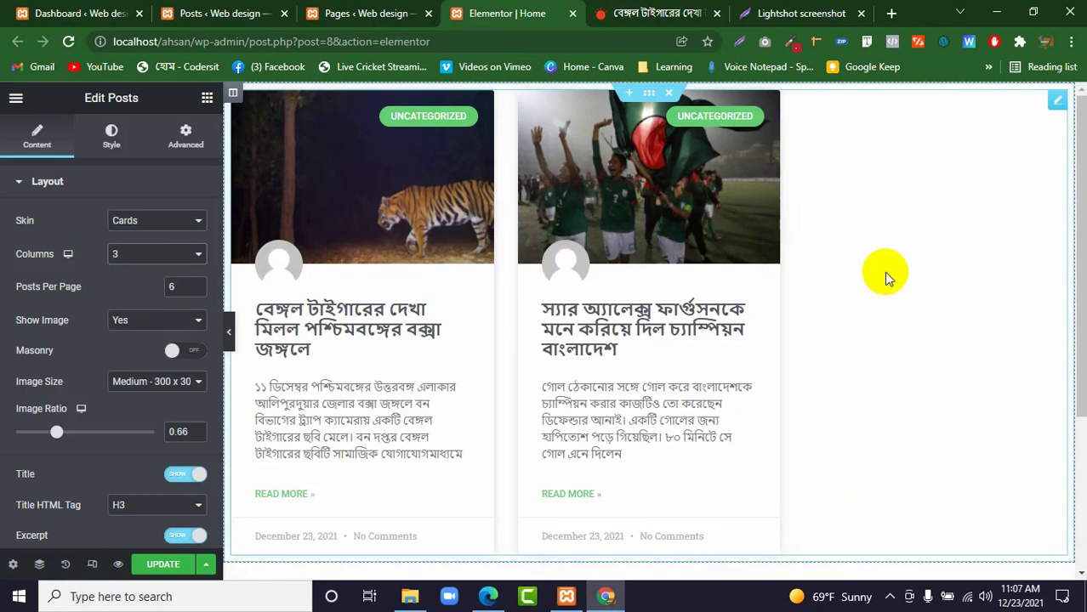
left_click(141, 257)
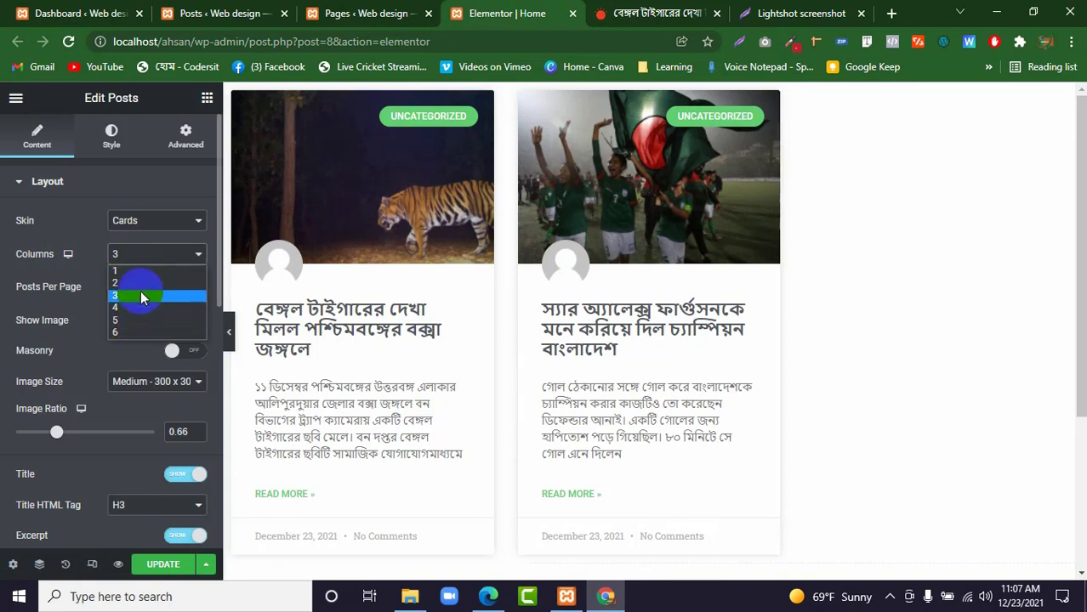
Try 5 posts per page in the Posts widget and set the number back to 6.
left_click(49, 288)
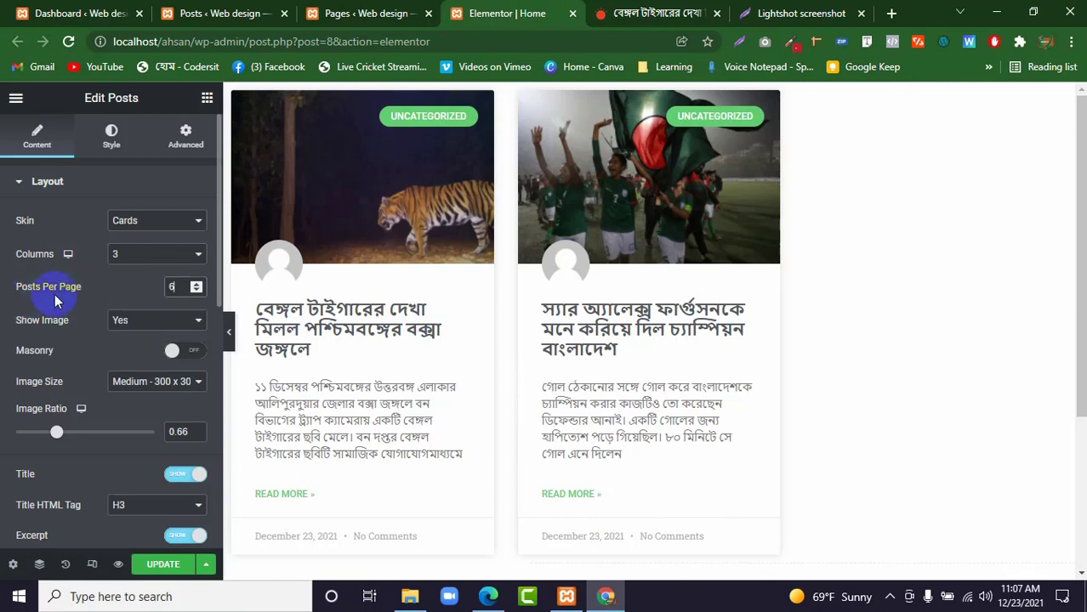
left_click(72, 291)
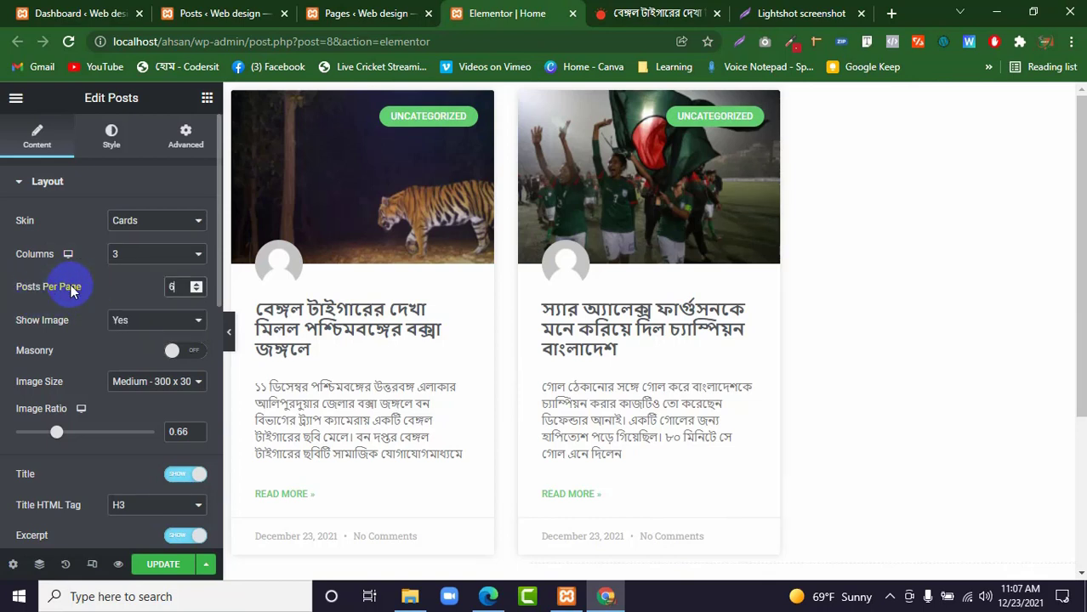
left_click(196, 289)
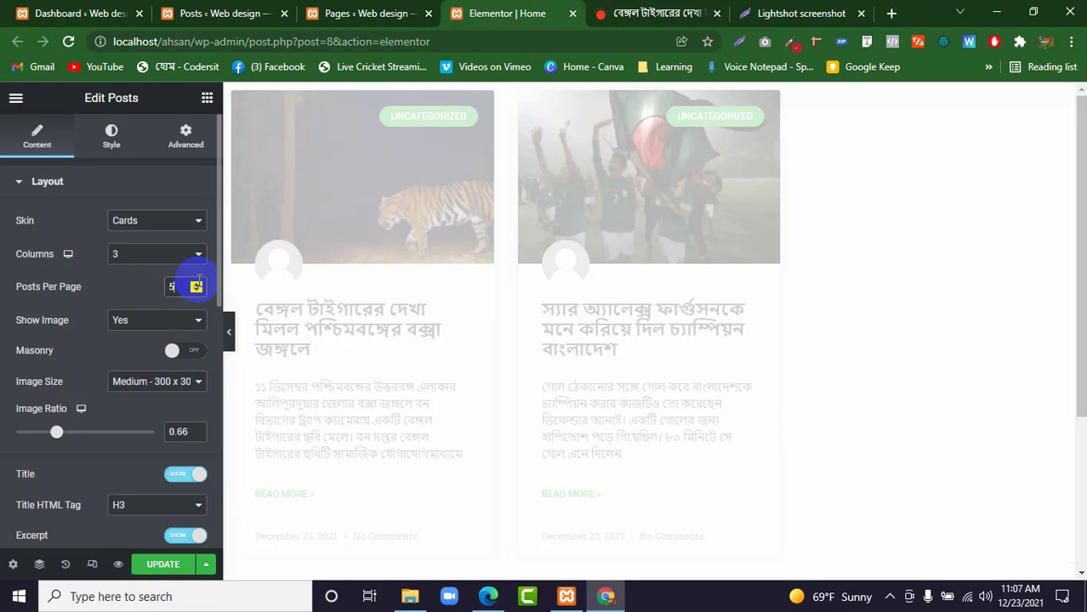
double_click(171, 289)
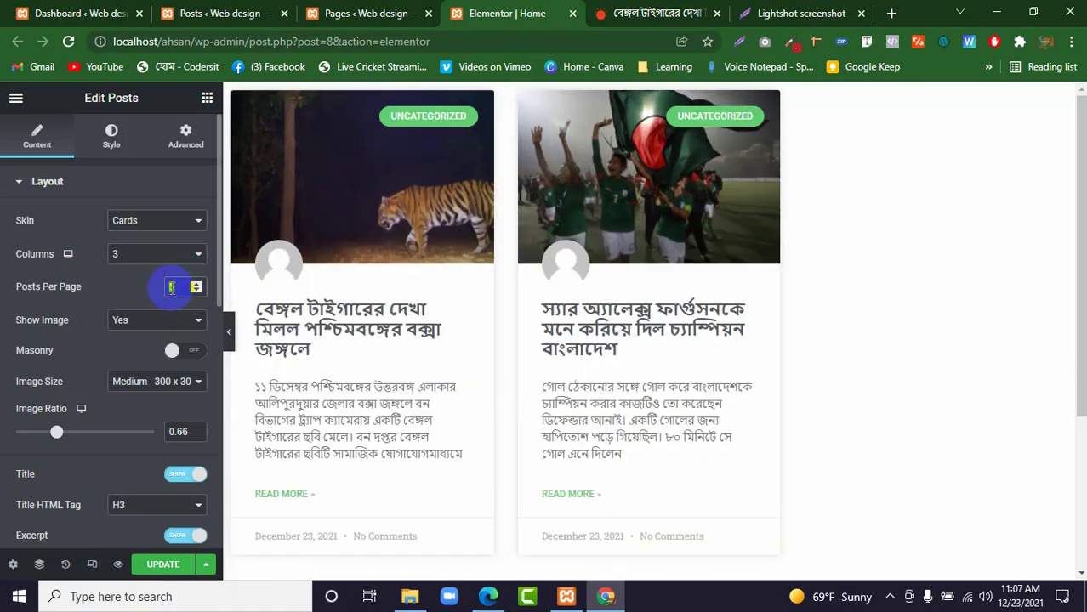
type("6")
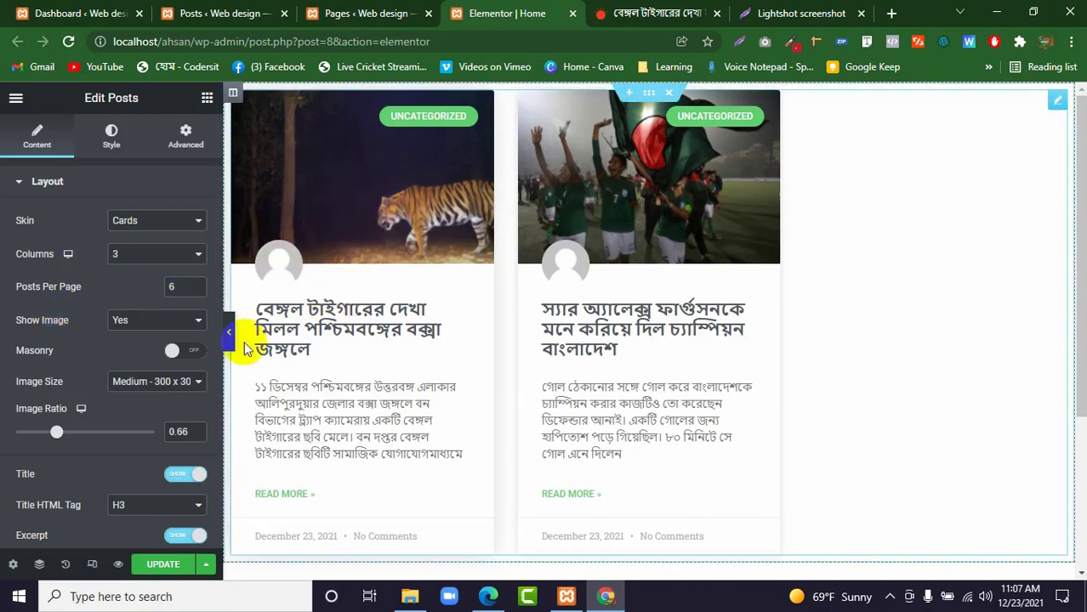
Turn off the post images in the cards and turn them on again.
left_click(129, 320)
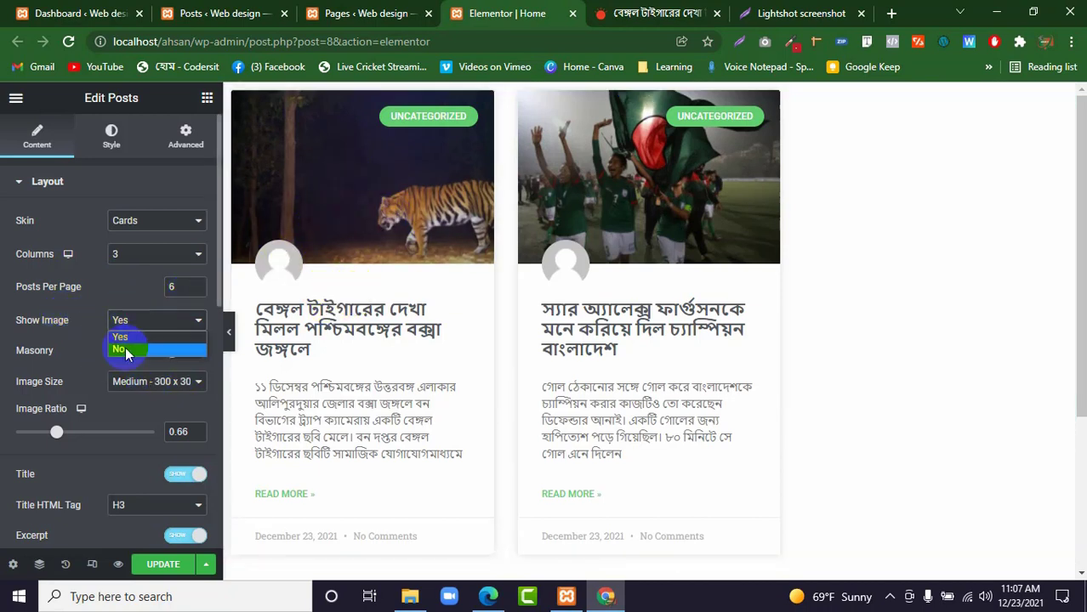
left_click(126, 354)
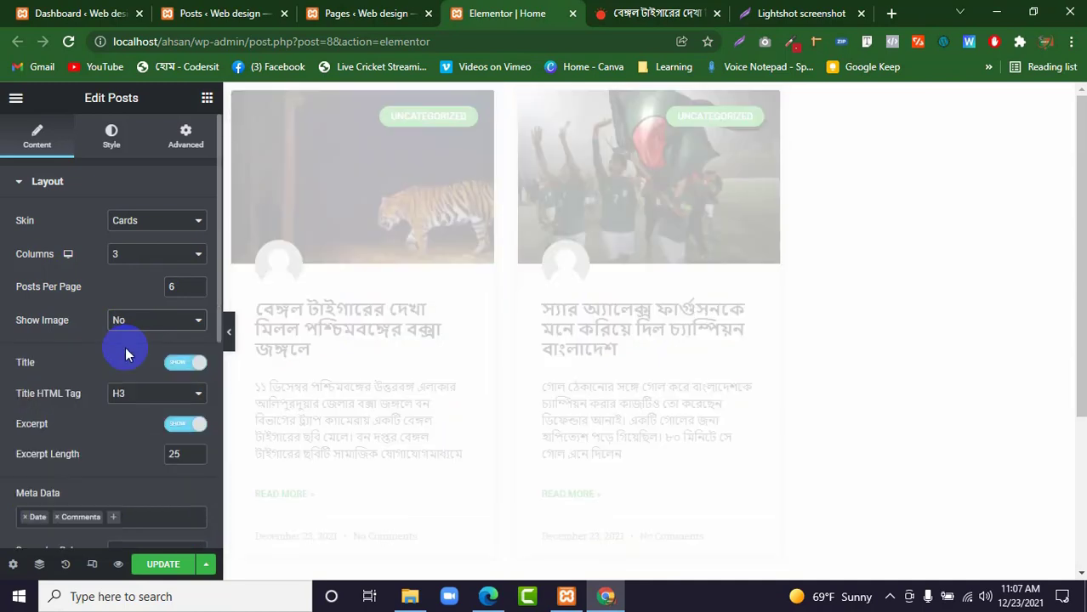
left_click(138, 320)
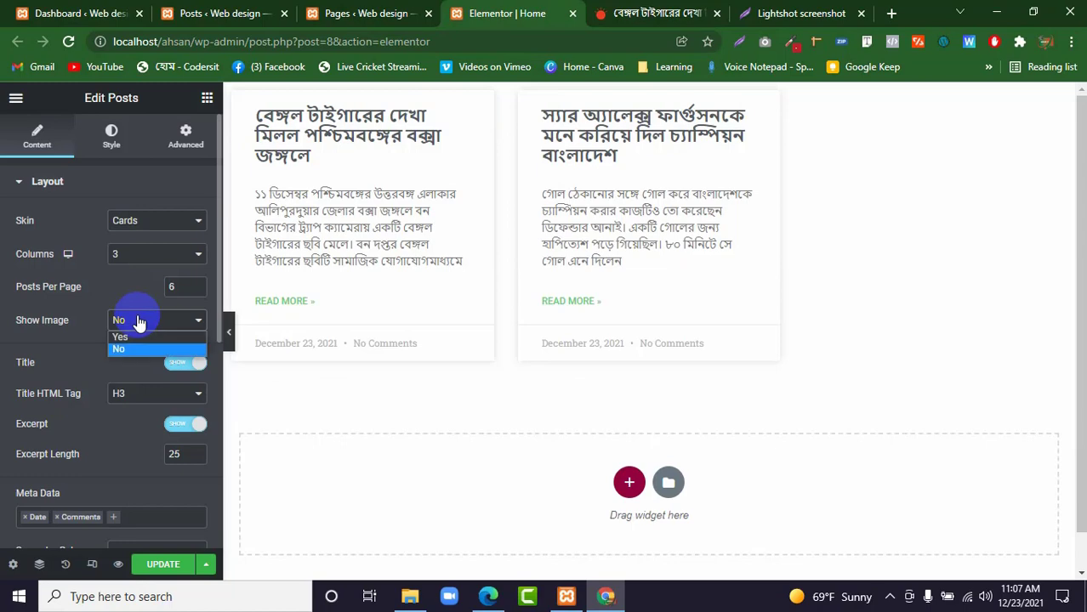
left_click(138, 338)
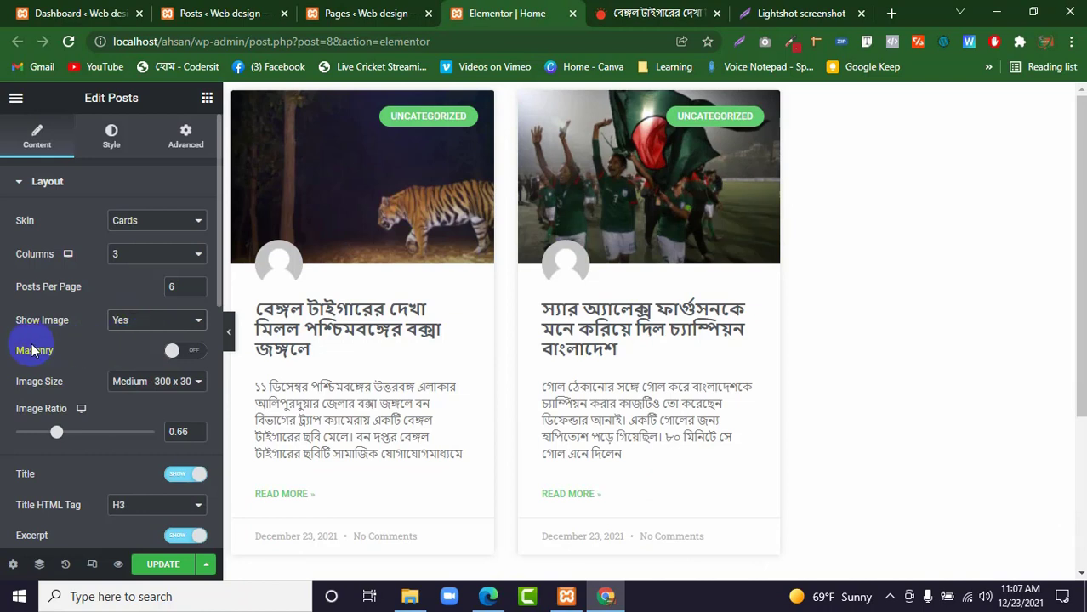
Try Masonry with the Large image size, then restore the Medium 300 x 300 size and switch Masonry off.
left_click(179, 350)
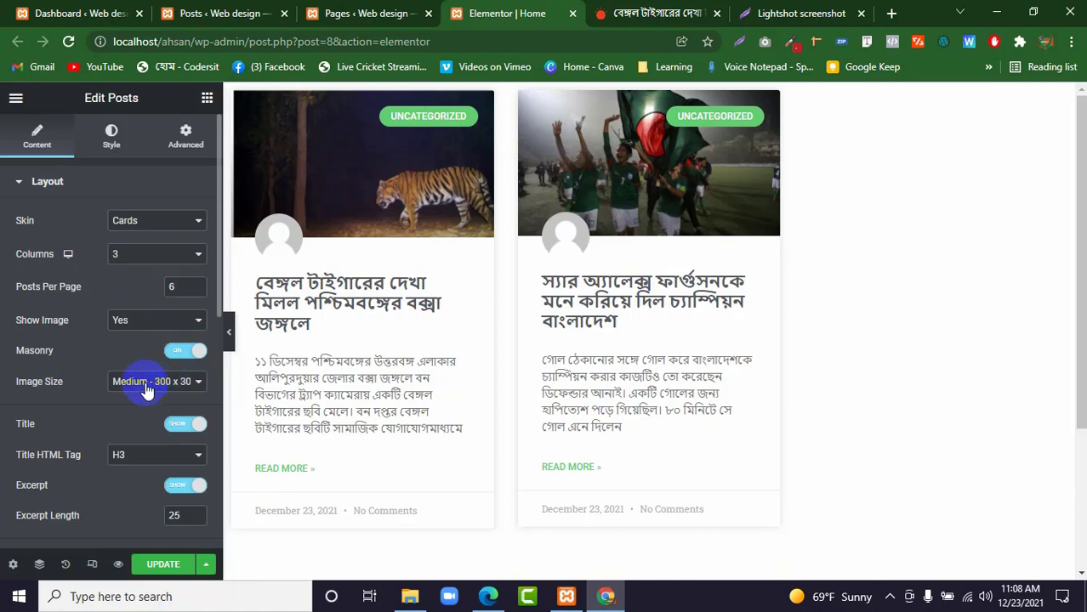
left_click(174, 381)
left_click(149, 436)
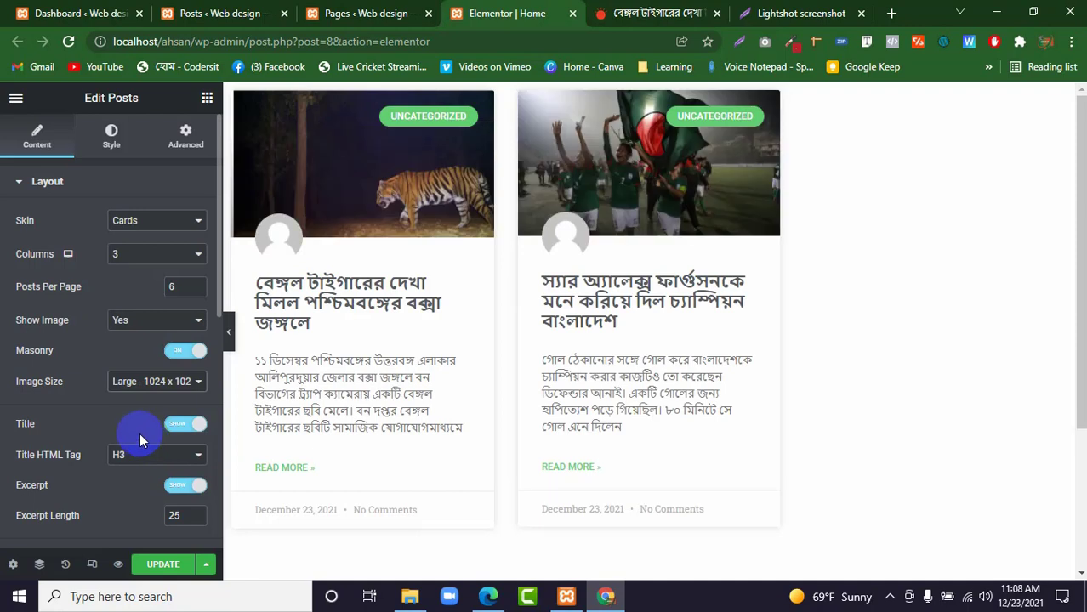
left_click(153, 387)
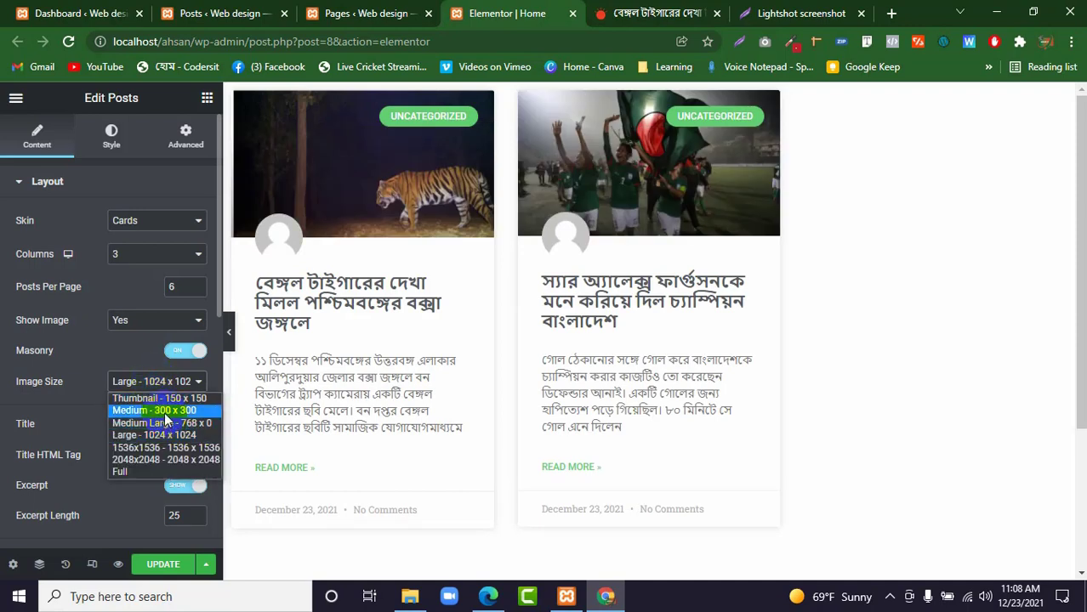
left_click(166, 412)
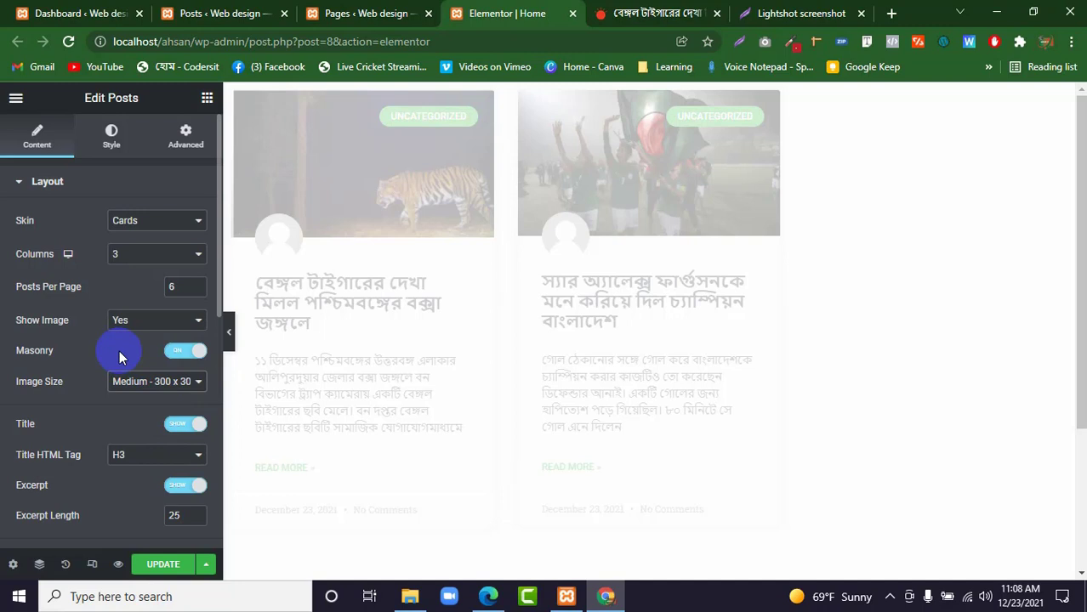
scroll(119, 351, "down", 2)
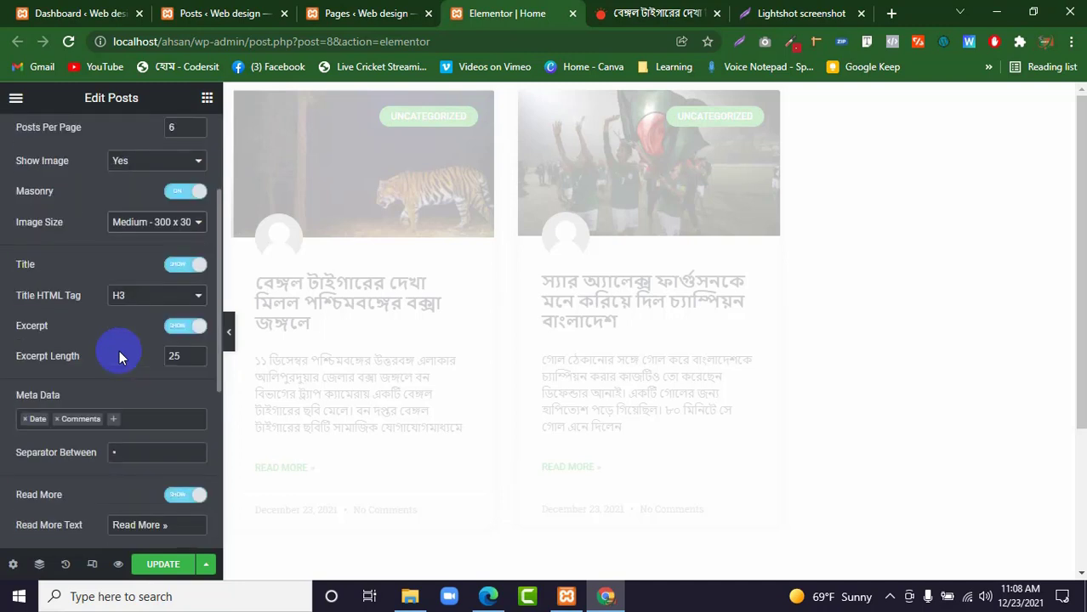
left_click(188, 196)
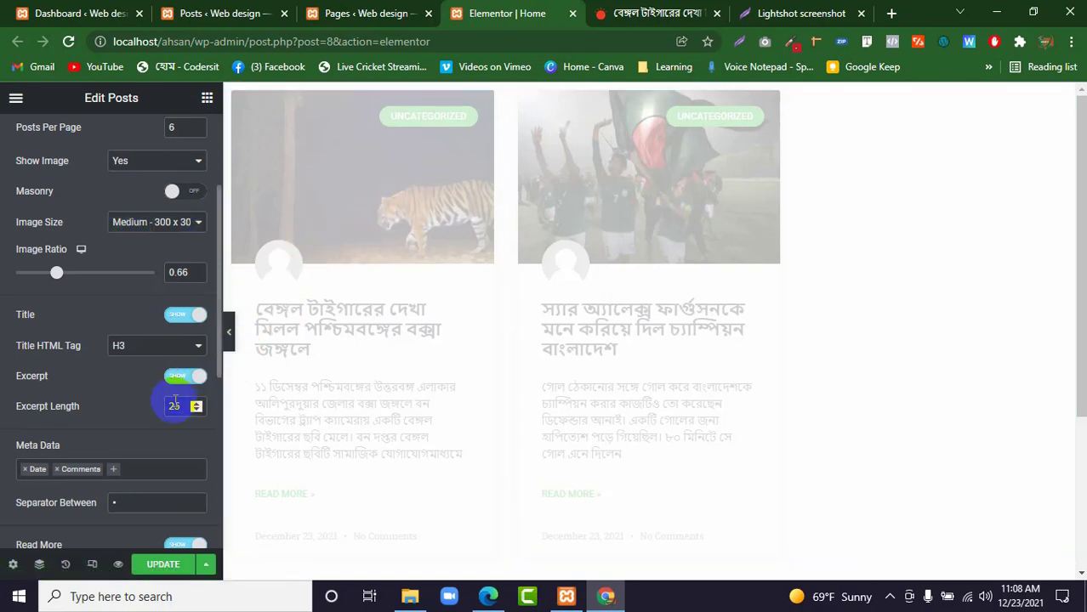
Save the Home page and reduce the image ratio of the post cards to 0.57.
left_click(161, 568)
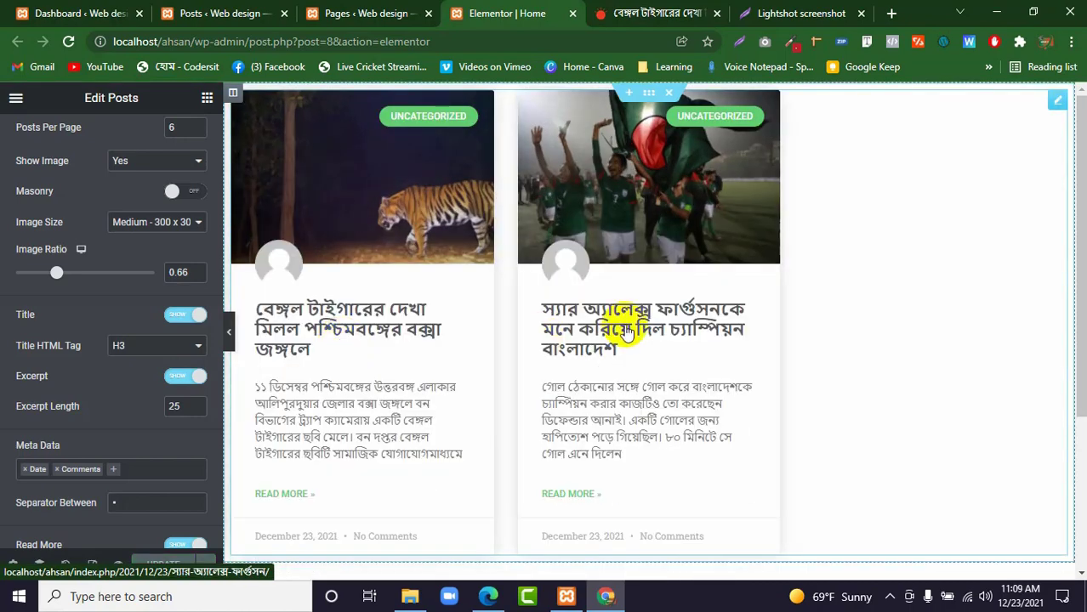
left_click(417, 199)
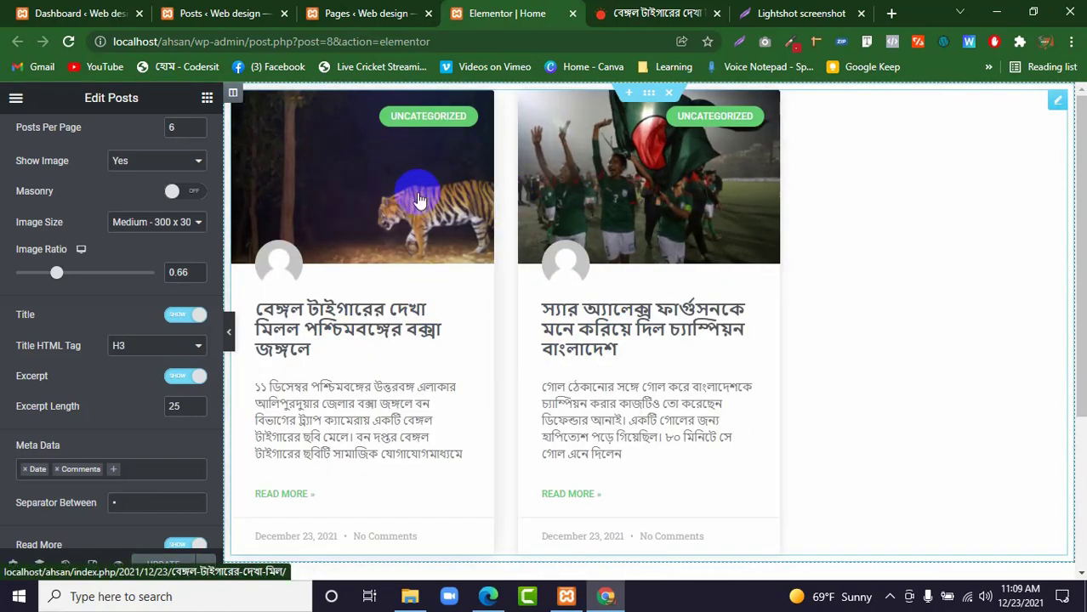
left_click(59, 274)
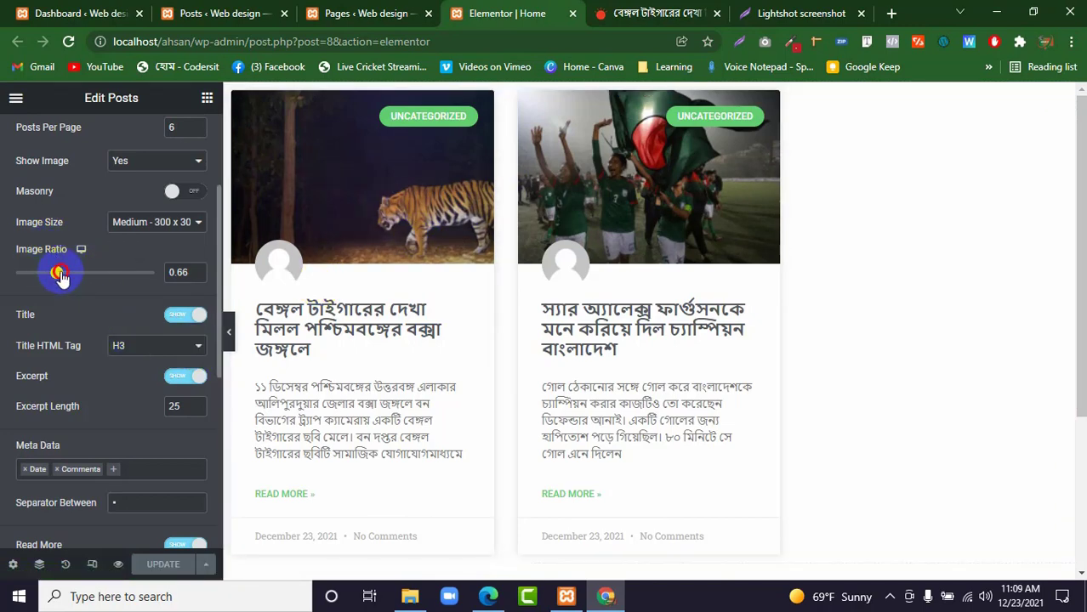
mouse_move(59, 274)
left_mouse_down()
mouse_move(92, 277)
mouse_move(53, 275)
left_mouse_up()
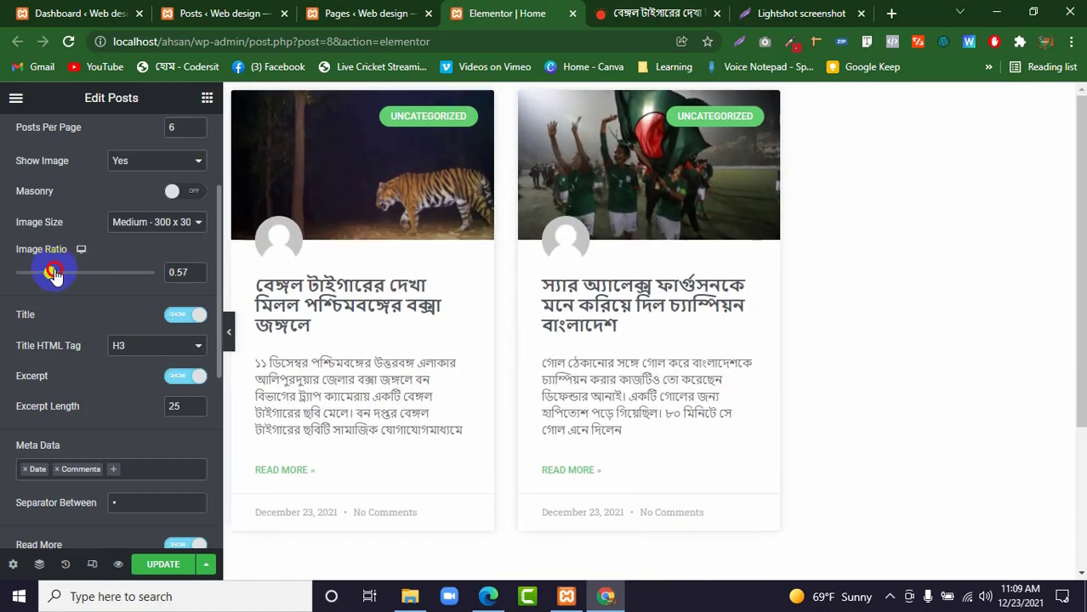
Hide and show again the post titles, and do the same with the excerpts.
left_click(186, 317)
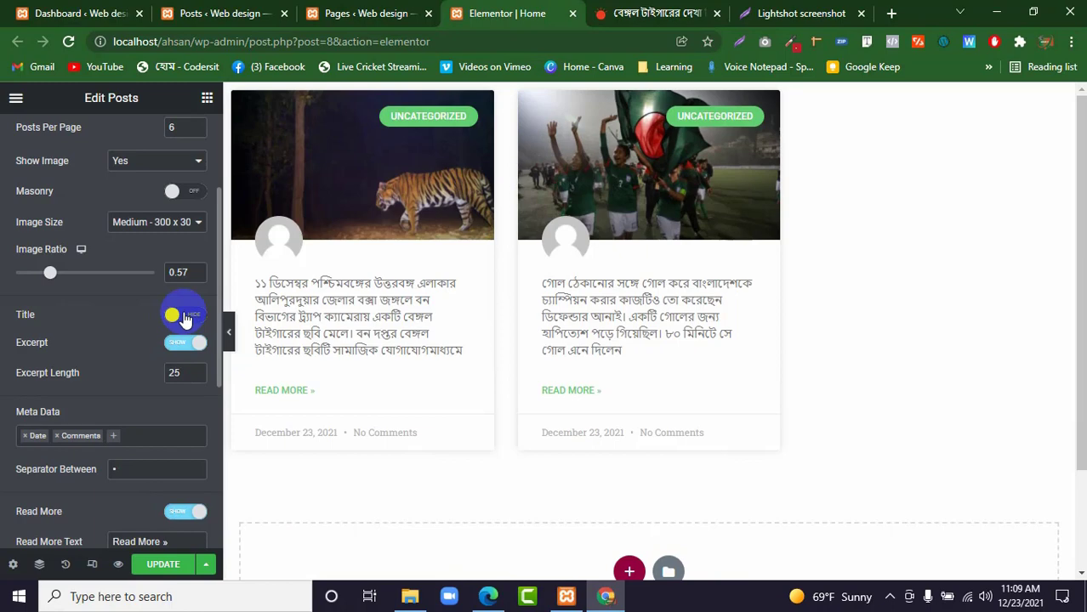
left_click(185, 317)
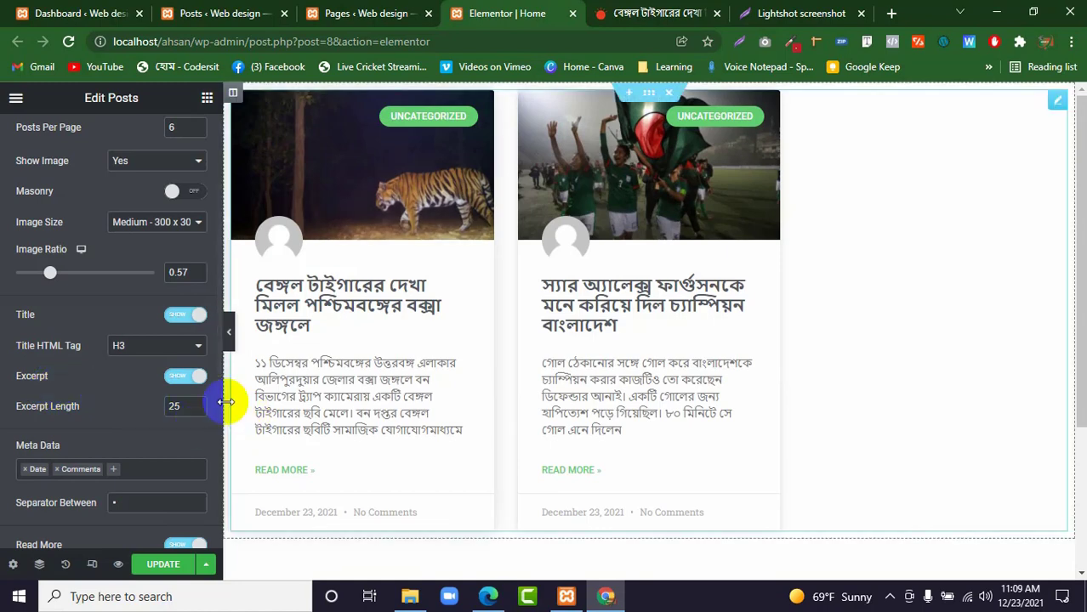
left_click(181, 378)
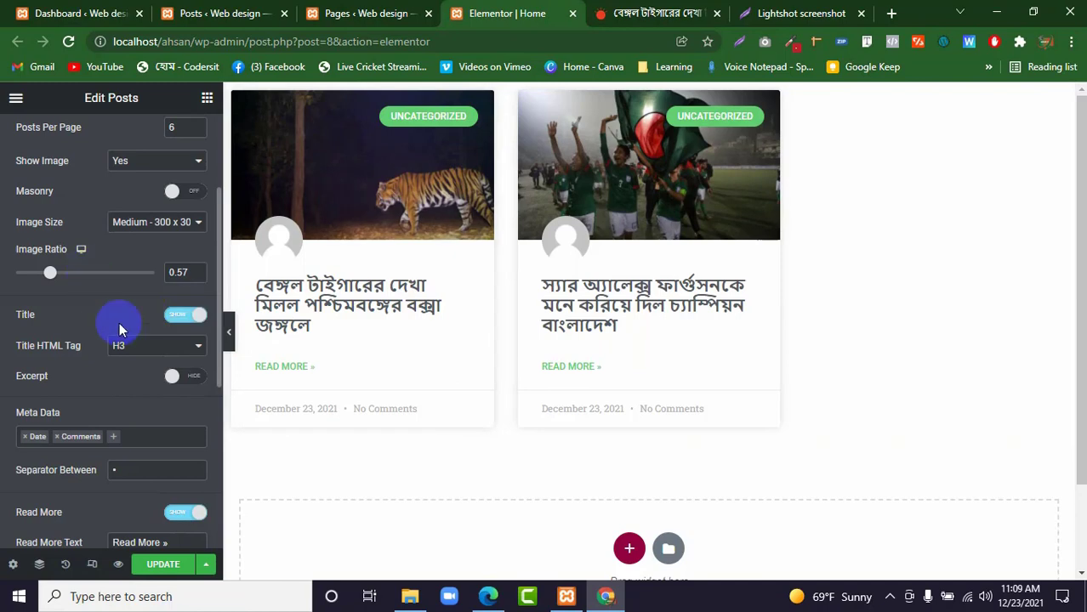
left_click(192, 381)
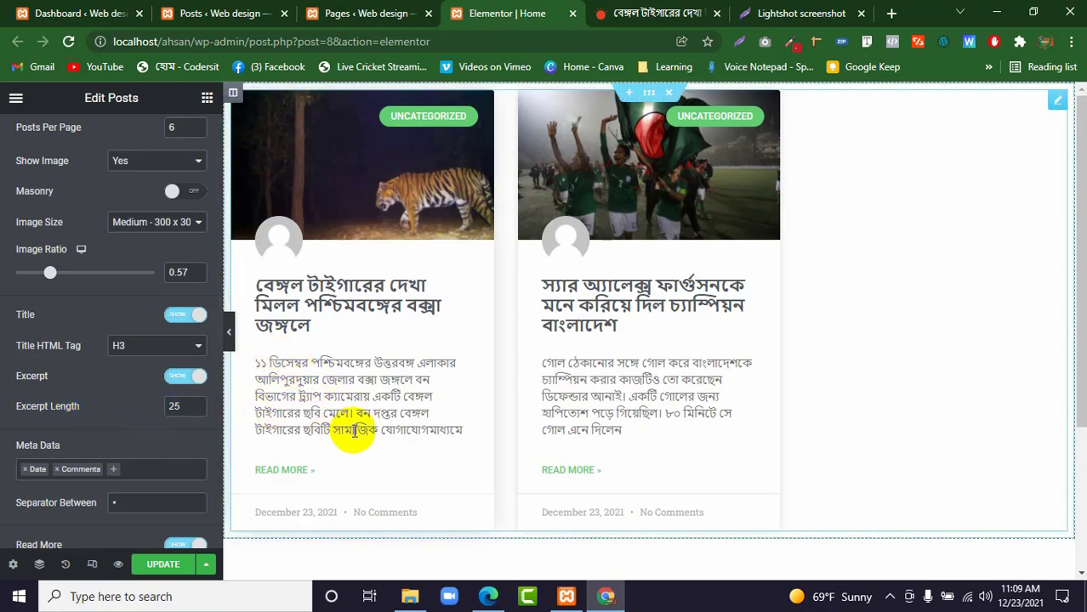
Set the excerpt length of the post cards to 10.
left_click(192, 406)
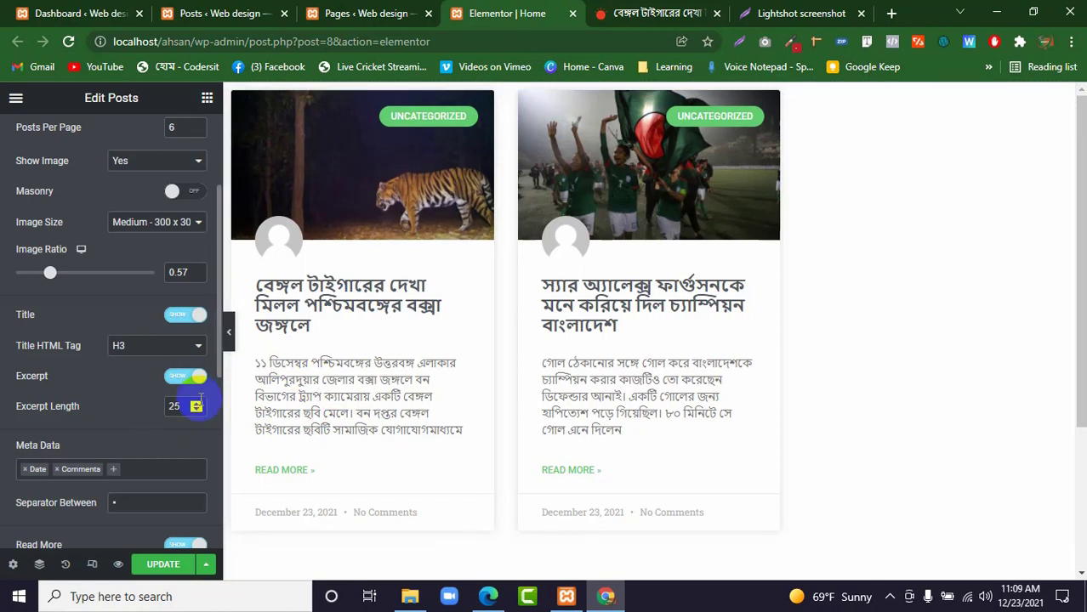
double_click(171, 407)
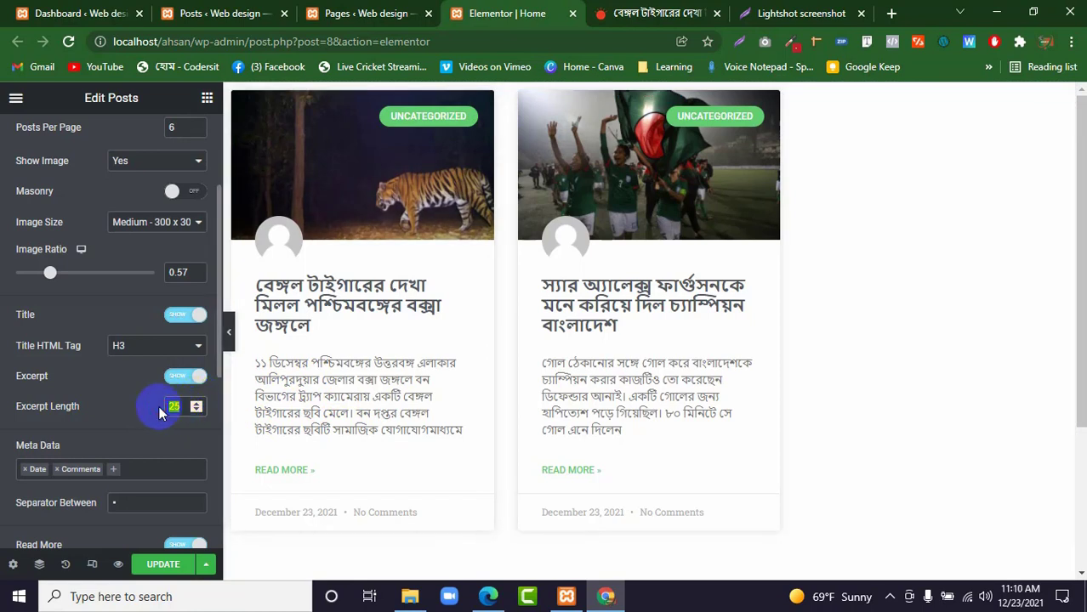
type("10")
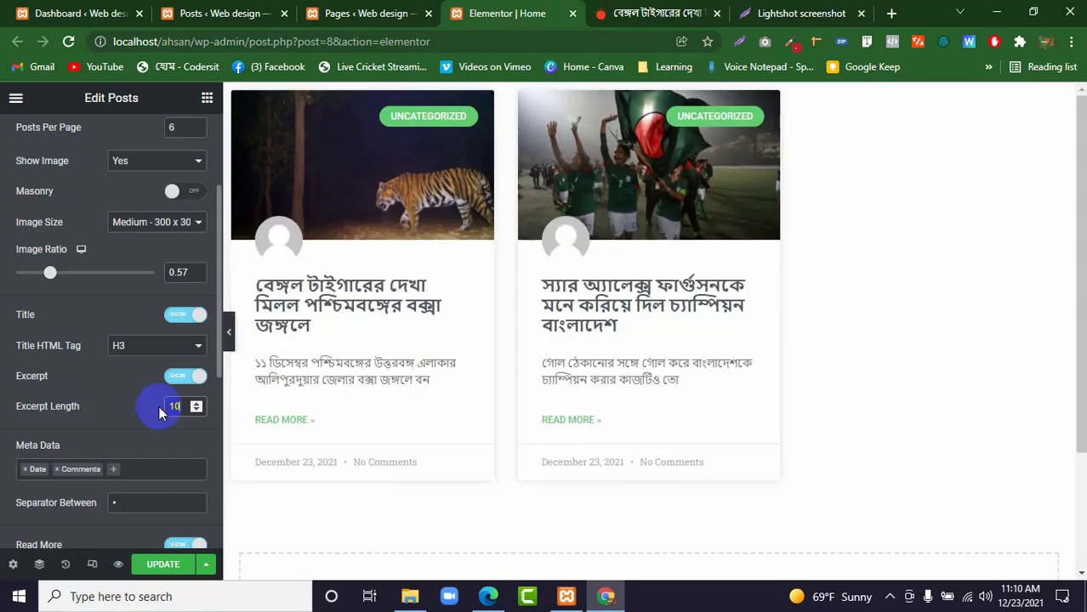
Add Author to the meta data shown on the post cards.
scroll(128, 364, "down", 2)
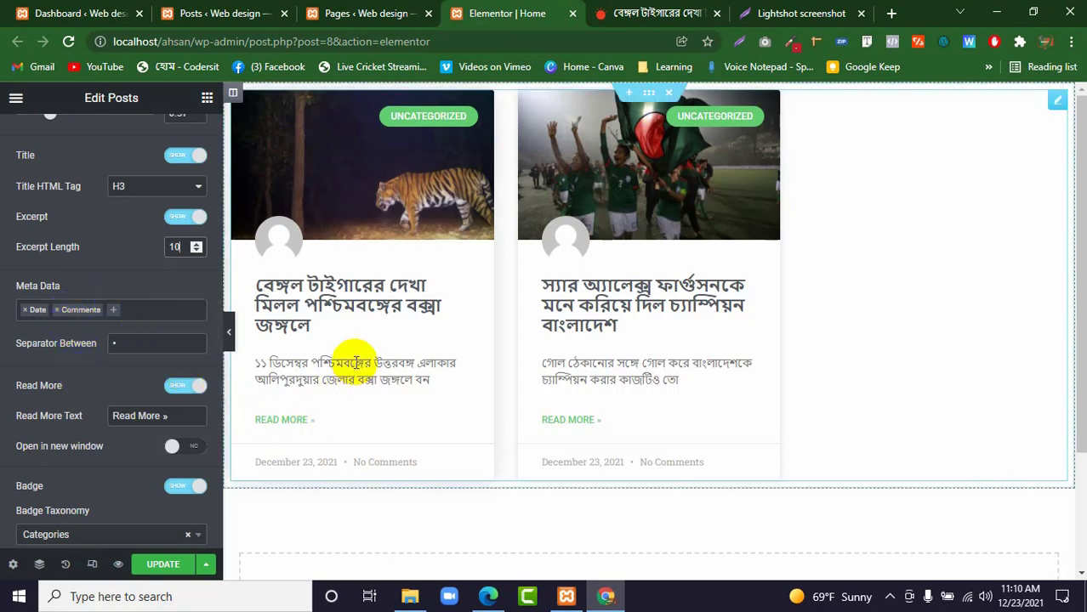
left_click(114, 311)
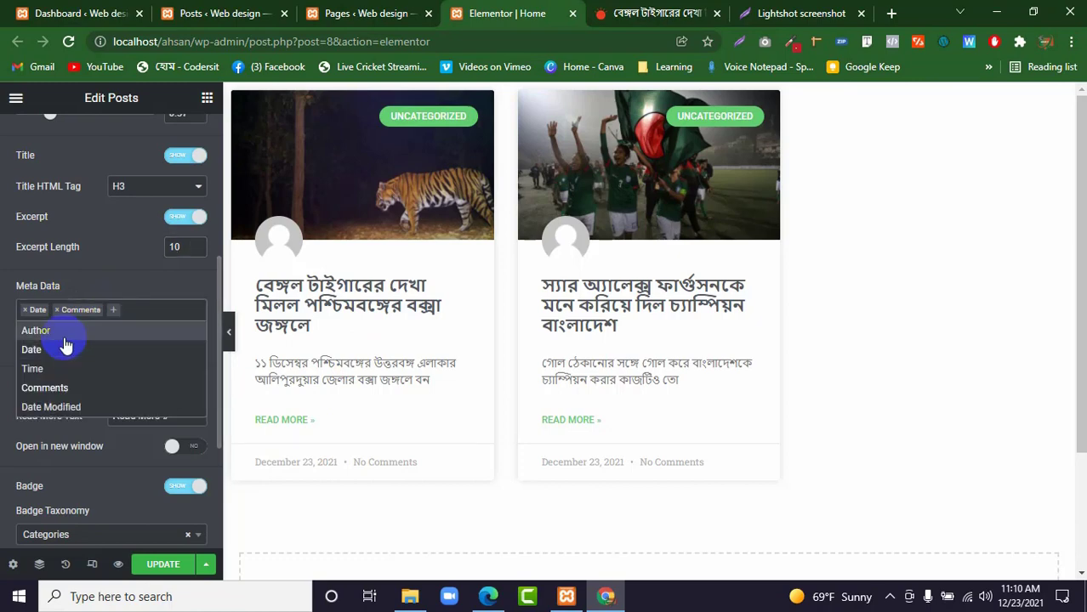
left_click(34, 330)
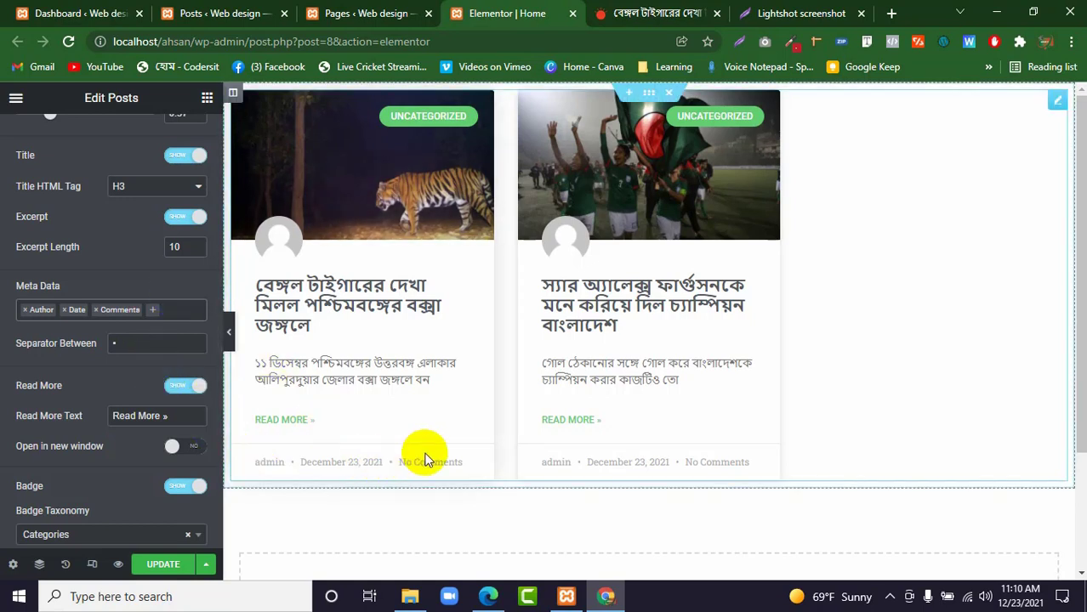
Remove Date from the post cards' meta data and add it back.
left_click(65, 312)
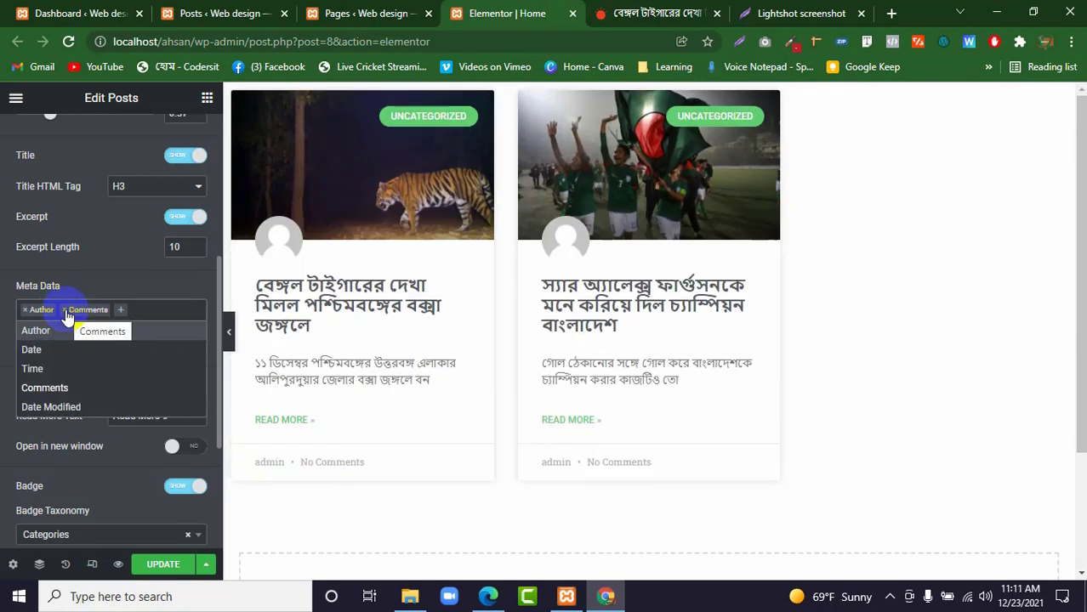
left_click(120, 318)
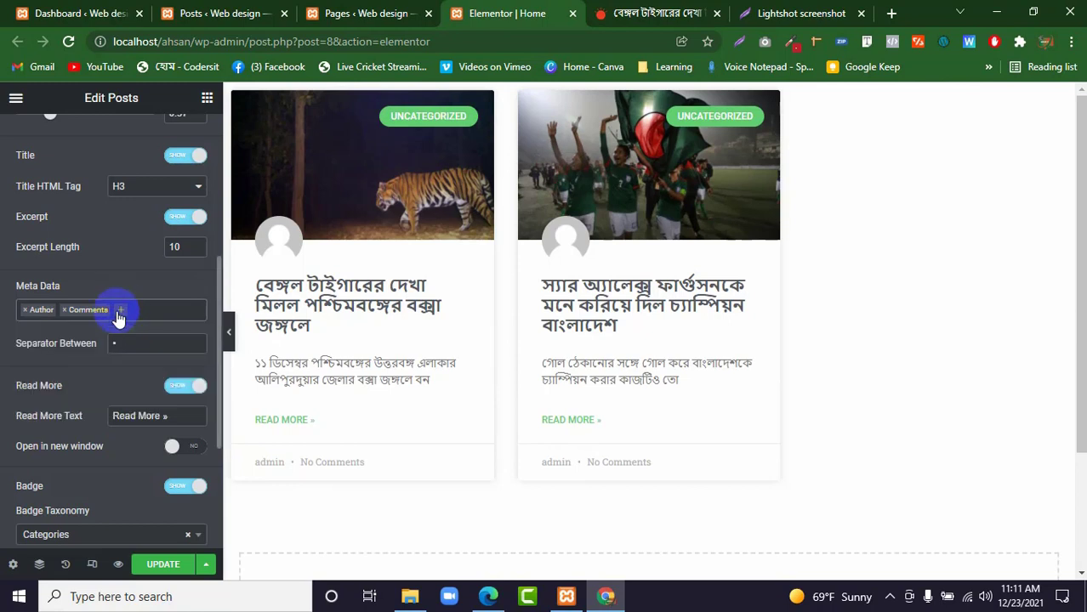
left_click(123, 313)
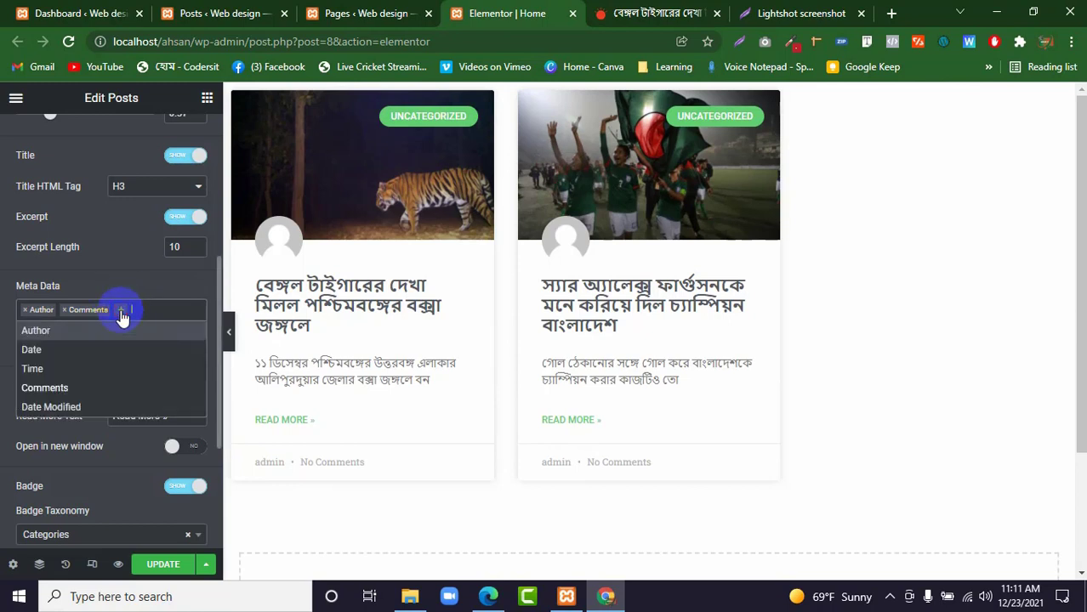
left_click(72, 345)
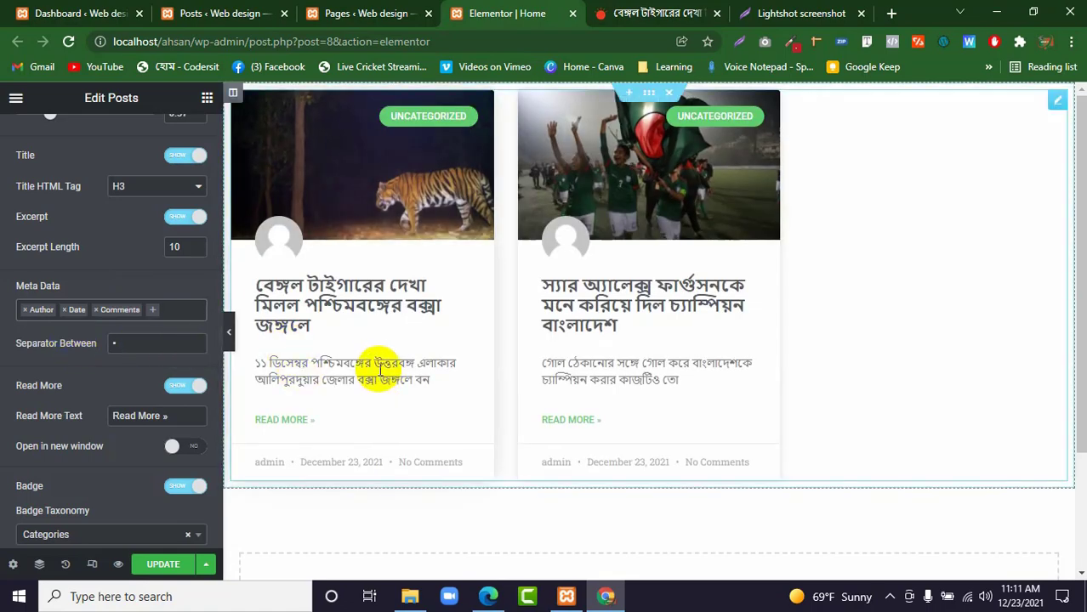
Try "/" as the separator between the meta data items, then set the separator to ".".
left_click(114, 345)
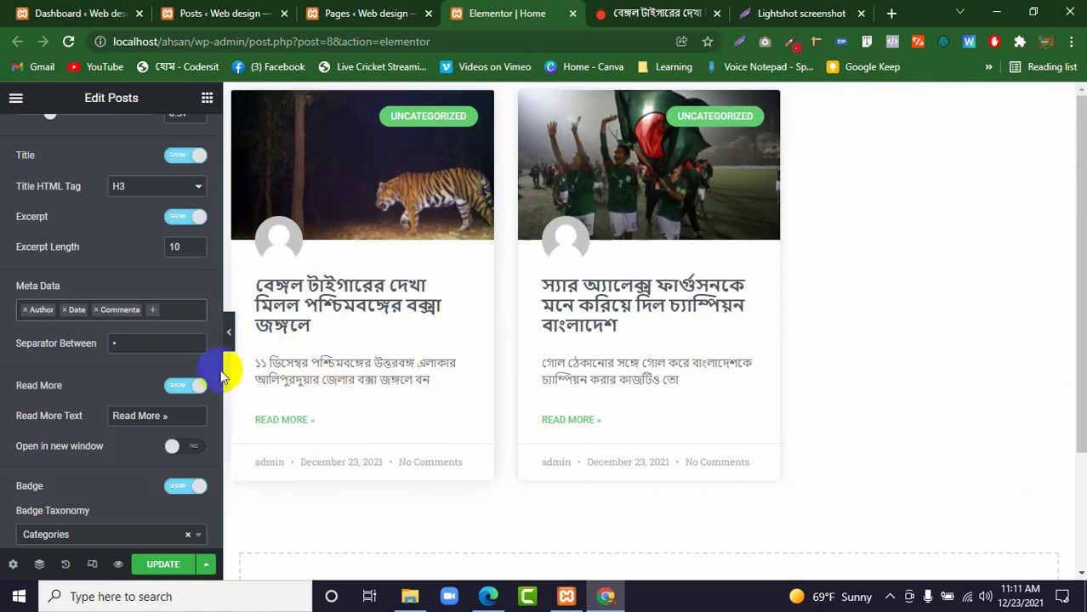
left_click(135, 344)
double_click(134, 344)
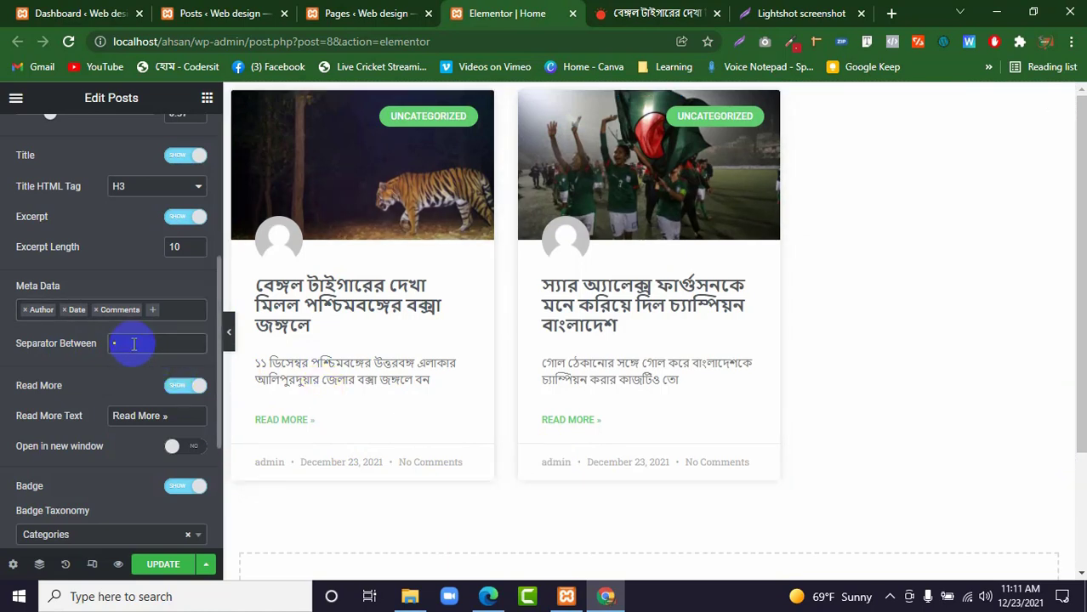
type("/")
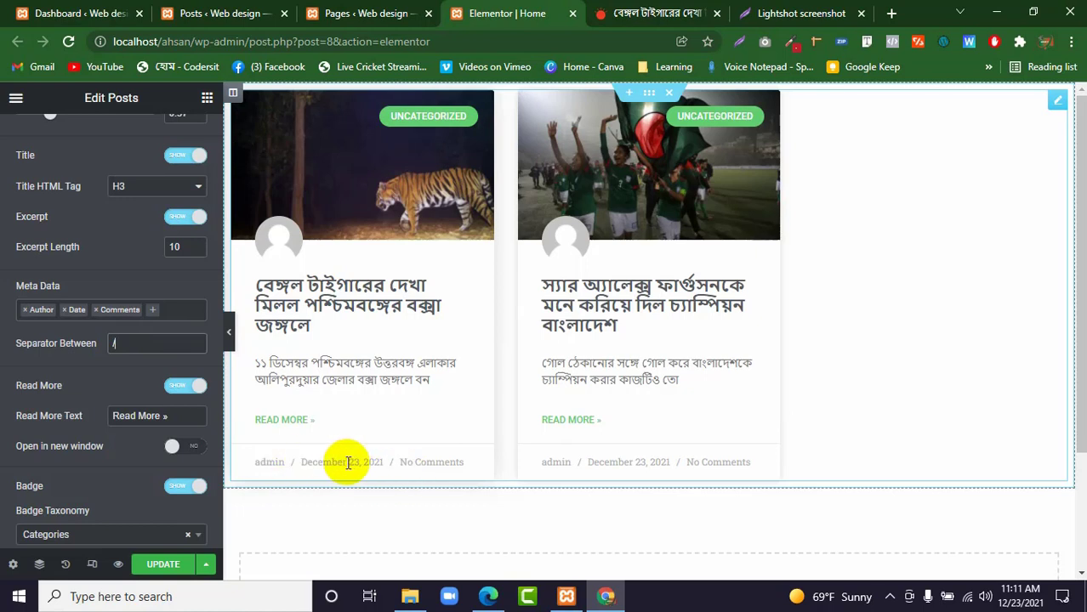
key("BackSpace")
type(".")
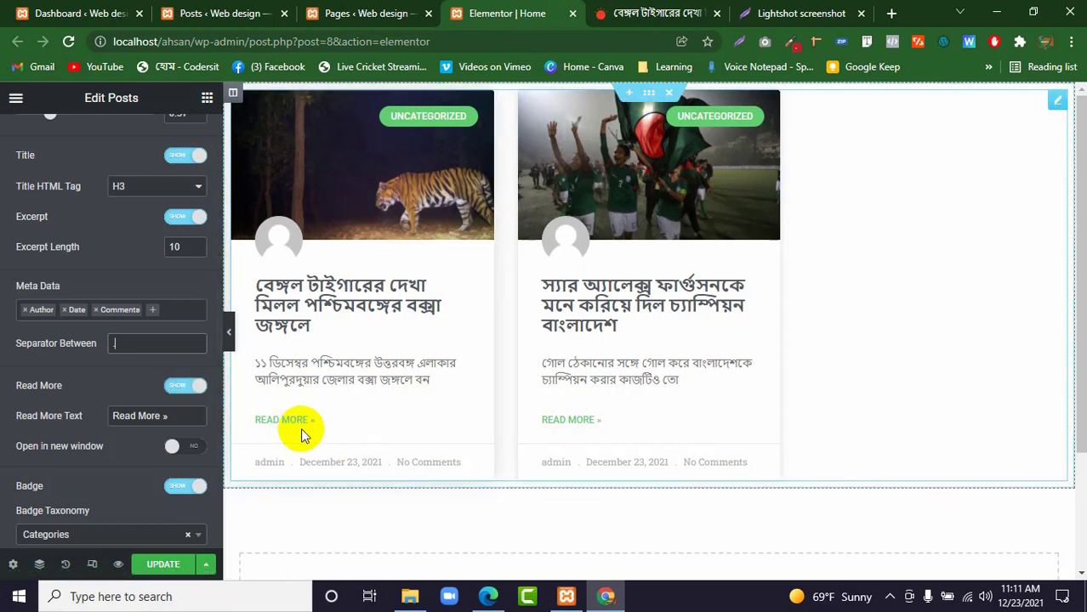
Hide the Read More link on the post cards and show it again.
left_click(190, 389)
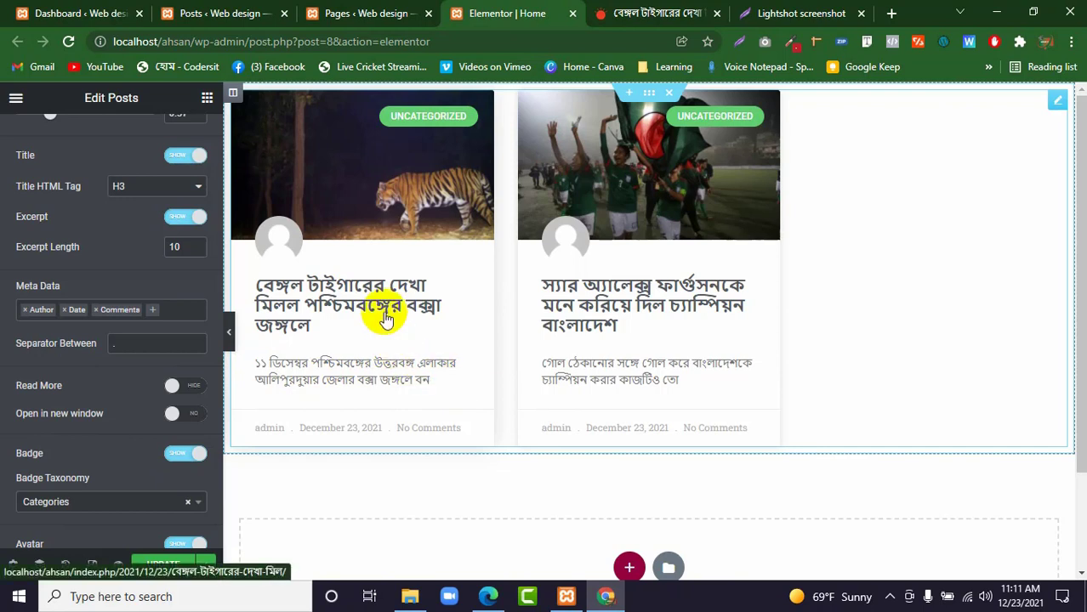
left_click(194, 389)
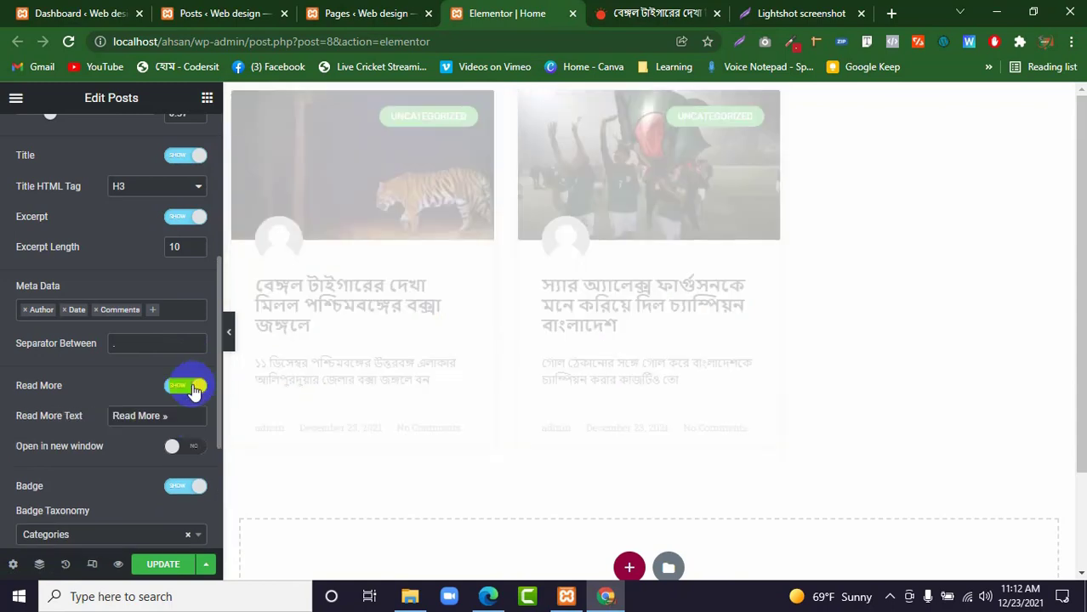
Change the Read More text to "Learn More »" and make the post links open in a new window.
left_click(136, 416)
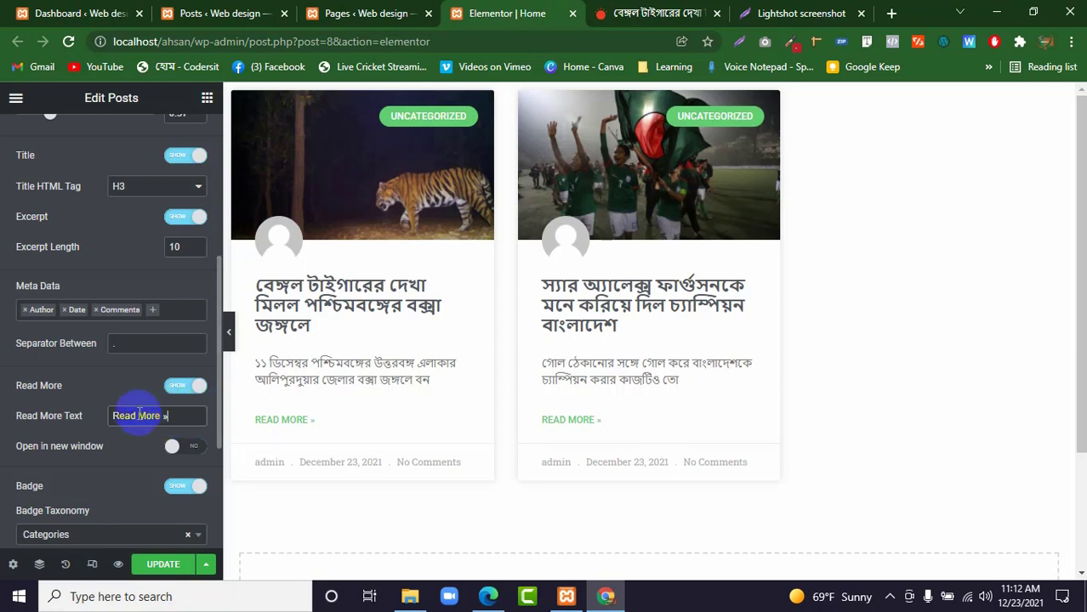
left_click_drag(138, 412, 101, 420)
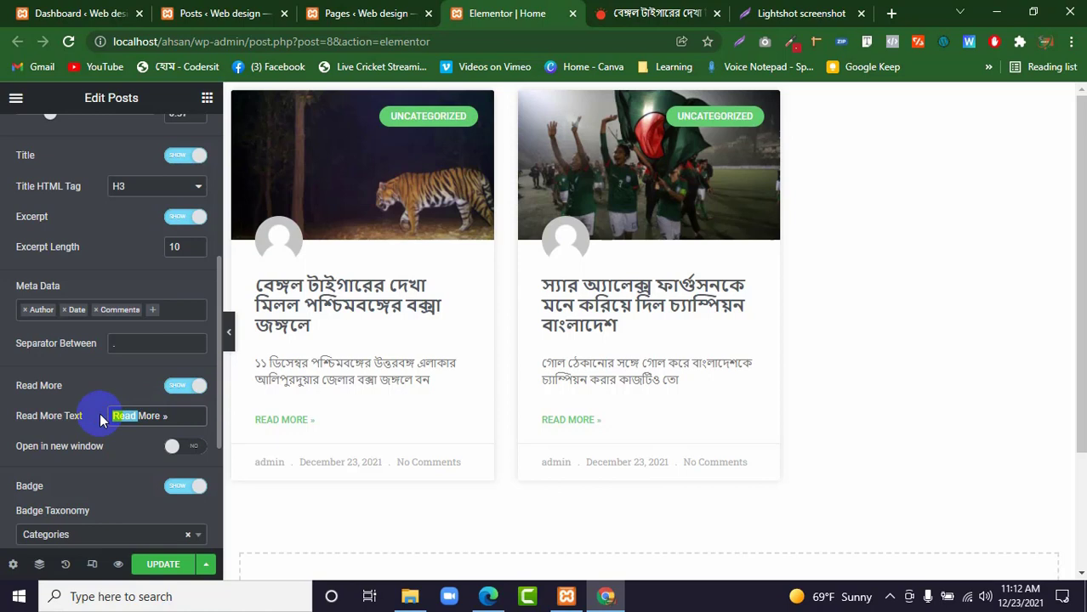
type("Learn")
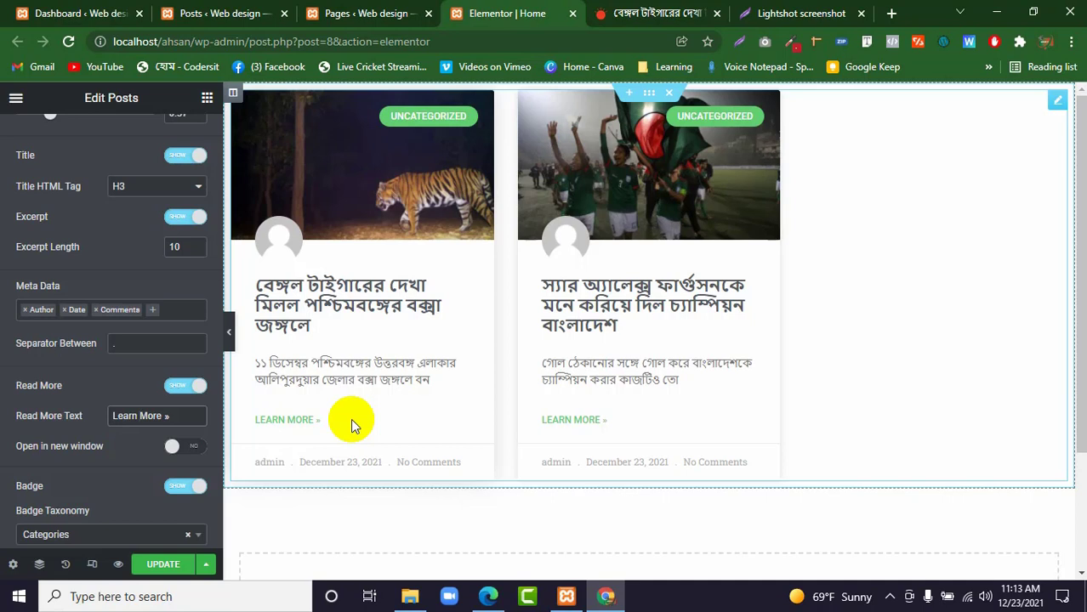
left_click(192, 449)
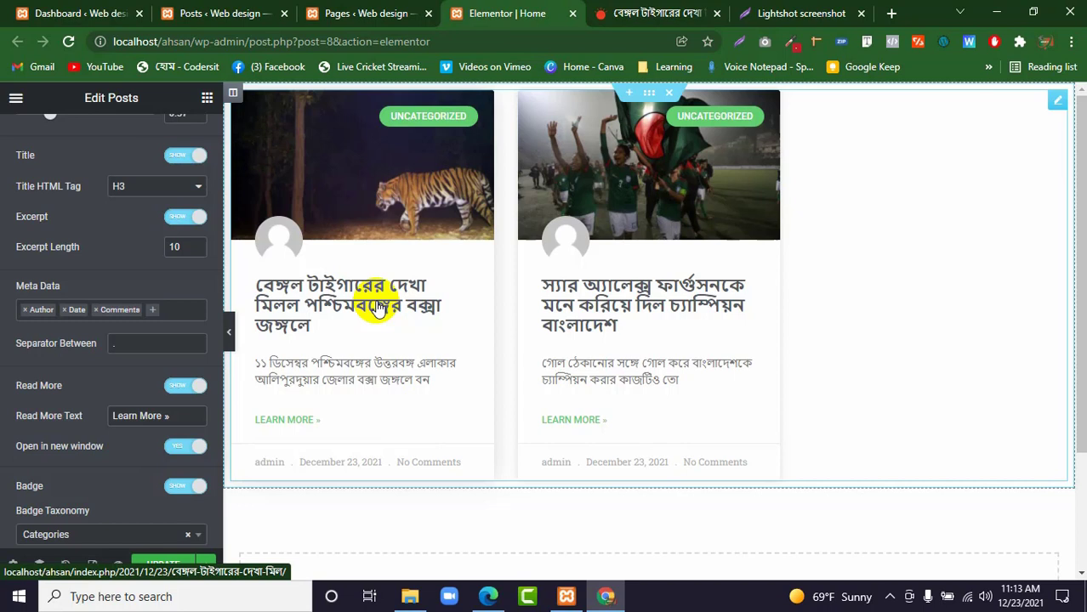
Switch to the WordPress posts list and open the Bengal tiger post for editing.
scroll(154, 438, "down", 2)
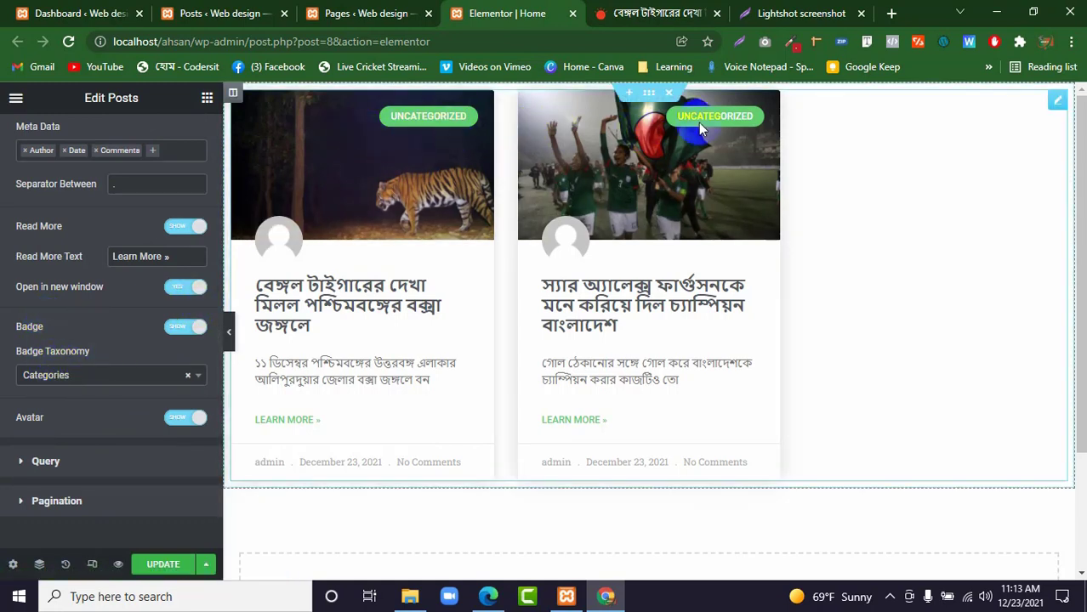
left_click(219, 13)
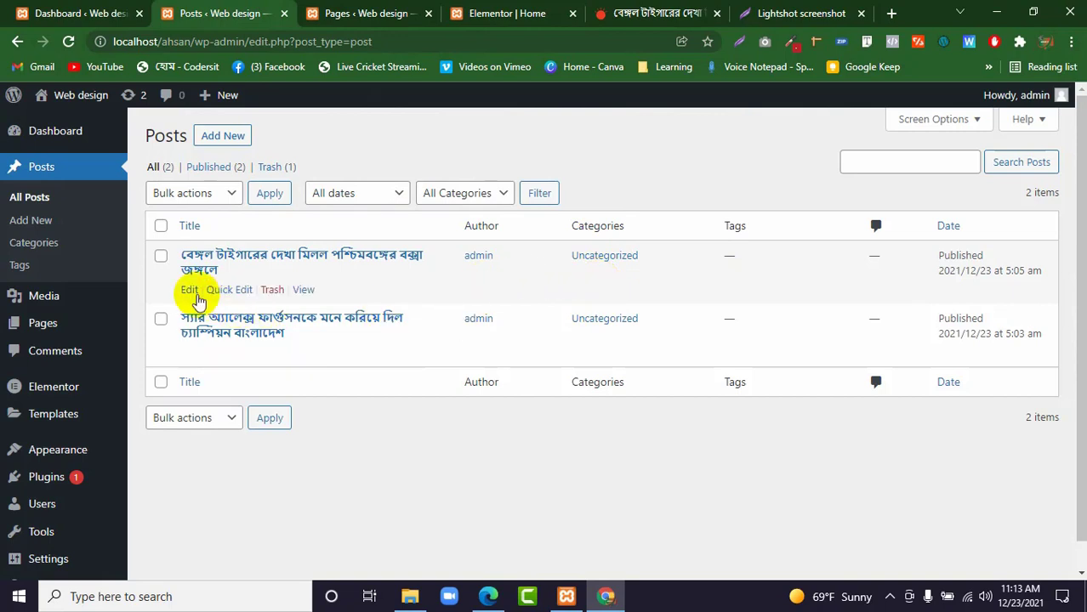
left_click(189, 290)
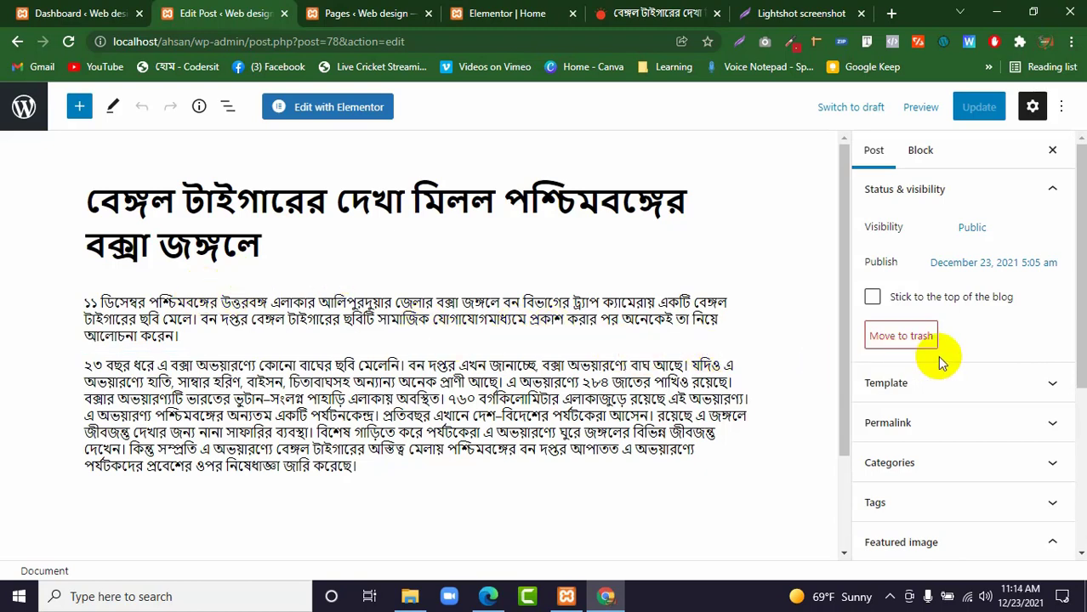
Create a new category named Sports for the Bengal tiger post.
left_click(937, 463)
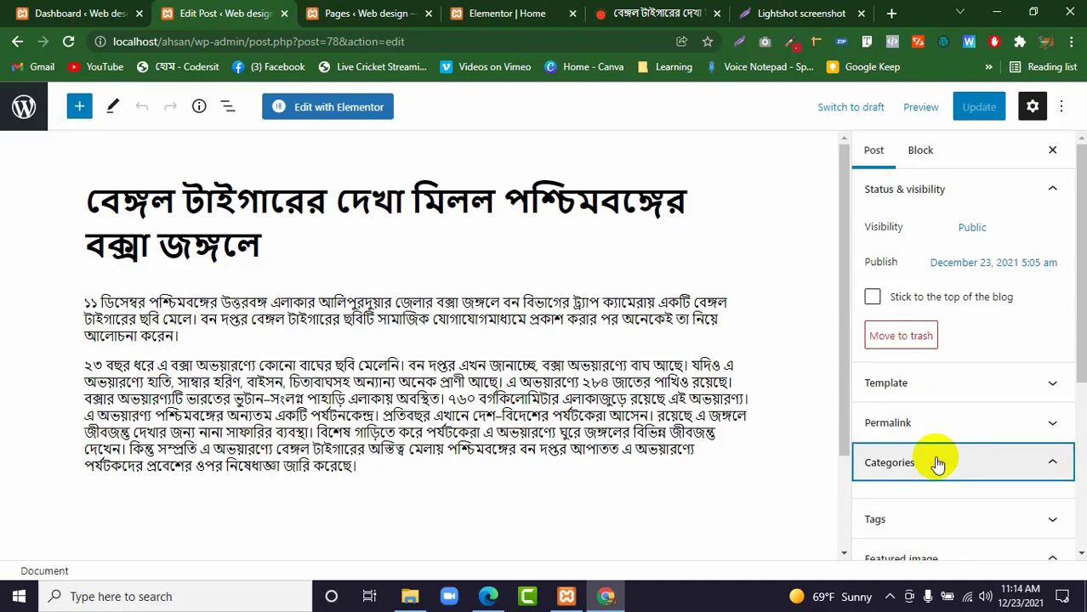
scroll(923, 477, "down", 3)
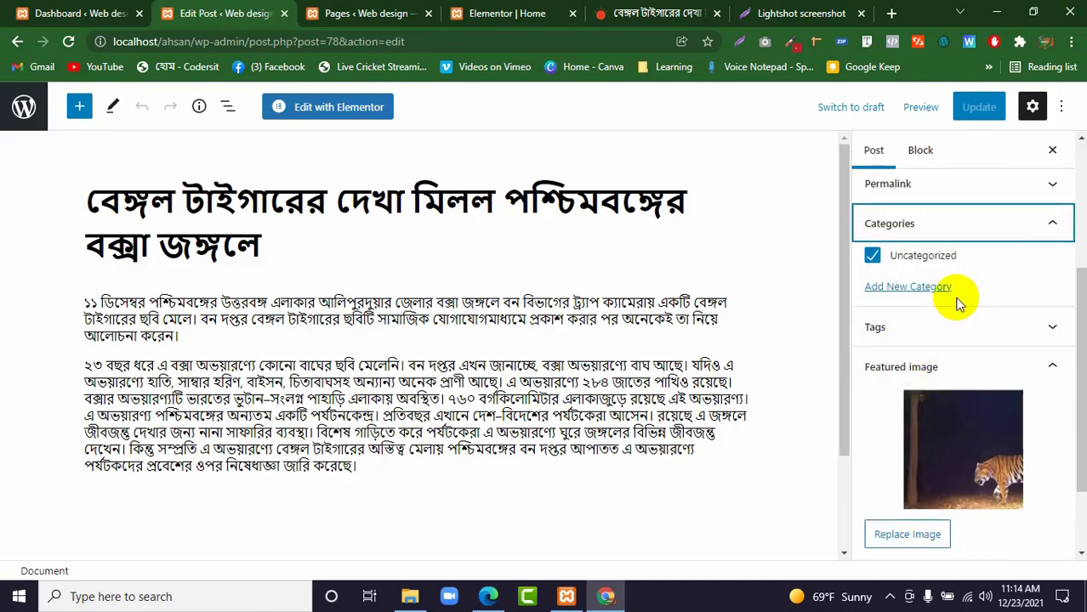
left_click(909, 287)
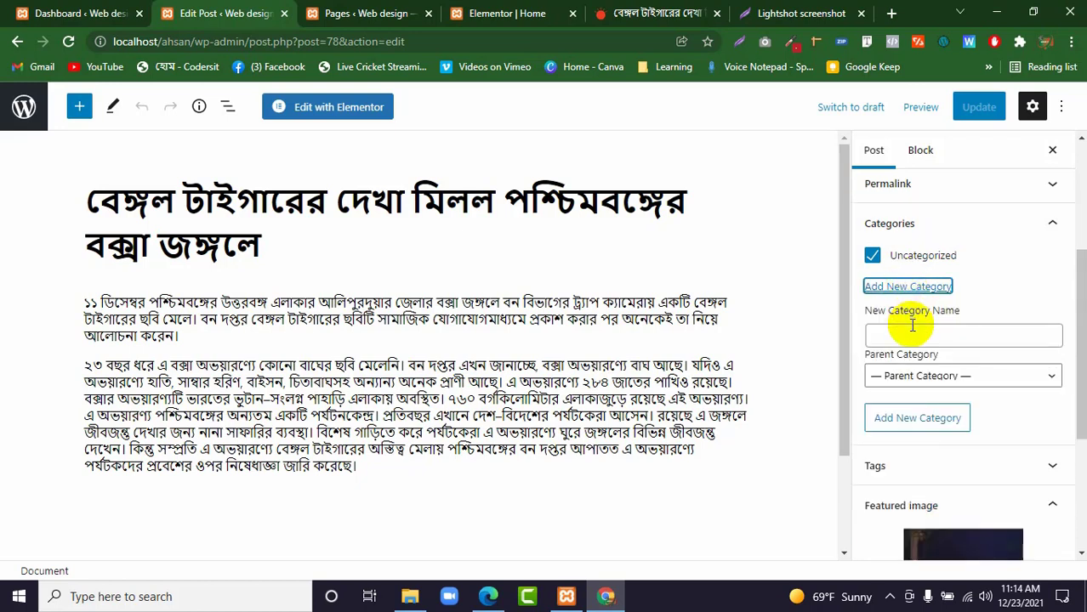
left_click(912, 326)
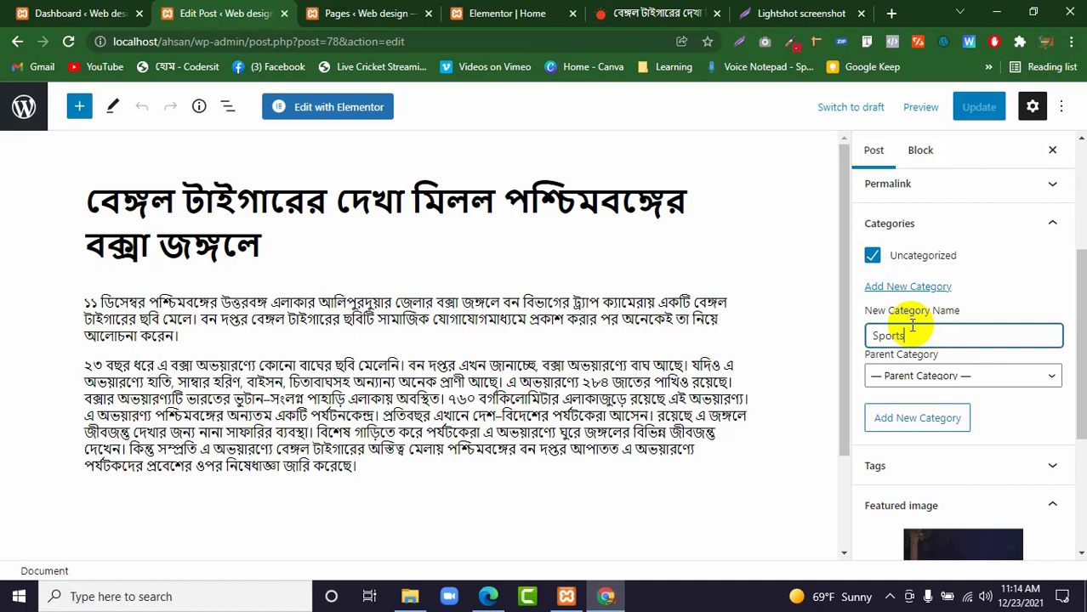
left_click(938, 420)
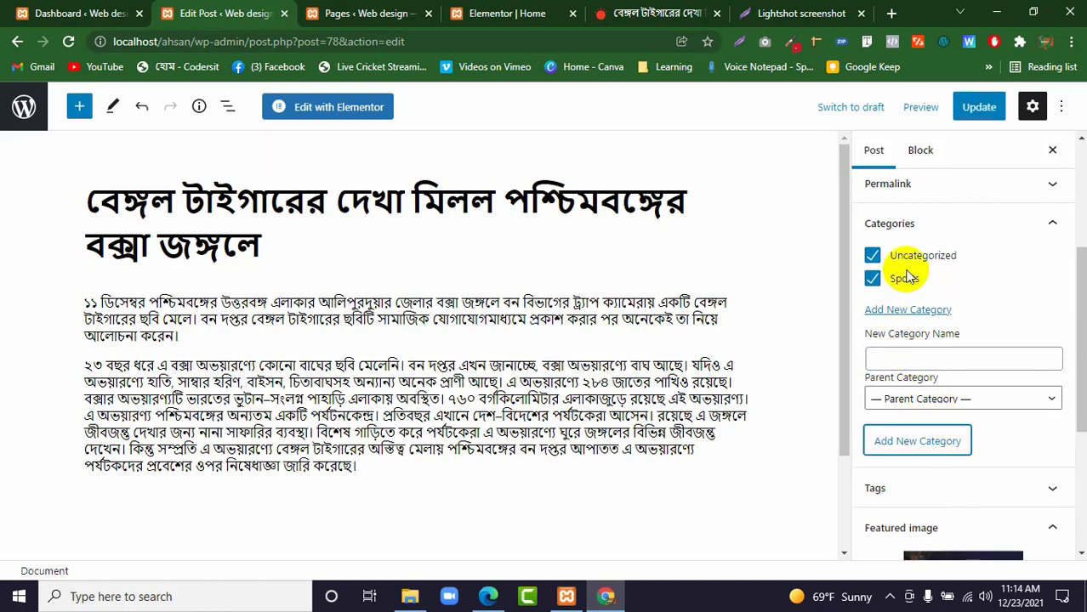
Take the tiger post out of Uncategorized, update it and return to the posts list.
left_click(876, 257)
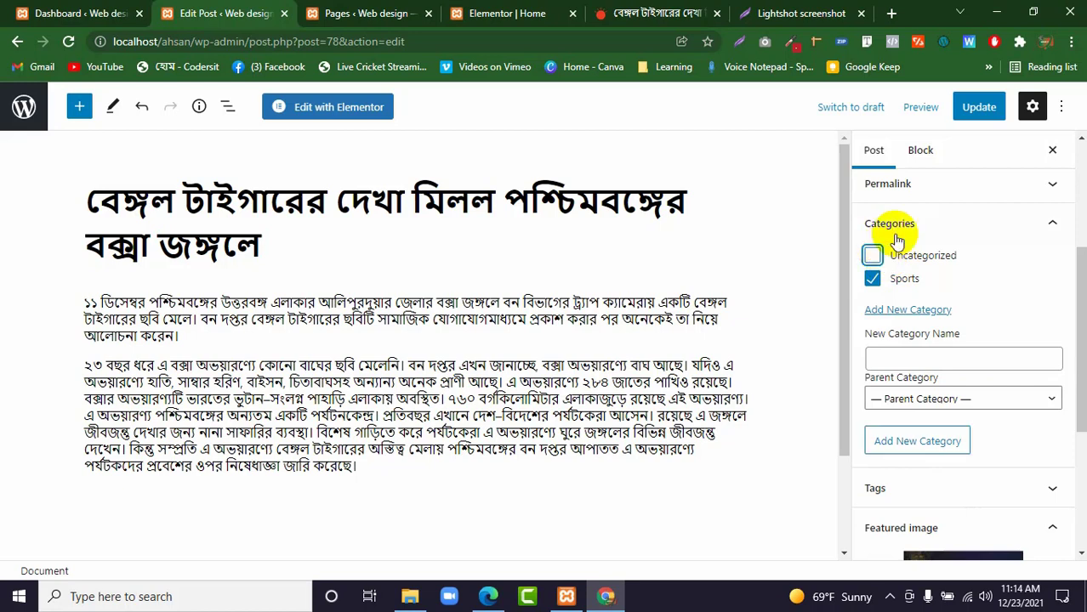
left_click(977, 110)
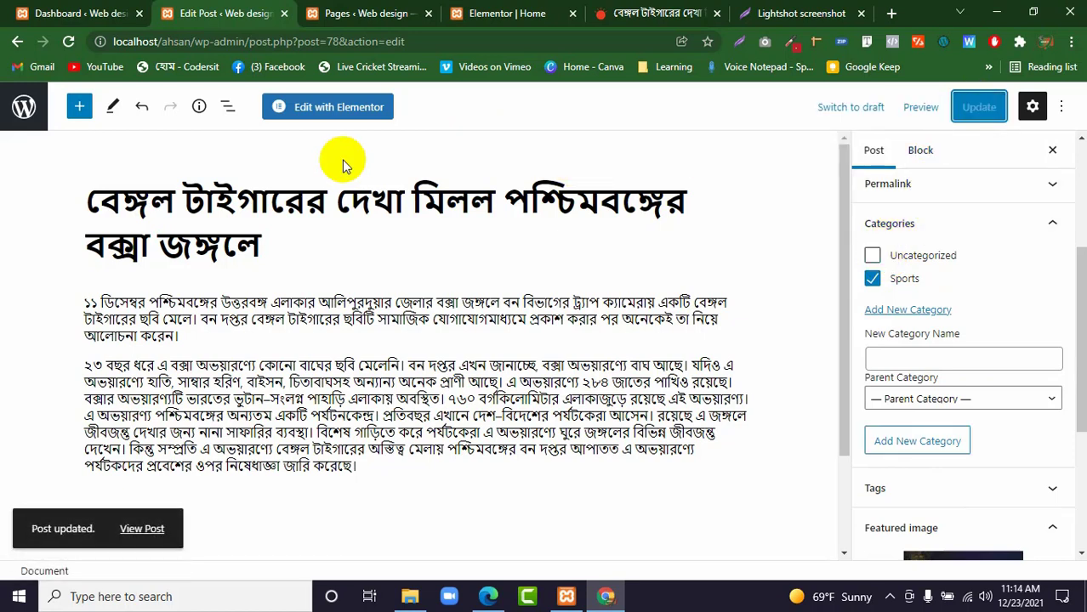
left_click(28, 111)
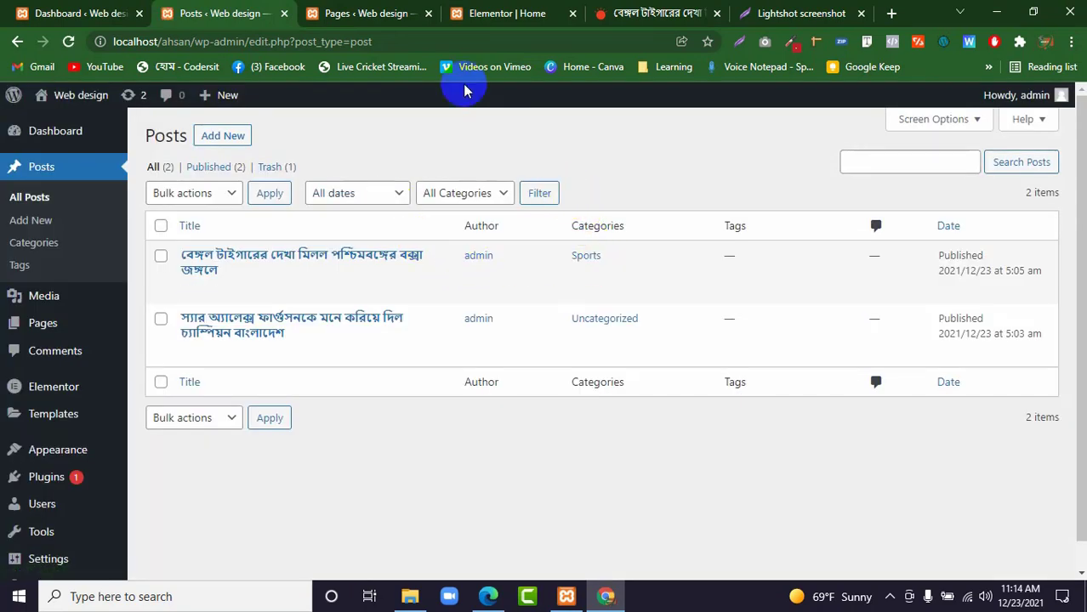
Save the Home page in Elementor and reload the editor to refresh the category badges.
left_click(502, 17)
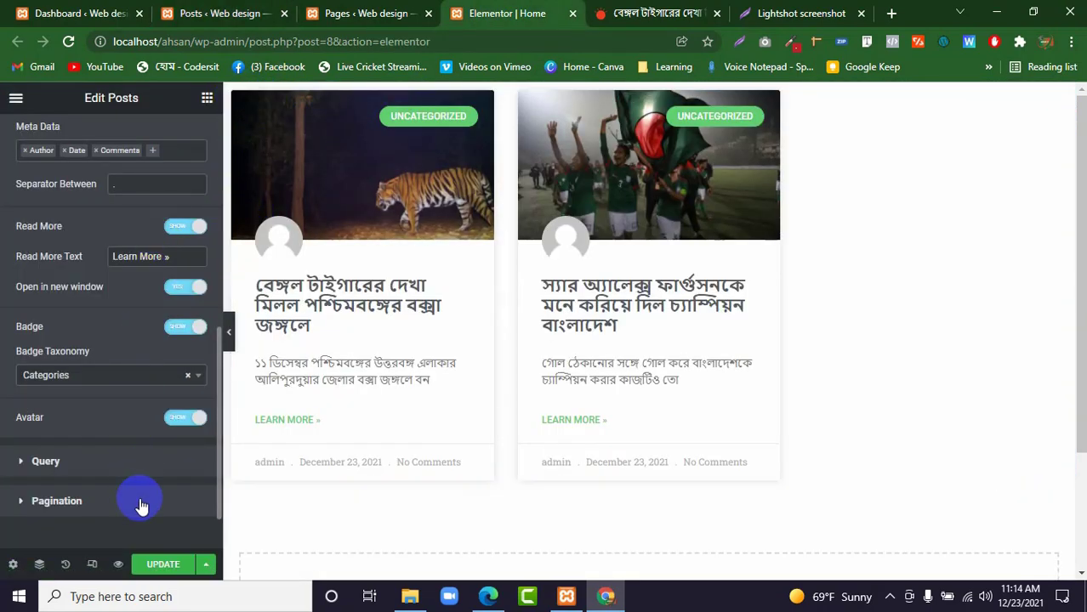
left_click(161, 565)
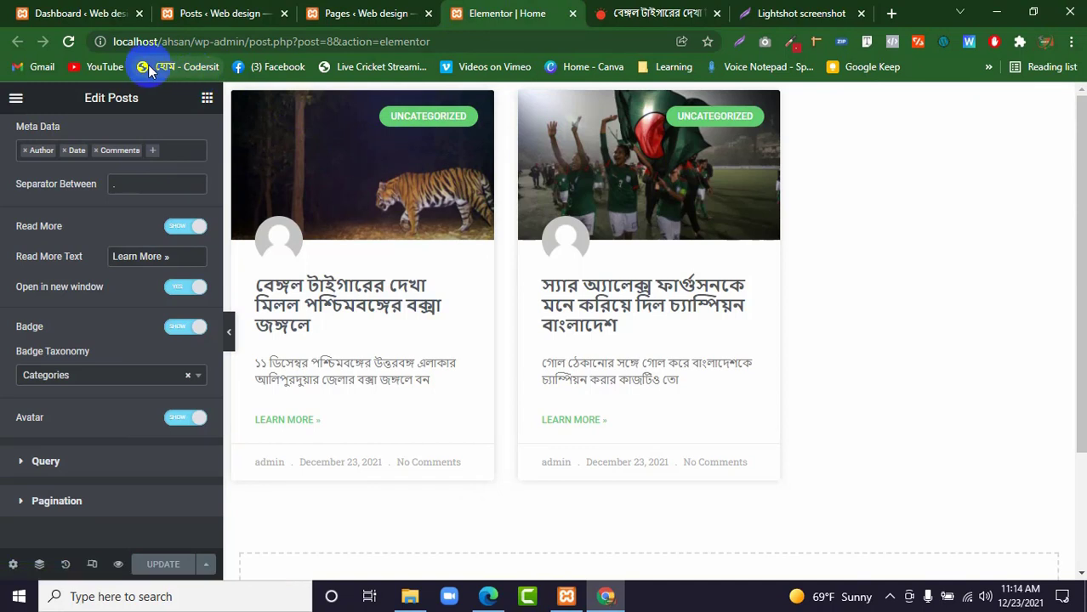
left_click(68, 42)
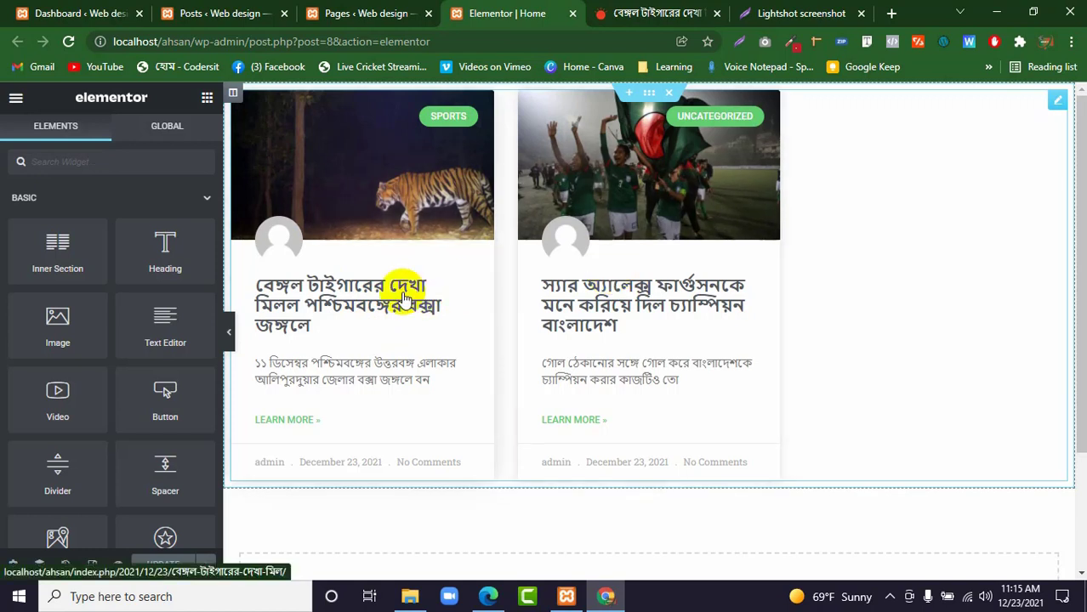
Switch to the WordPress posts list and open the Bangladesh champions football post for editing.
left_click(227, 9)
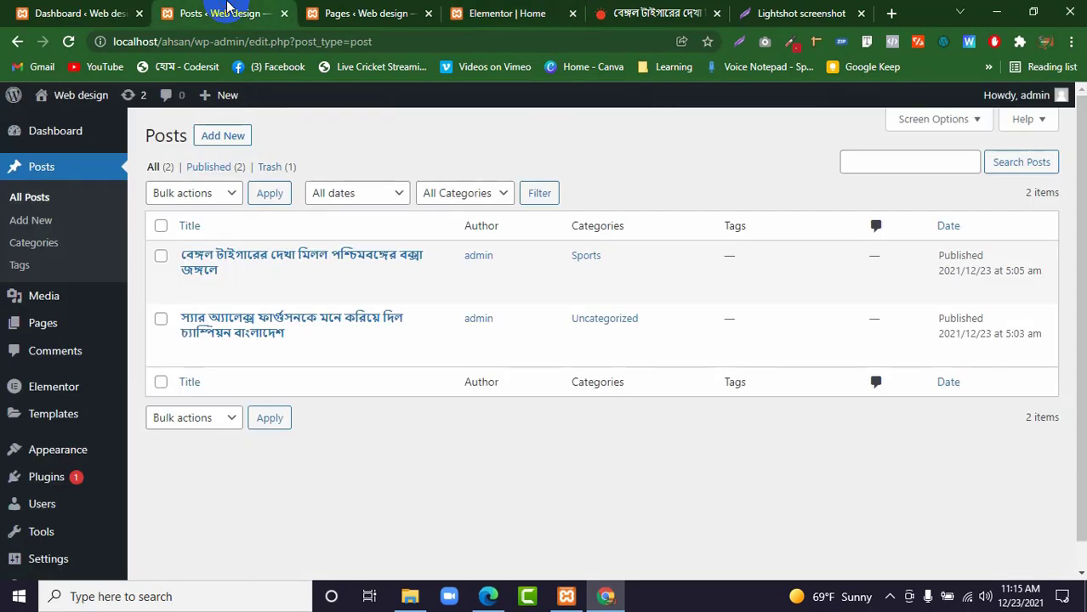
mouse_move(191, 250)
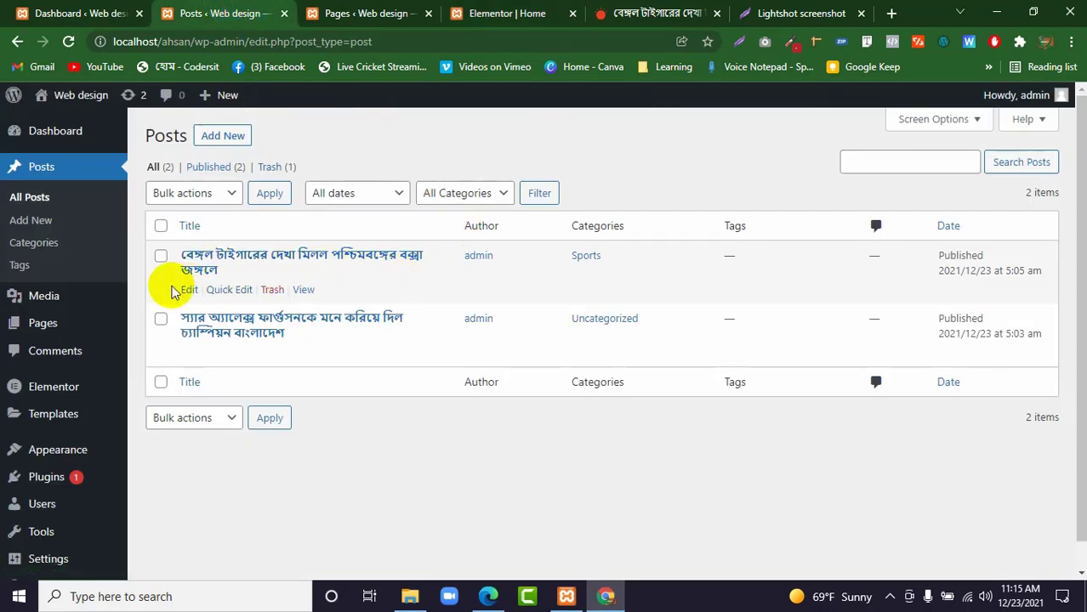
mouse_move(207, 322)
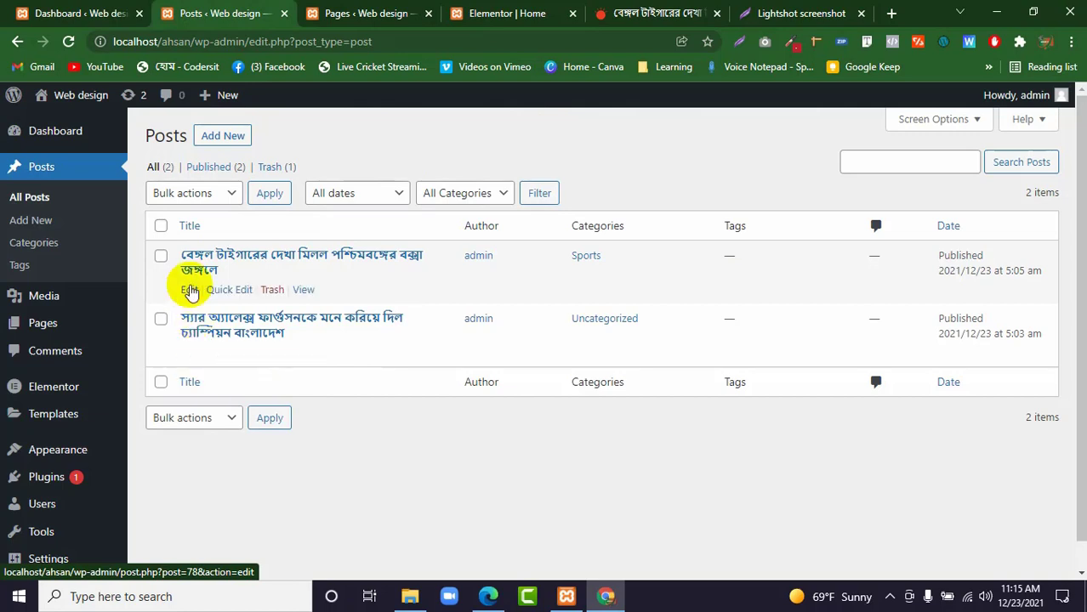
left_click(189, 355)
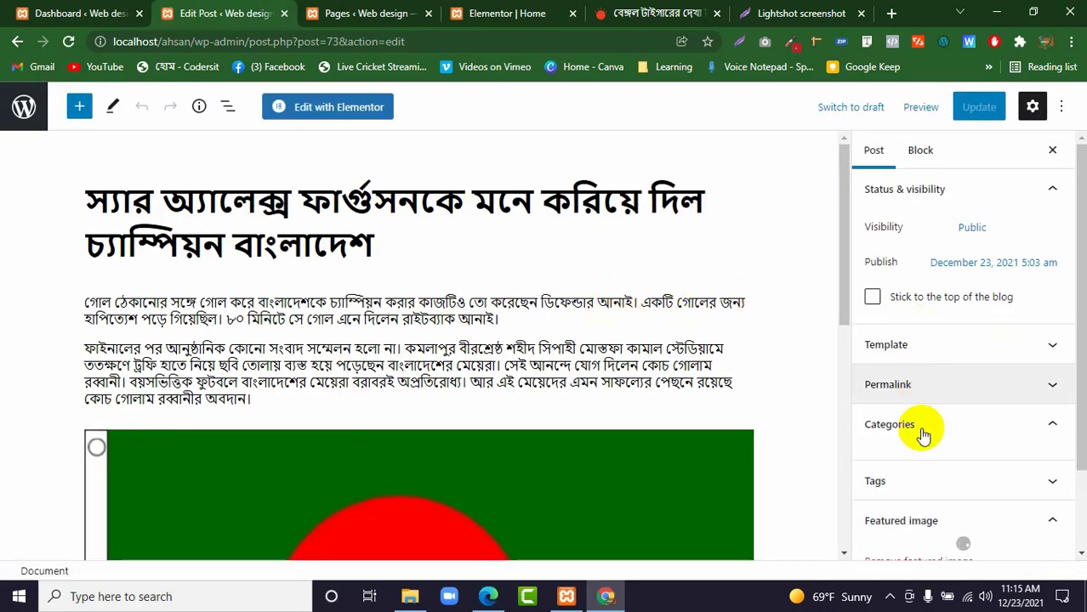
Assign the football post to Sports instead of Uncategorized, update it and return to the posts list.
left_click(918, 424)
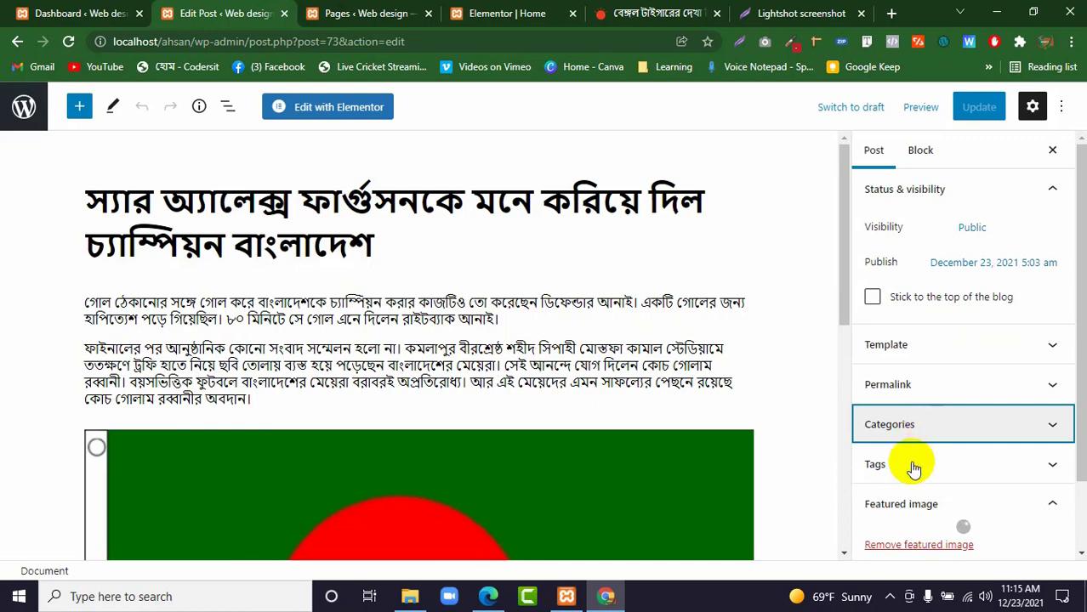
left_click(906, 432)
scroll(912, 439, "down", 2)
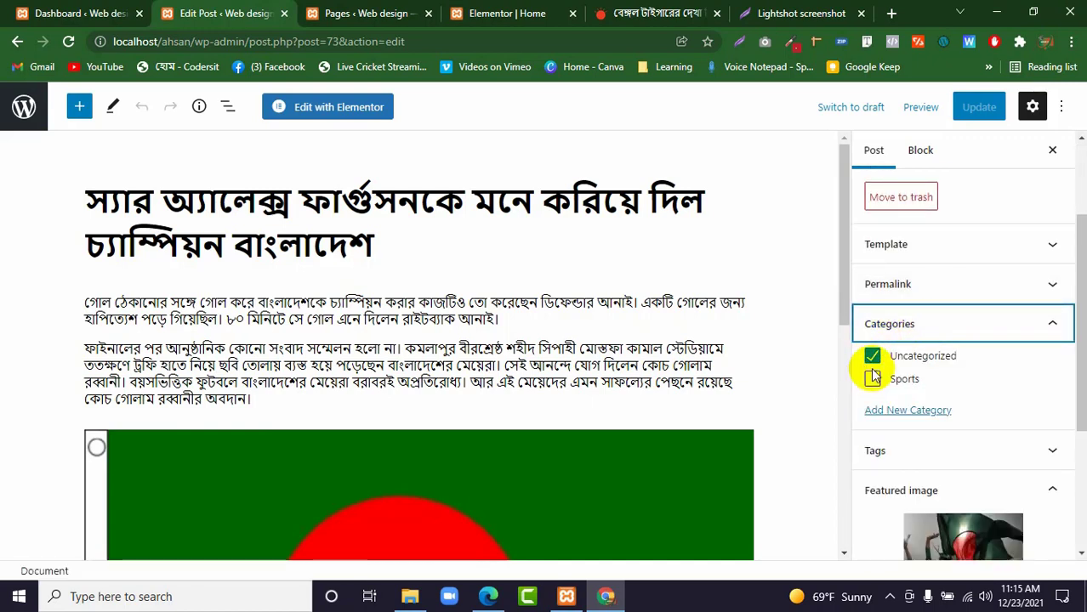
left_click(873, 381)
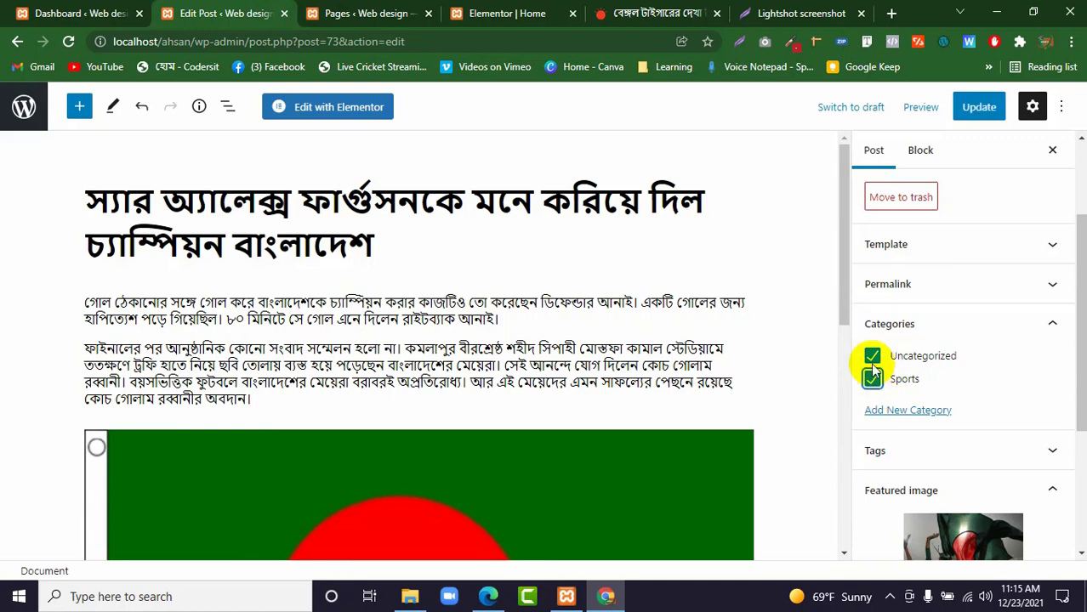
left_click(873, 355)
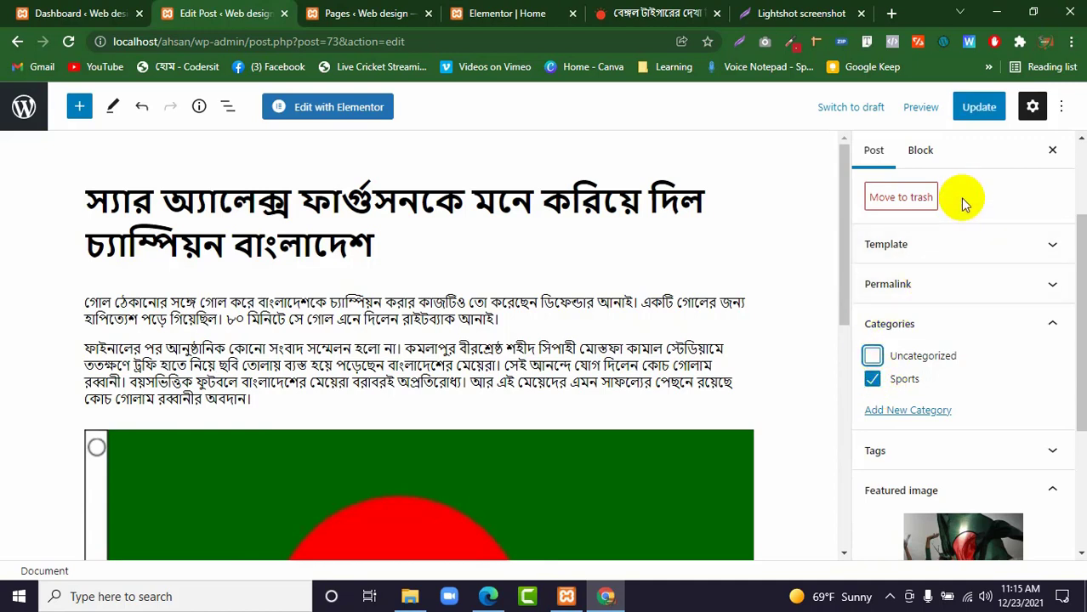
left_click(982, 114)
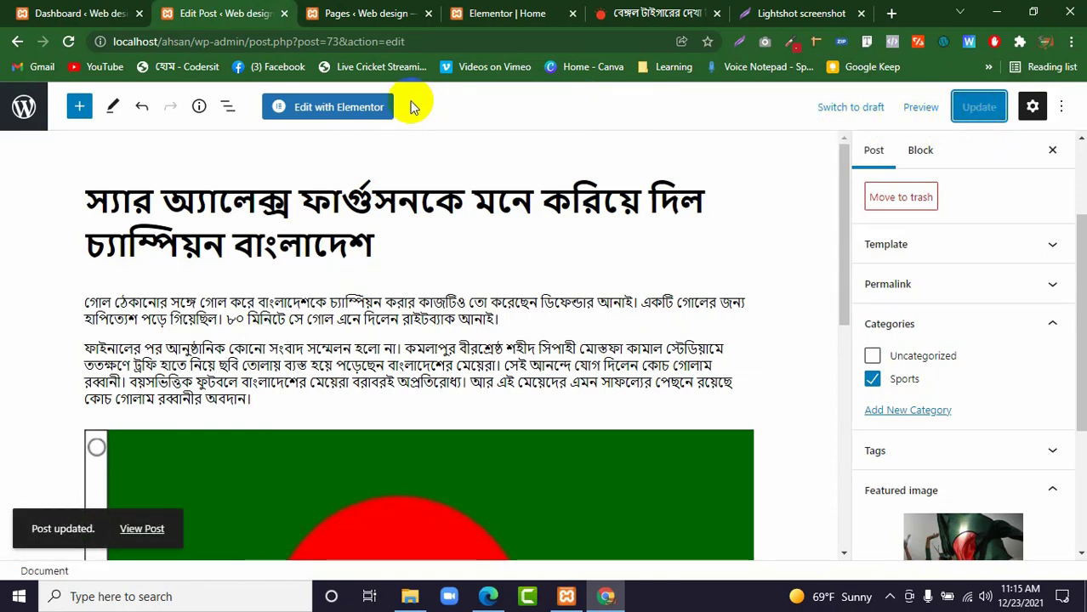
left_click(26, 106)
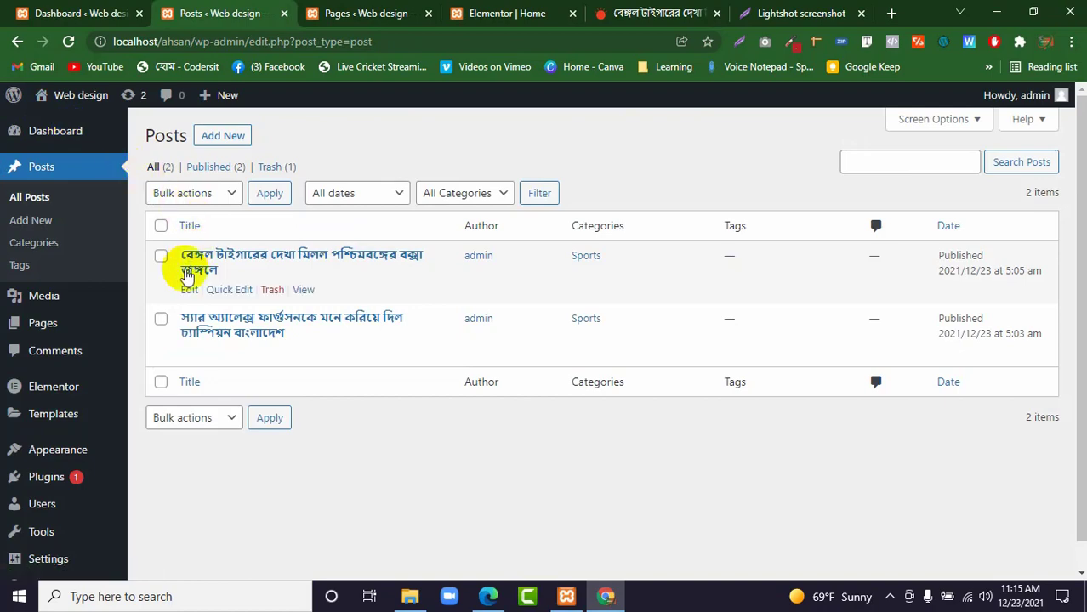
Open the Bengal tiger post for editing and show its category choices.
left_click(191, 291)
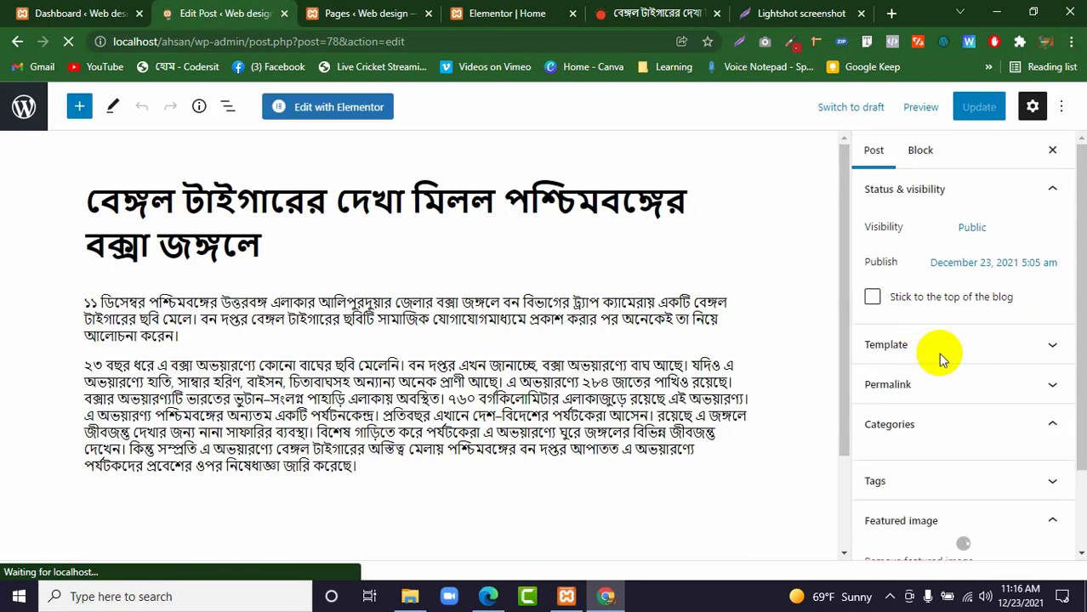
left_click(874, 423)
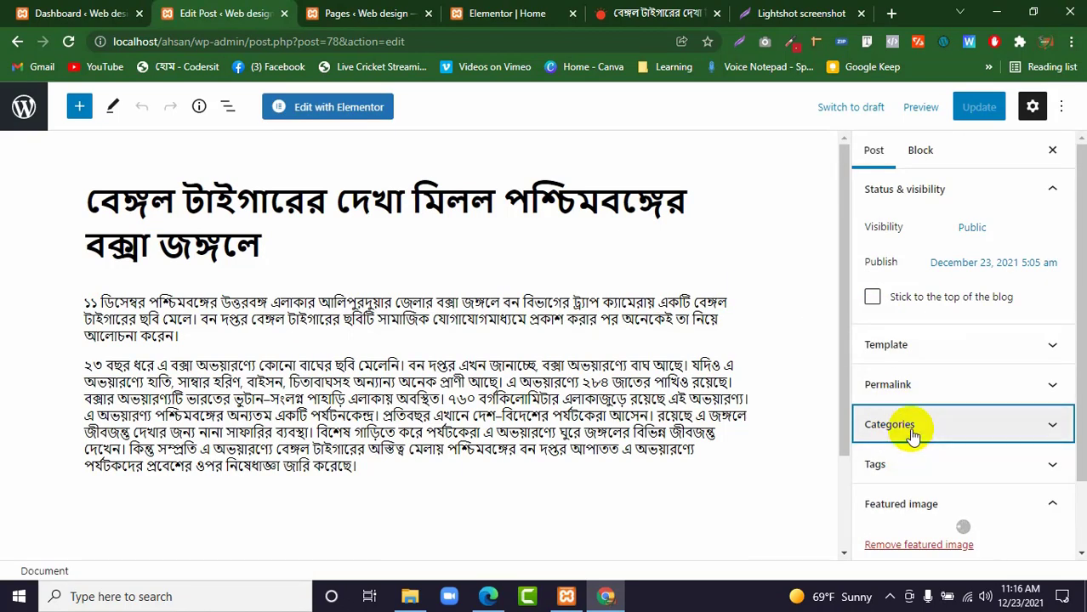
left_click(910, 425)
scroll(917, 417, "down", 2)
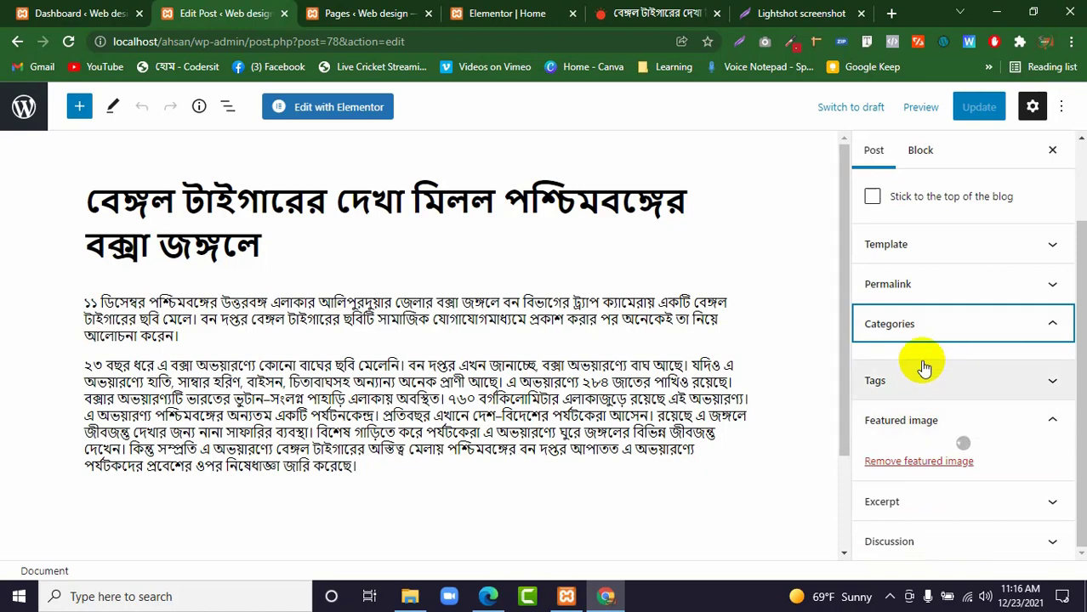
left_click(935, 361)
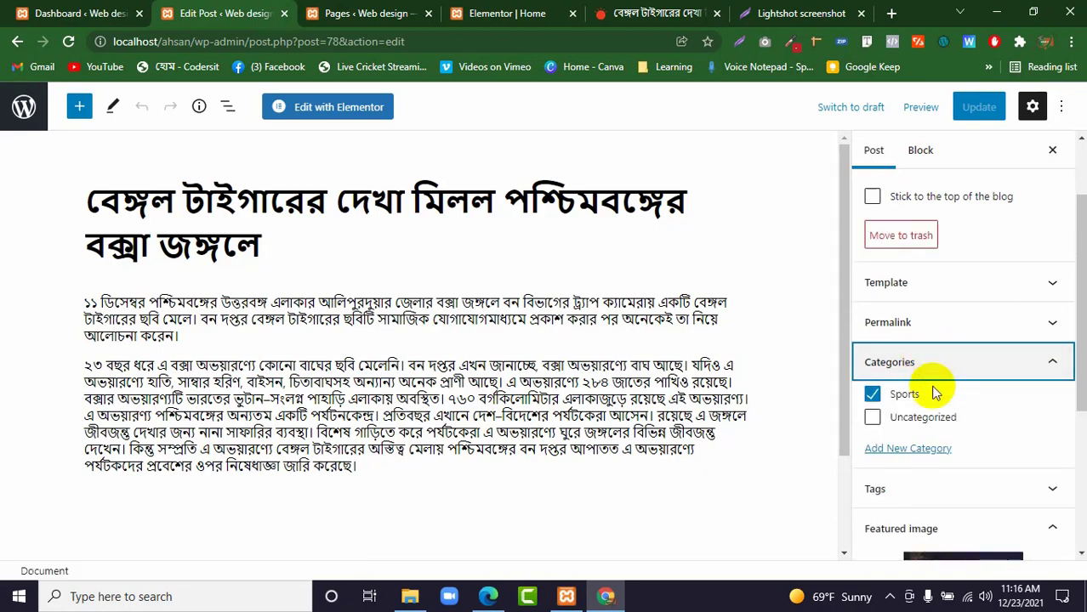
Create a World category for the tiger post, remove the post from Sports and update it.
left_click(908, 450)
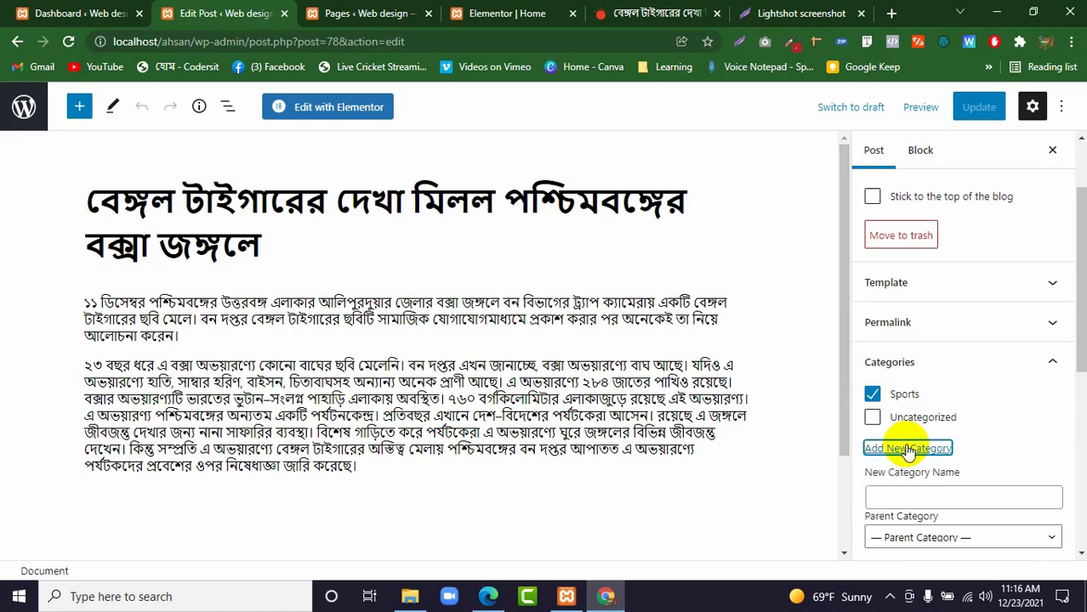
left_click(905, 495)
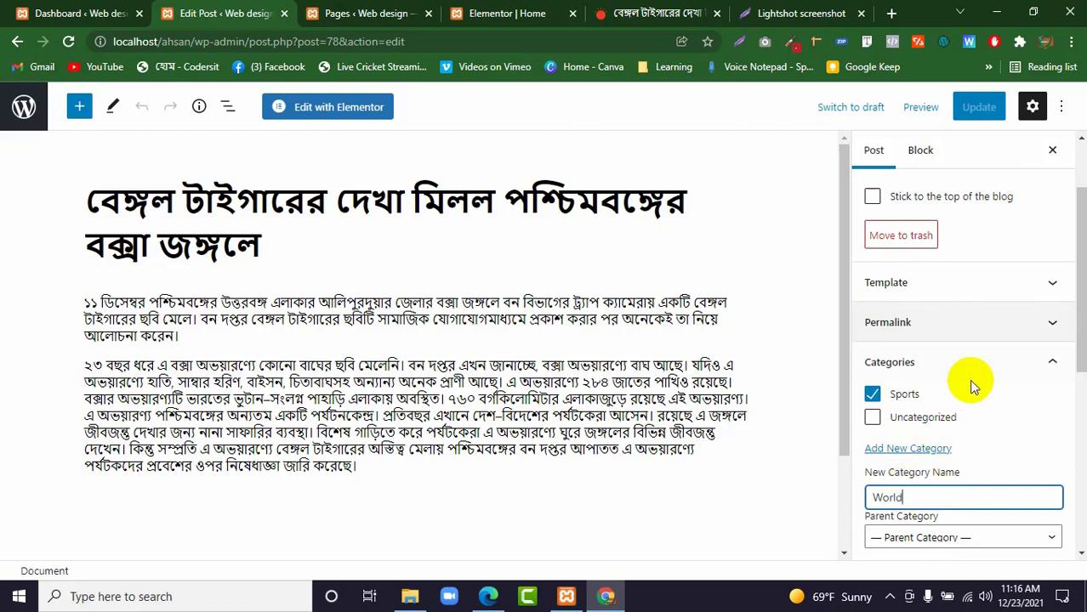
scroll(974, 387, "down", 2)
left_click(933, 420)
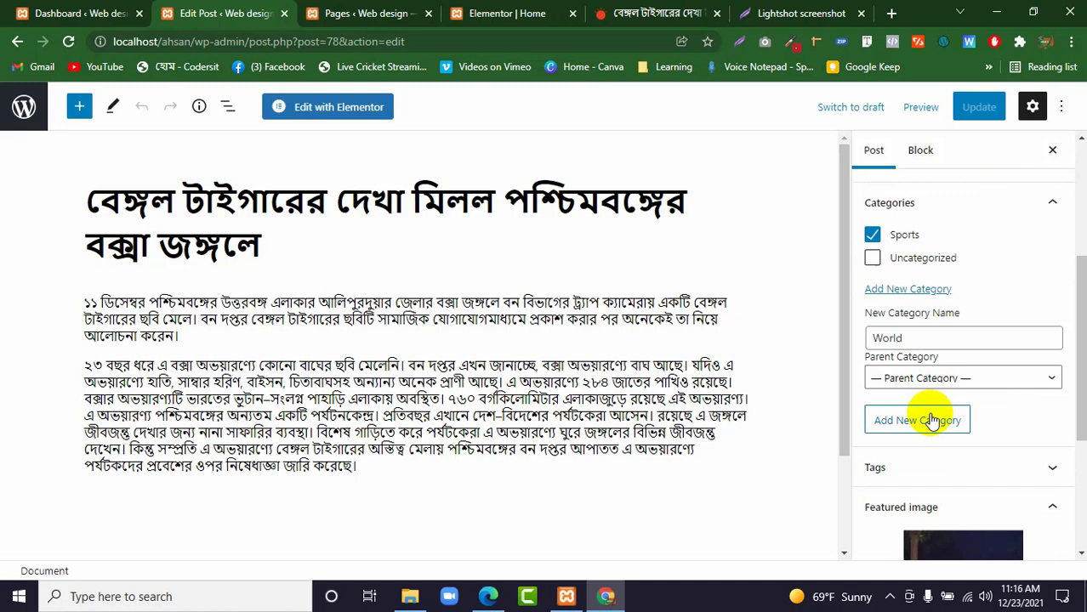
left_click(902, 238)
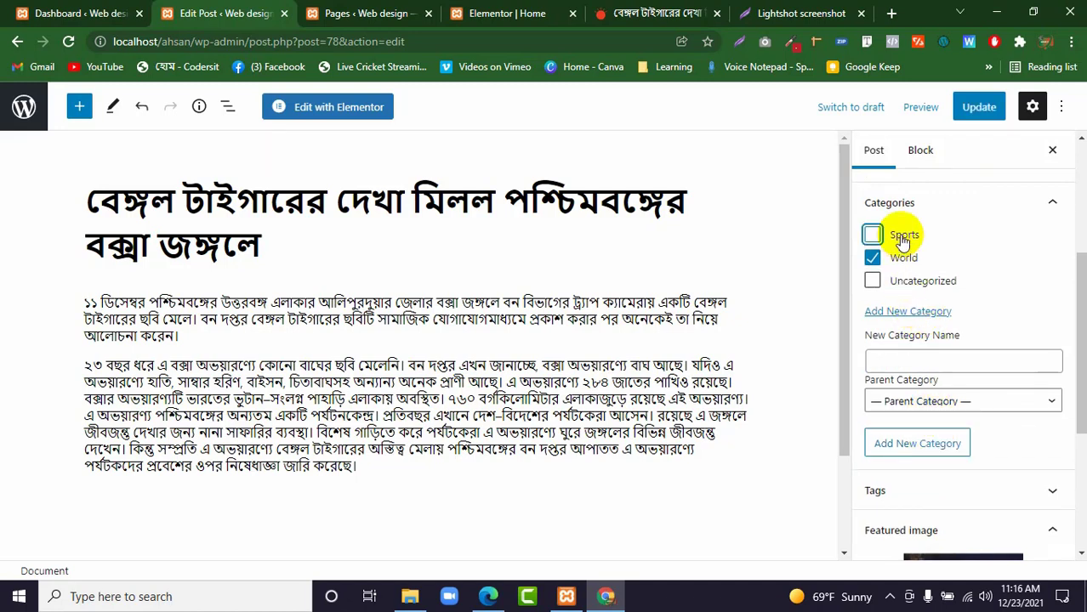
left_click(978, 106)
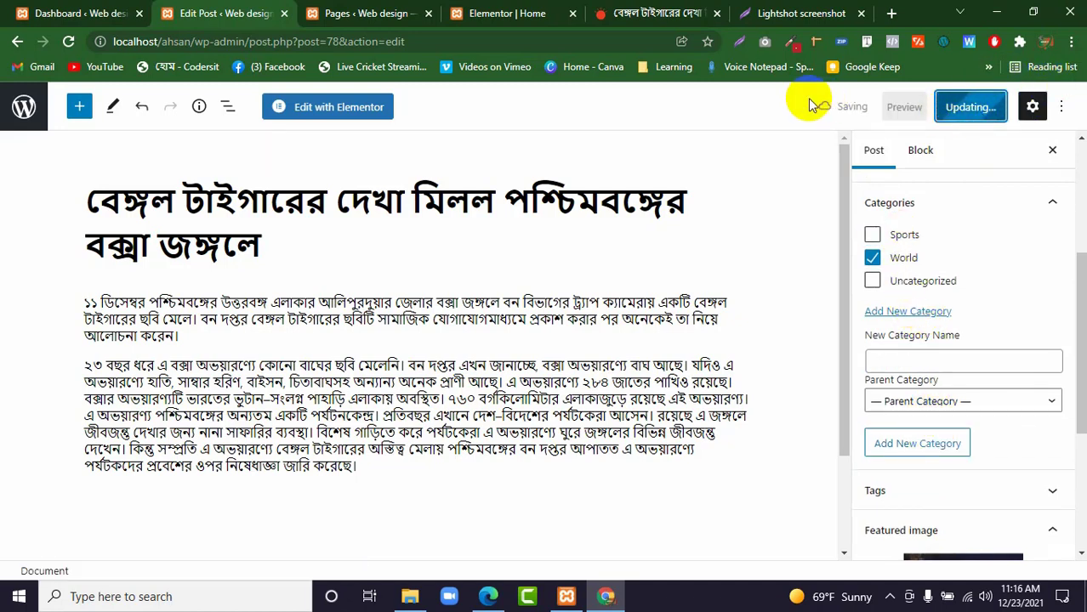
Reload the Home page's Elementor editor to refresh the category badges and open the Posts widget's settings.
left_click(533, 13)
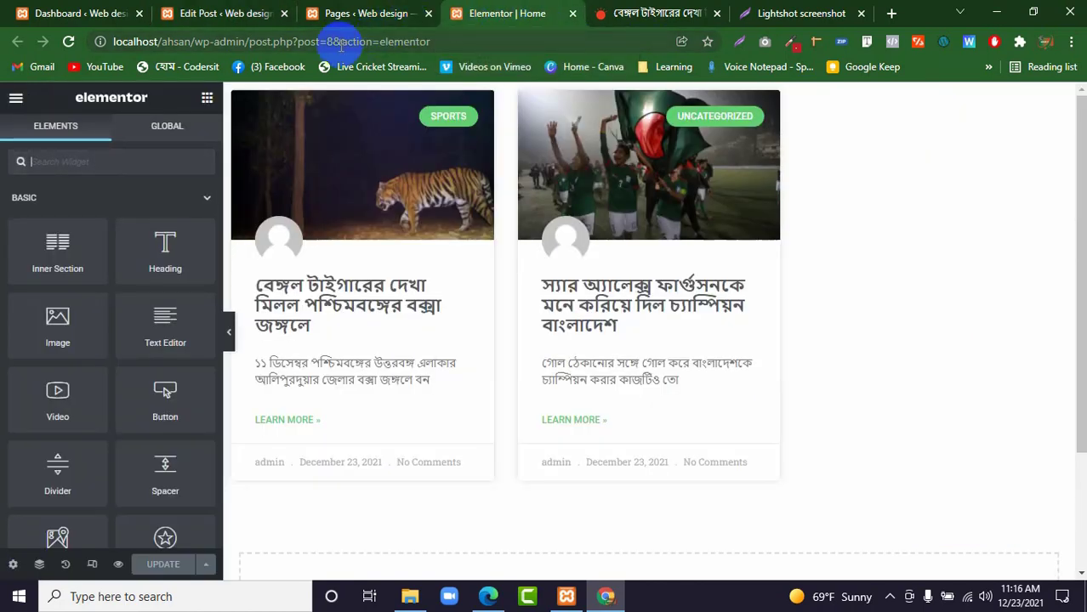
left_click(67, 42)
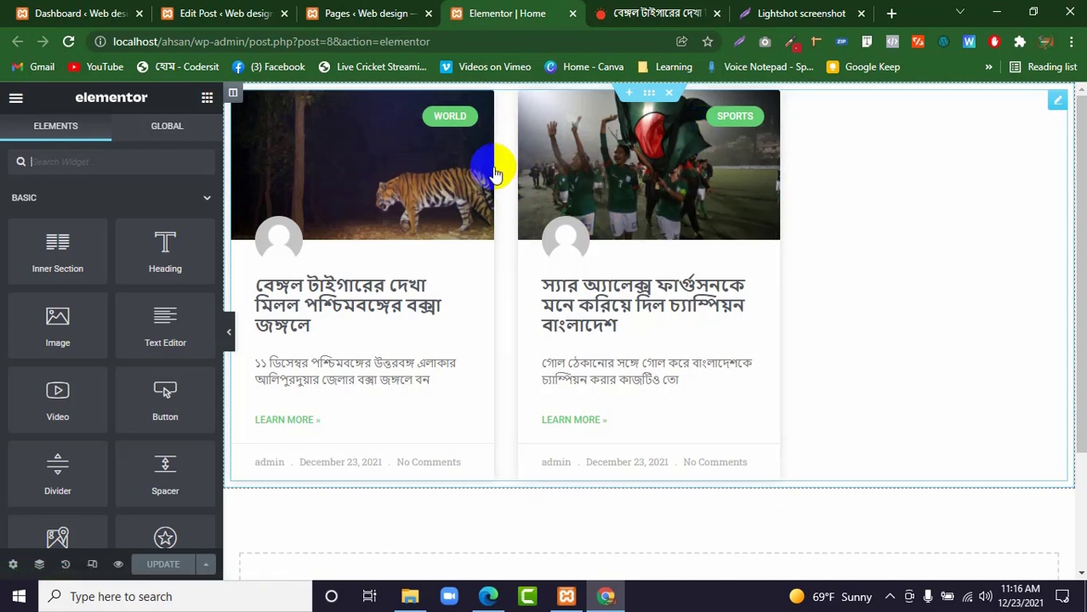
scroll(129, 244, "down", 4)
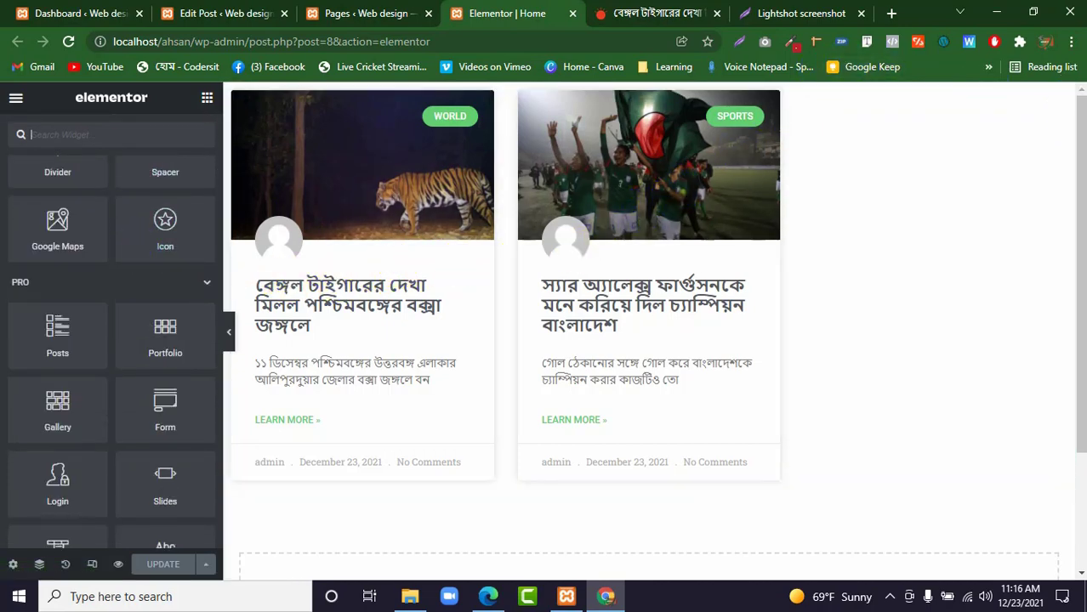
left_click(1059, 103)
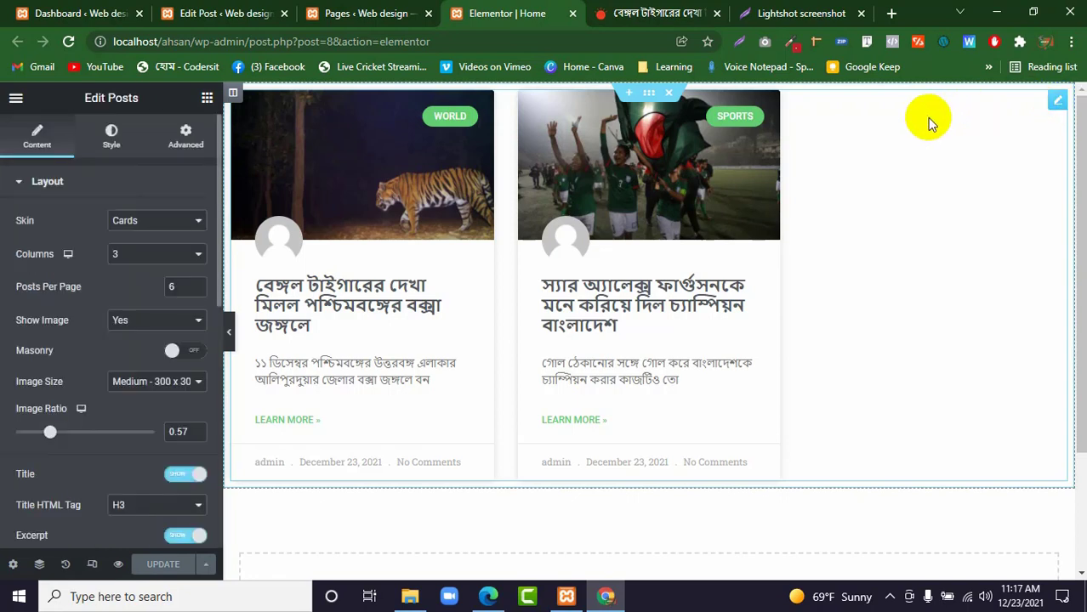
left_click(759, 137)
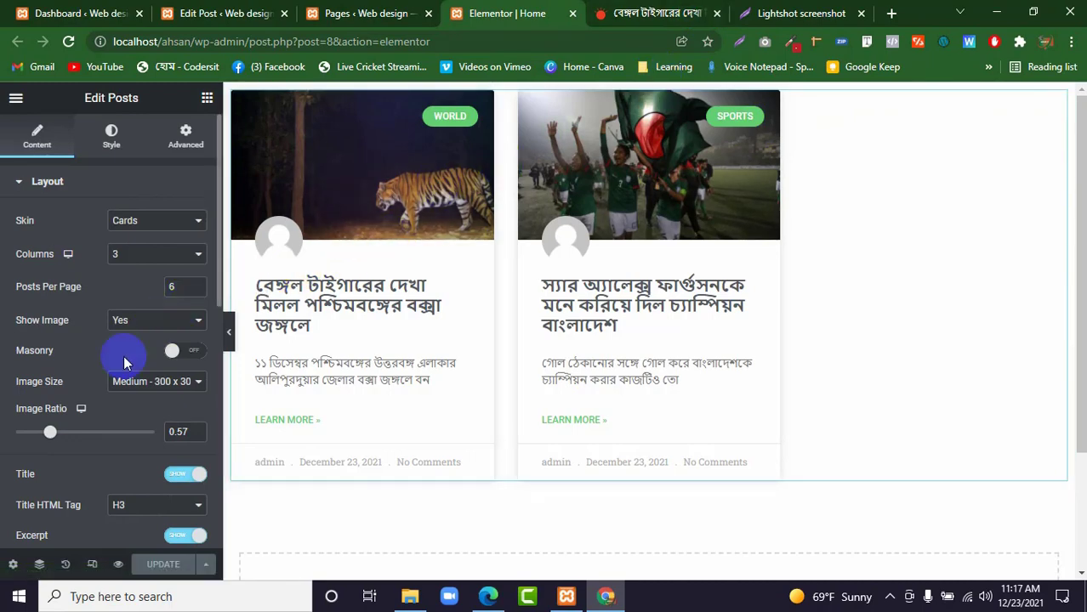
Examine the Badge Taxonomy options in the Posts widget's layout settings.
scroll(123, 357, "down", 5)
scroll(128, 359, "down", 4)
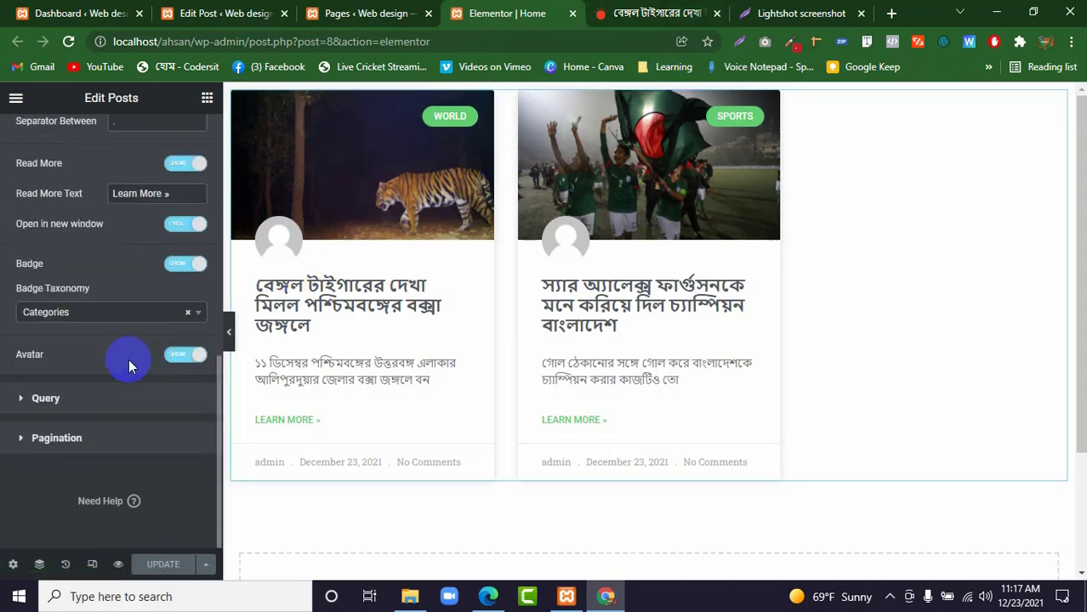
left_click(135, 314)
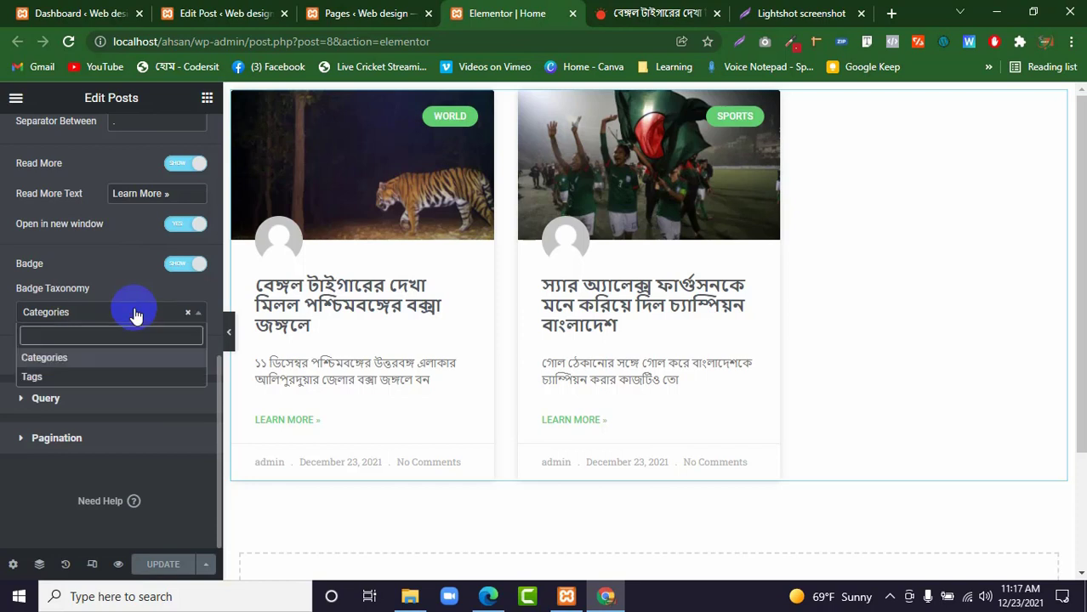
left_click(134, 313)
left_click(134, 312)
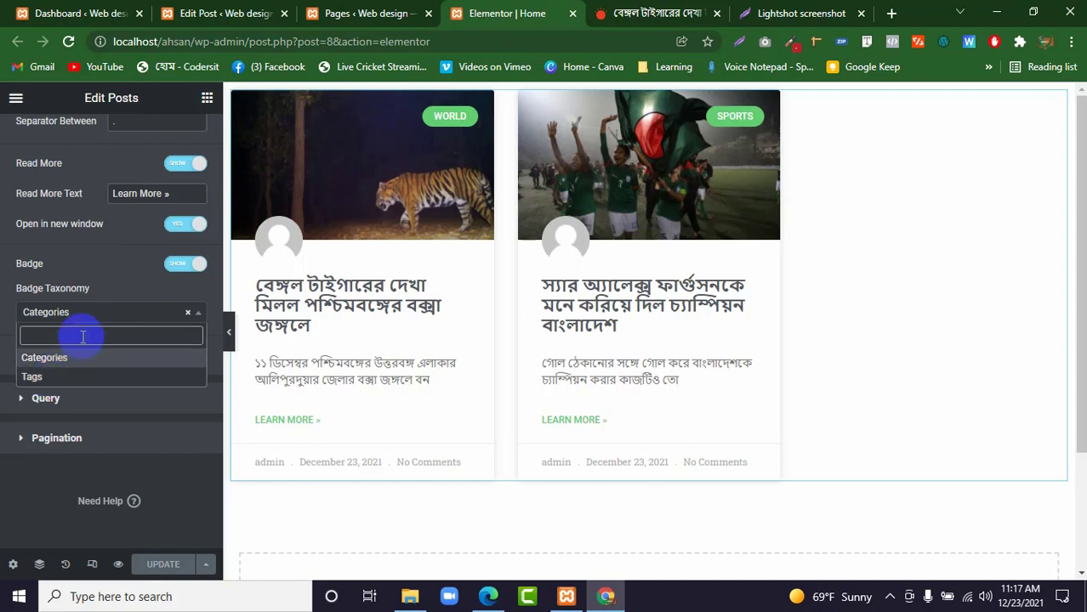
left_click(101, 314)
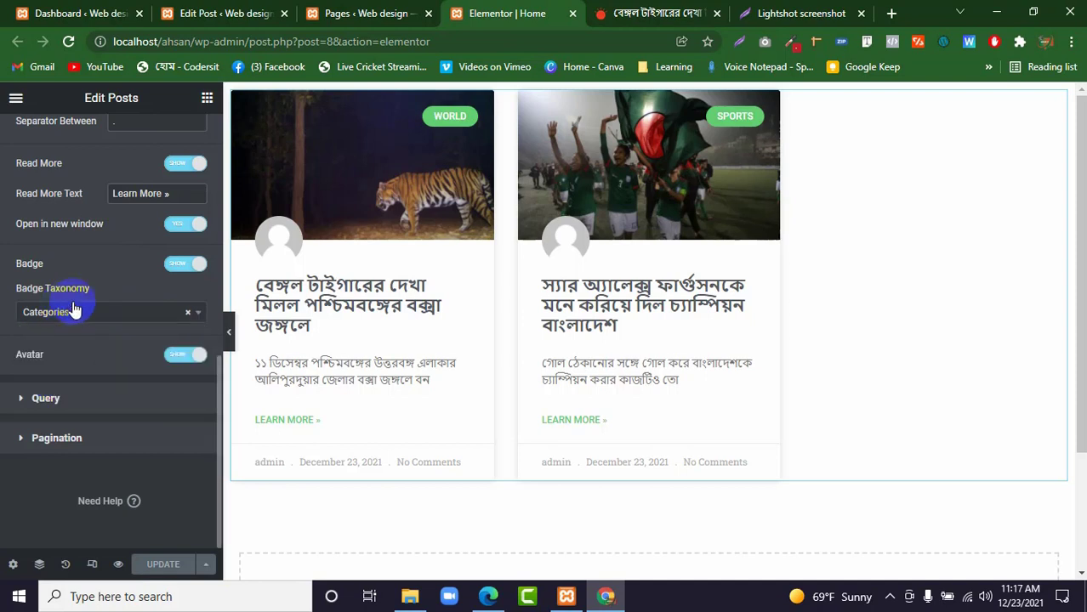
Turn the Posts widget's badges off and back on, and do the same for the author avatars.
left_click(170, 267)
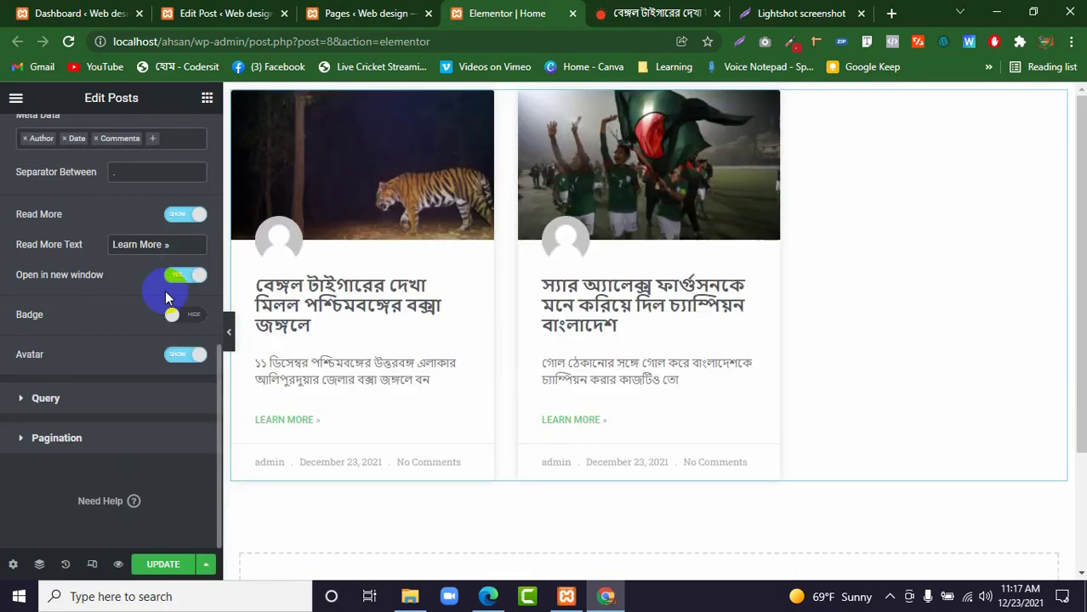
left_click(188, 321)
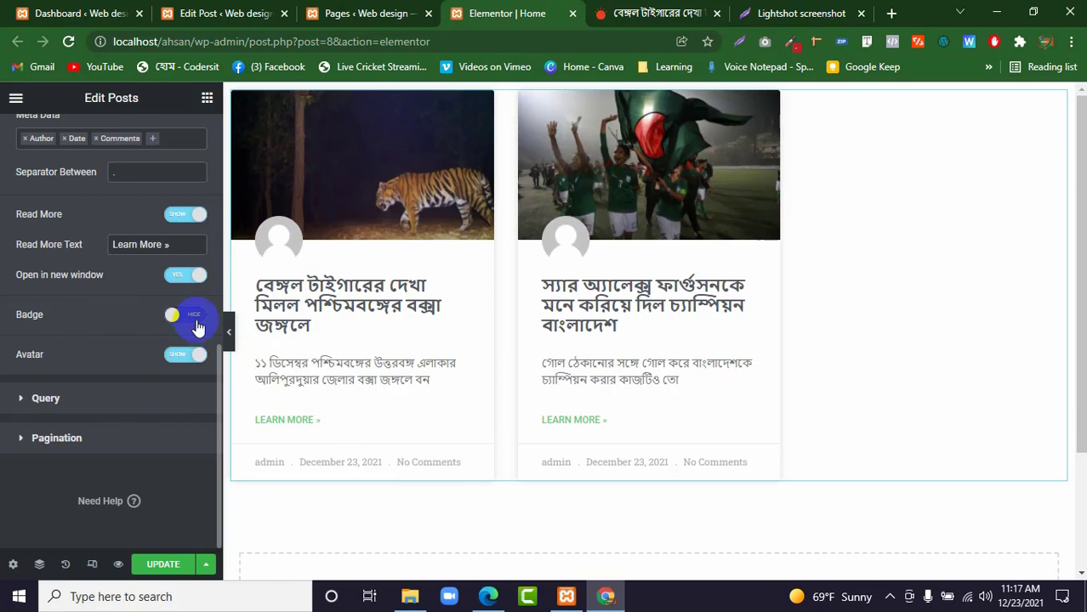
left_click(195, 321)
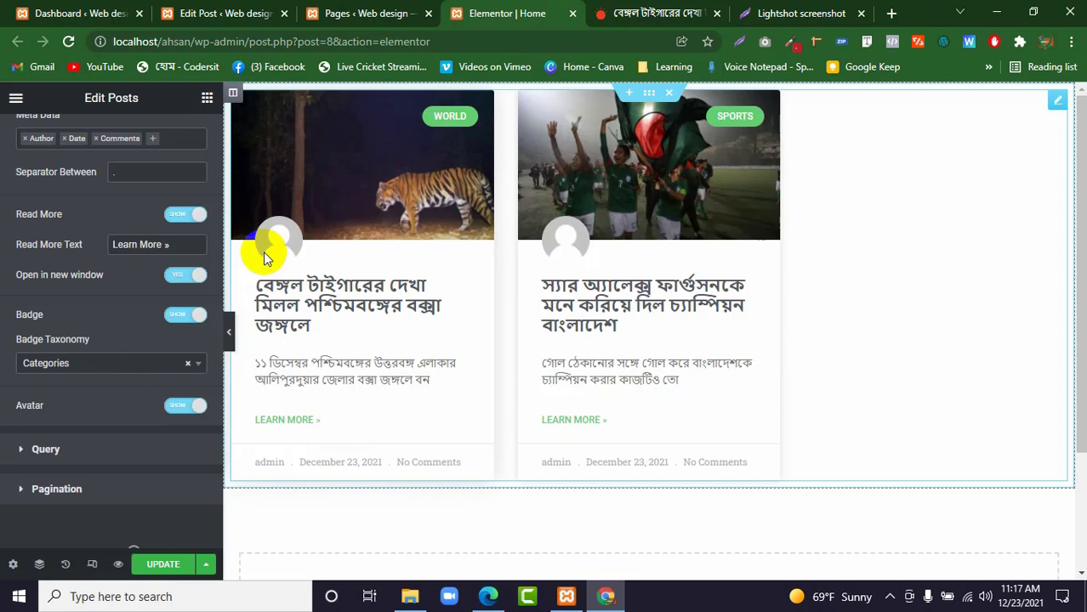
left_click(187, 405)
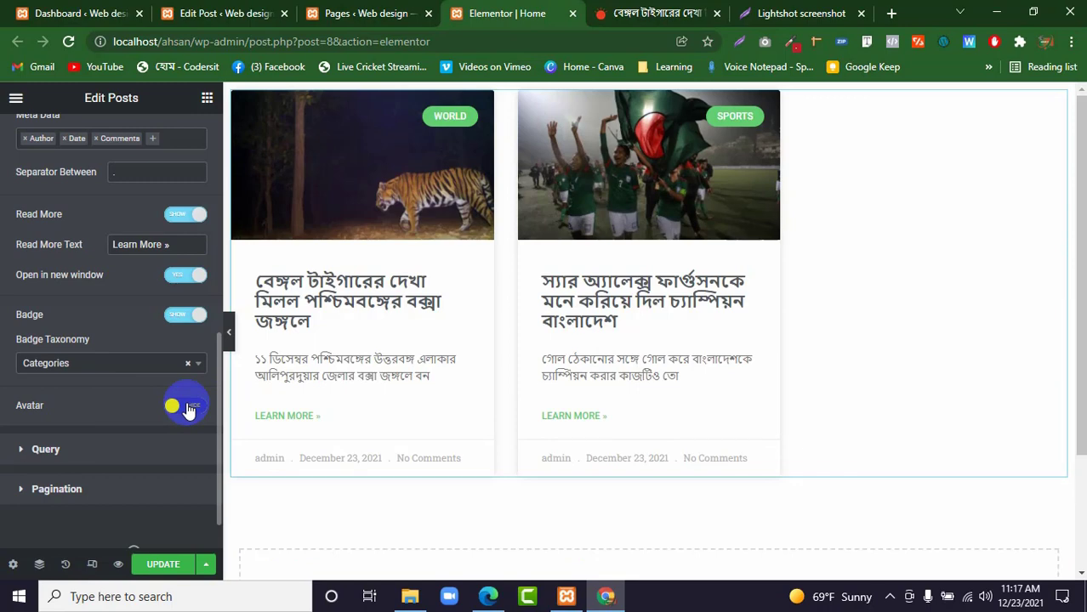
left_click(187, 406)
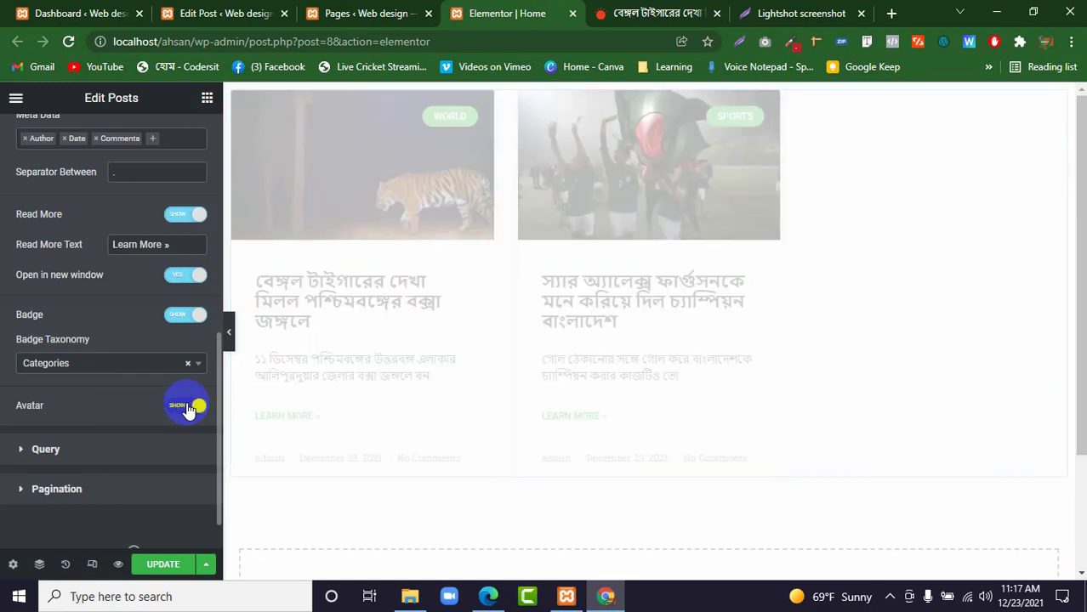
Look up codersit in a new browser tab and open the codersit.com home page.
left_click(892, 13)
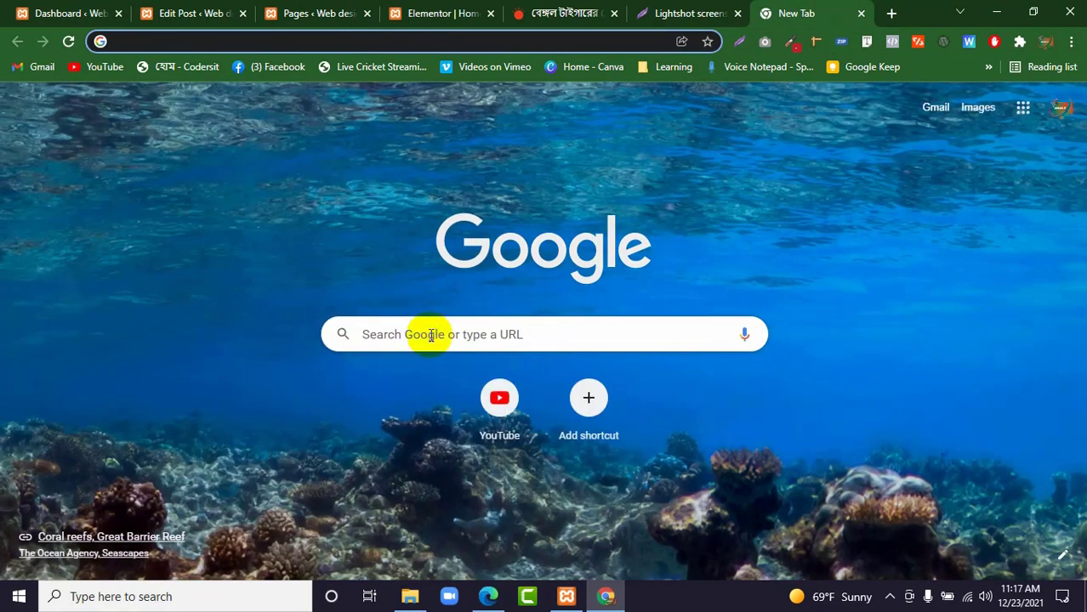
left_click(431, 335)
type("code")
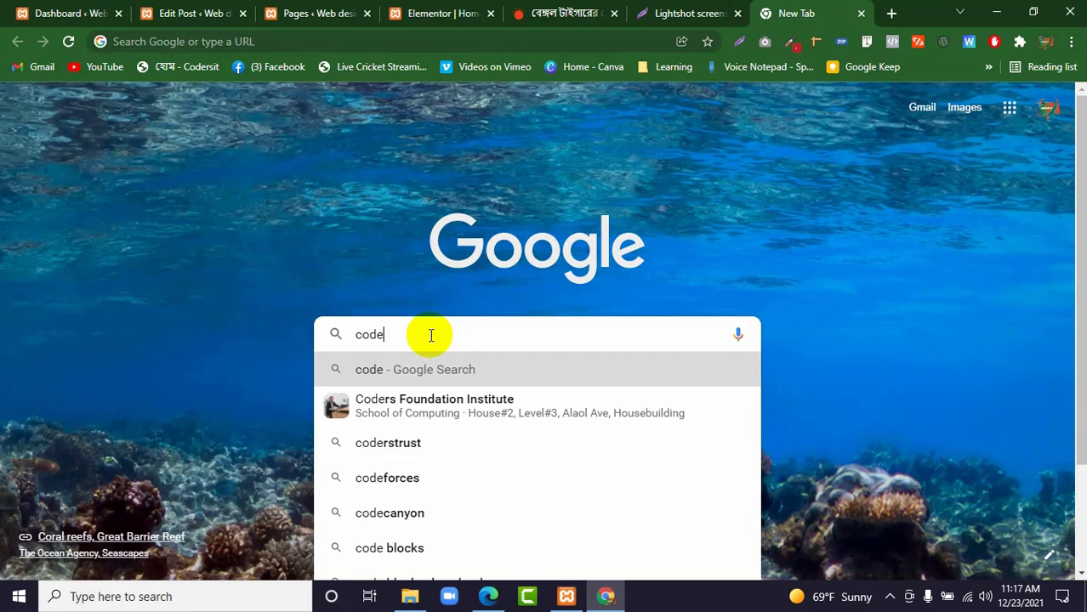
type("rsit")
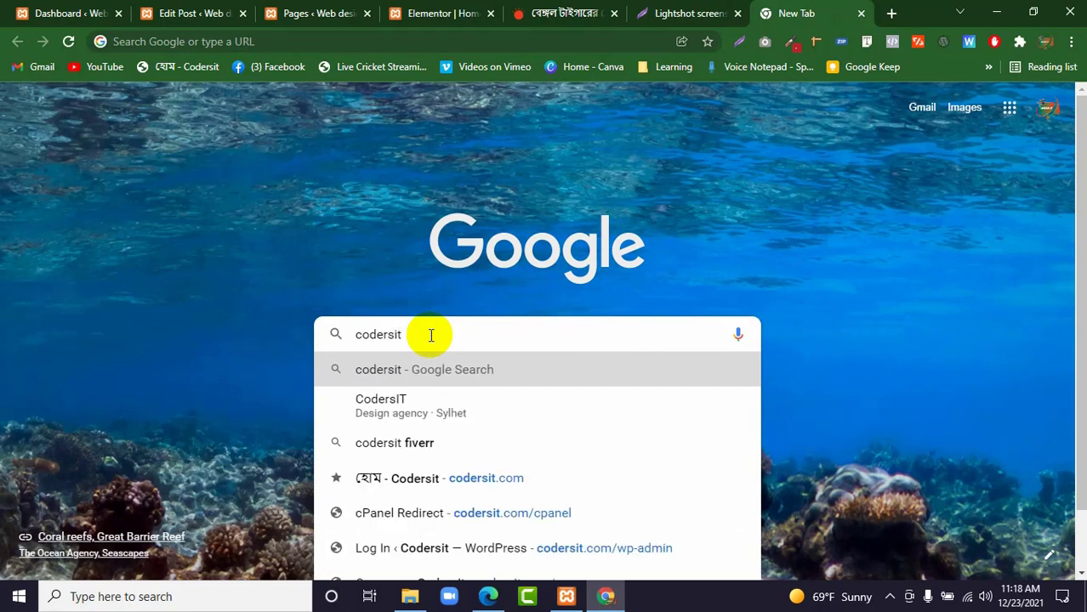
left_click(453, 484)
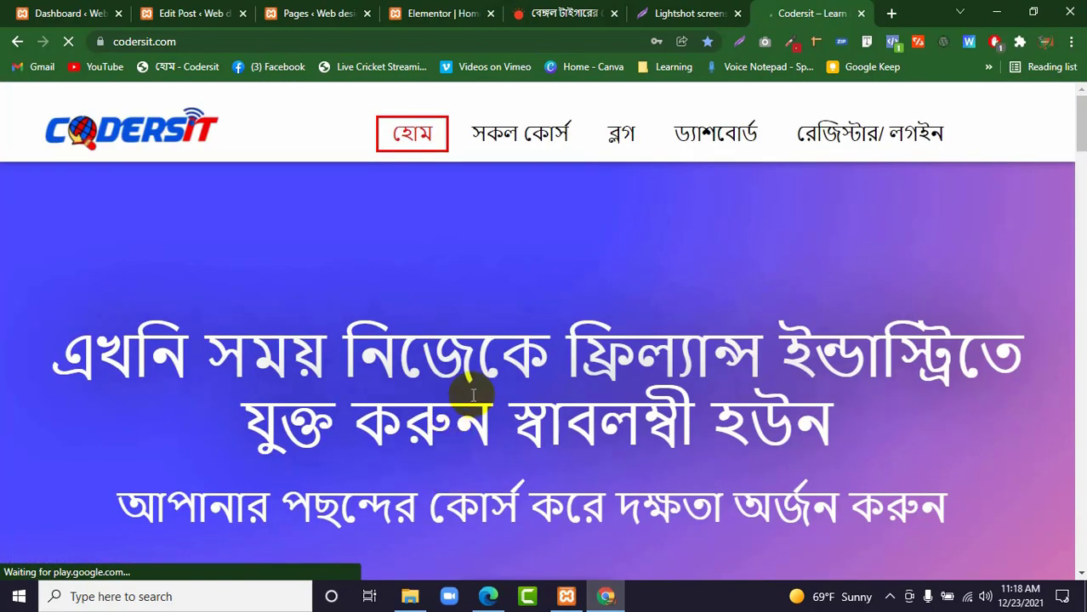
Examine the blog section on the Codersit home page, including the cards' category badges, author avatars and meta data.
scroll(464, 391, "down", 6)
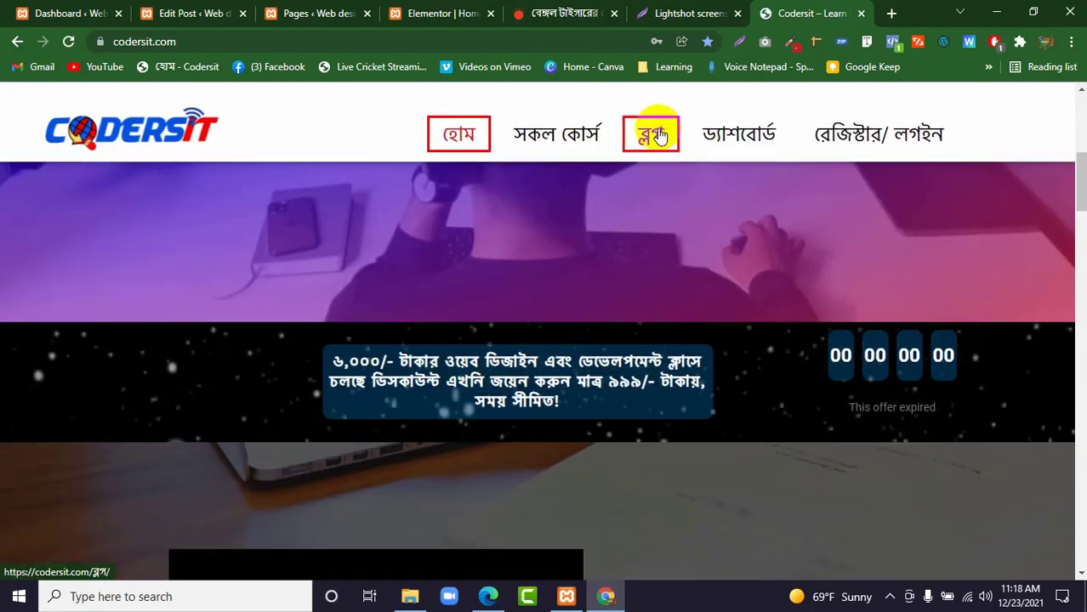
left_click(650, 133)
scroll(647, 306, "down", 15)
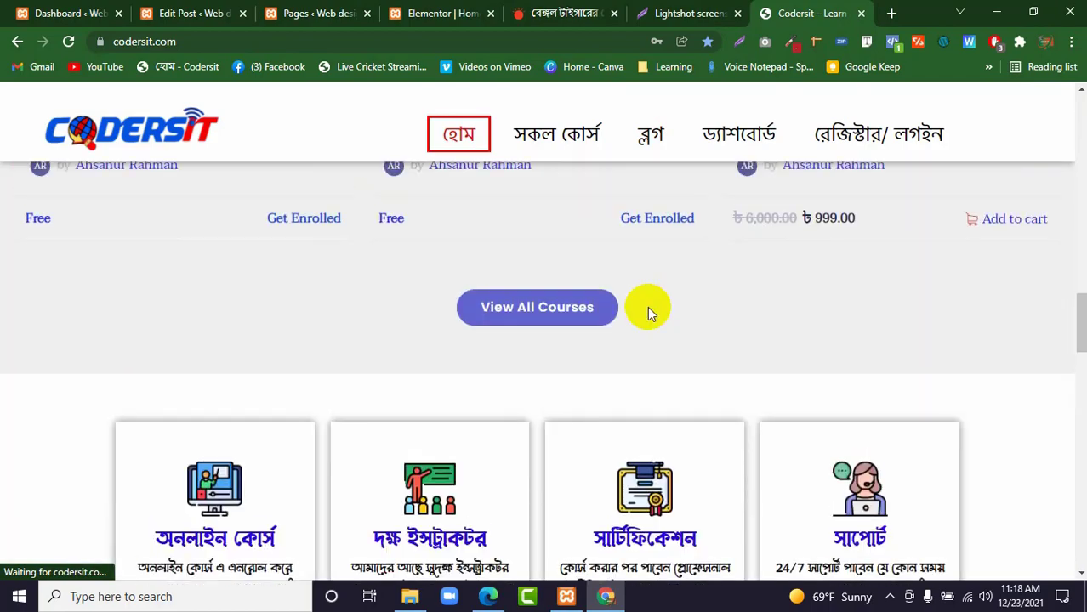
scroll(647, 313, "down", 8)
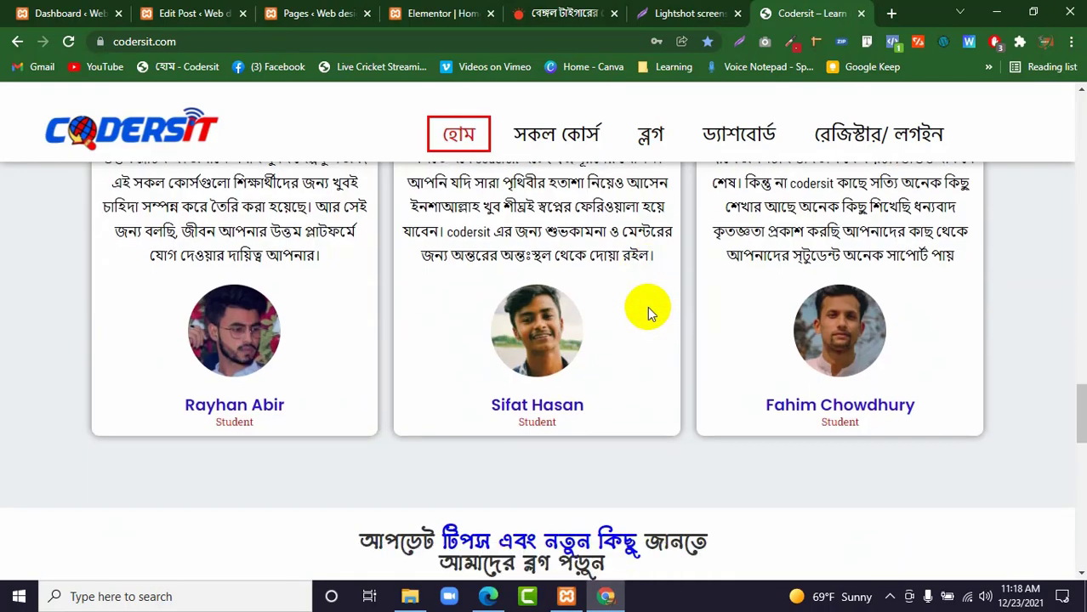
scroll(648, 316, "up", 2)
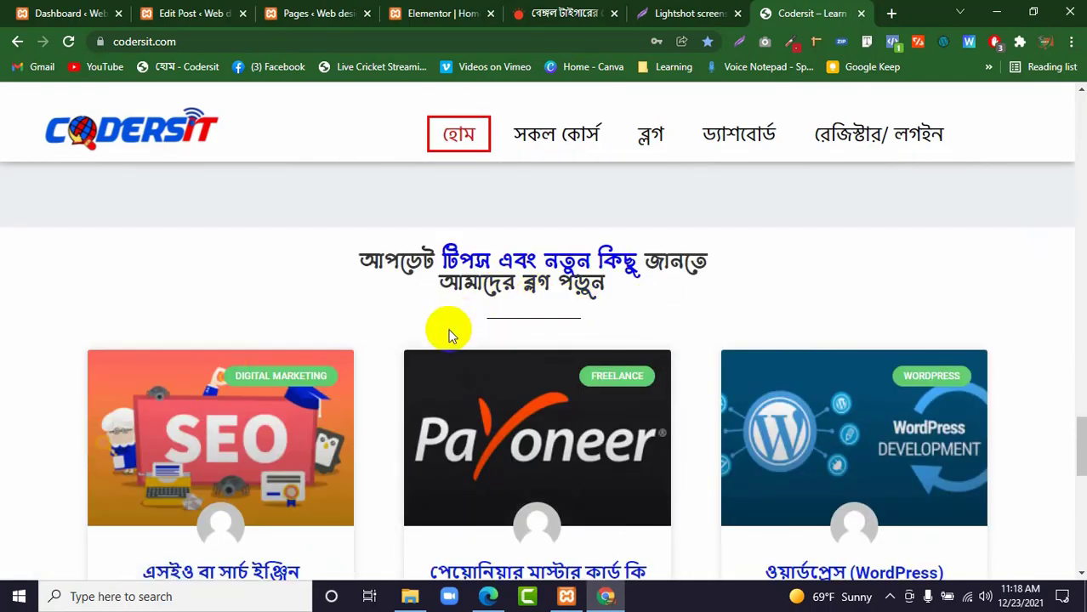
scroll(446, 325, "down", 2)
scroll(440, 357, "down", 2)
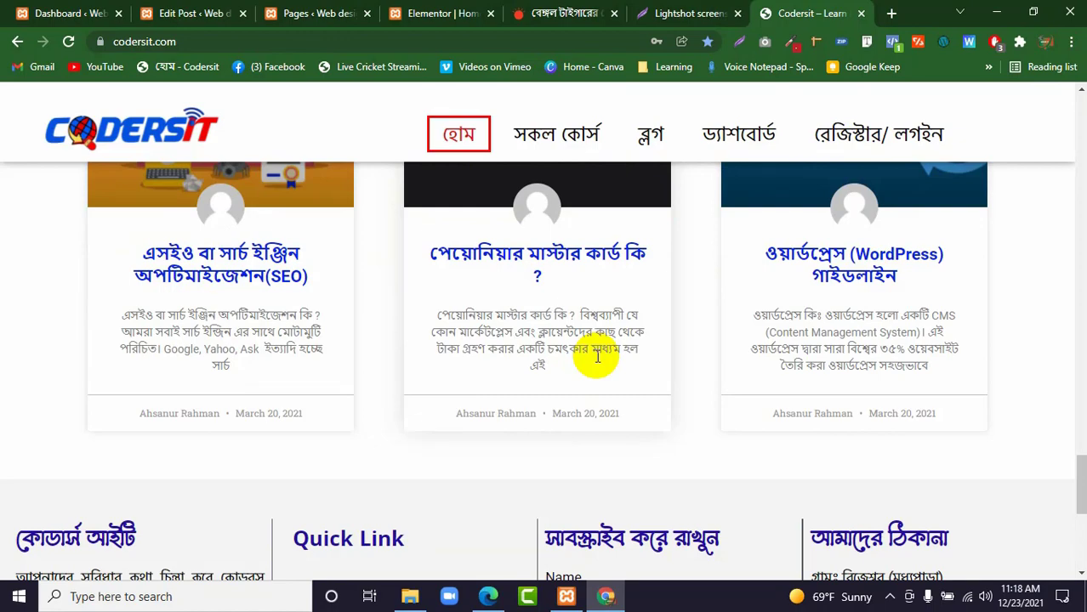
scroll(598, 357, "up", 20)
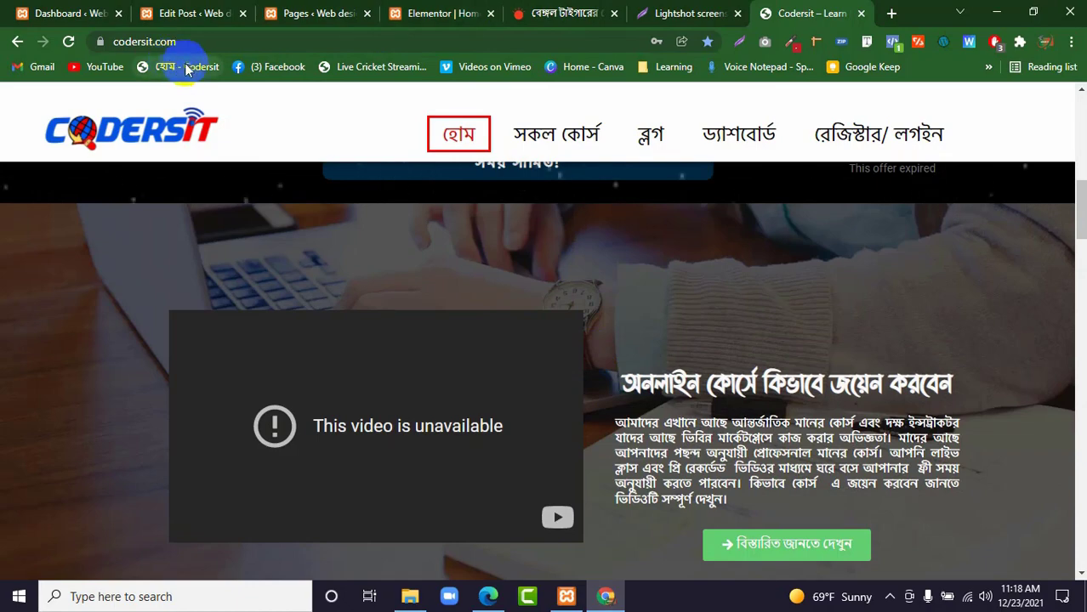
scroll(280, 202, "up", 10)
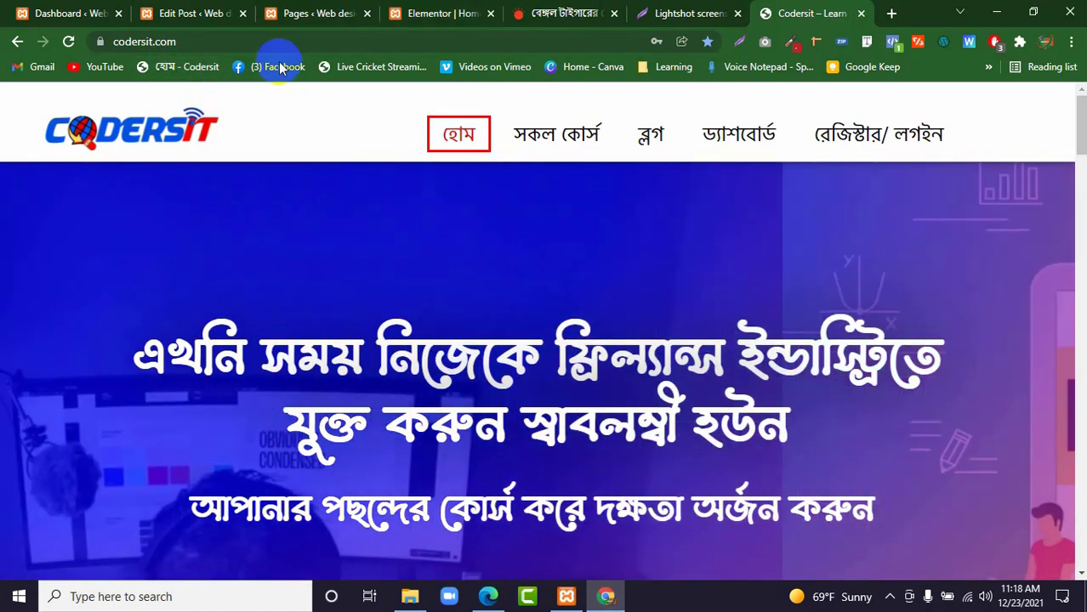
Return to the Home page's Elementor editor and examine the Posts widget's Query source, date and order options.
left_click(213, 13)
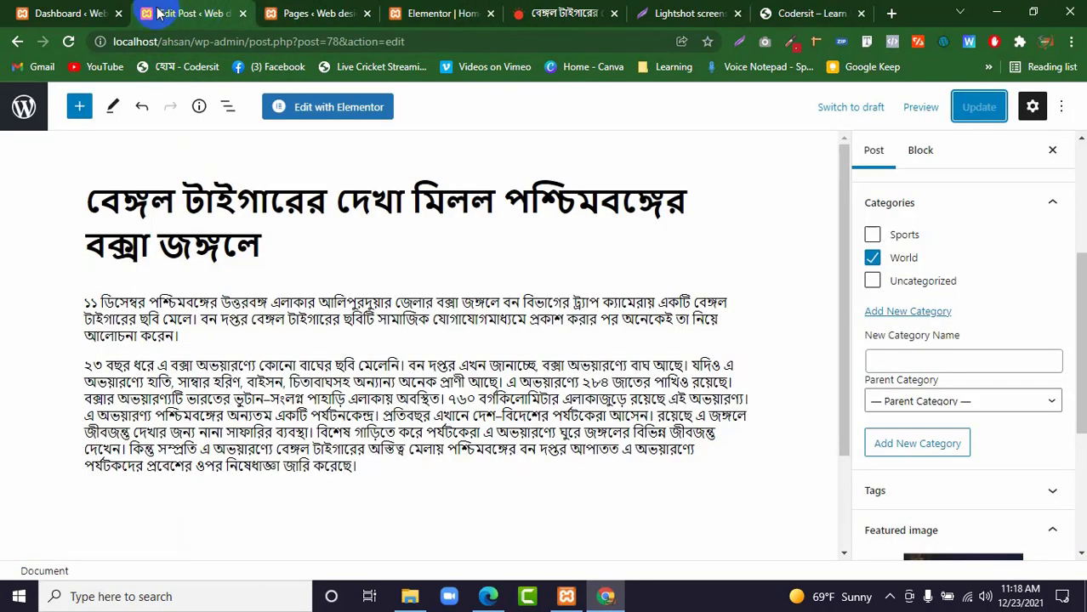
left_click(311, 13)
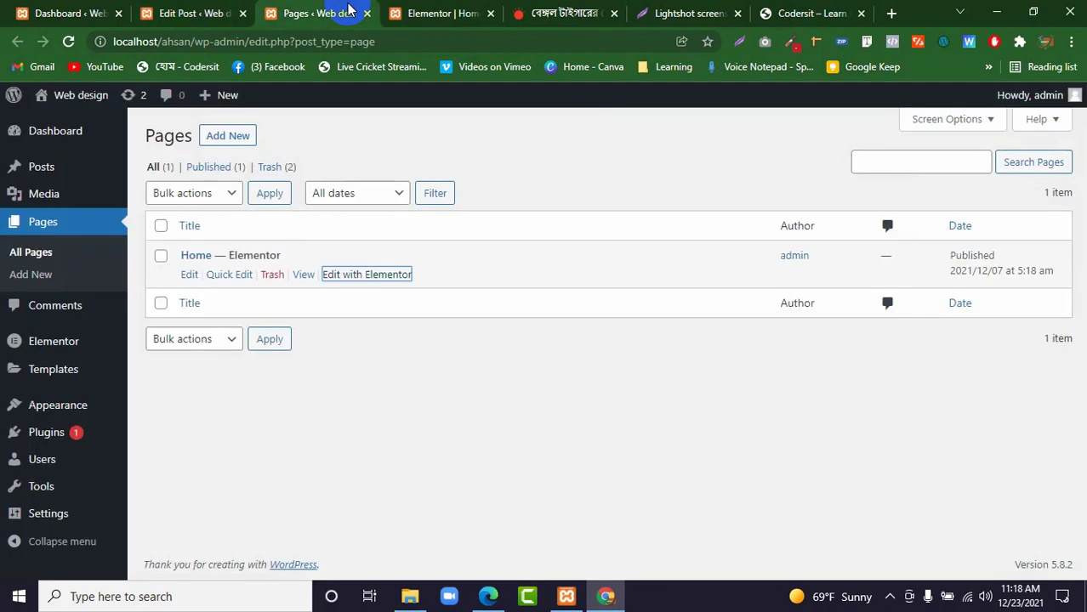
left_click(456, 14)
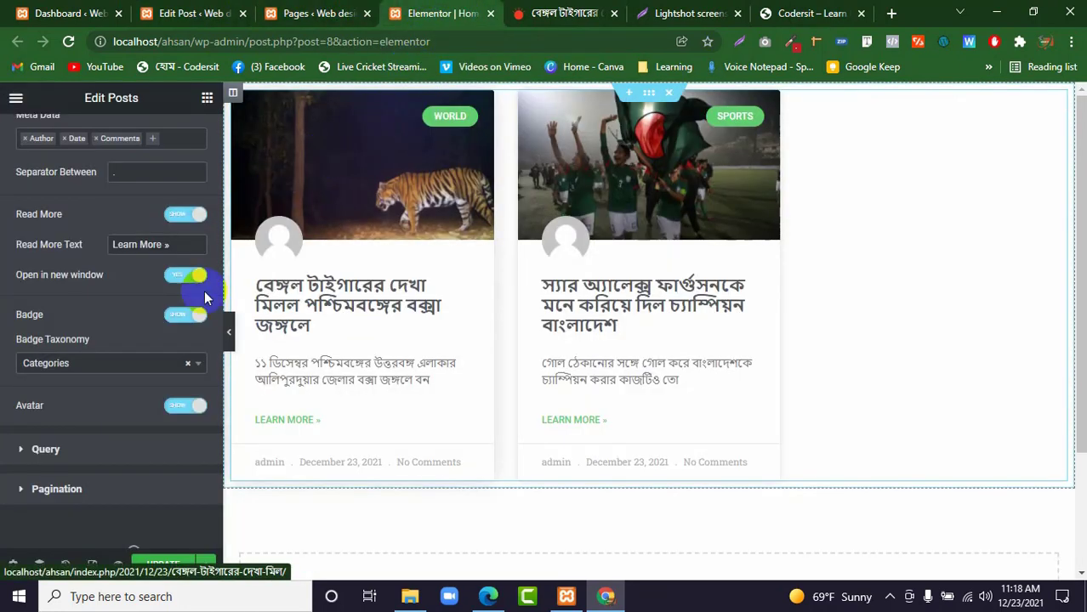
left_click(45, 448)
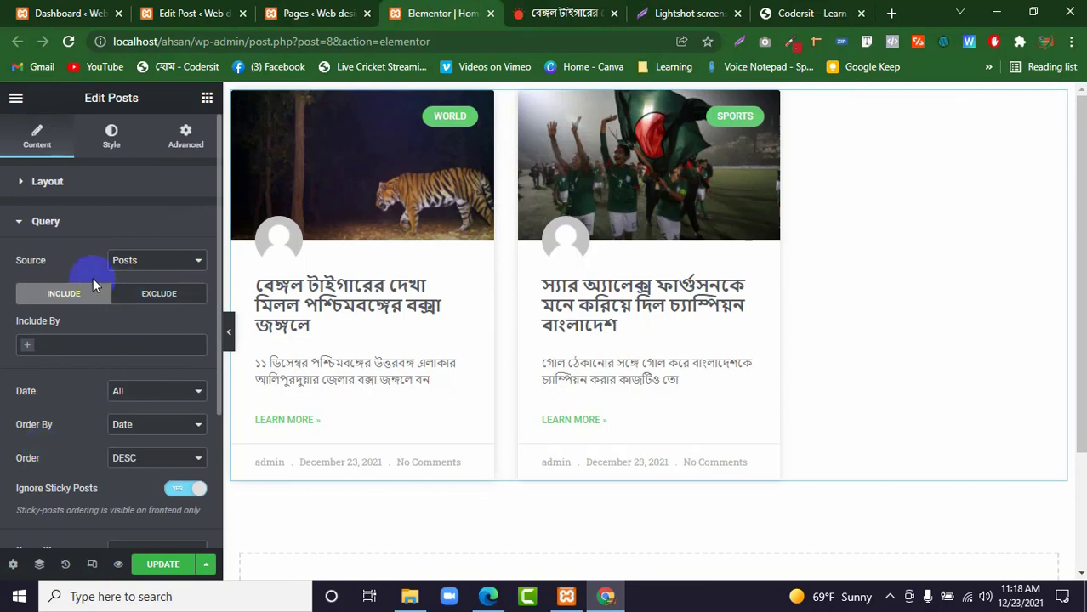
left_click(123, 259)
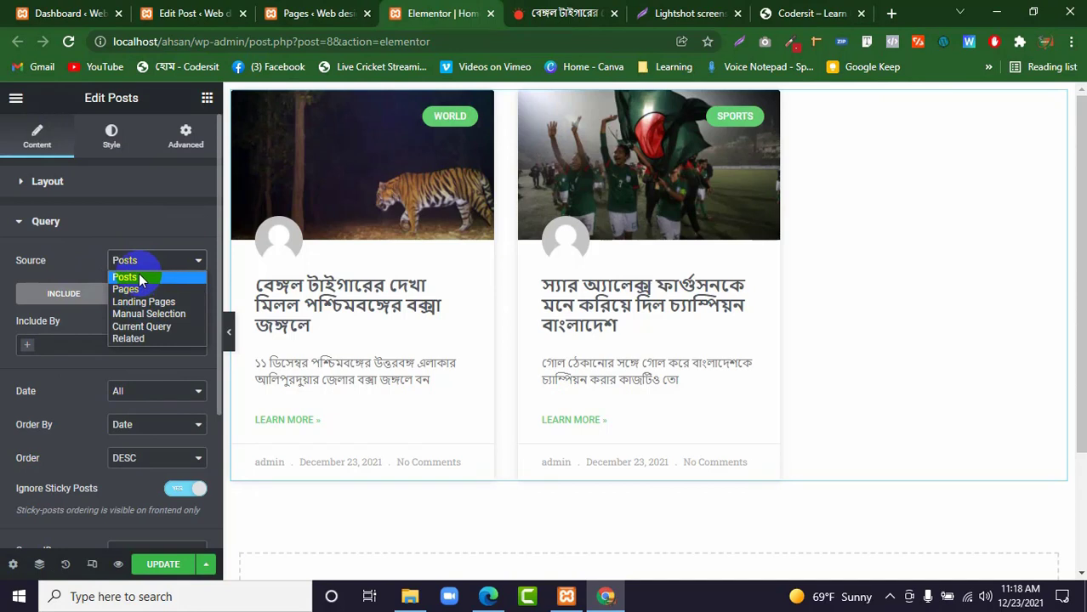
left_click(89, 269)
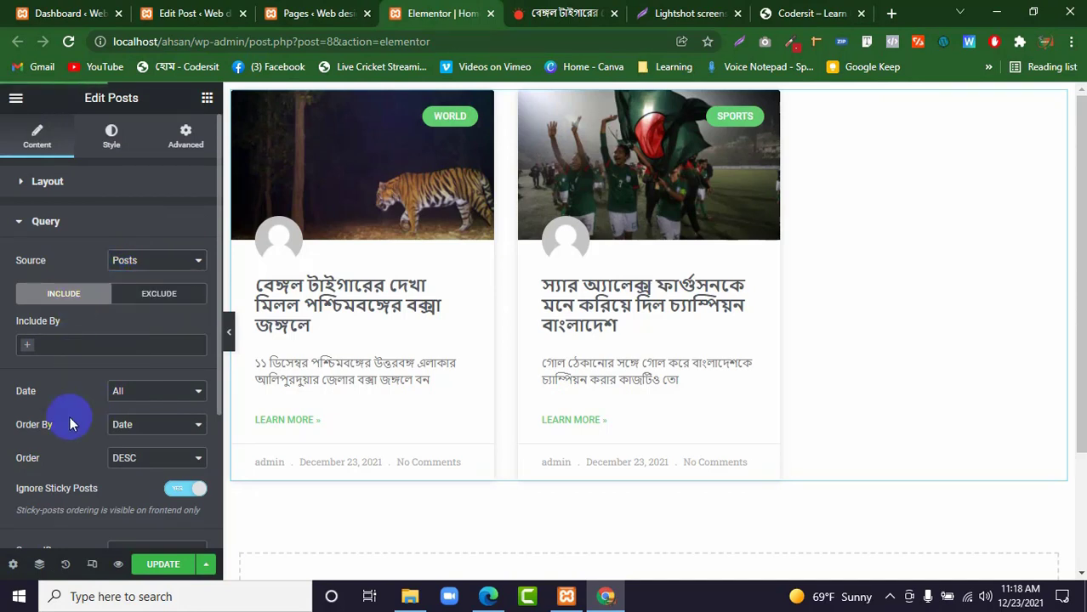
scroll(88, 464, "down", 2)
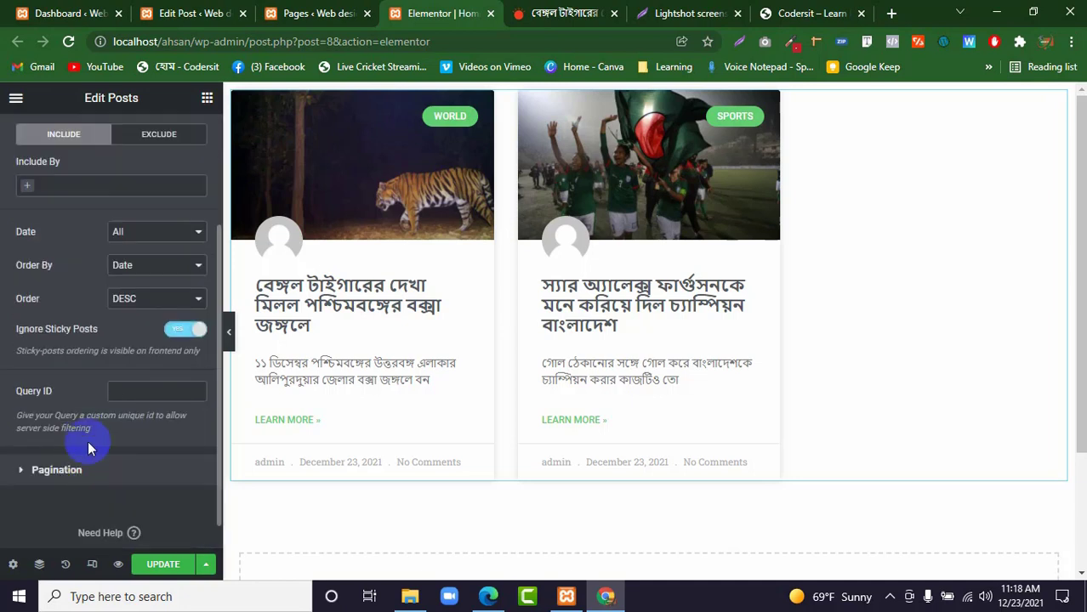
scroll(97, 382, "up", 2)
left_click(49, 222)
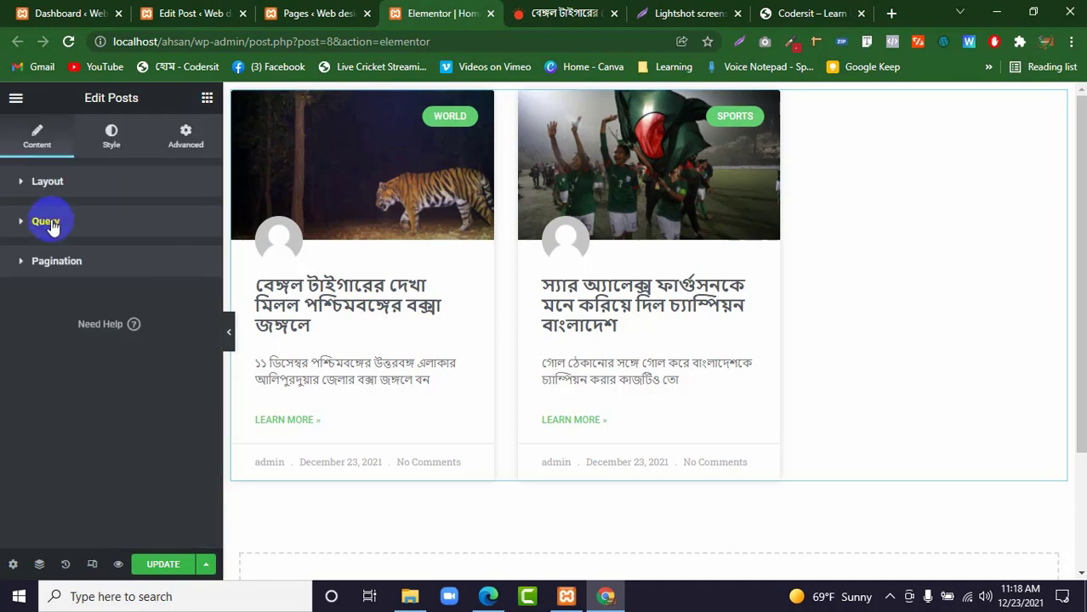
Try Numbers pagination on the Posts widget with a page limit of 1, and clear the limit.
left_click(72, 271)
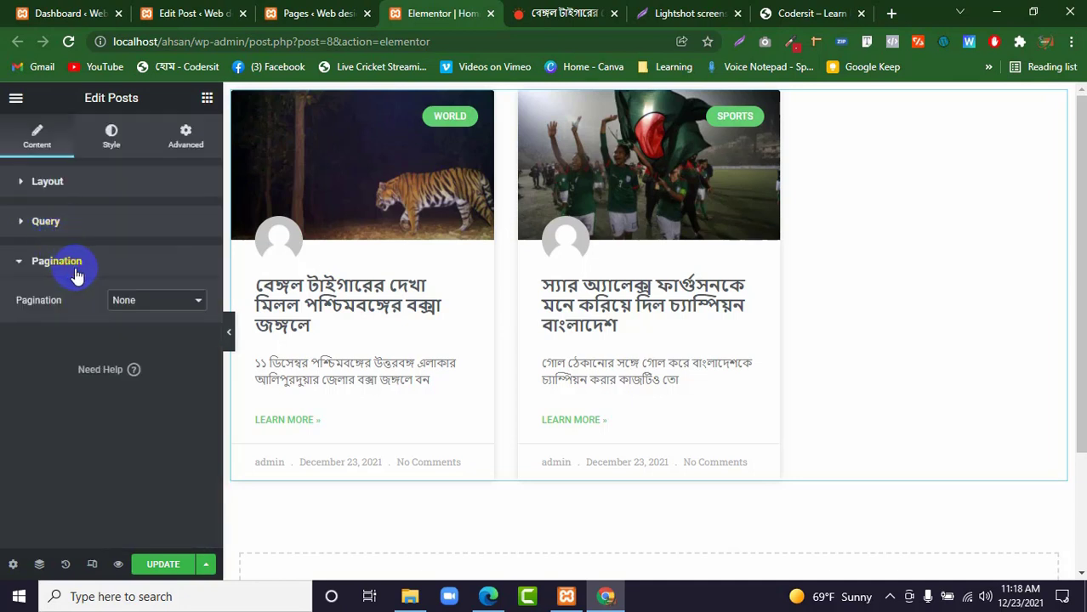
left_click(140, 301)
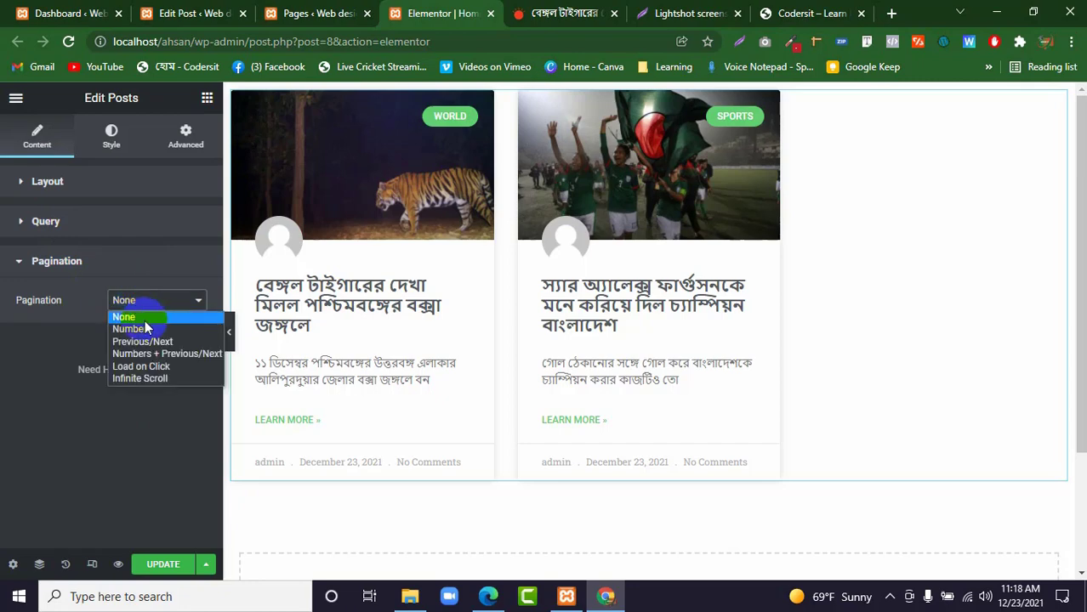
left_click(143, 329)
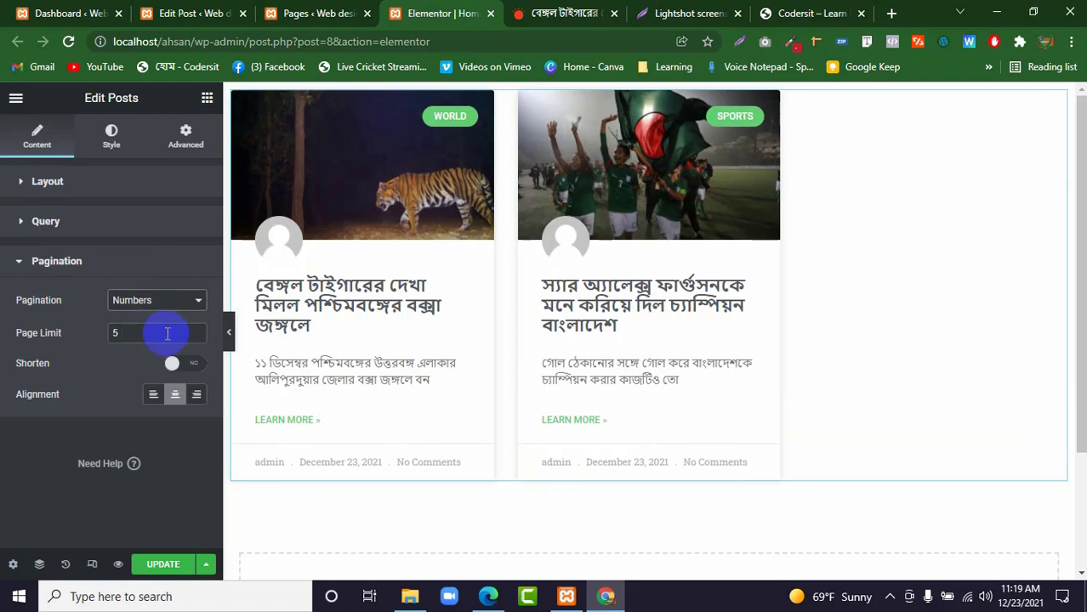
left_click_drag(140, 332, 113, 332)
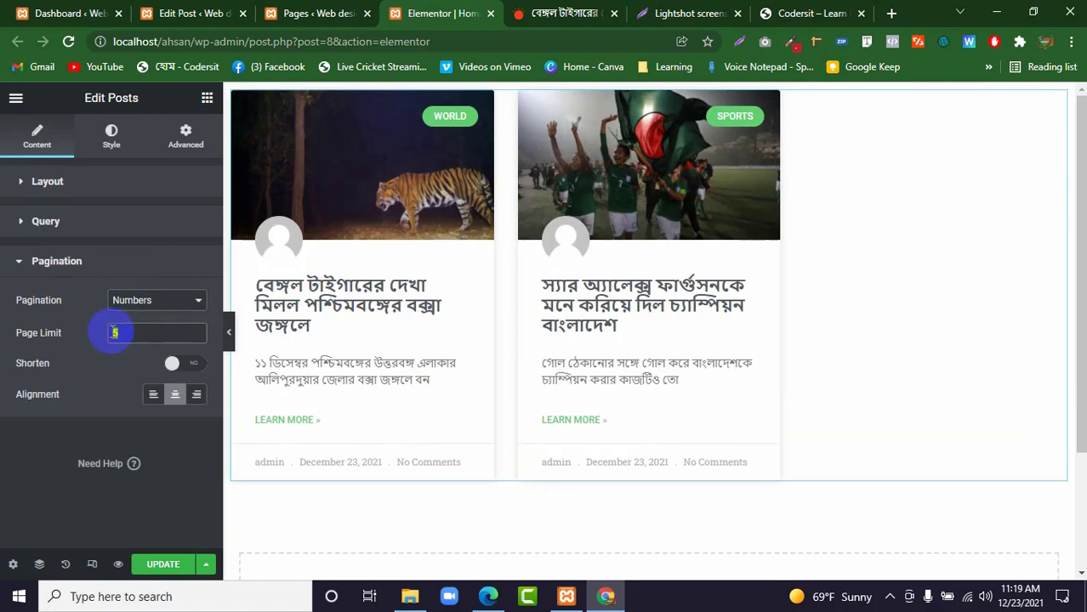
type("1")
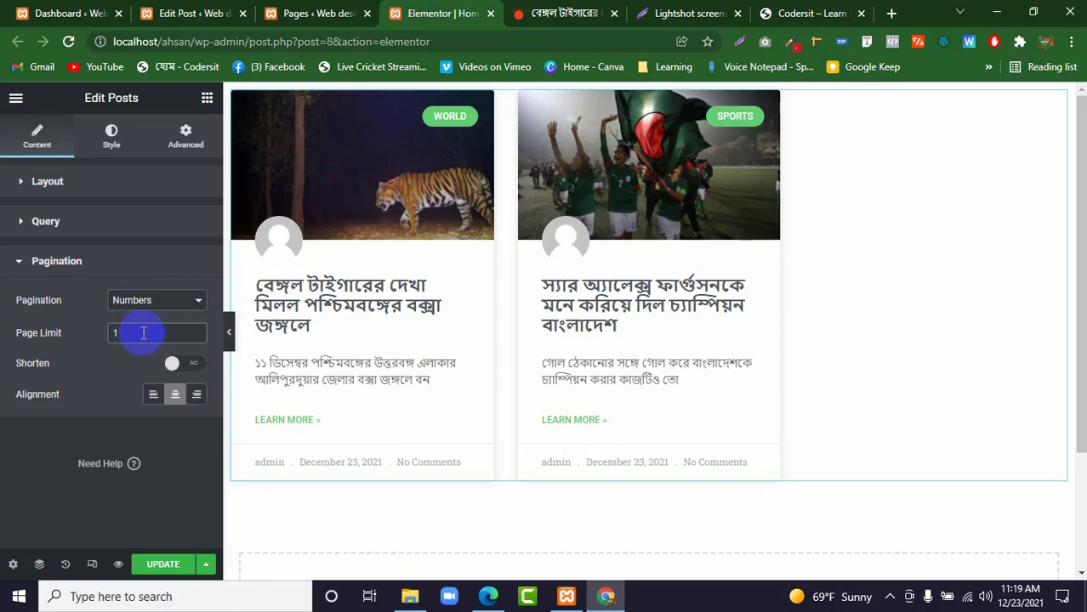
left_click_drag(142, 332, 99, 337)
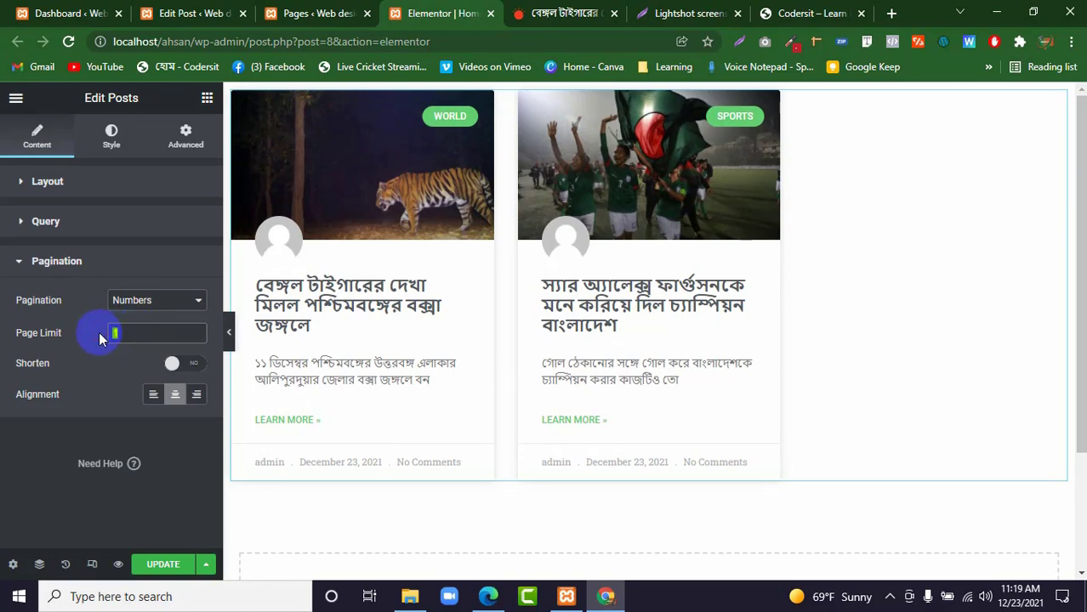
key("BackSpace")
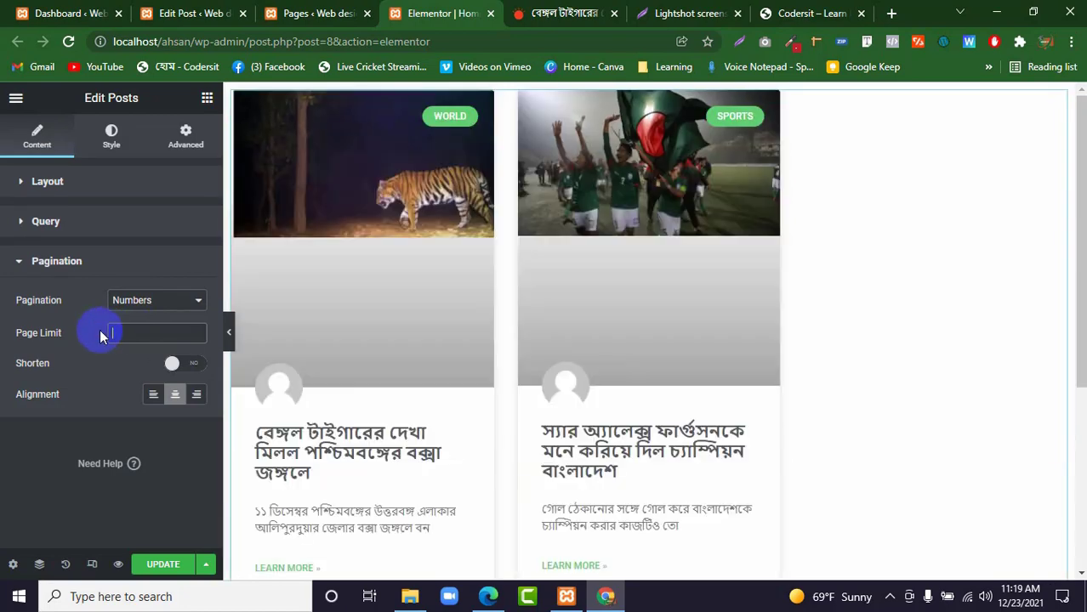
Try the Numbers + Previous/Next pagination type and set the Posts widget's pagination back to None.
left_click(129, 302)
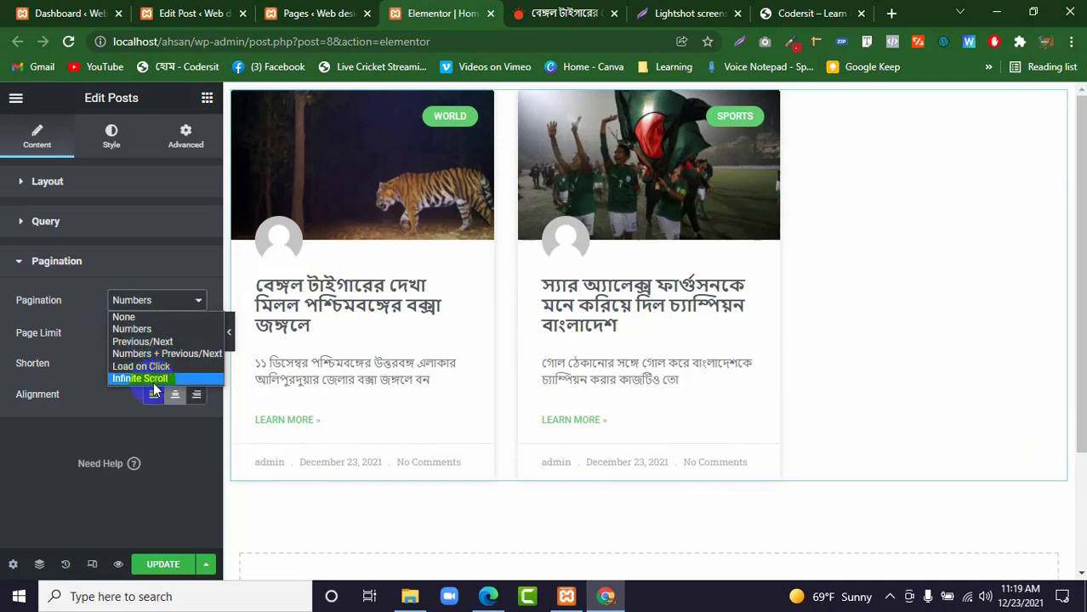
left_click(84, 339)
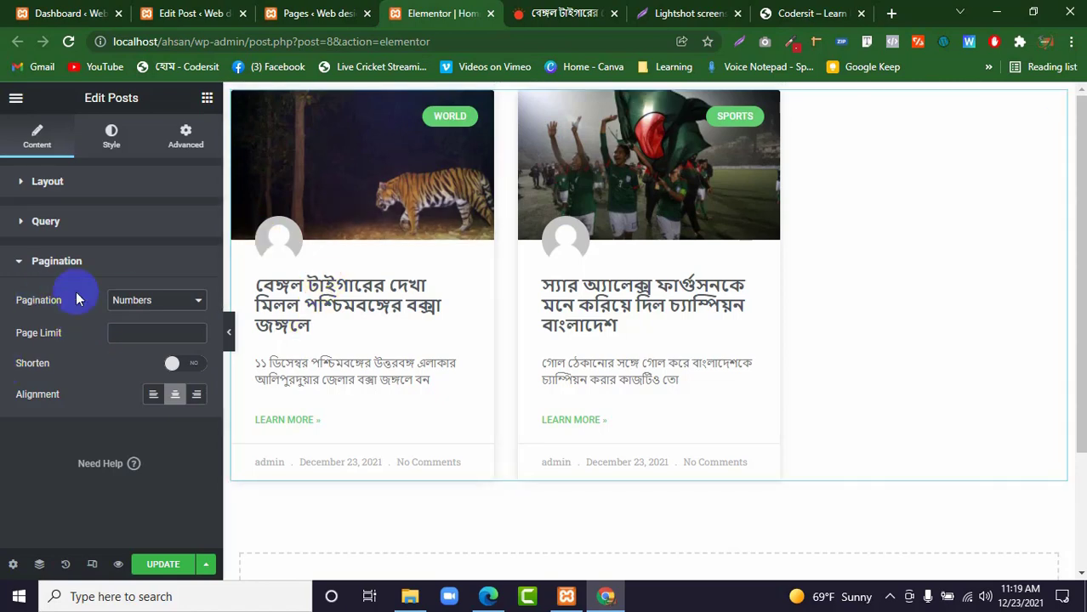
left_click(145, 303)
left_click(155, 354)
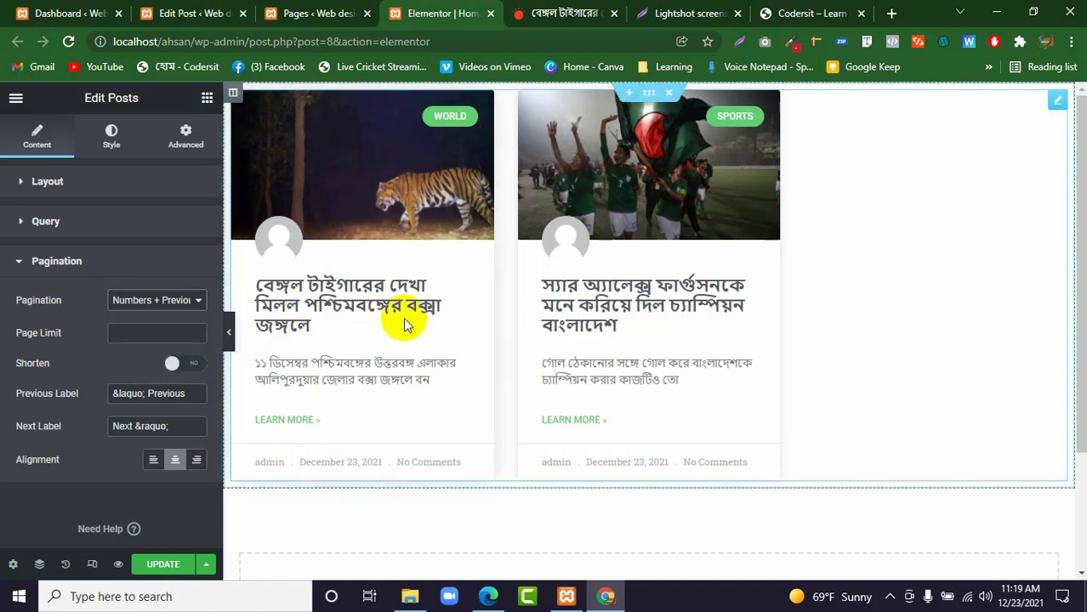
left_click(109, 306)
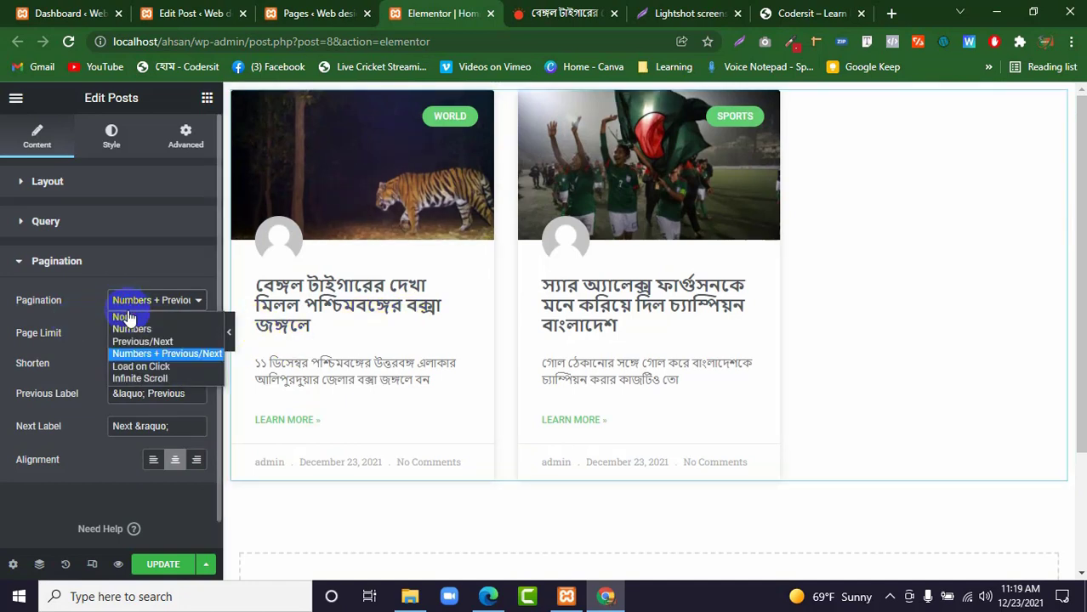
left_click(127, 310)
left_click(134, 306)
left_click(132, 313)
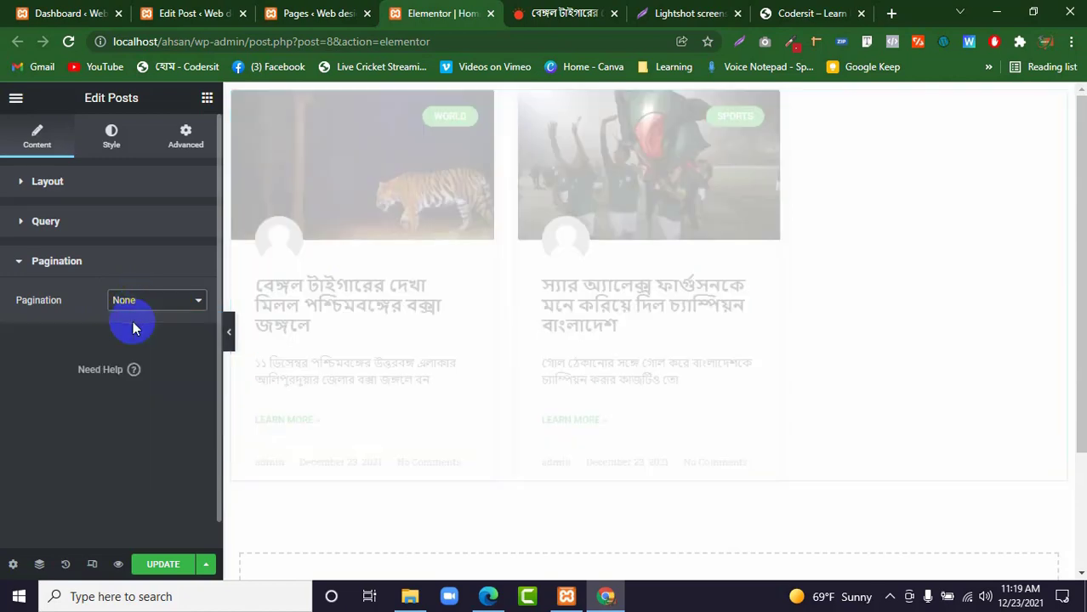
left_click(85, 270)
Style the Posts widget's layout with a columns gap of 17, a rows gap of 31 and centered alignment.
left_click(87, 181)
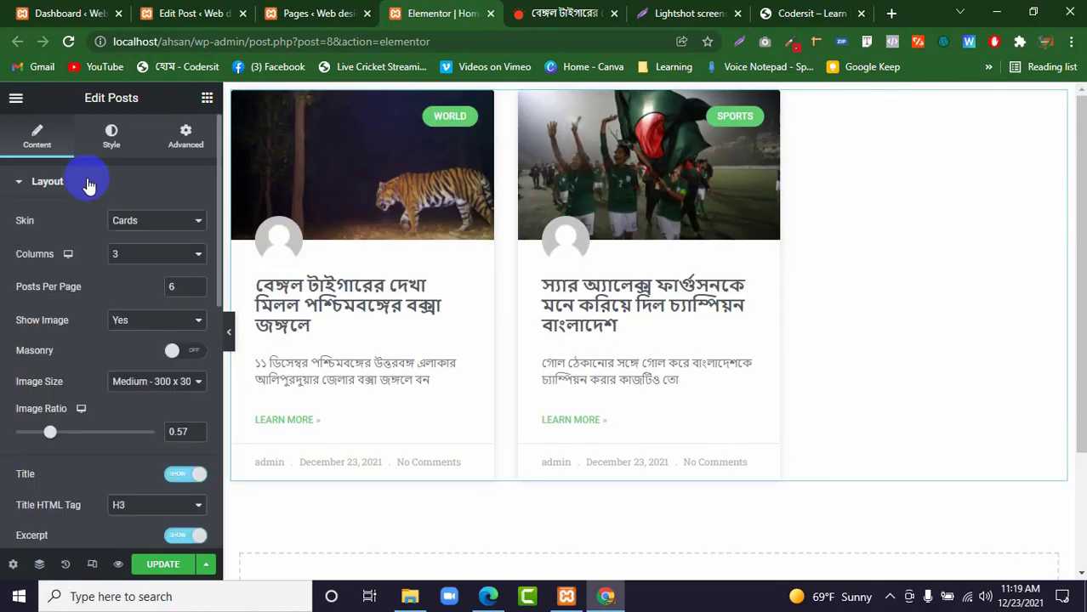
left_click(112, 134)
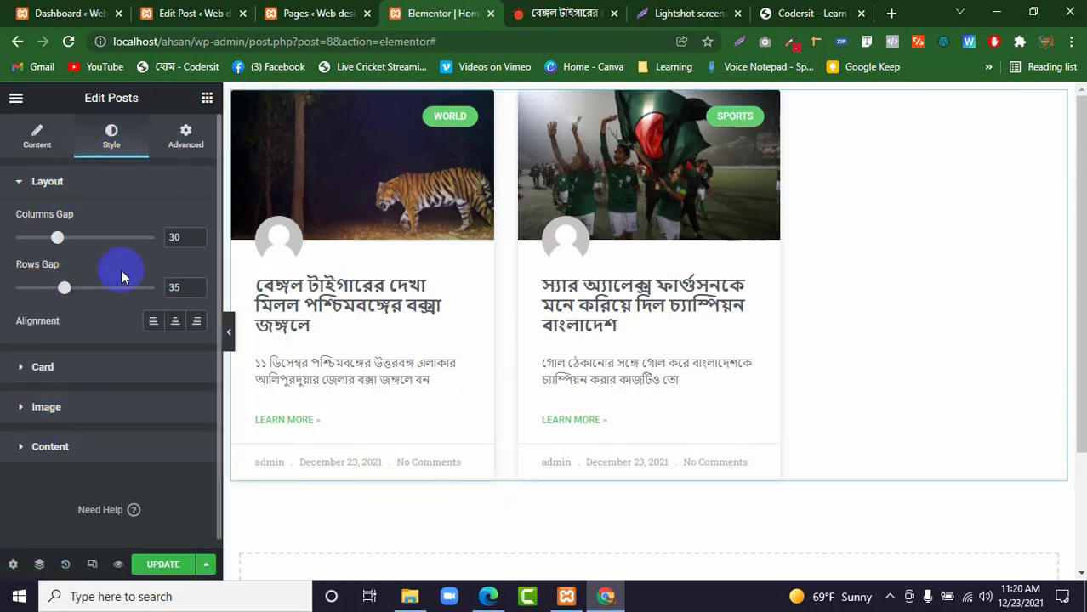
mouse_move(57, 236)
left_mouse_down()
mouse_move(100, 239)
mouse_move(34, 238)
mouse_move(42, 241)
left_mouse_up()
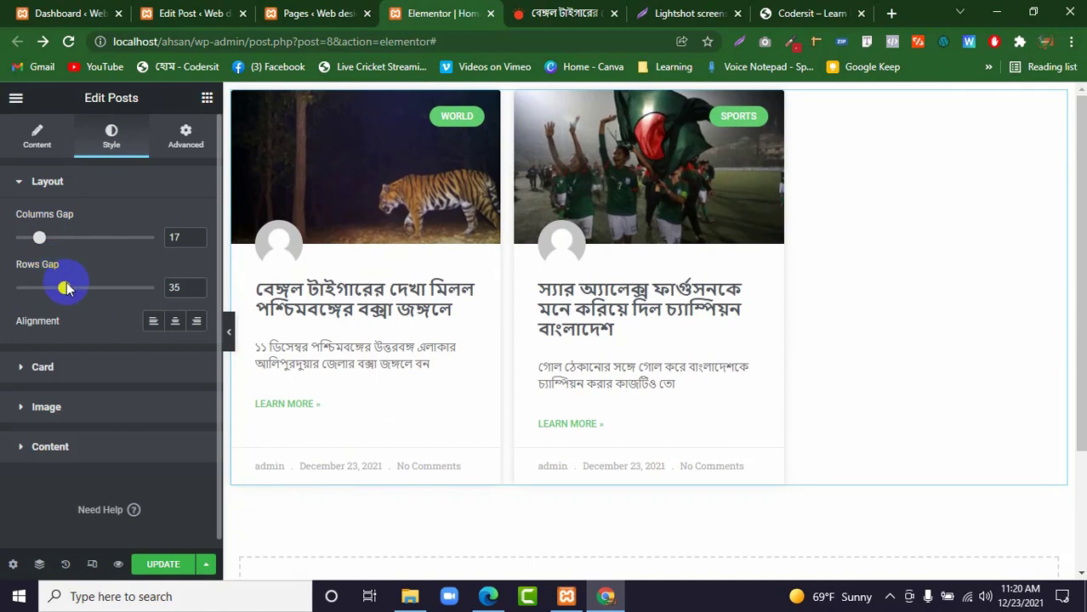
mouse_move(68, 287)
left_mouse_down()
mouse_move(98, 286)
mouse_move(57, 287)
left_mouse_up()
left_click(179, 324)
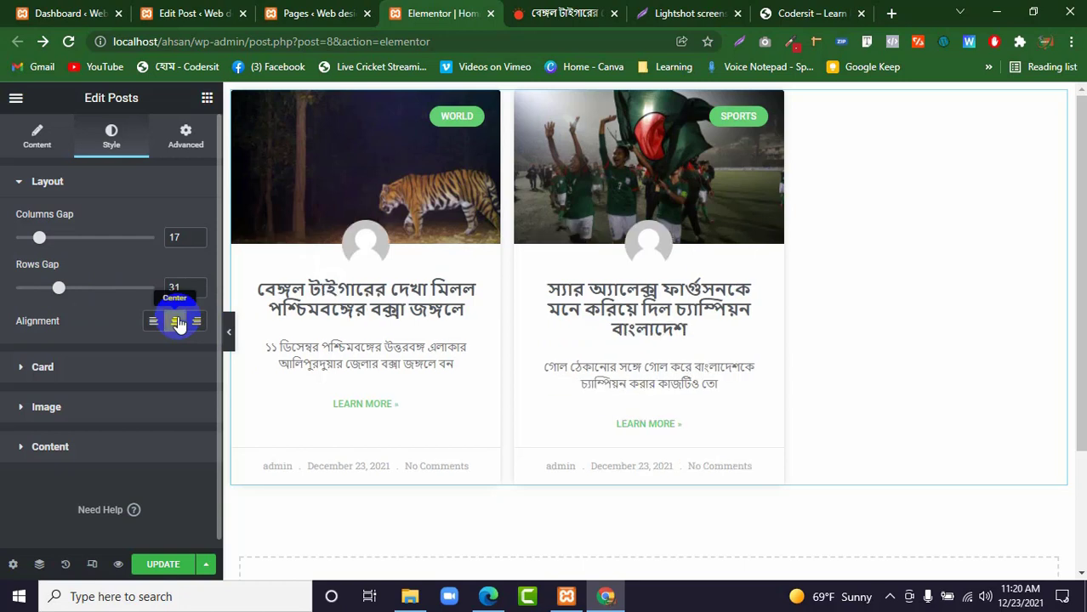
Try left and right alignment for the post cards and set the alignment back to Center.
left_click(151, 322)
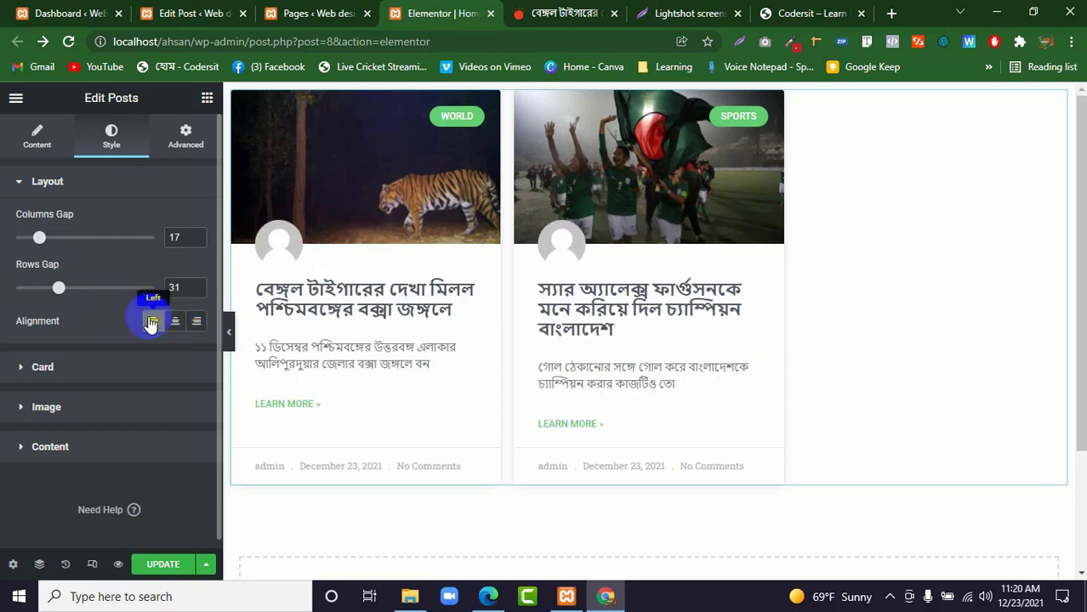
left_click(203, 324)
left_click(175, 323)
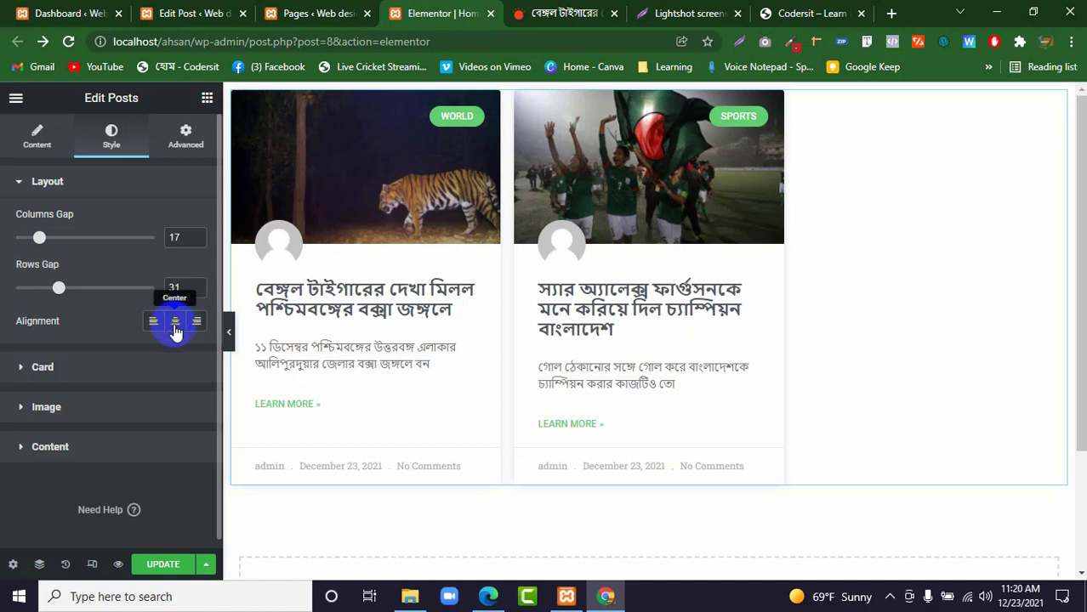
left_click(176, 329)
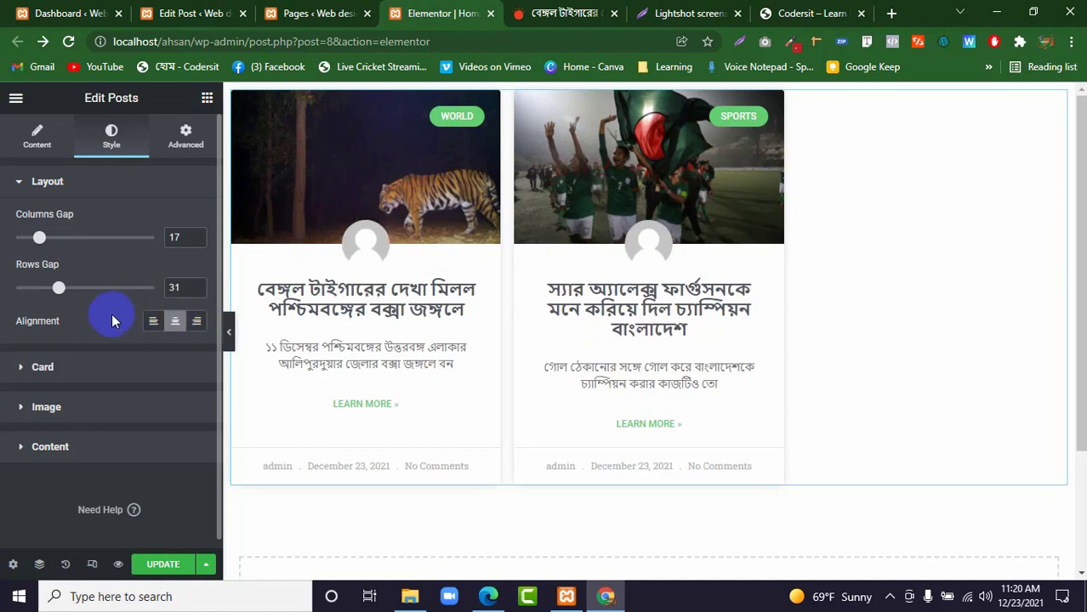
Style the post cards with a border width of 2, a border radius of 46 and a horizontal padding of 12.
left_click(74, 366)
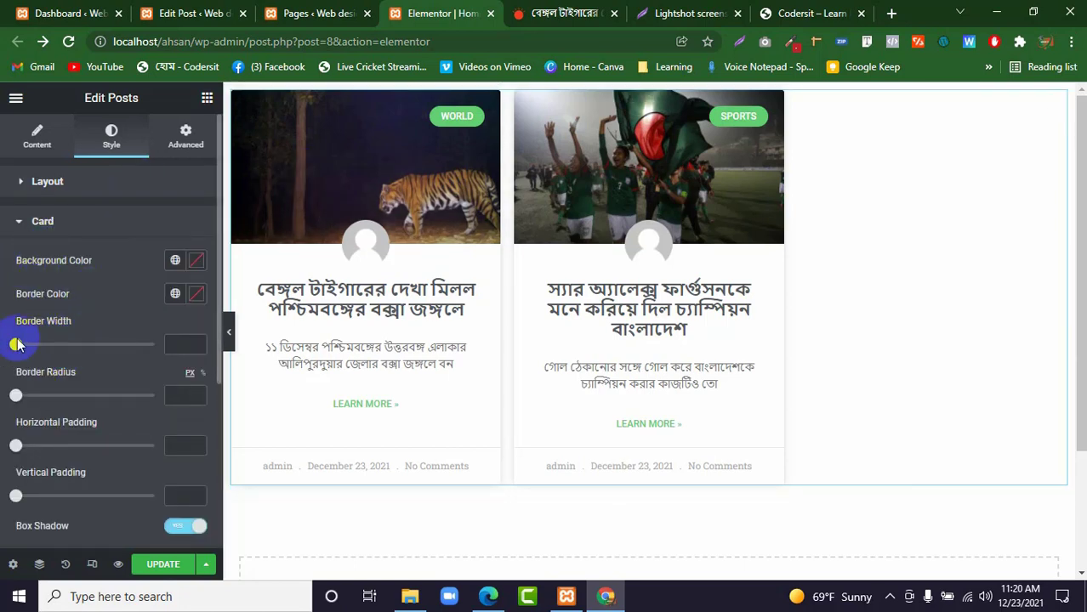
mouse_move(18, 348)
left_mouse_down()
mouse_move(54, 352)
mouse_move(32, 347)
left_mouse_up()
left_click_drag(17, 393, 48, 395)
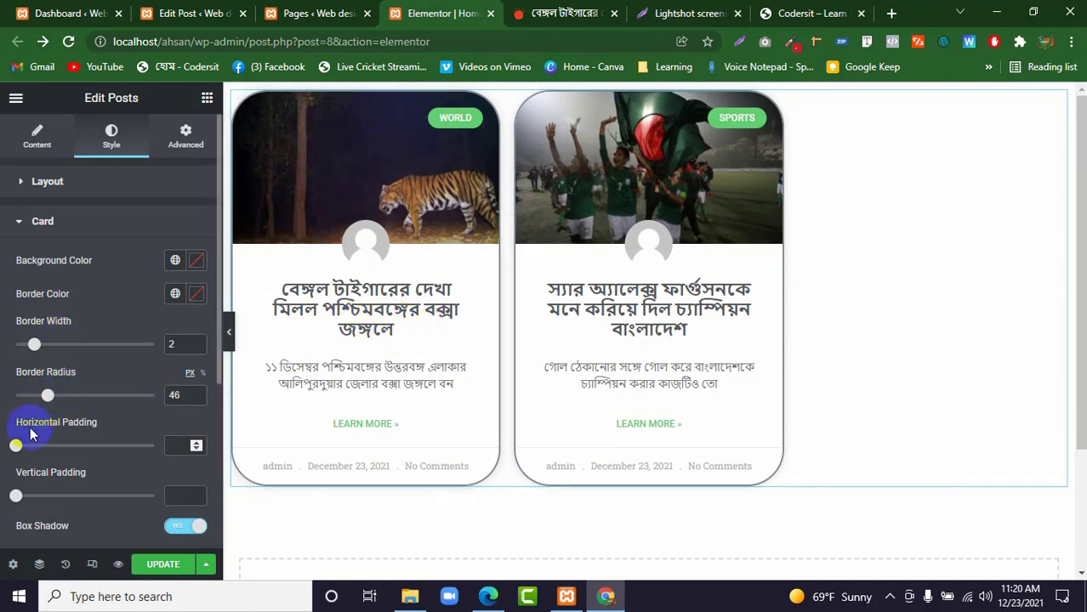
left_click_drag(16, 445, 53, 448)
Try the cards without a box shadow, turn the shadow back on, and check the Hover Effect options, leaving Gradient selected.
scroll(60, 449, "down", 2)
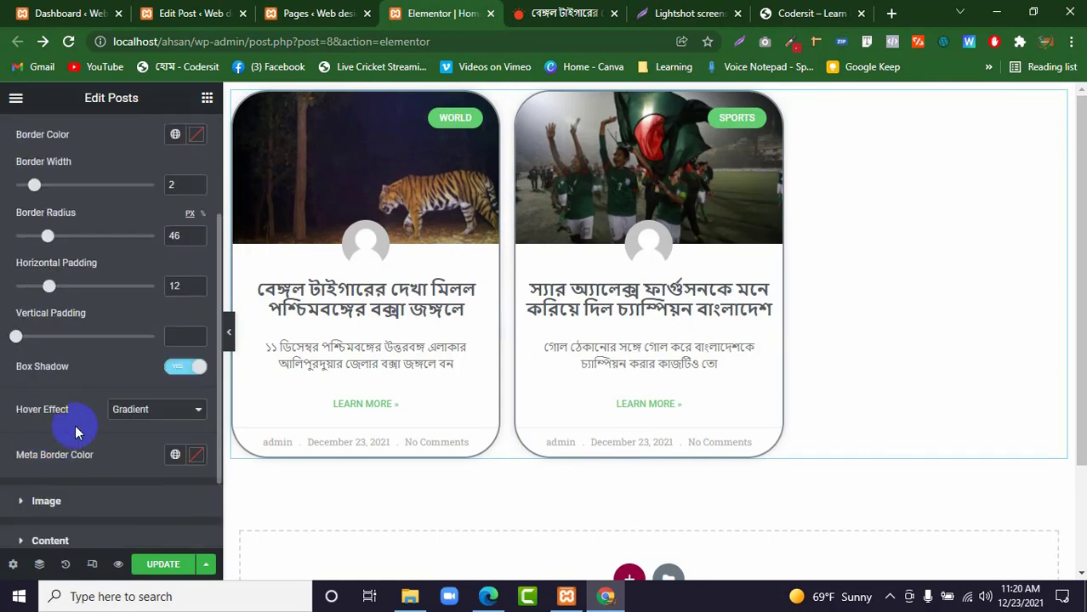
left_click(180, 370)
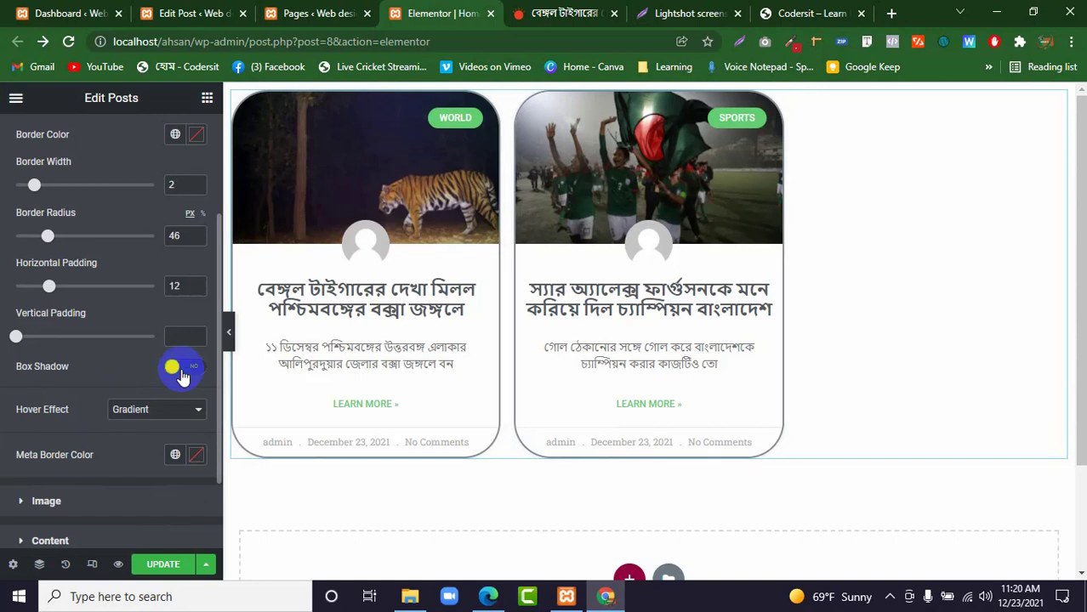
left_click(180, 372)
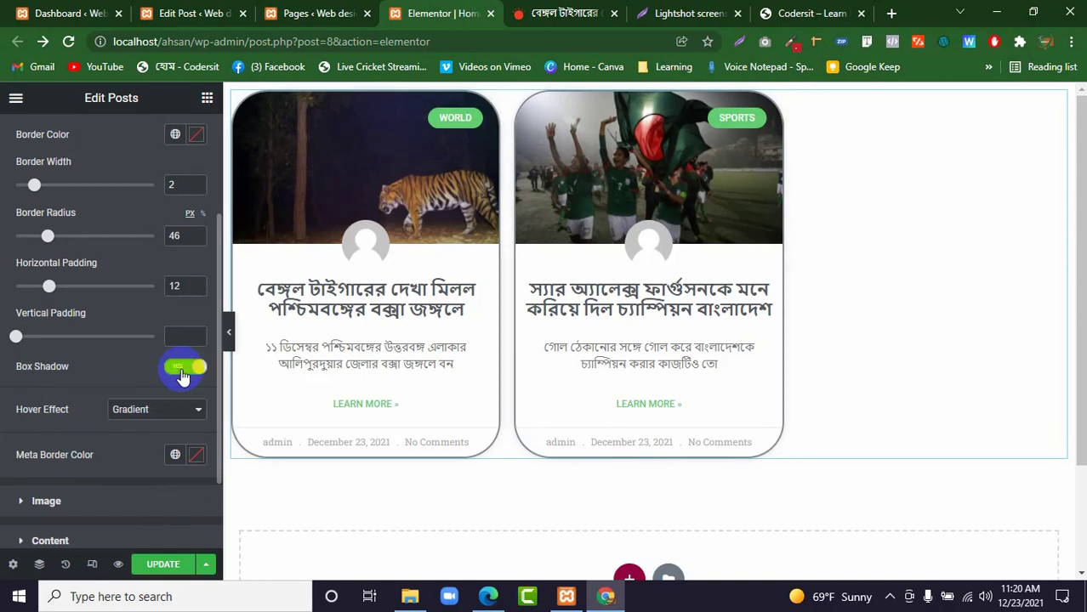
left_click(141, 413)
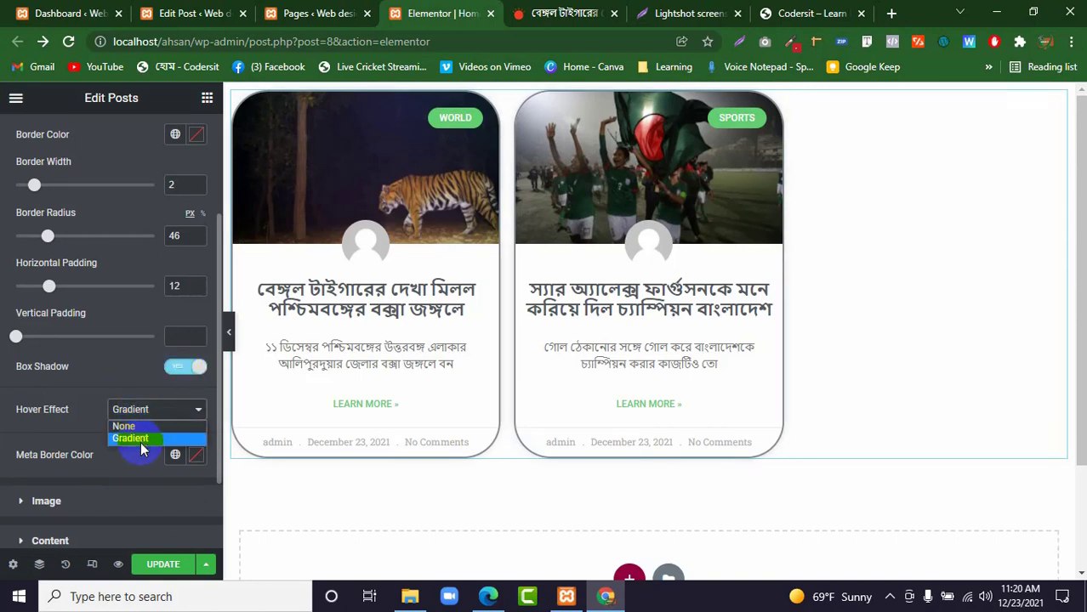
left_click(68, 424)
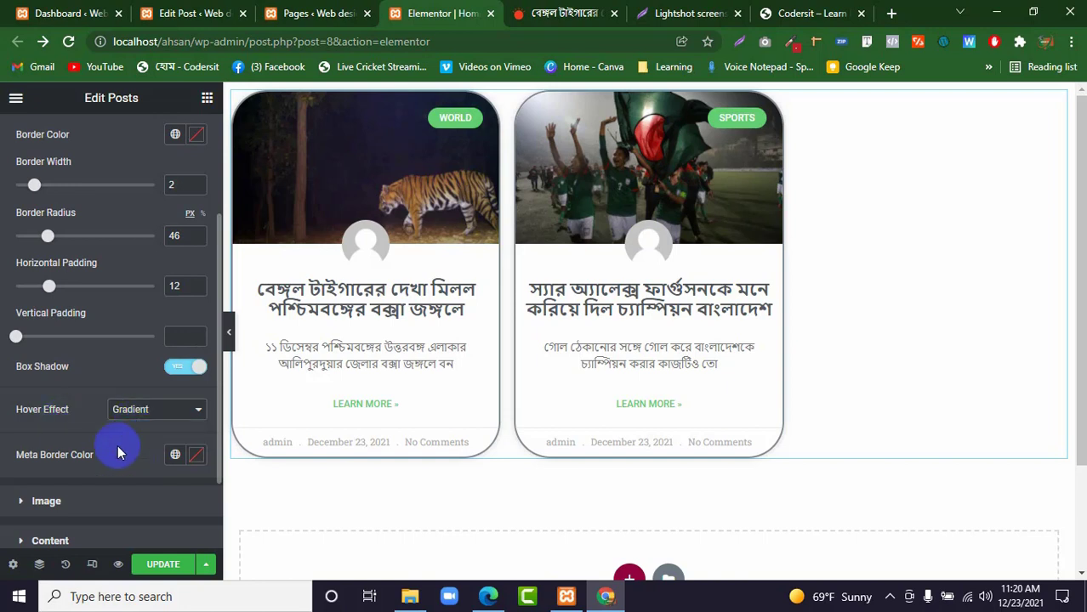
Set the cards' meta border color to the red #B51818.
left_click(197, 455)
left_click_drag(289, 311, 271, 269)
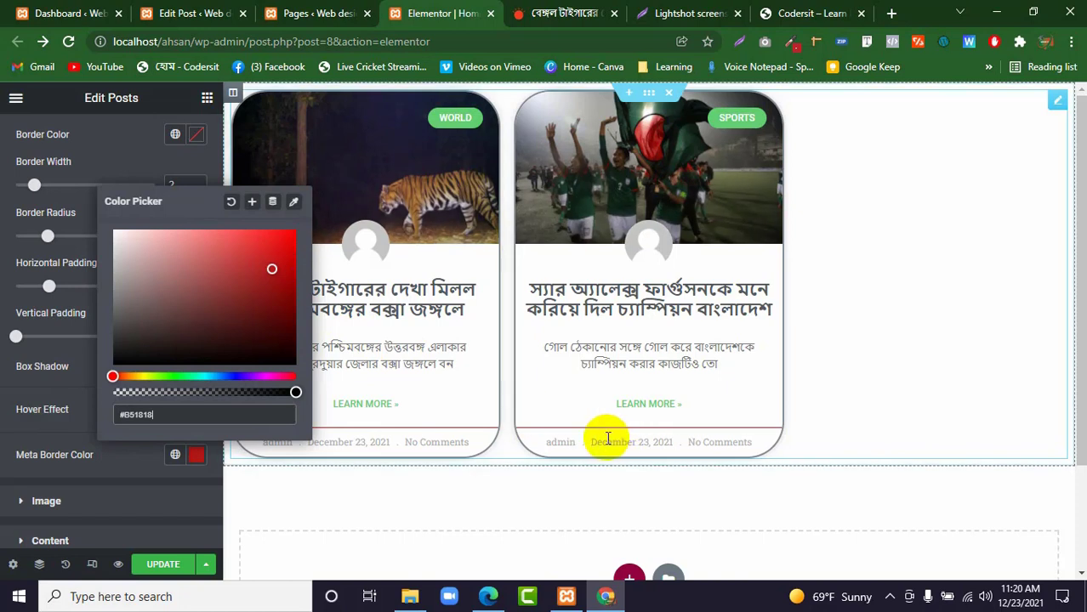
left_click(3, 440)
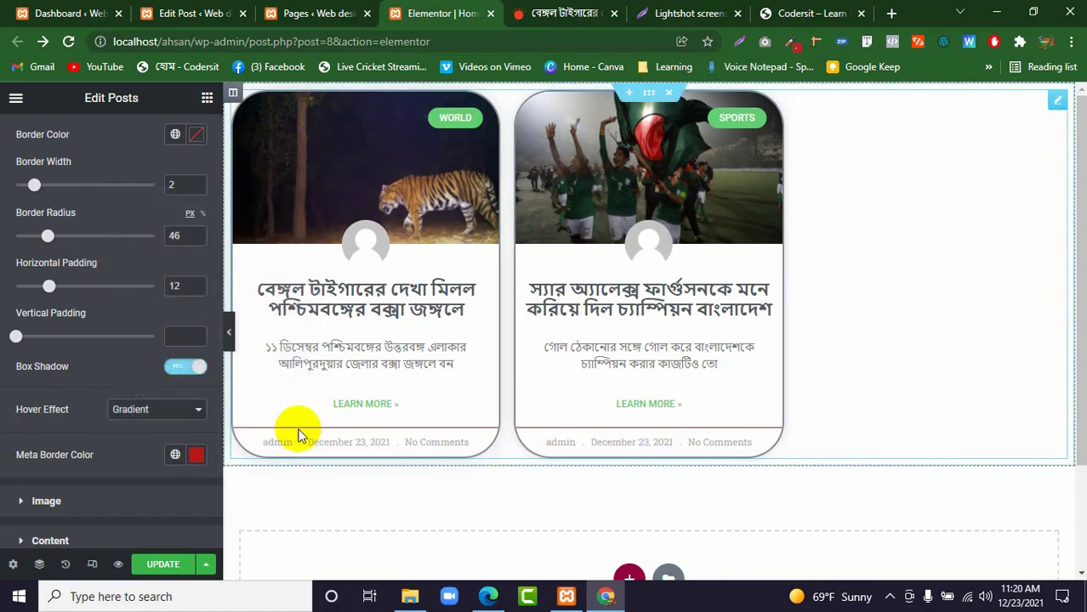
Set the border radius of the category badge on the post images to 3.
scroll(94, 434, "down", 2)
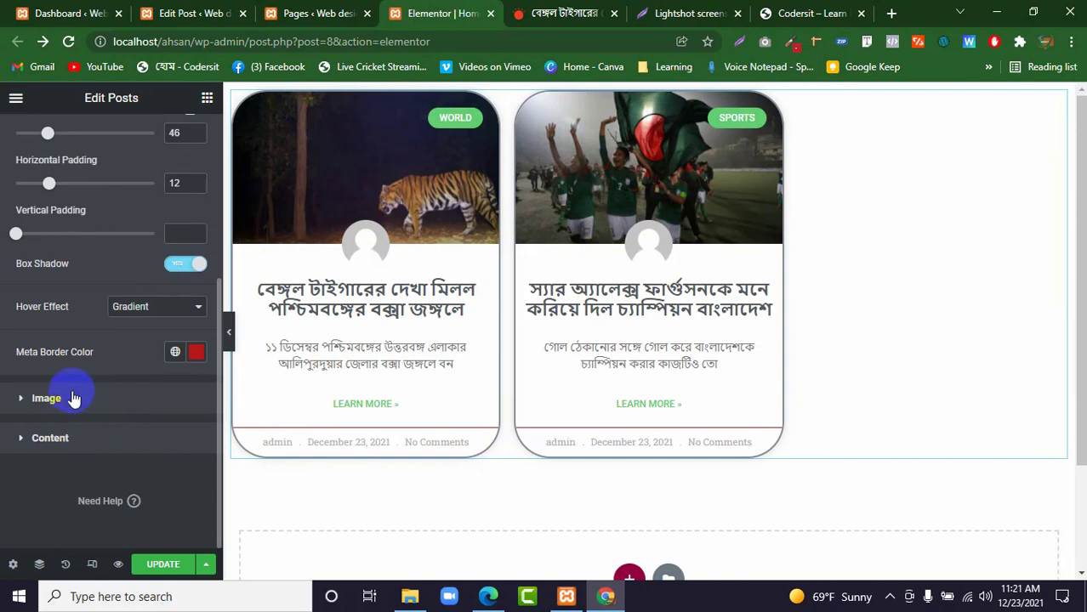
left_click(73, 396)
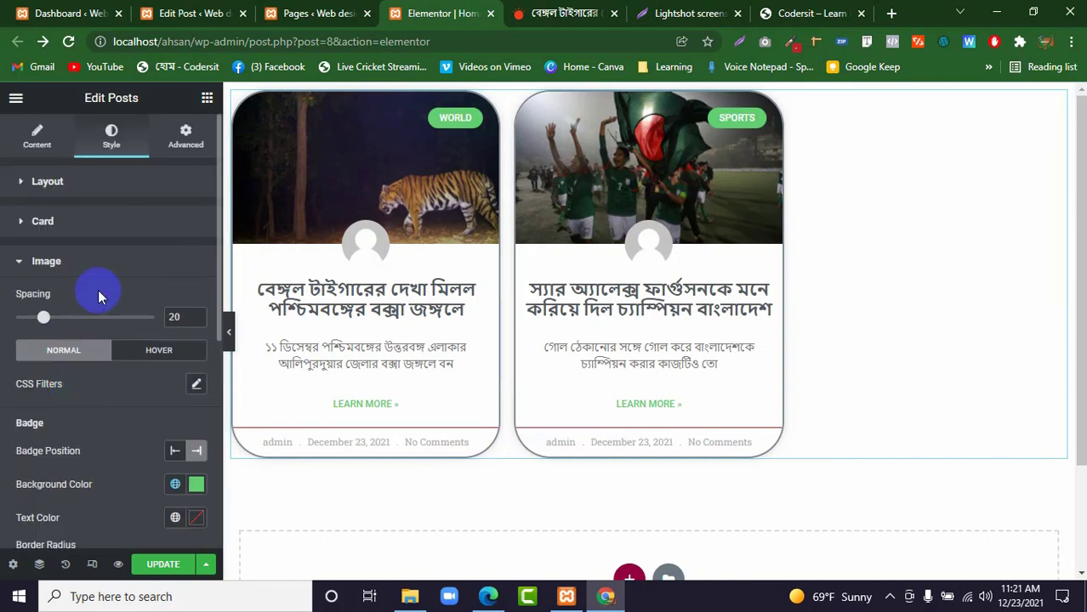
scroll(144, 408, "down", 2)
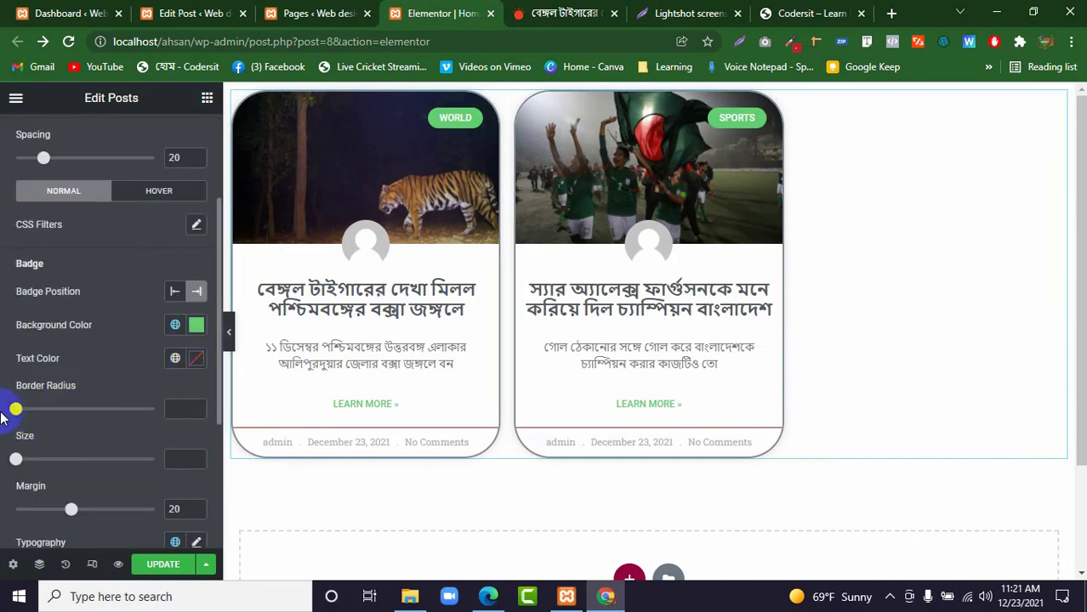
mouse_move(17, 408)
left_mouse_down()
mouse_move(72, 407)
mouse_move(3, 411)
mouse_move(26, 412)
left_mouse_up()
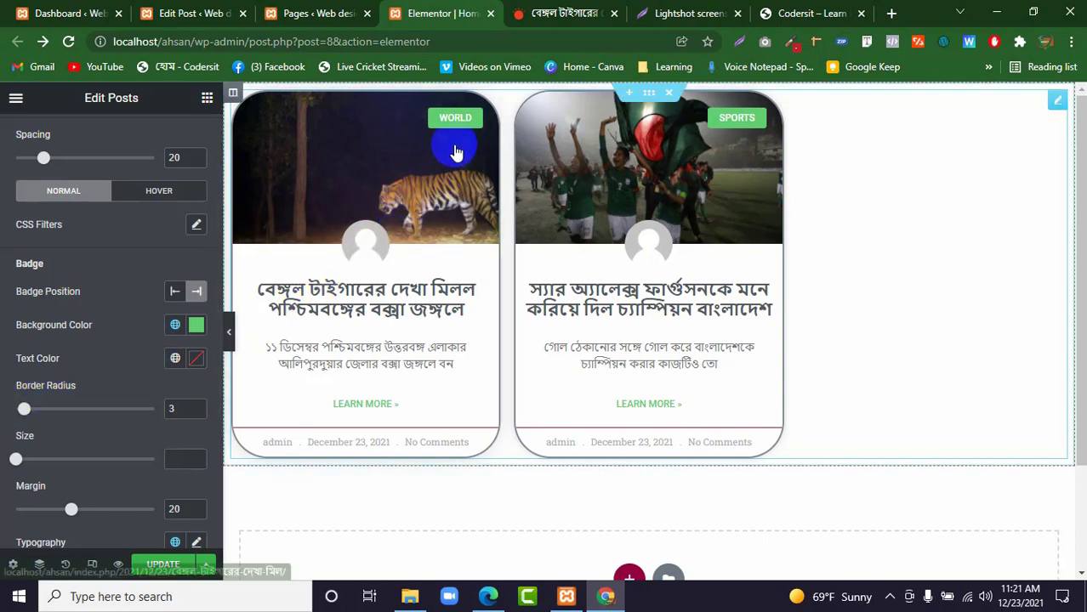
Change the category badge's background color to the crimson #CB003A and close the Image style settings.
left_click(195, 325)
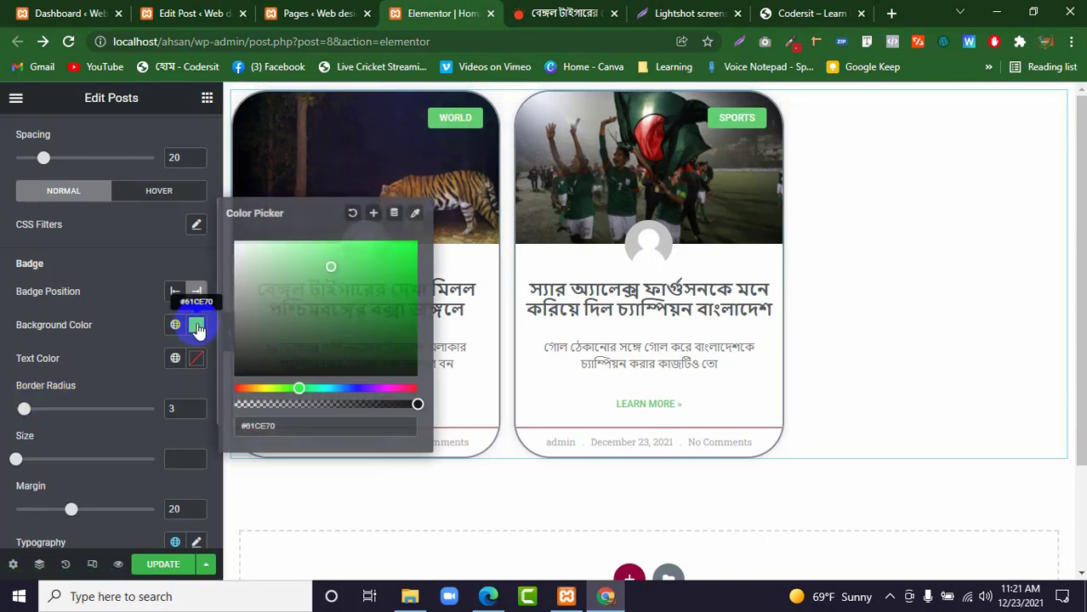
mouse_move(312, 317)
left_mouse_down()
mouse_move(383, 275)
mouse_move(395, 253)
mouse_move(397, 300)
left_mouse_up()
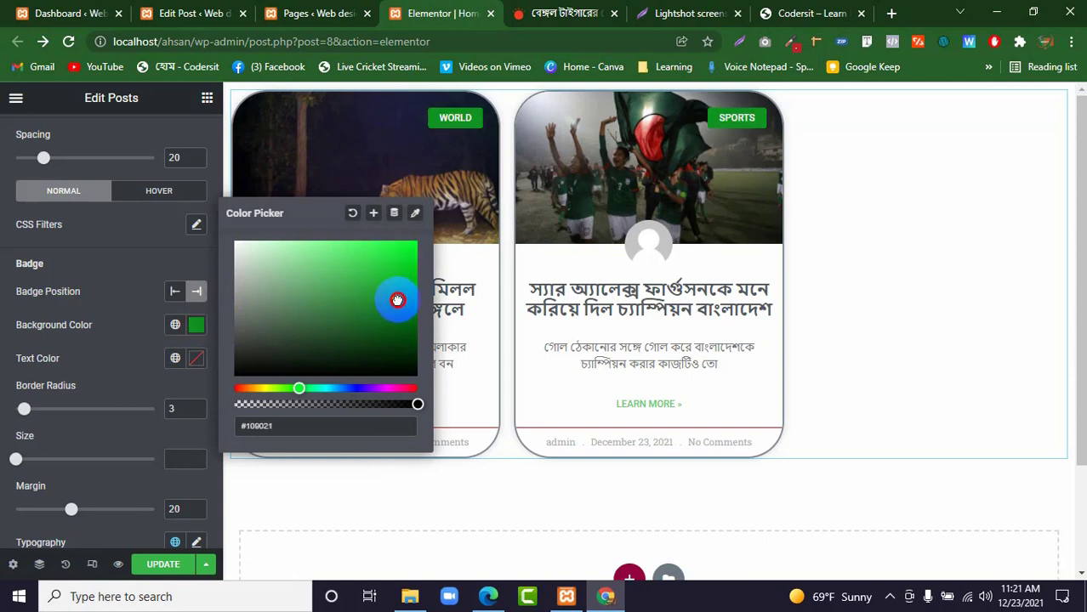
left_click(408, 388)
left_click(415, 272)
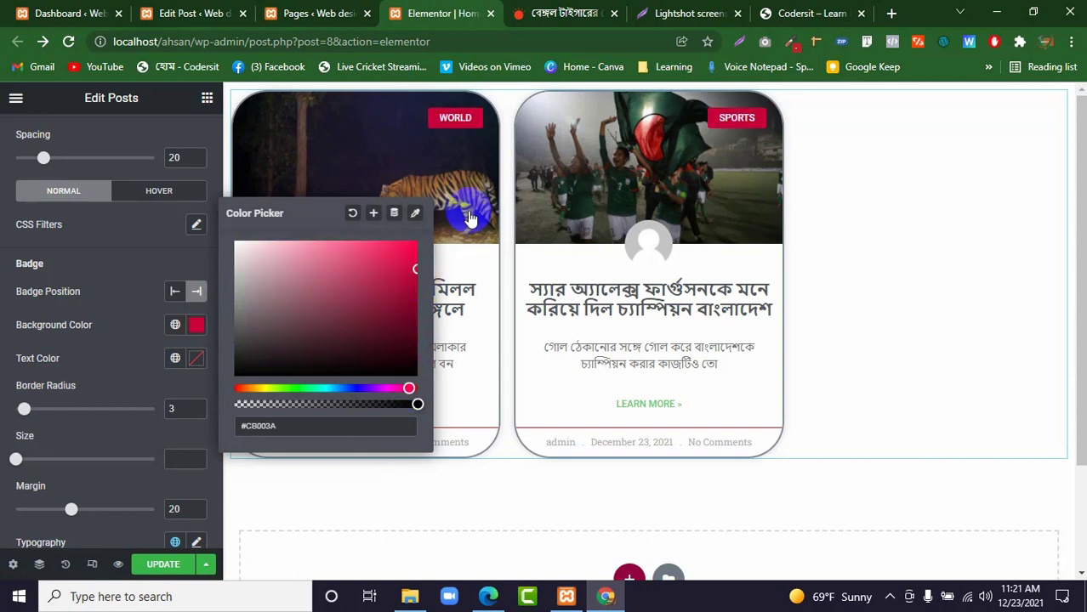
left_click(145, 301)
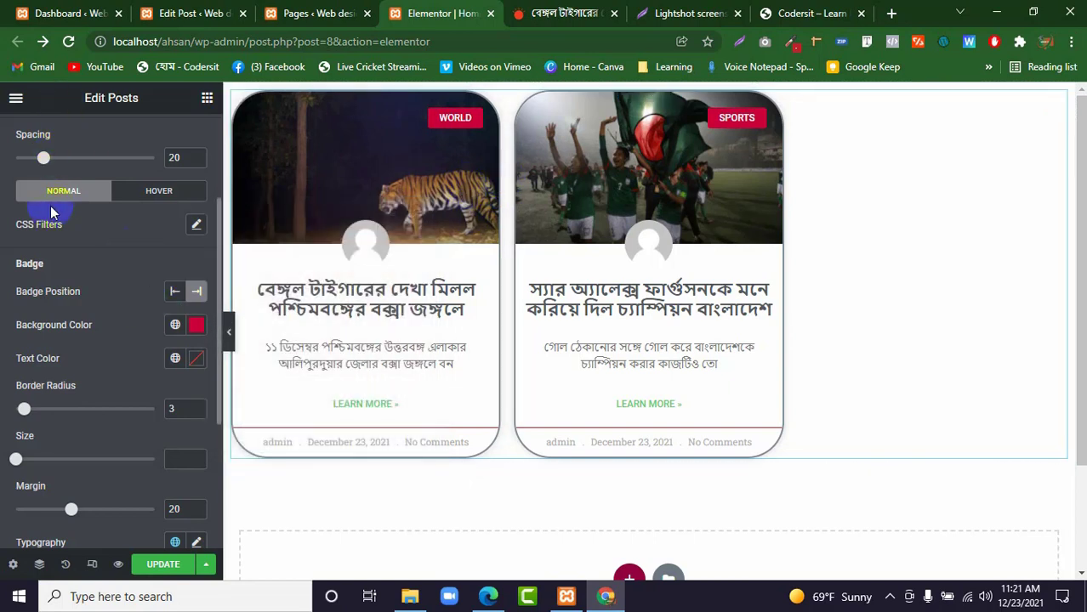
scroll(64, 208, "up", 2)
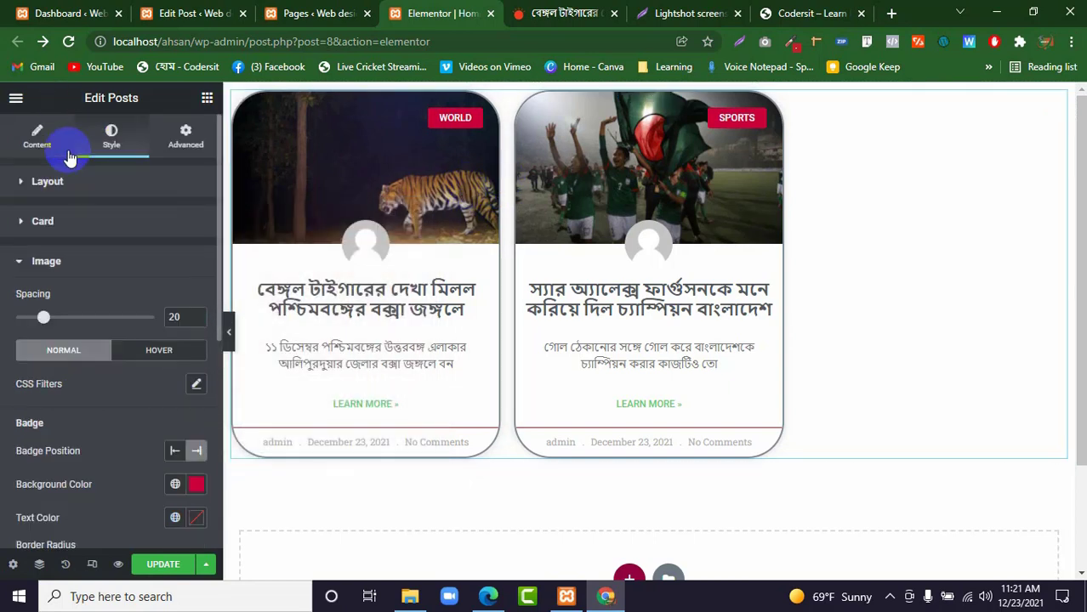
left_click(51, 261)
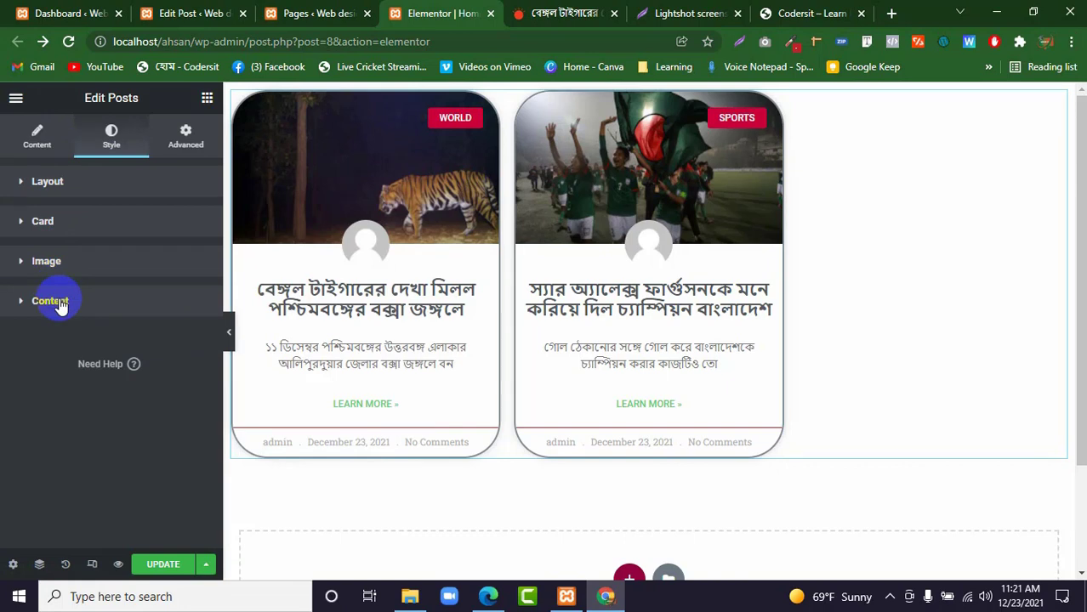
Set the post title color to the blue #156DD7 in the Content style settings.
left_click(56, 301)
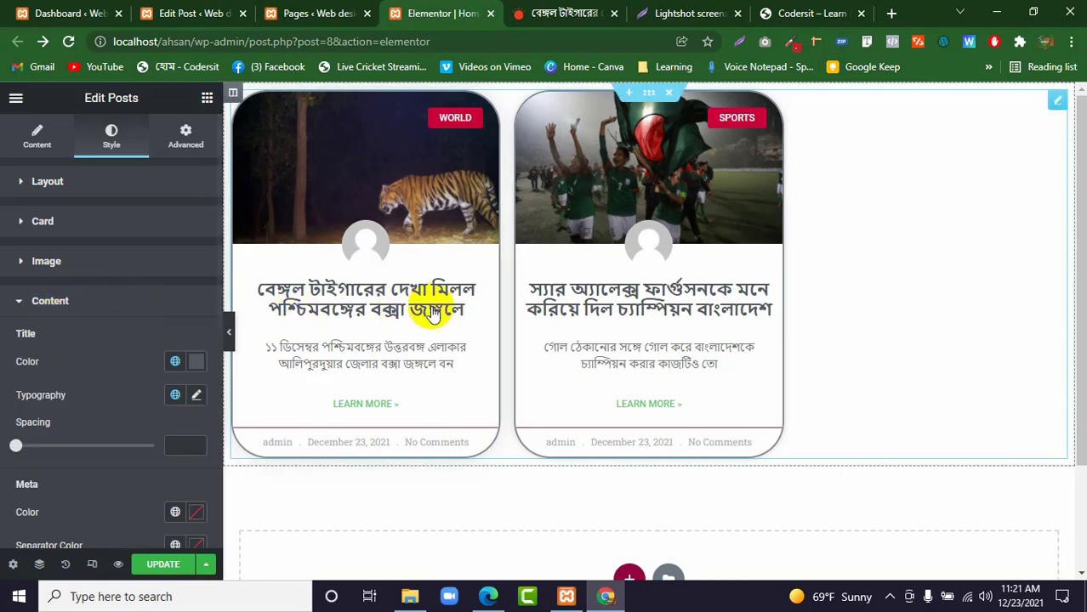
left_click(198, 364)
left_click(278, 157)
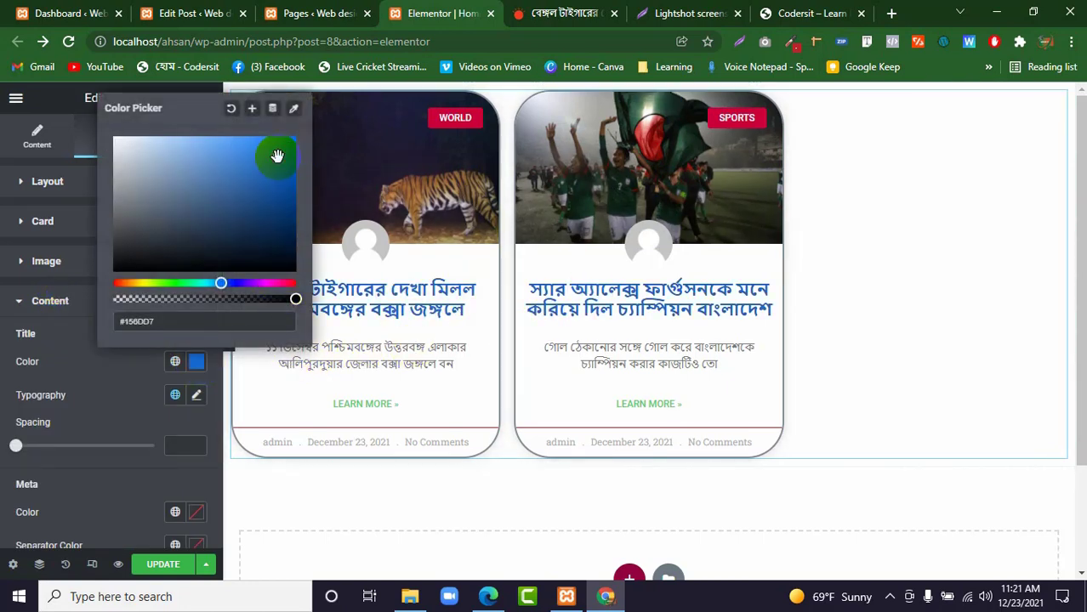
left_click(104, 351)
Set the post excerpt's text color to black.
scroll(104, 422, "down", 2)
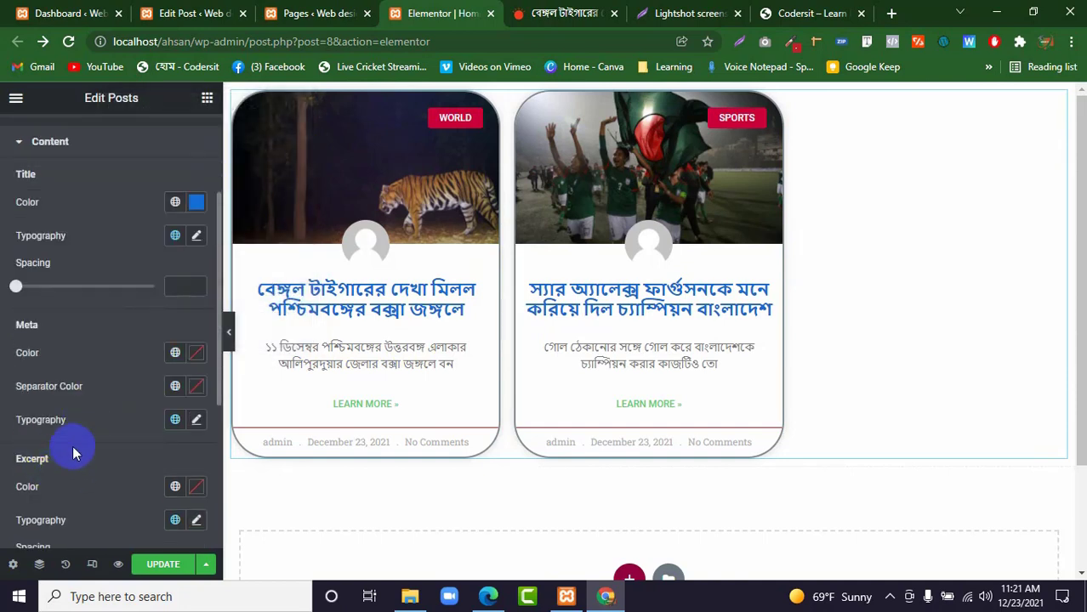
scroll(94, 441, "down", 3)
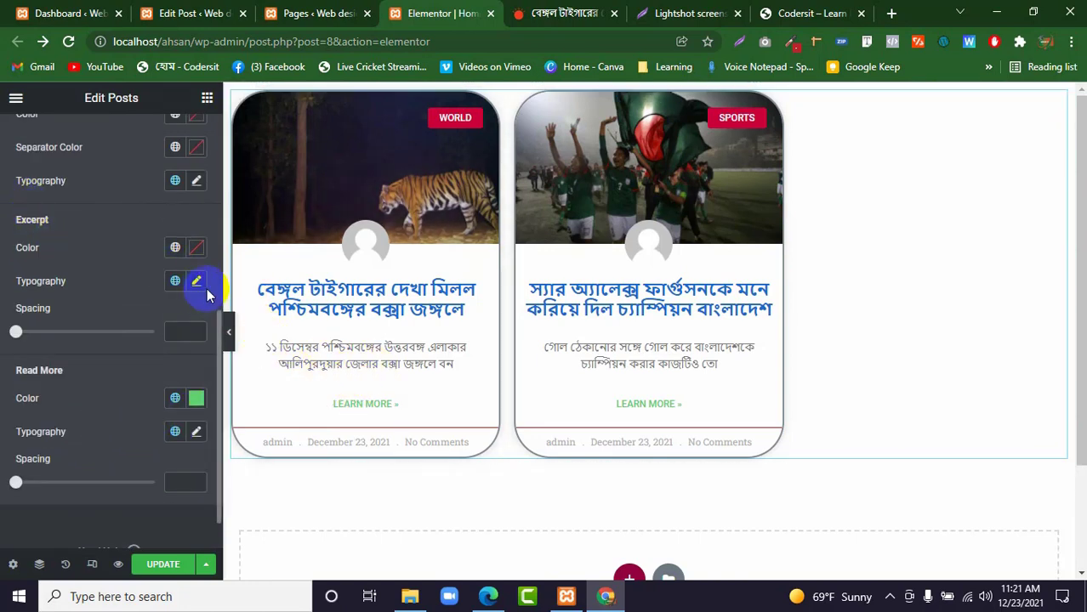
left_click(196, 246)
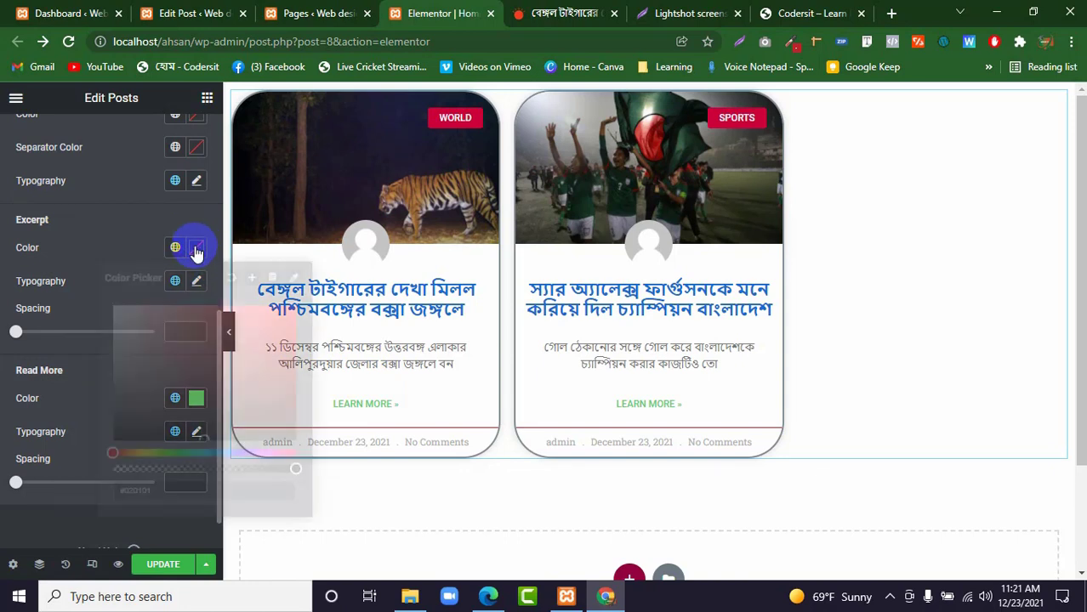
left_click_drag(154, 327, 127, 443)
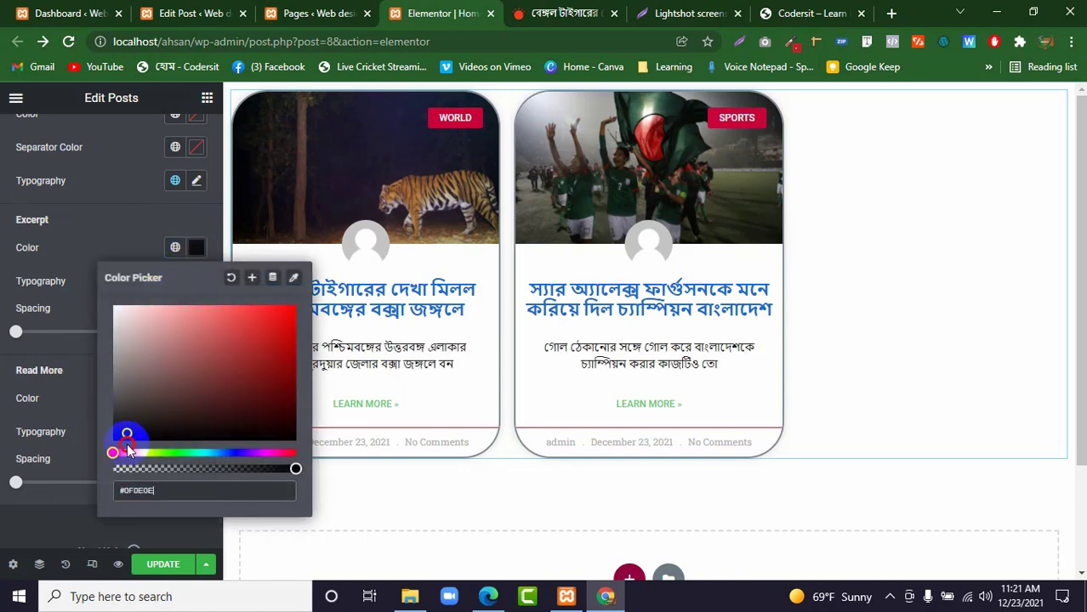
left_click(75, 422)
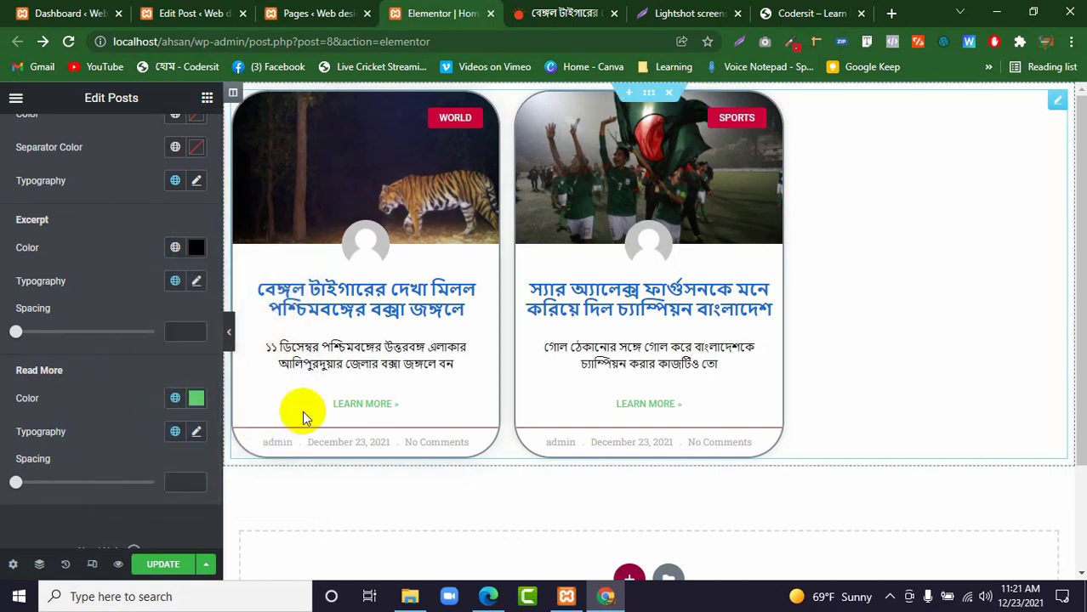
Set the Read More link color to the red #FF0000 and close the Content style settings.
left_click(199, 399)
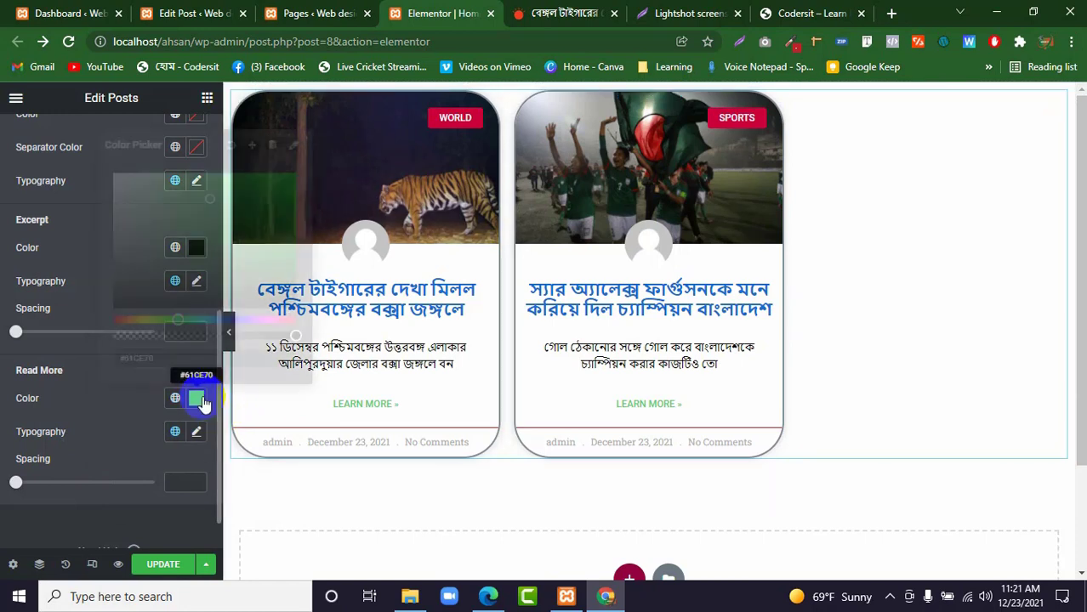
left_click(236, 319)
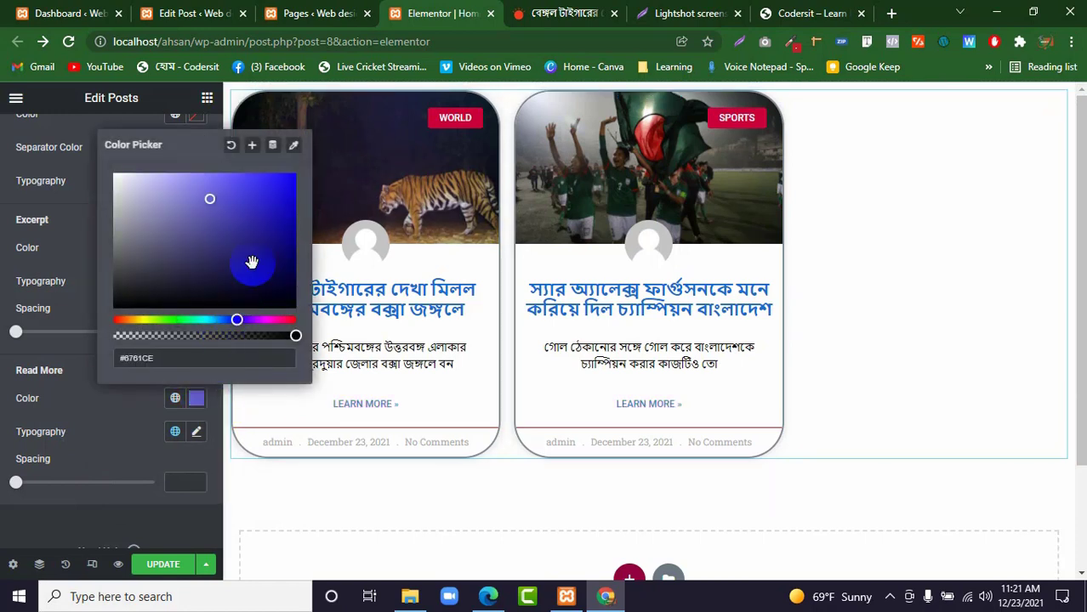
left_click_drag(284, 316, 323, 329)
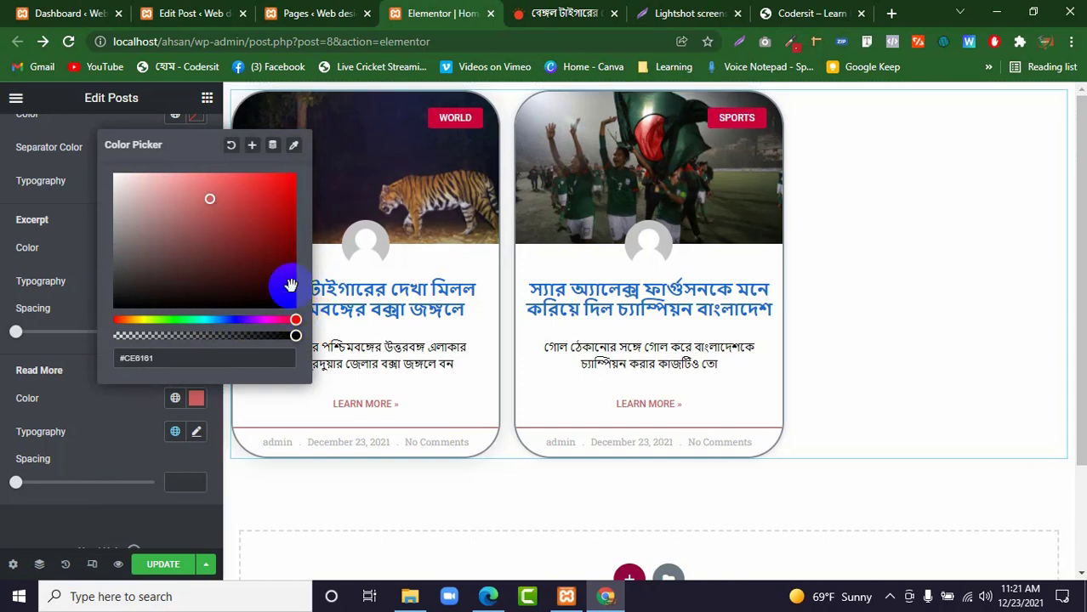
left_click_drag(287, 287, 296, 148)
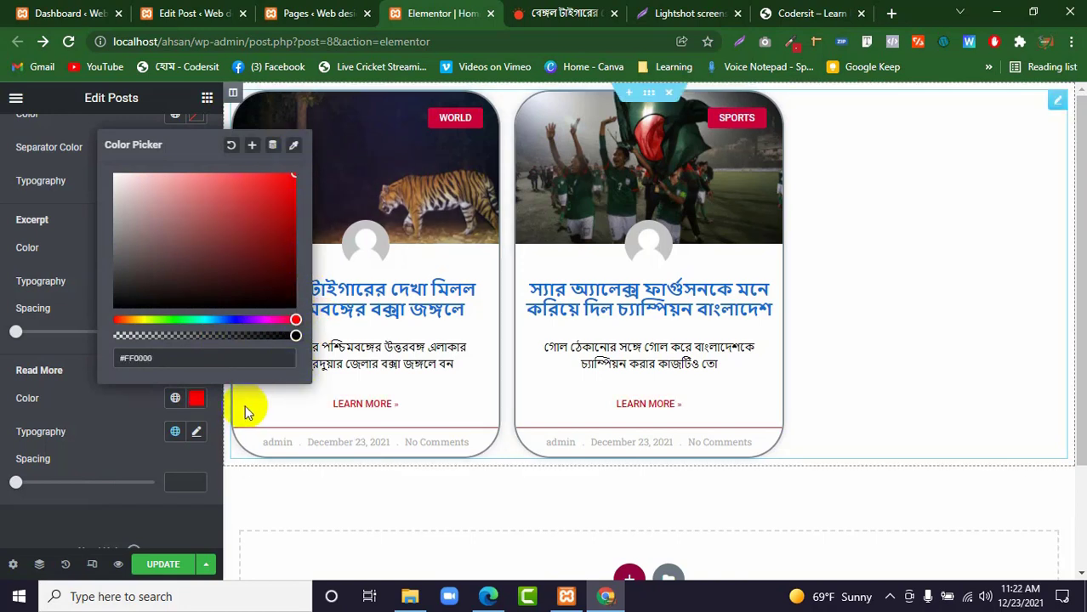
left_click(124, 399)
scroll(150, 357, "up", 5)
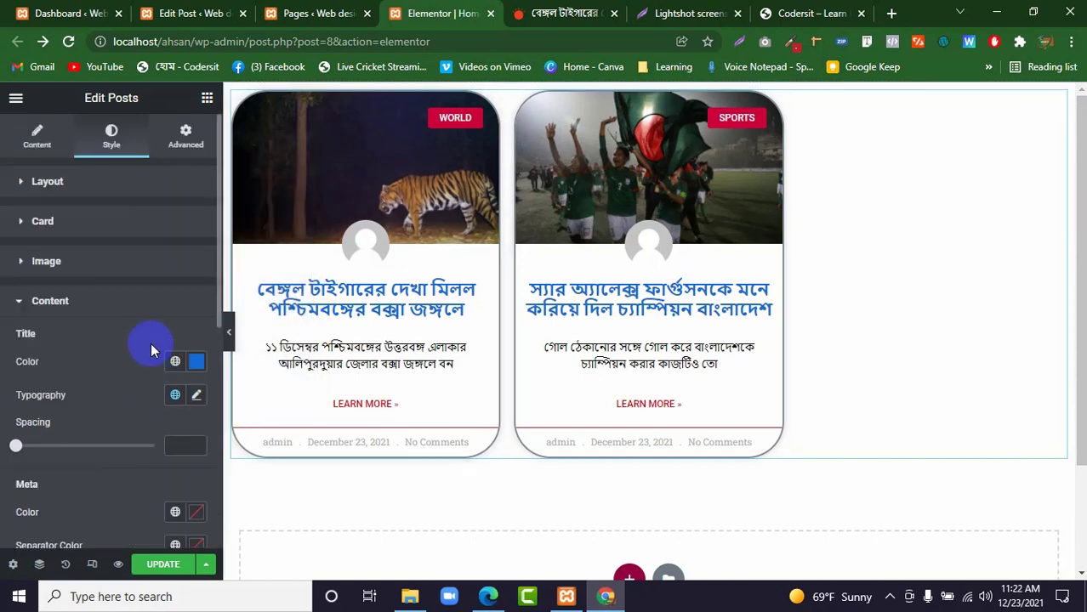
left_click(73, 304)
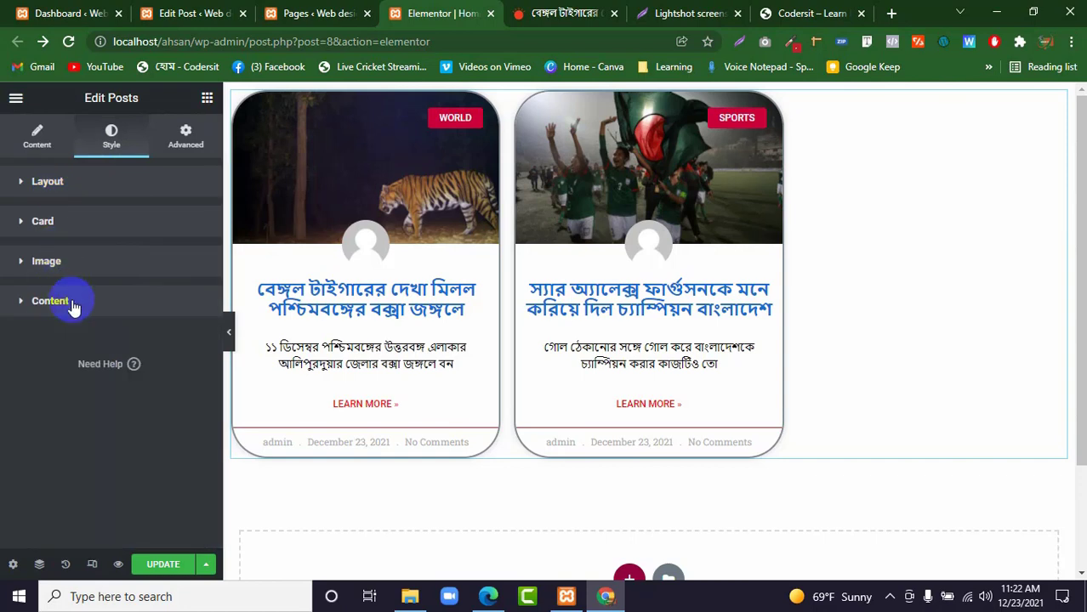
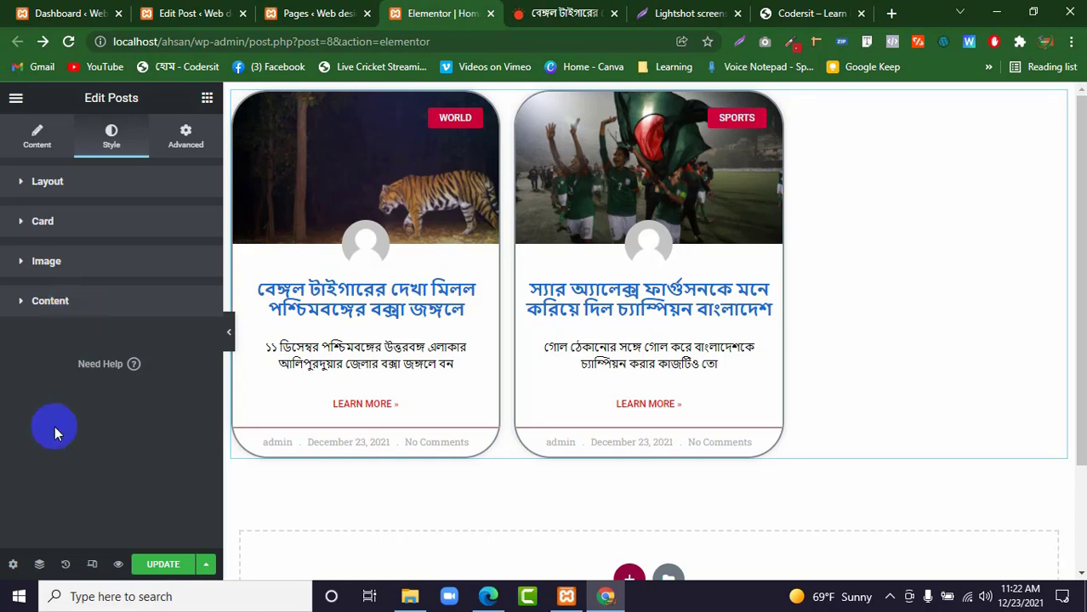
Update the Home page and bring up the Pro widgets in the widget list with the Basic category collapsed.
left_click(174, 565)
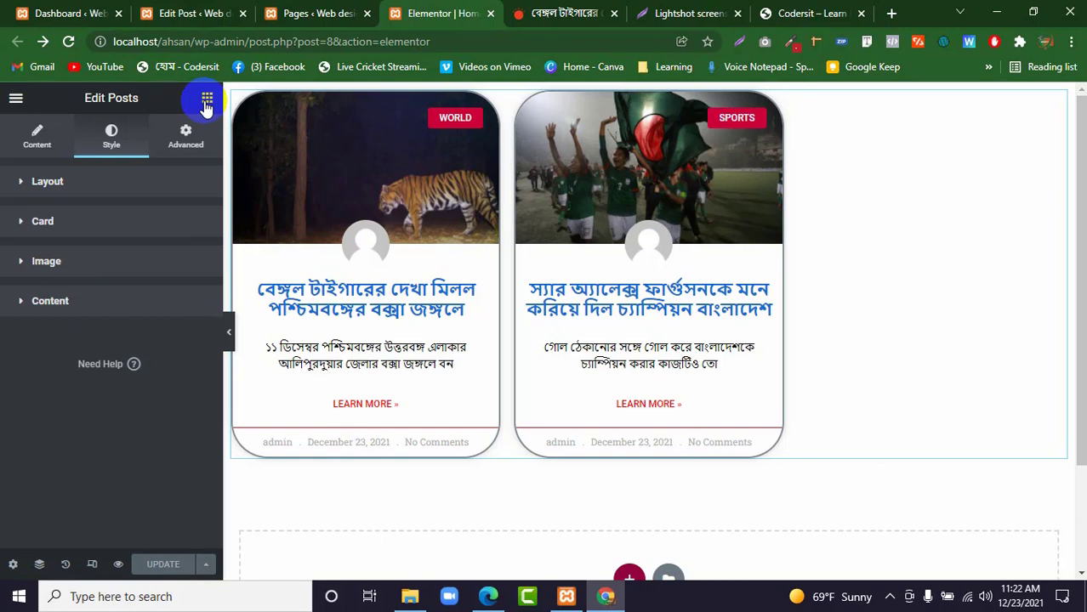
left_click(205, 102)
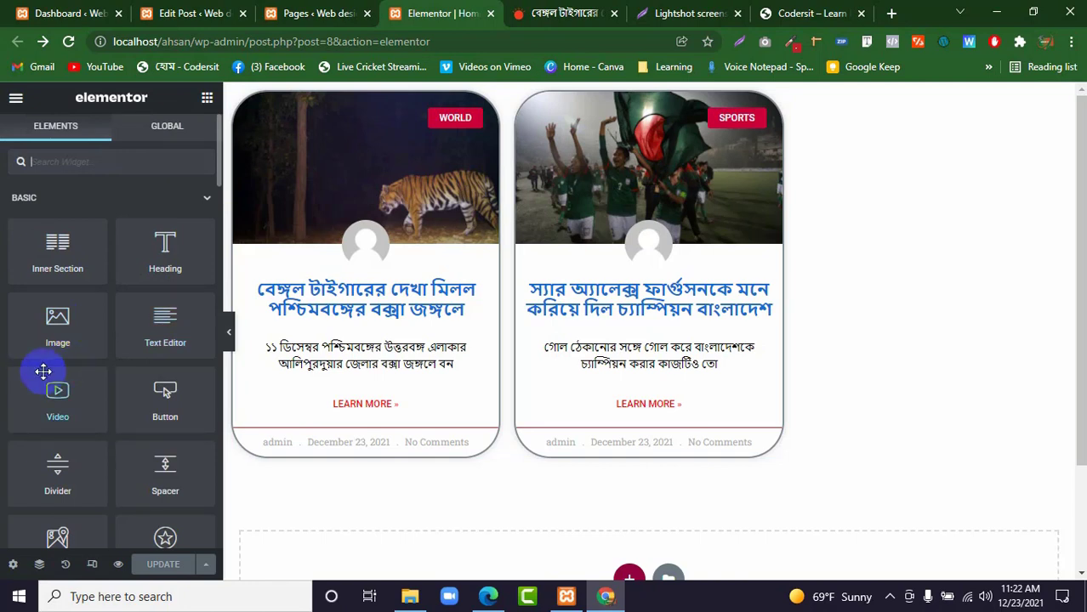
scroll(44, 372, "down", 4)
scroll(80, 357, "up", 4)
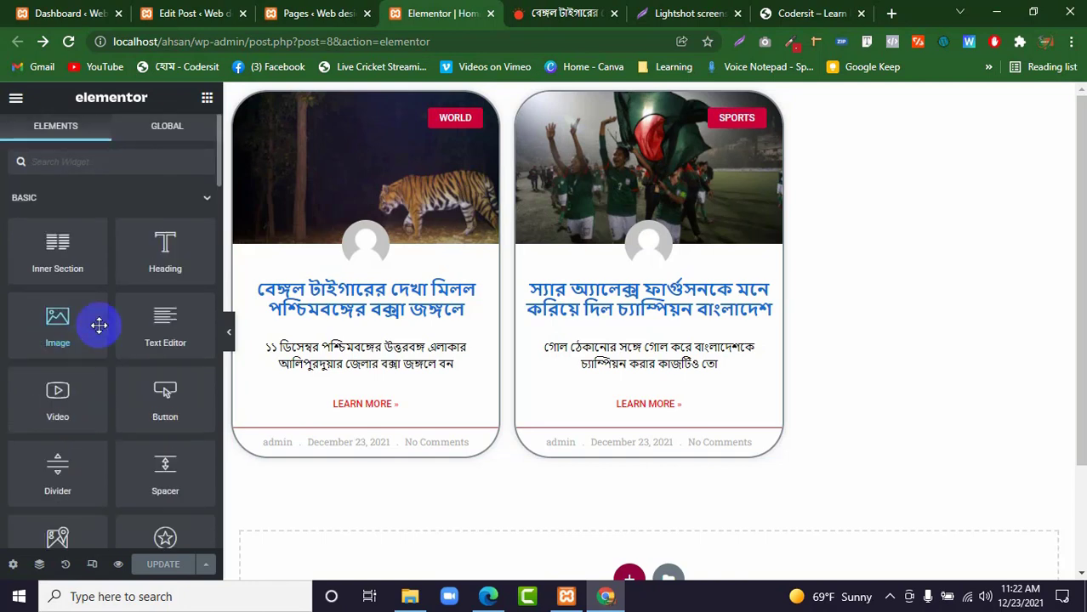
left_click(204, 199)
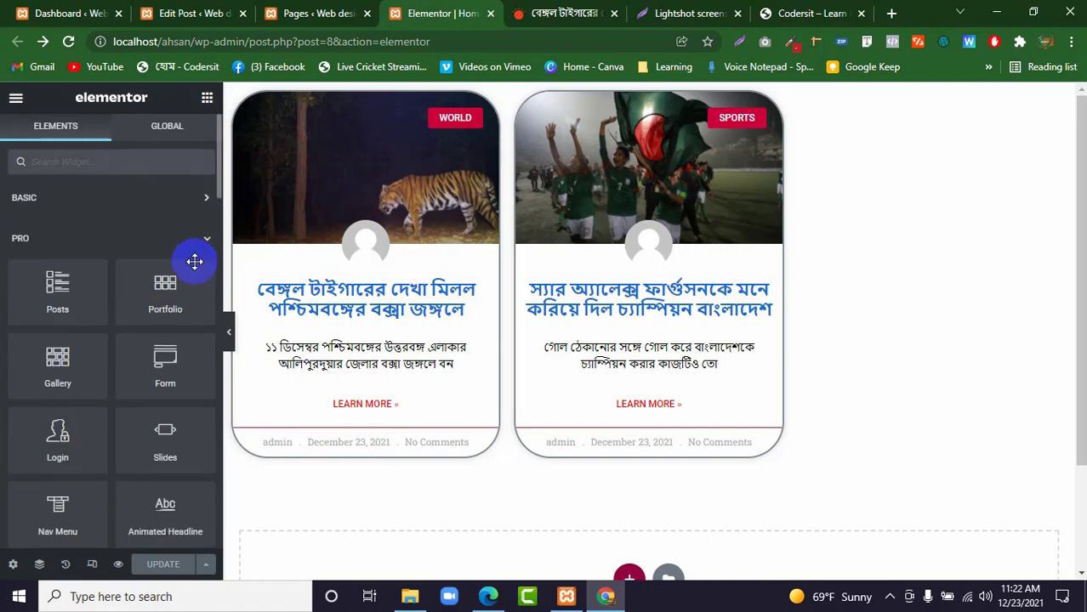
scroll(578, 493, "down", 2)
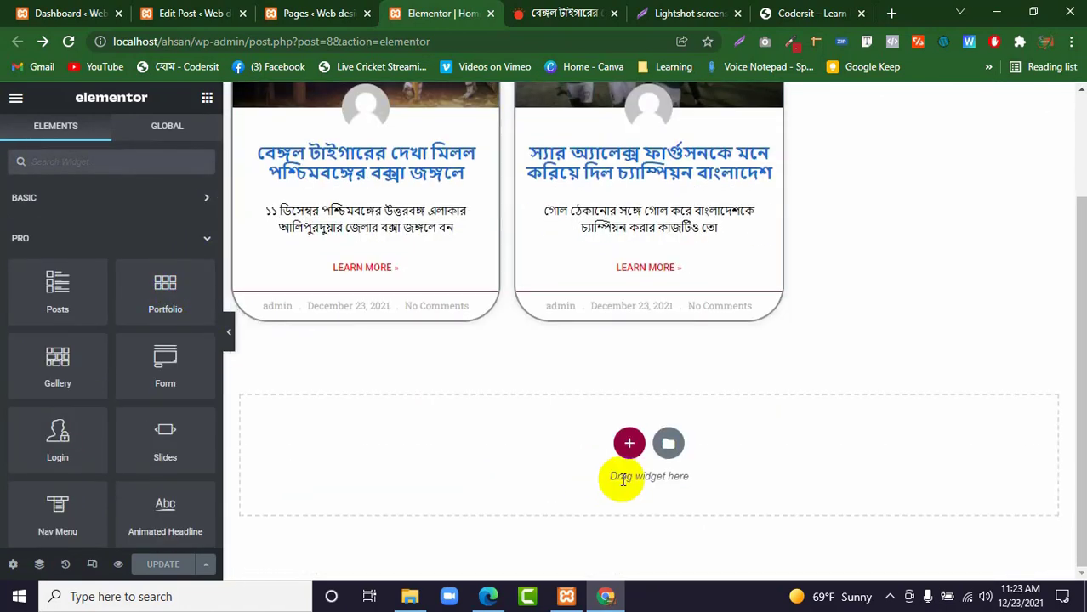
Add a new single-column section below the post cards and return to the widget list.
left_click(628, 443)
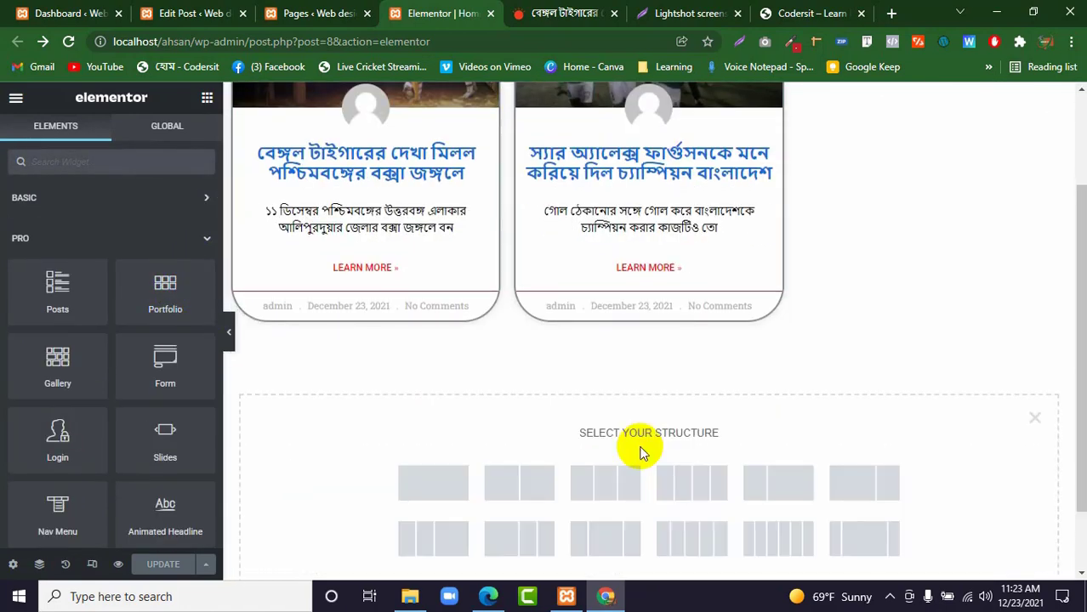
left_click(455, 482)
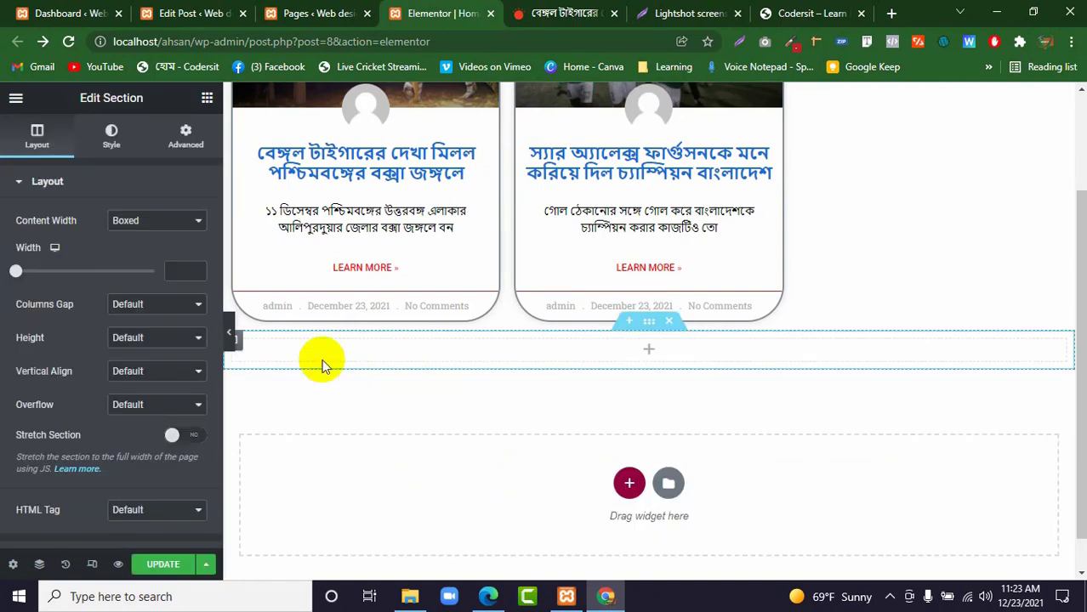
left_click(207, 98)
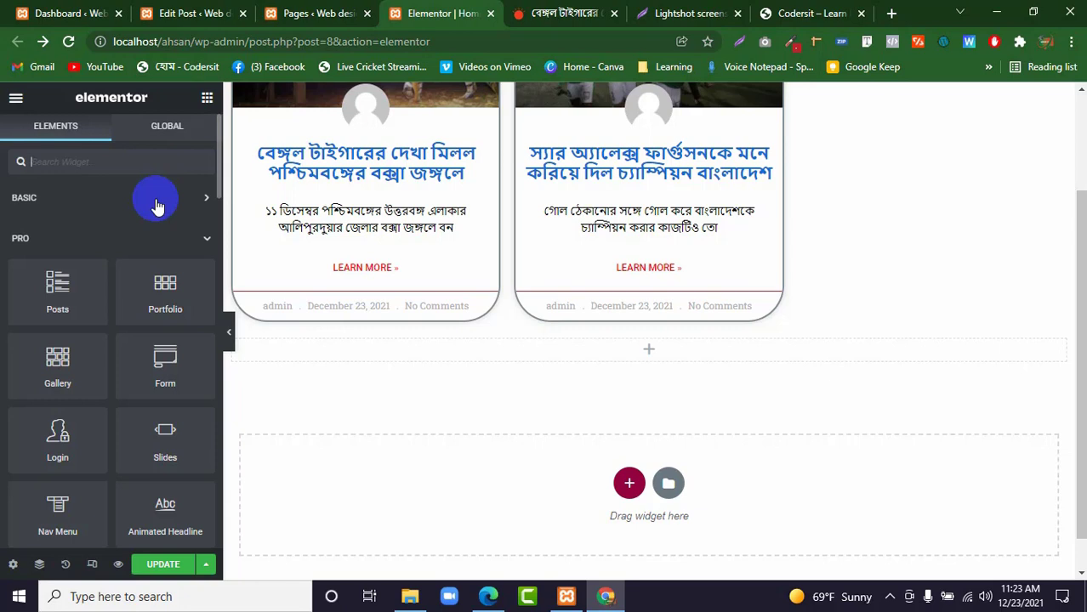
Search Google in a new browser tab for "aksanwp expert" and open the portfolio website's home page.
left_click(891, 13)
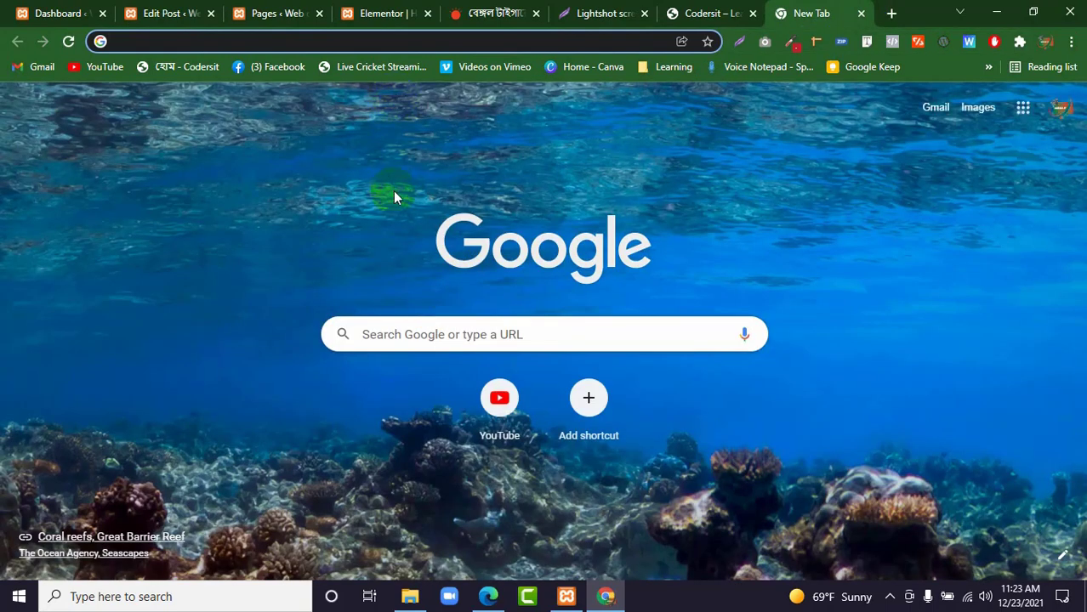
left_click(372, 353)
left_click(372, 342)
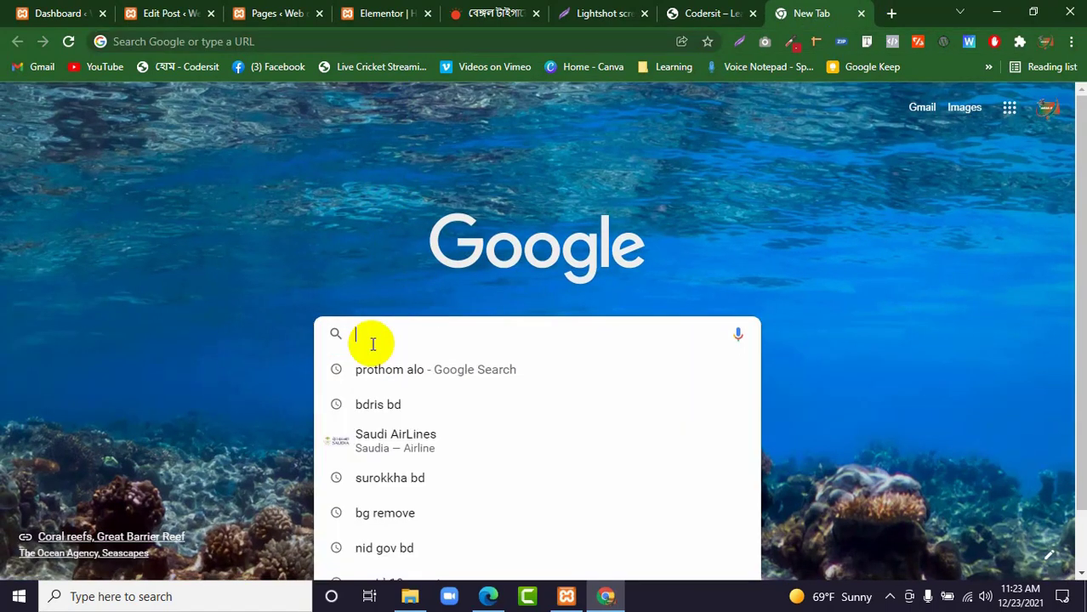
type("aksan")
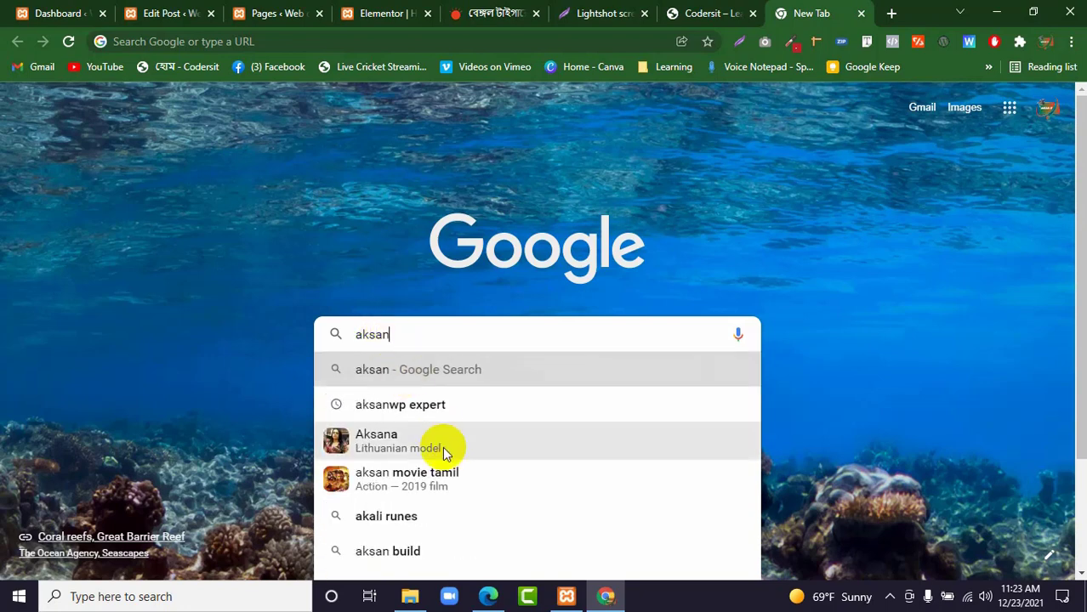
left_click(435, 409)
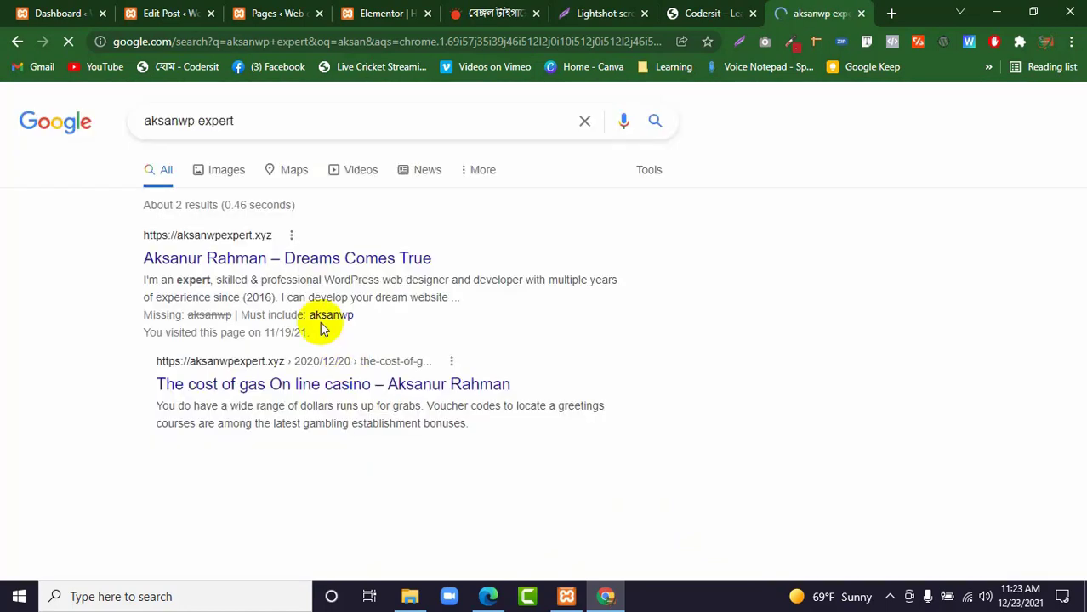
left_click(285, 259)
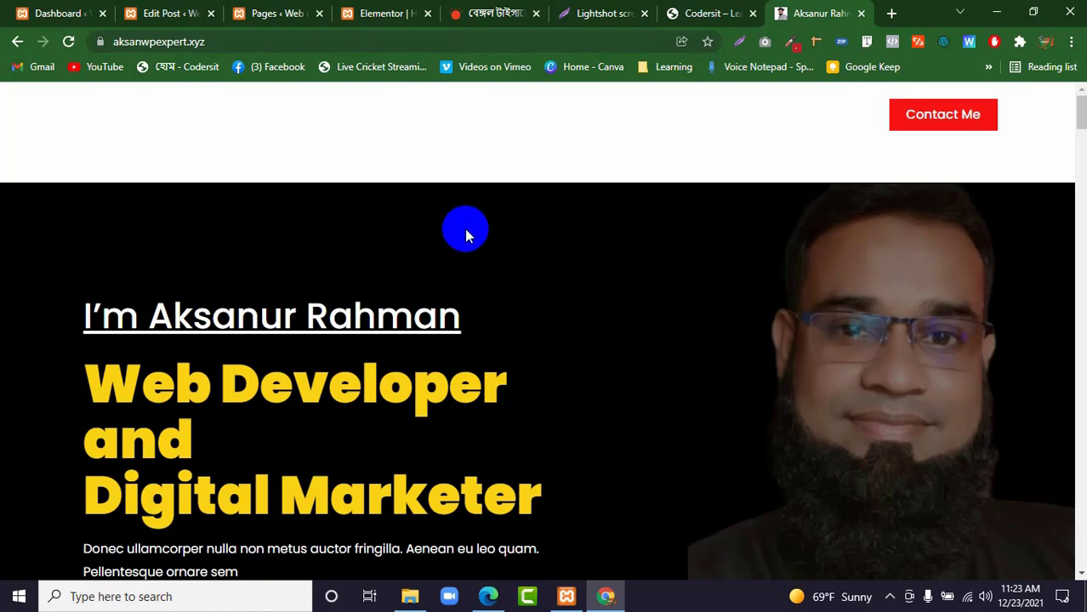
Look through the portfolio website's services, skills and working process sections and examine its grid of project cards.
scroll(464, 228, "down", 4)
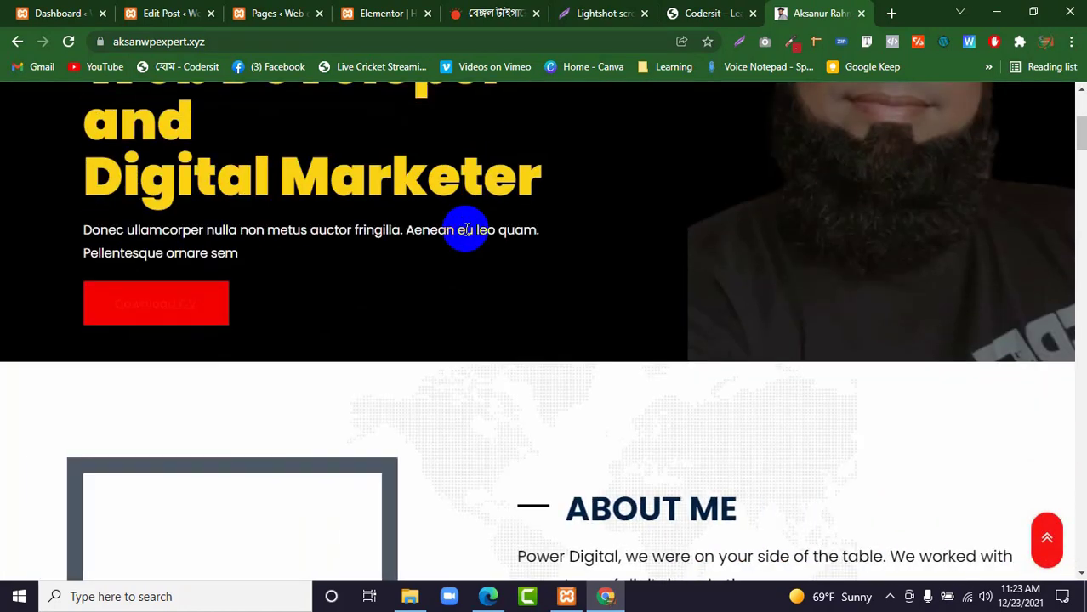
scroll(352, 223, "up", 4)
scroll(471, 256, "down", 6)
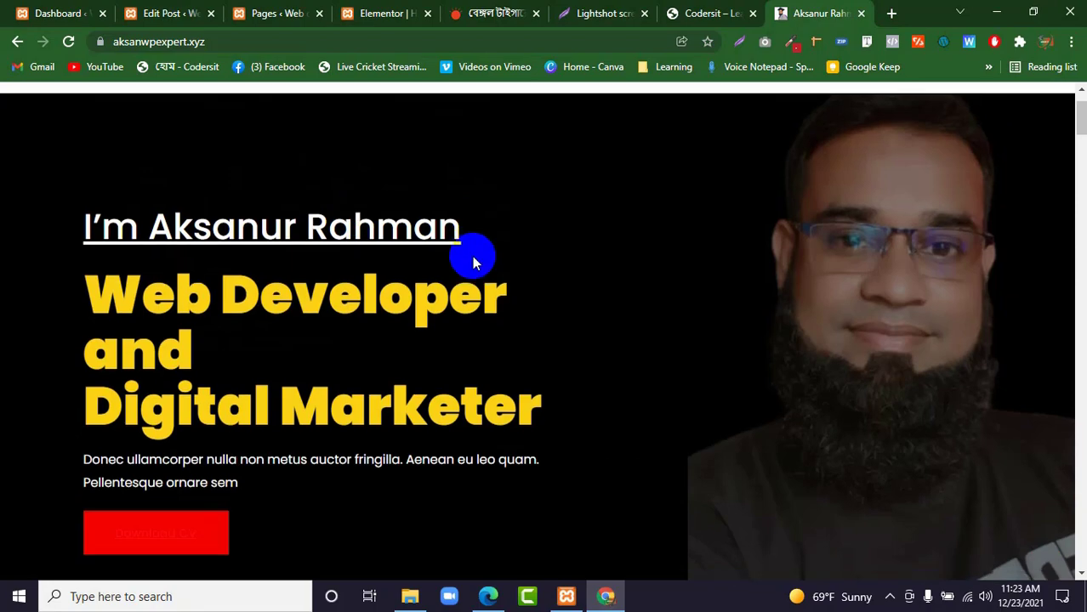
scroll(473, 256, "down", 4)
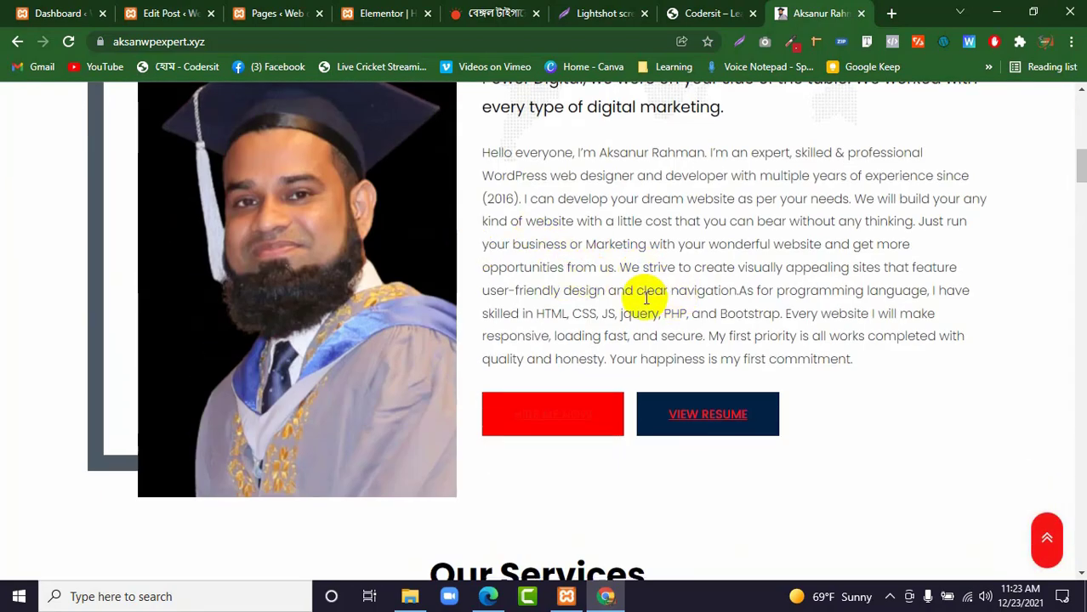
scroll(588, 289, "down", 6)
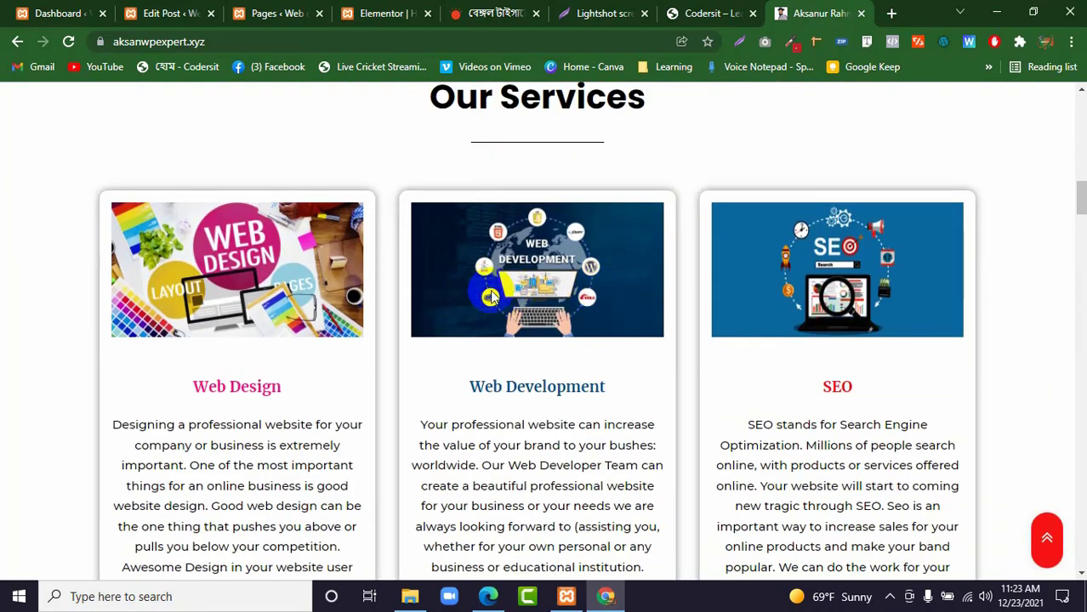
scroll(493, 293, "down", 6)
scroll(492, 294, "down", 5)
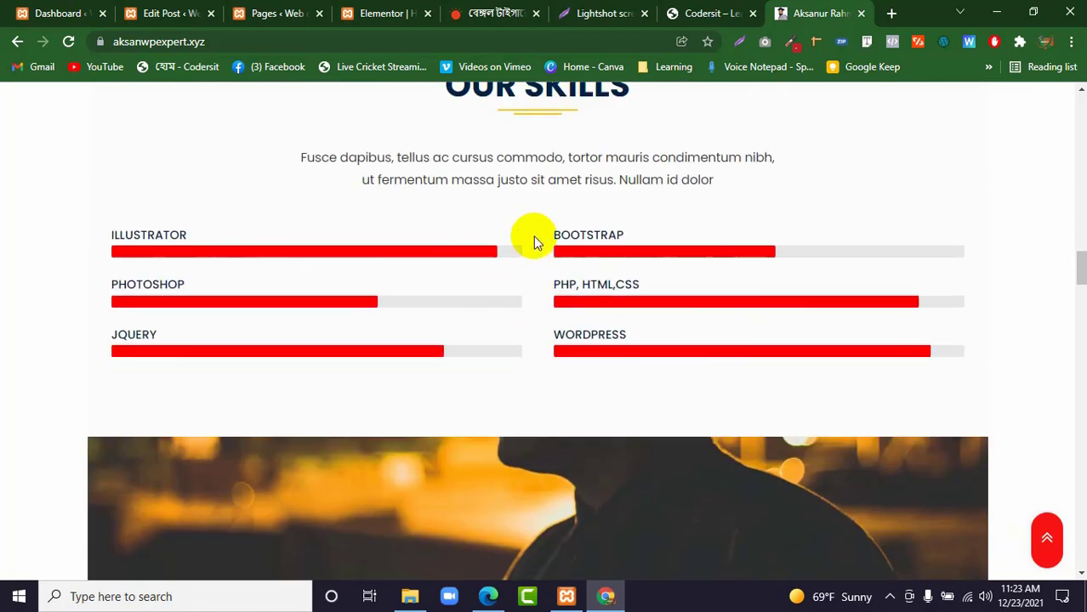
scroll(510, 255, "up", 1)
scroll(480, 268, "down", 5)
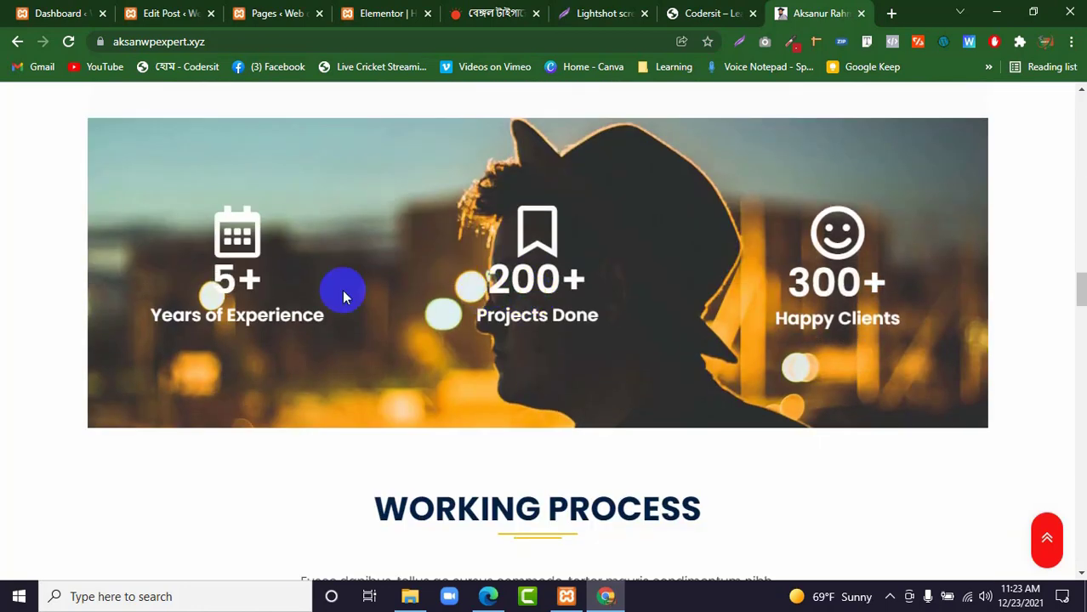
scroll(466, 292, "down", 8)
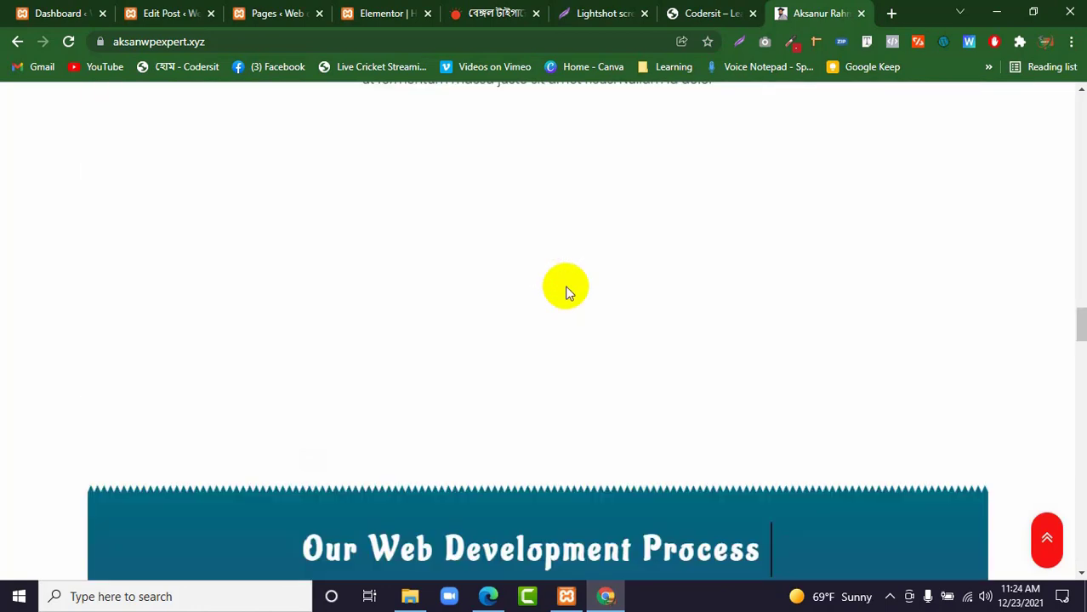
scroll(561, 289, "down", 4)
scroll(514, 280, "up", 6)
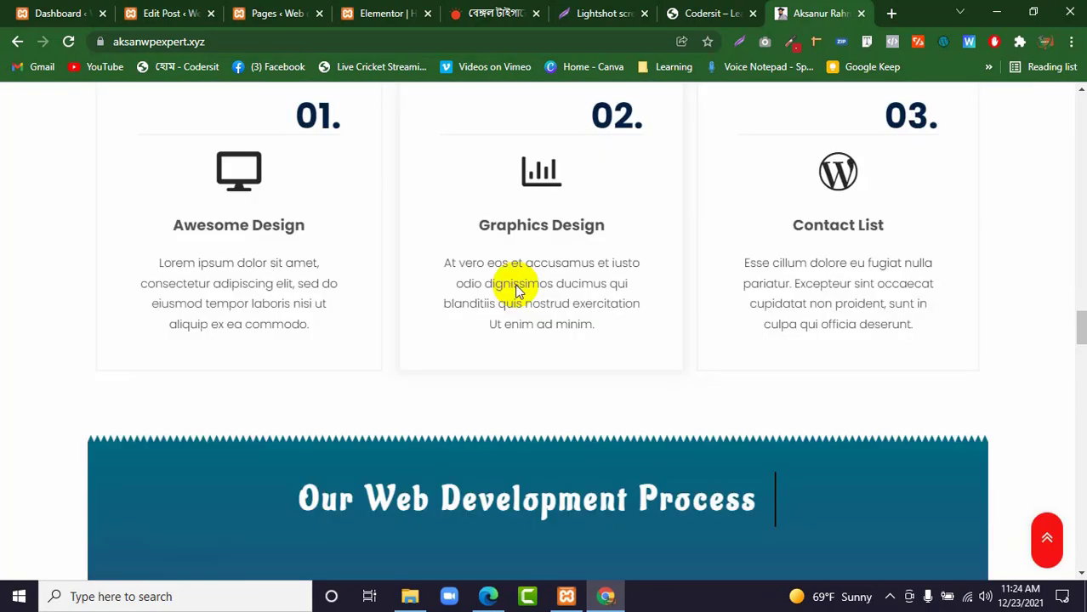
scroll(514, 283, "down", 15)
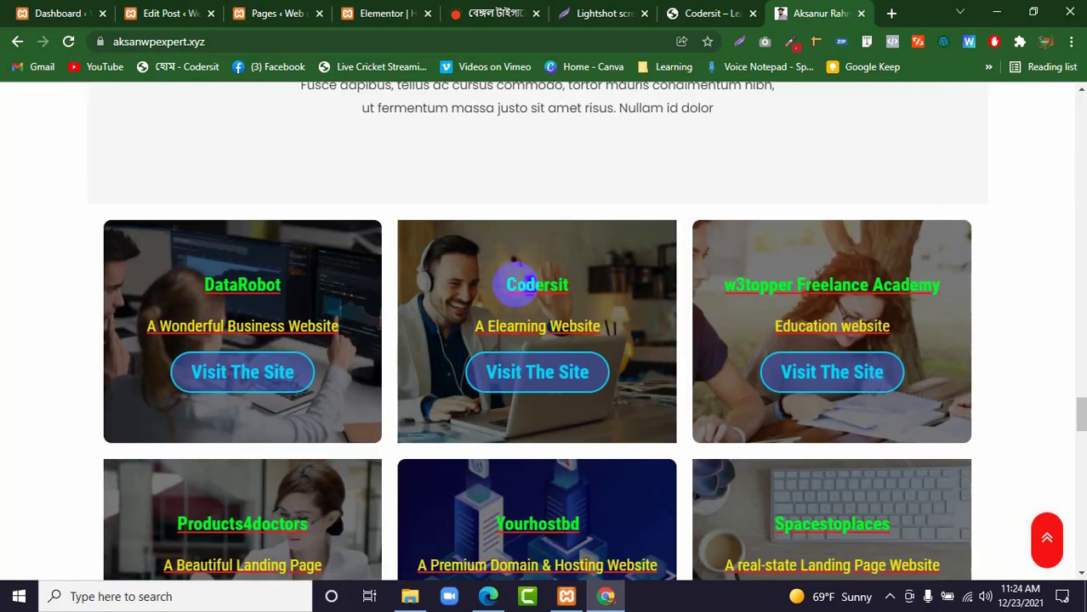
scroll(464, 225, "up", 3)
scroll(498, 236, "down", 3)
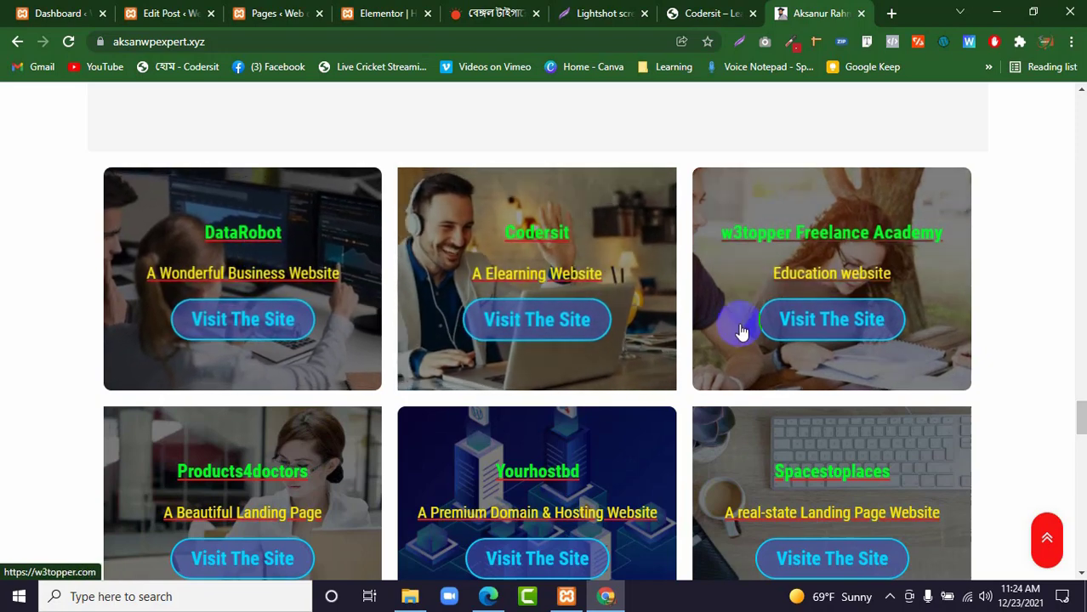
scroll(734, 333, "down", 4)
scroll(734, 333, "up", 4)
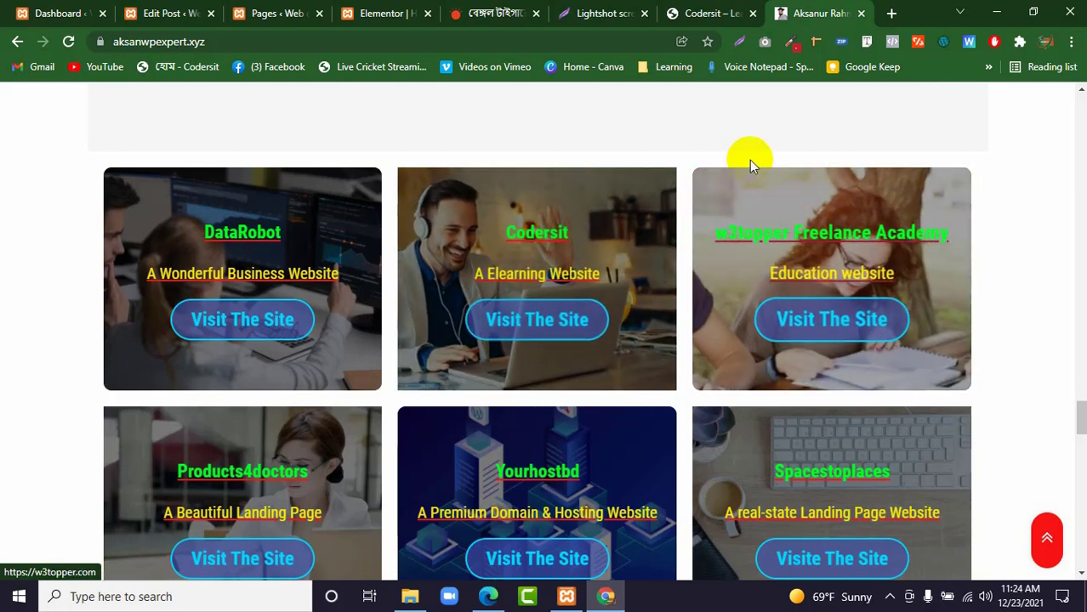
Return to the Elementor editor of the Home page and place a Portfolio widget in the empty section.
left_click(374, 12)
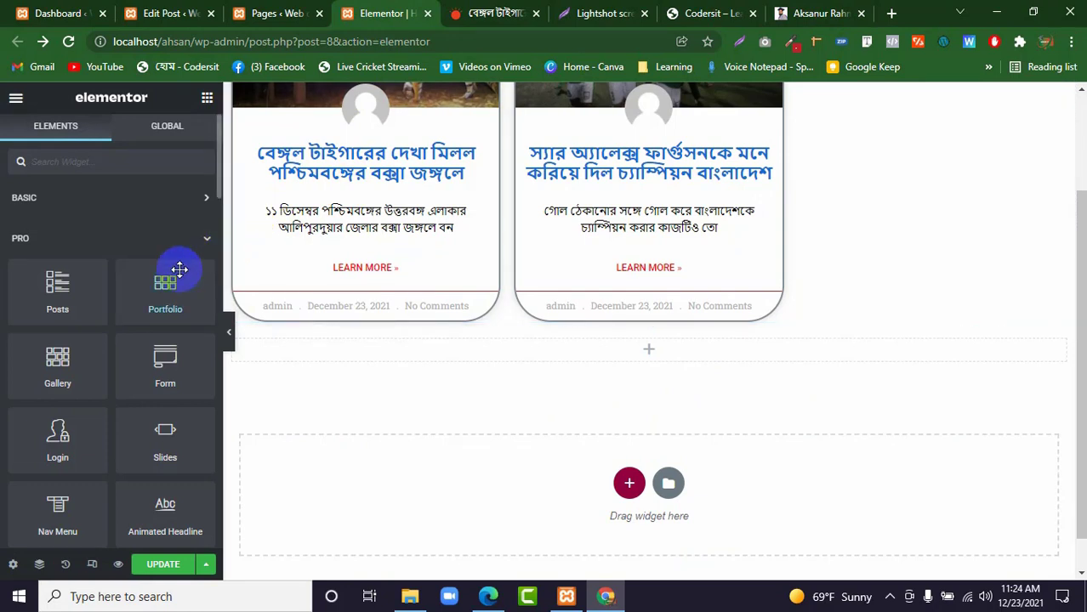
left_click_drag(182, 293, 425, 349)
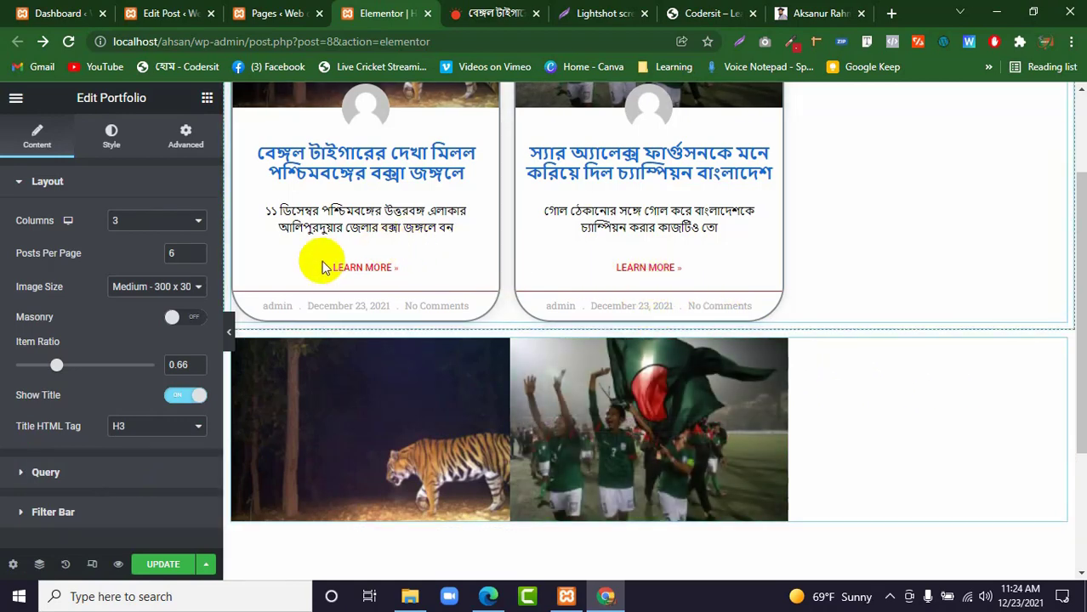
right_click(144, 7)
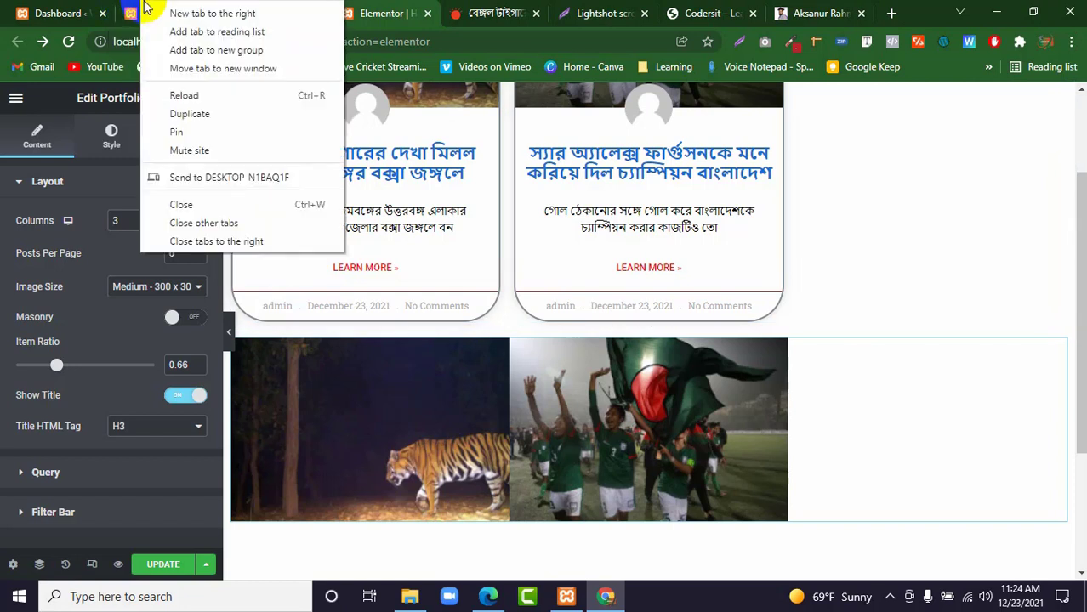
left_click(24, 204)
left_click(27, 202)
left_click(35, 182)
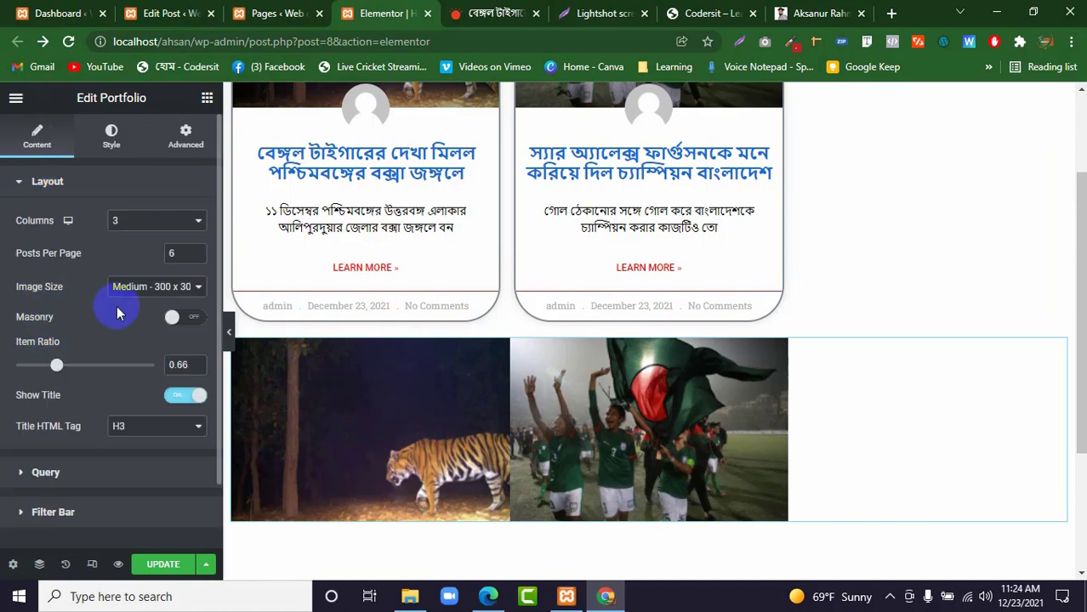
scroll(118, 336, "down", 1)
scroll(117, 336, "up", 1)
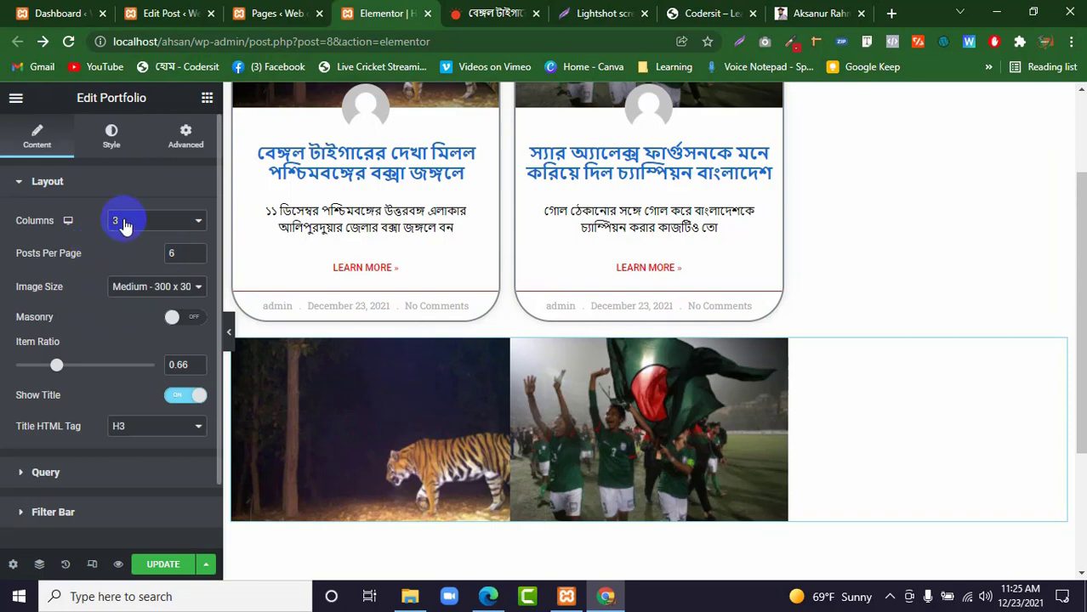
Try the Portfolio widget's layout with 1 column, then set its columns to 2.
left_click(124, 222)
left_click(126, 235)
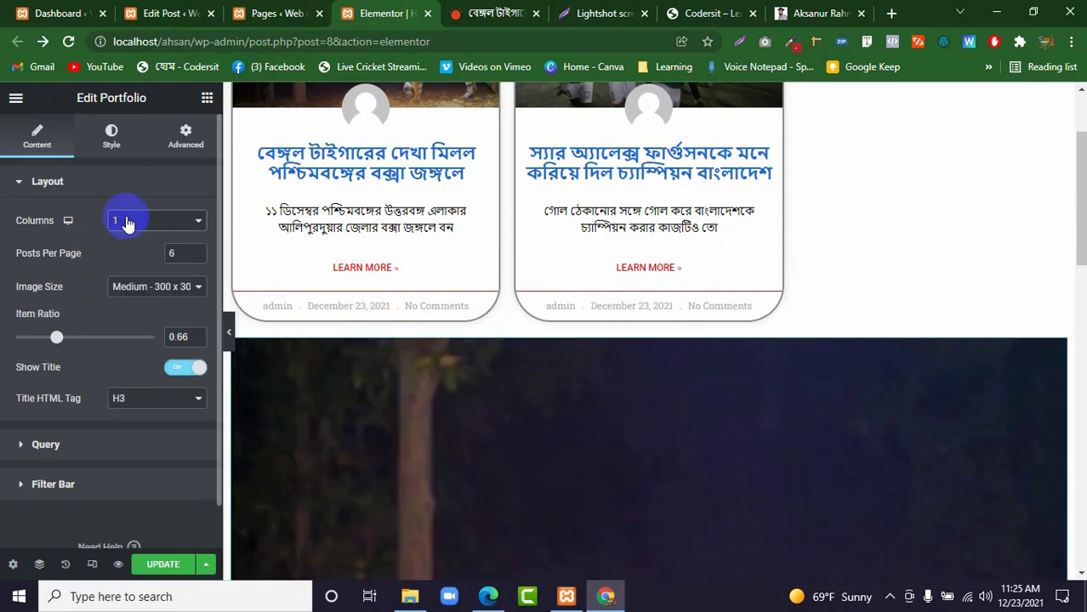
left_click(125, 223)
left_click(151, 245)
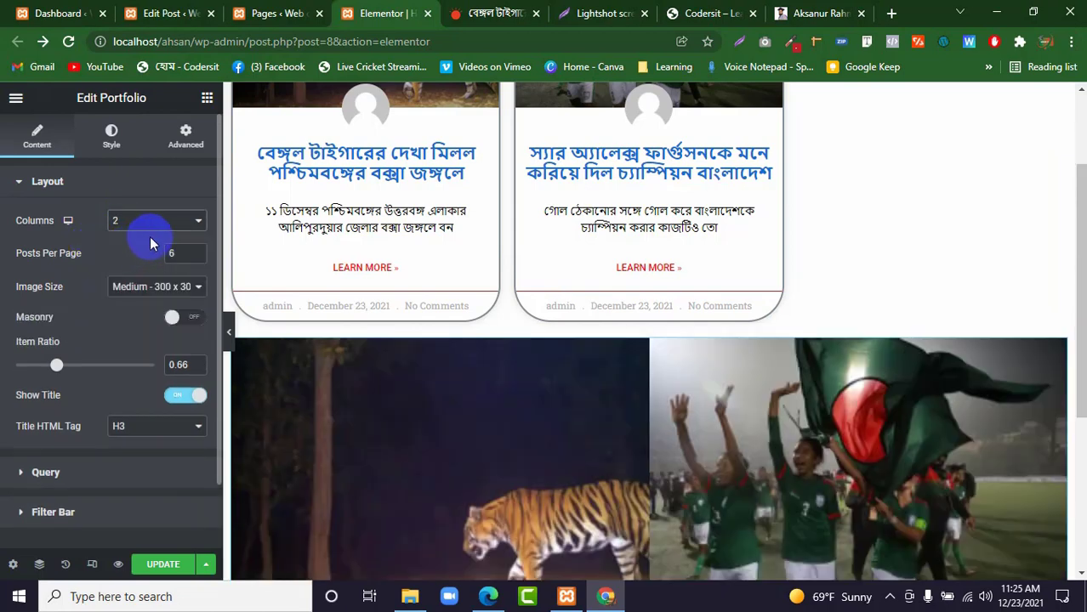
left_click(141, 221)
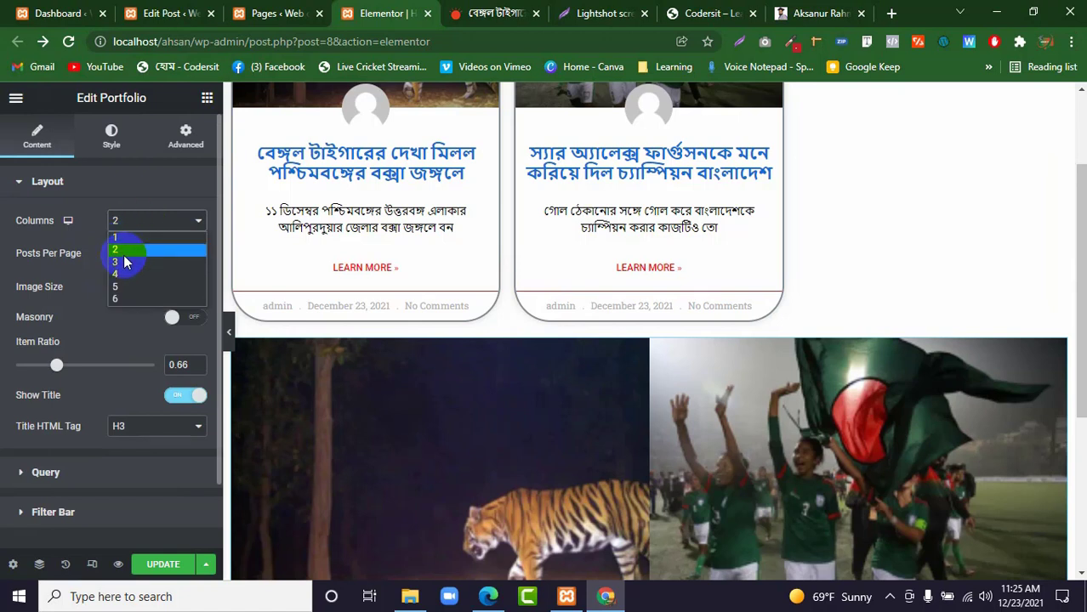
left_click(123, 251)
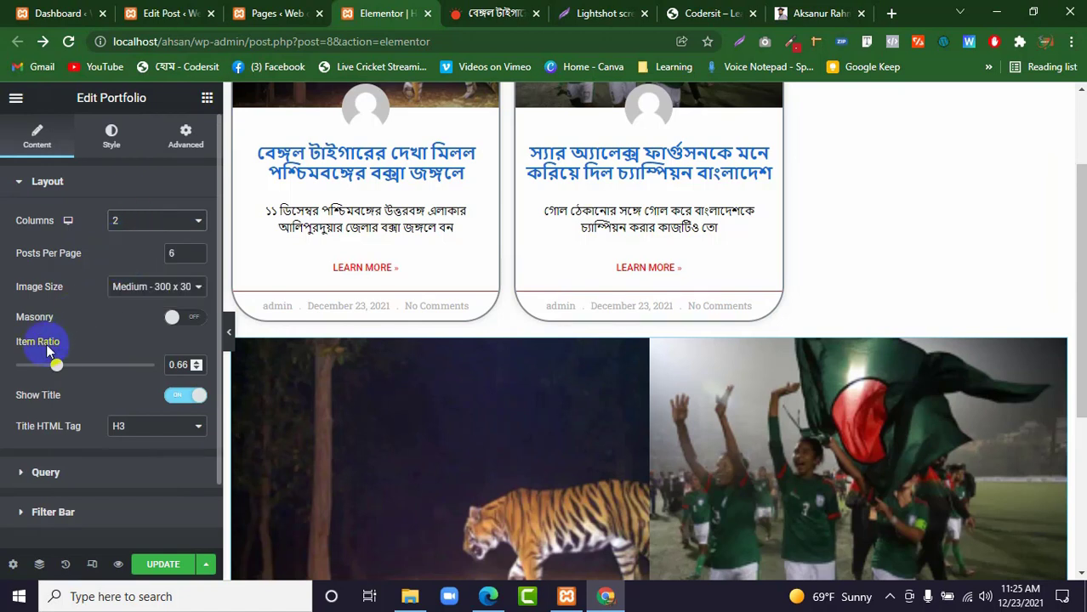
scroll(51, 352, "down", 1)
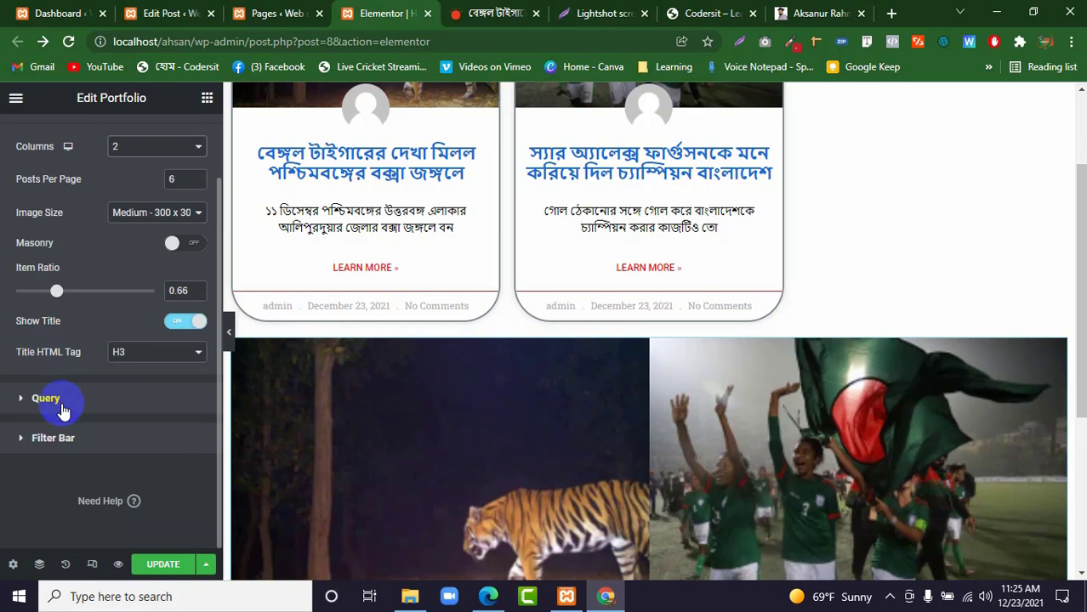
scroll(75, 357, "up", 1)
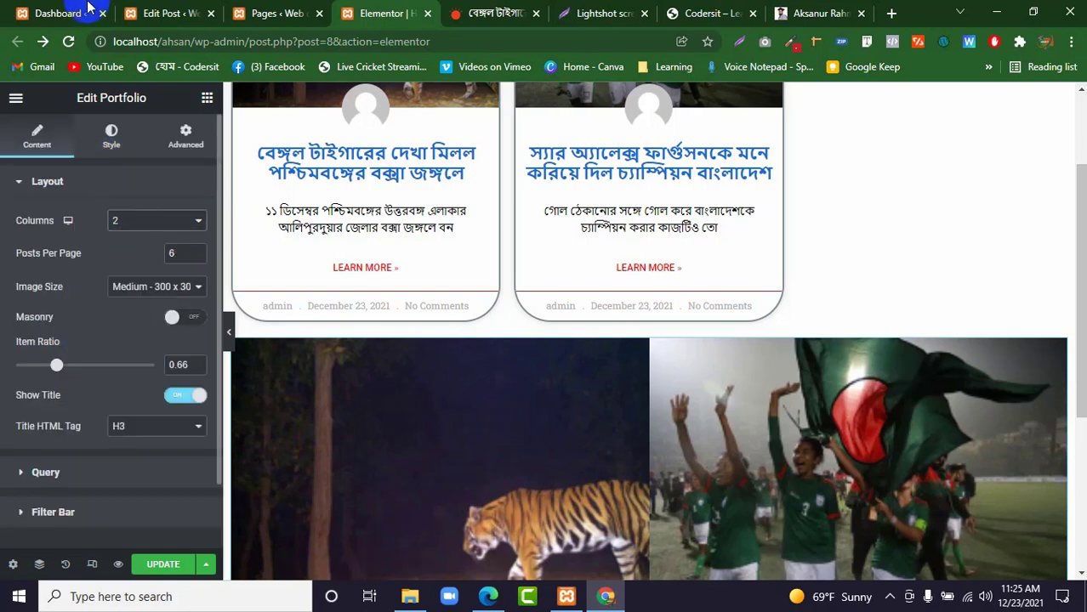
Add a three-column section with a wide middle column below the portfolio and place a Gallery widget in the middle column.
left_click(108, 137)
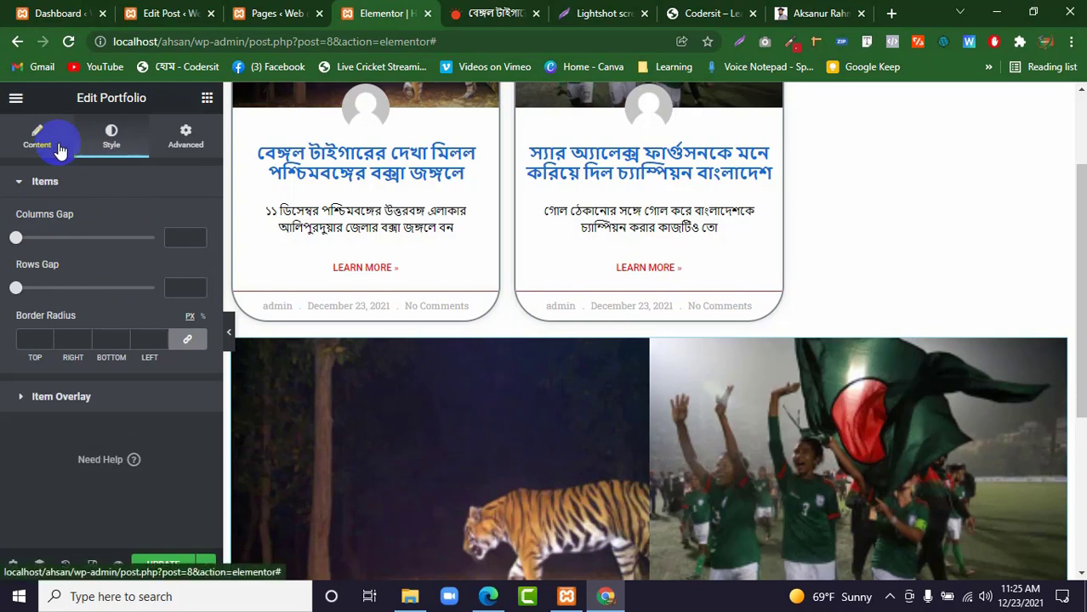
scroll(568, 245, "down", 3)
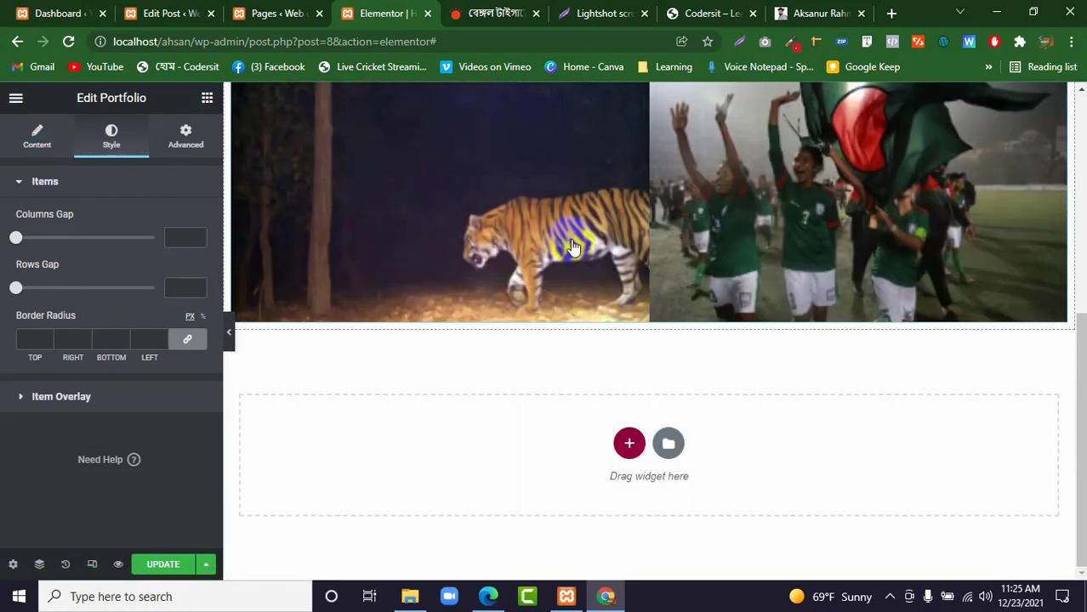
left_click(629, 442)
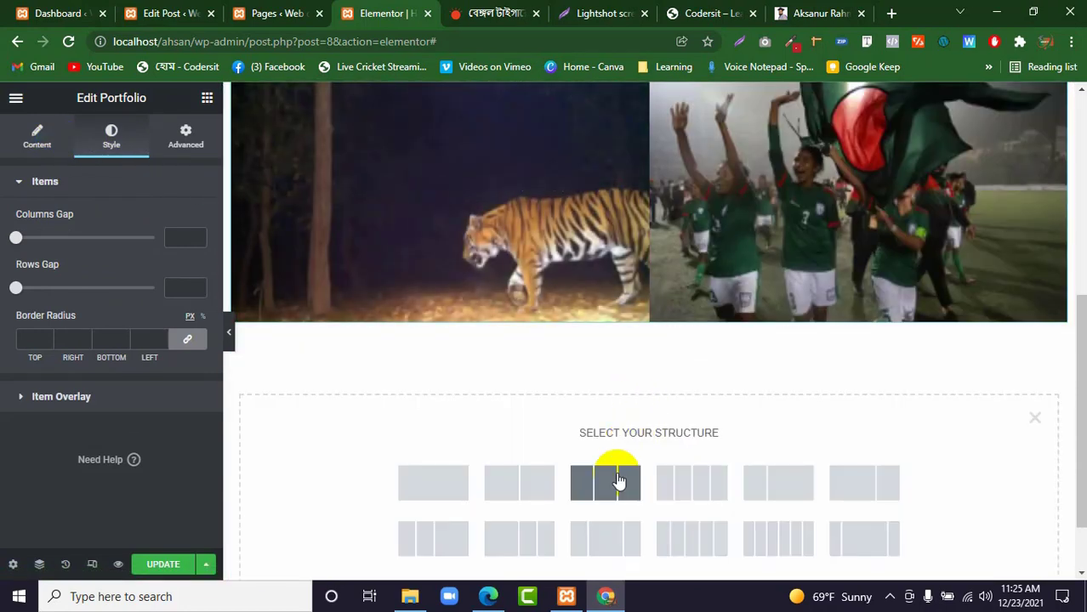
left_click(579, 539)
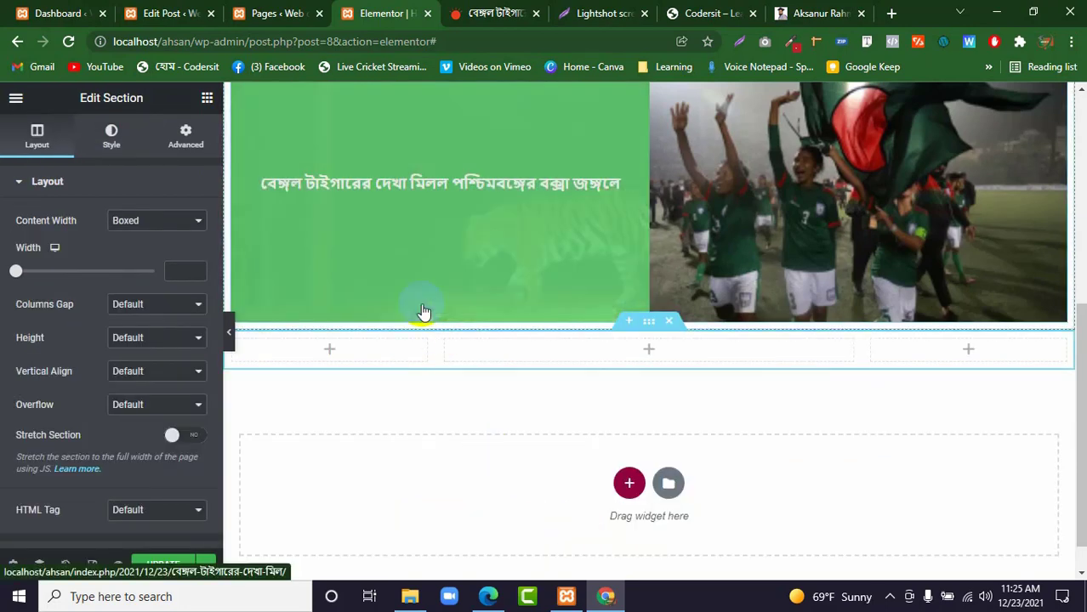
left_click(206, 100)
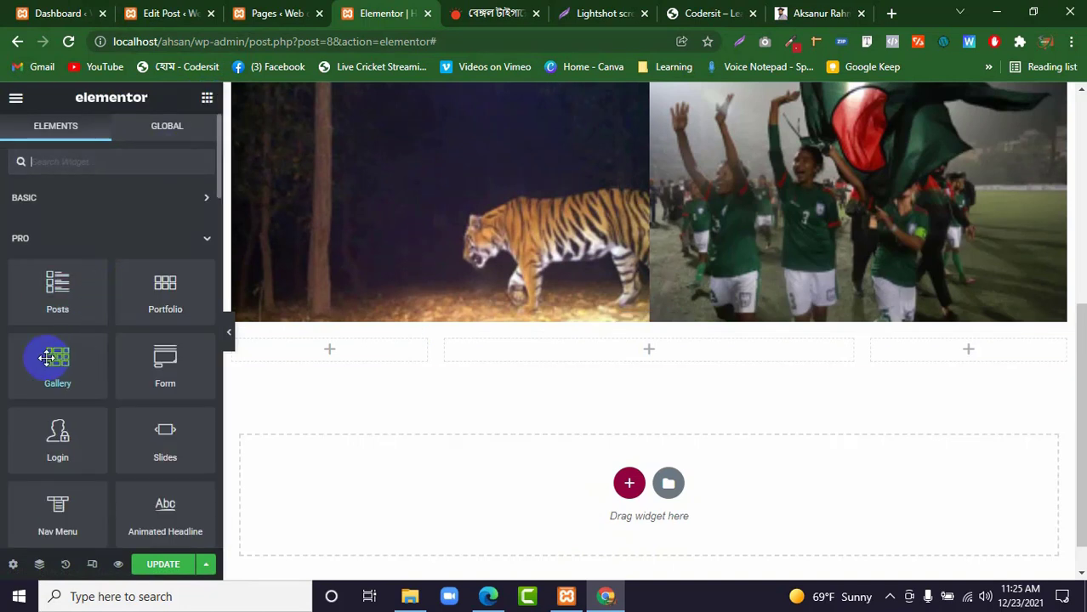
left_click_drag(47, 358, 512, 349)
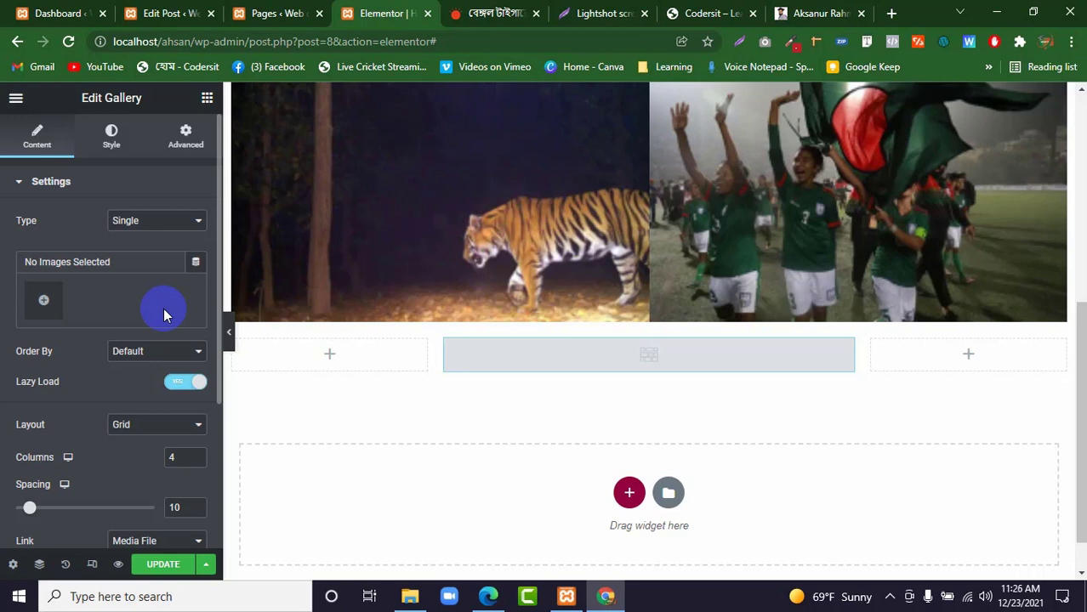
Fill the single gallery with the tiger, Bangladesh-Flag-1, football celebration and book cover images from the media library.
left_click(45, 302)
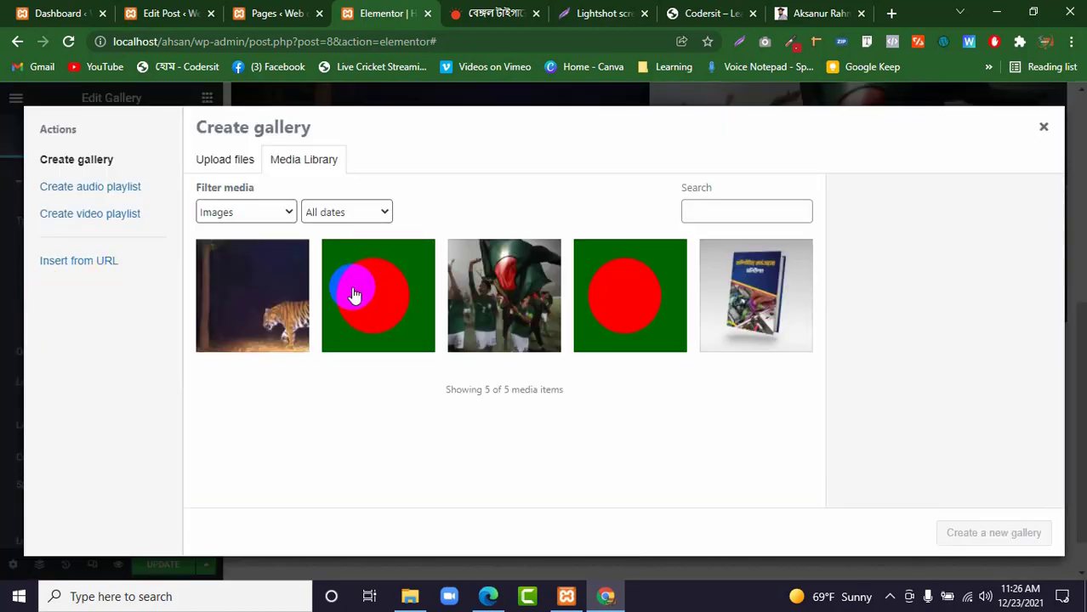
left_click(259, 292)
left_click(376, 295)
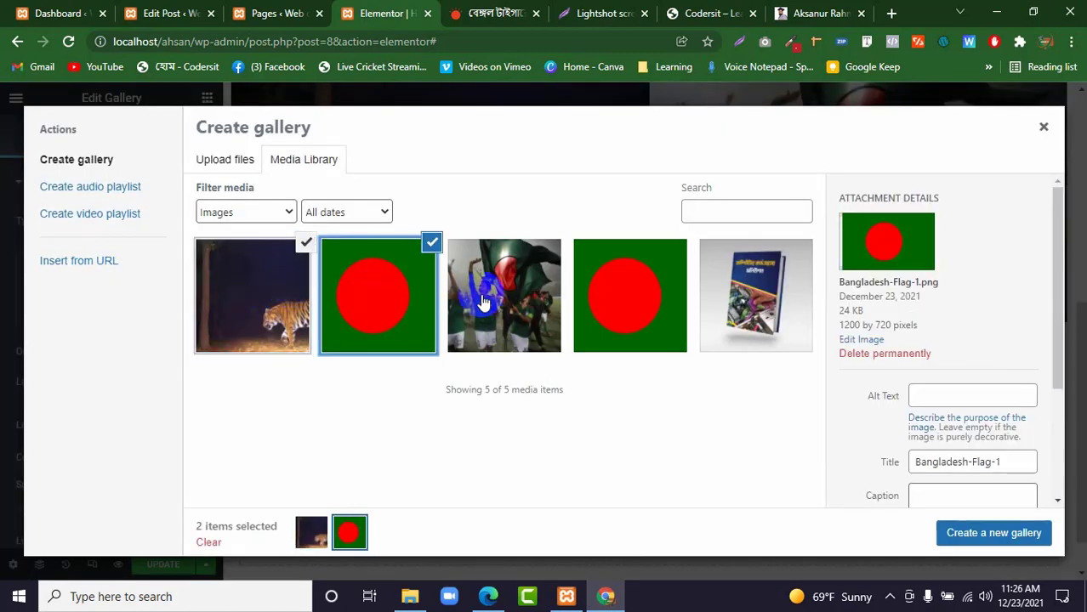
left_click(481, 301)
left_click(639, 289)
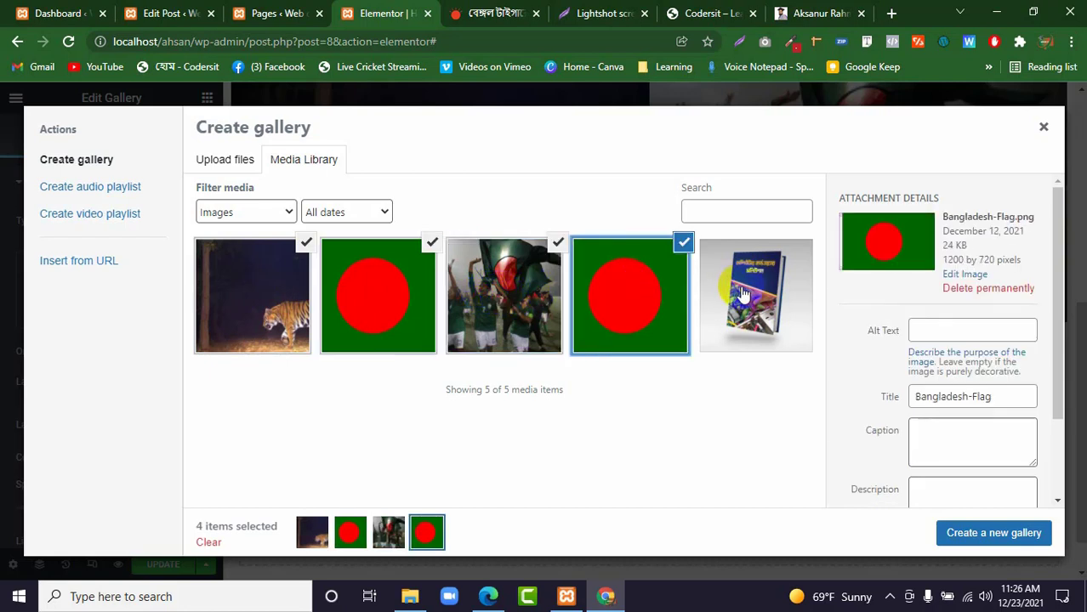
left_click(668, 287)
left_click(753, 298)
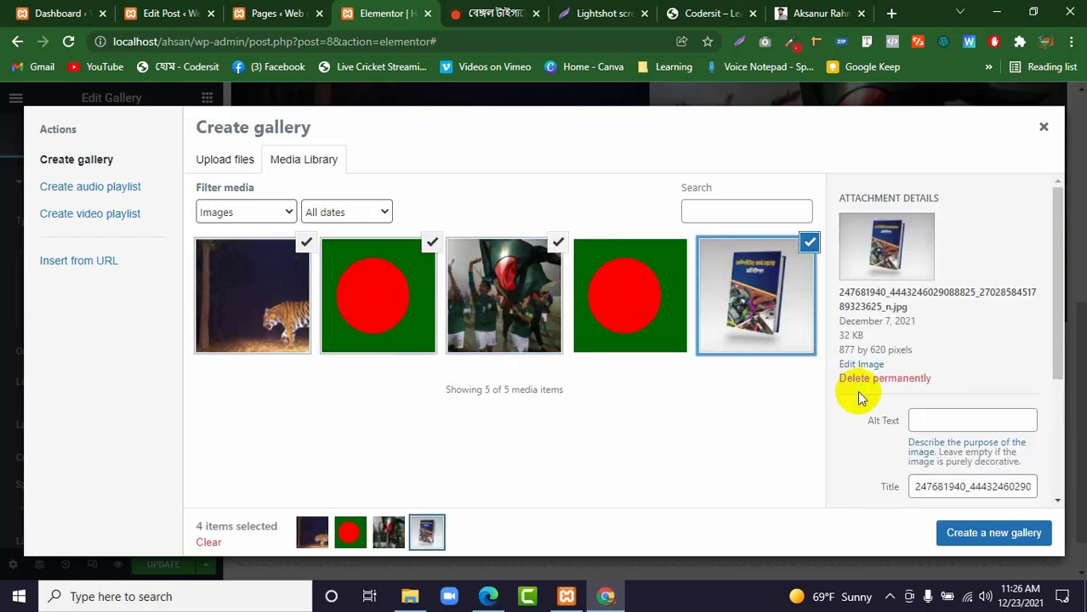
left_click(995, 534)
left_click(995, 534)
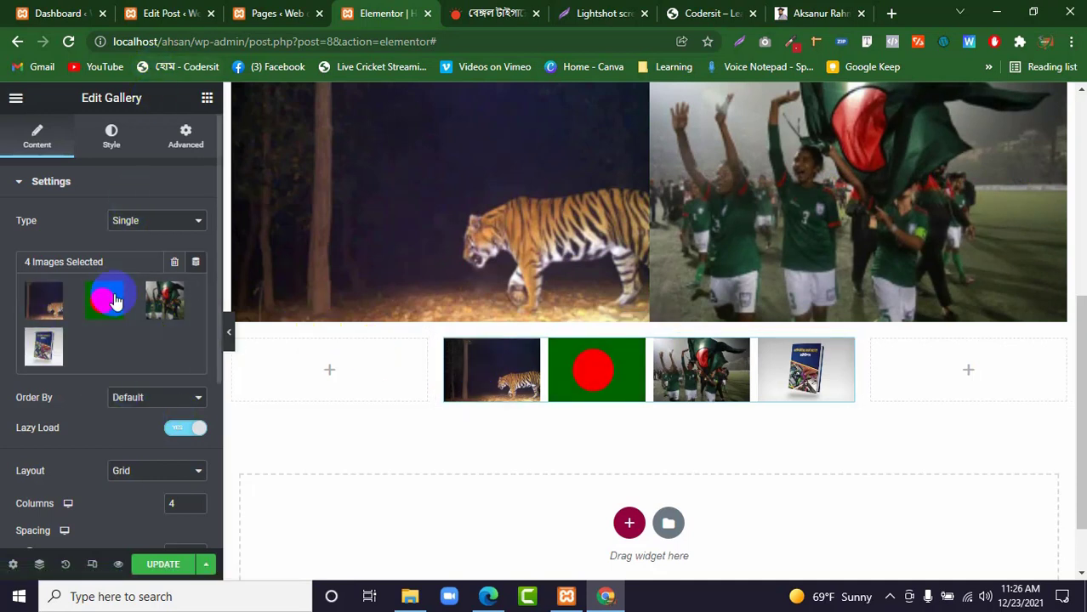
Set the Gallery widget's type to Multiple and duplicate its New Gallery item.
left_click(145, 214)
left_click(141, 248)
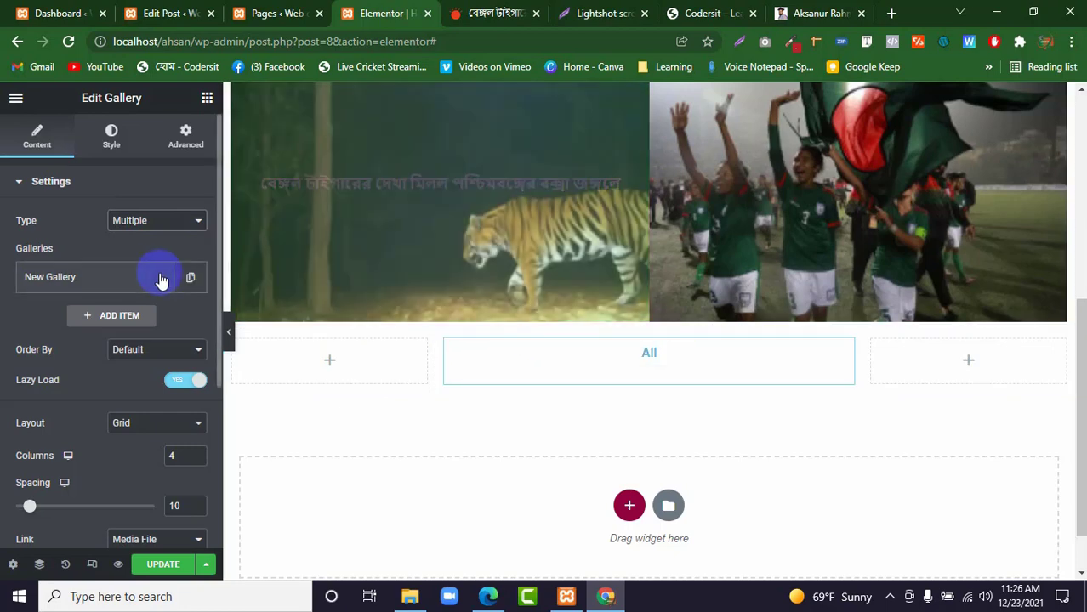
left_click(191, 279)
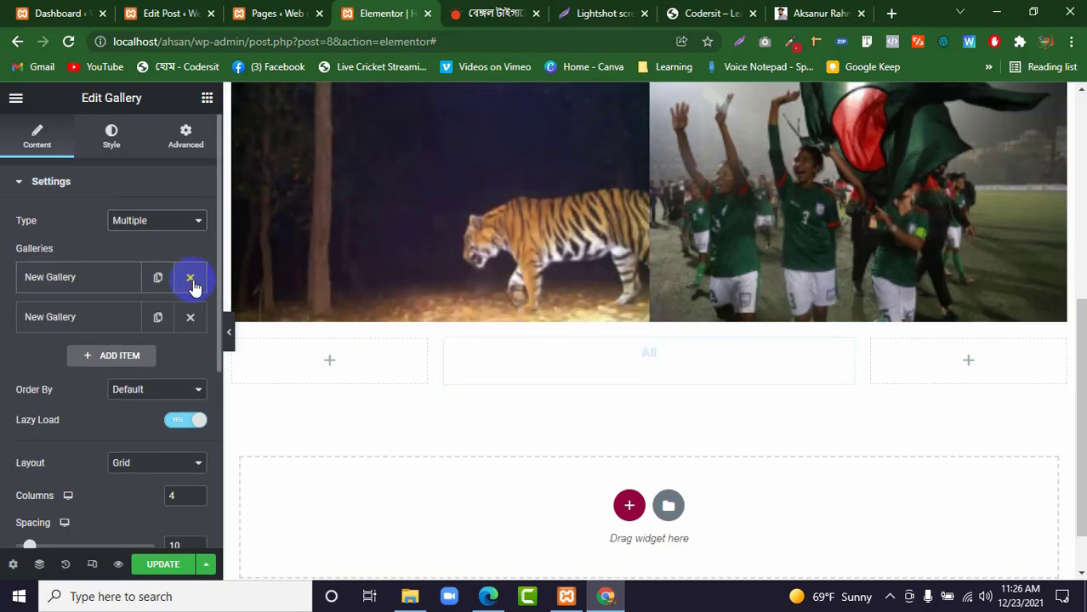
Insert the football celebration and tiger images into the second gallery item and try the New Gallery and All filters on the page.
left_click(97, 319)
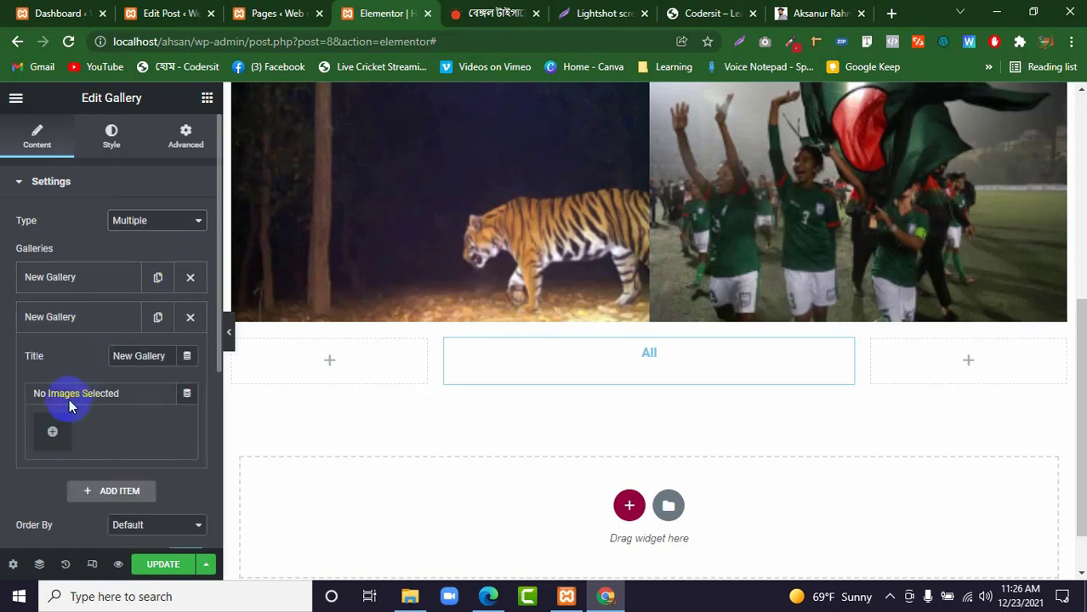
left_click(61, 423)
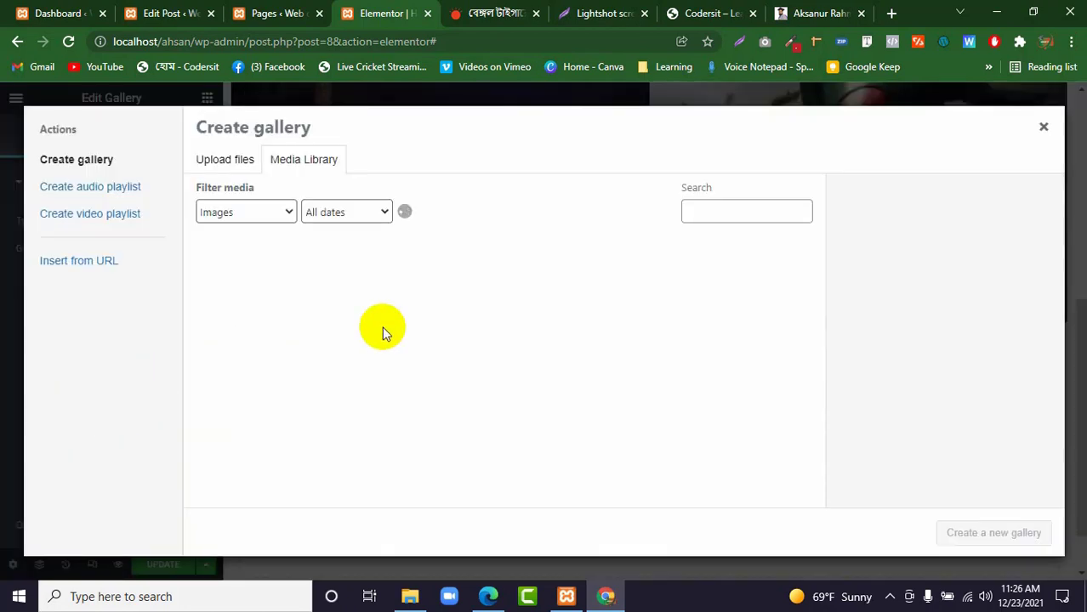
left_click(451, 295)
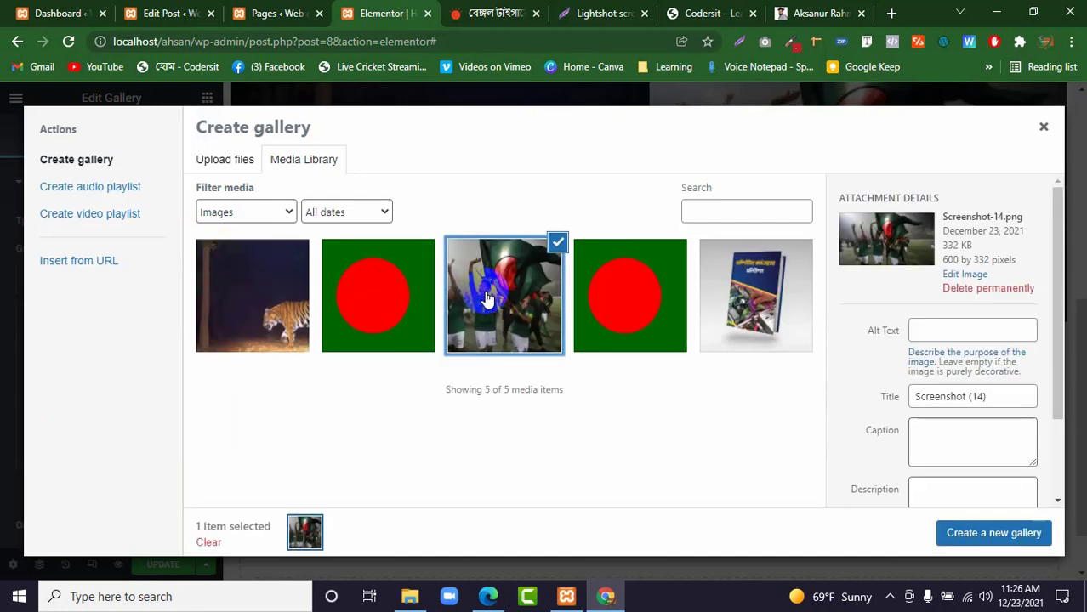
left_click(298, 292)
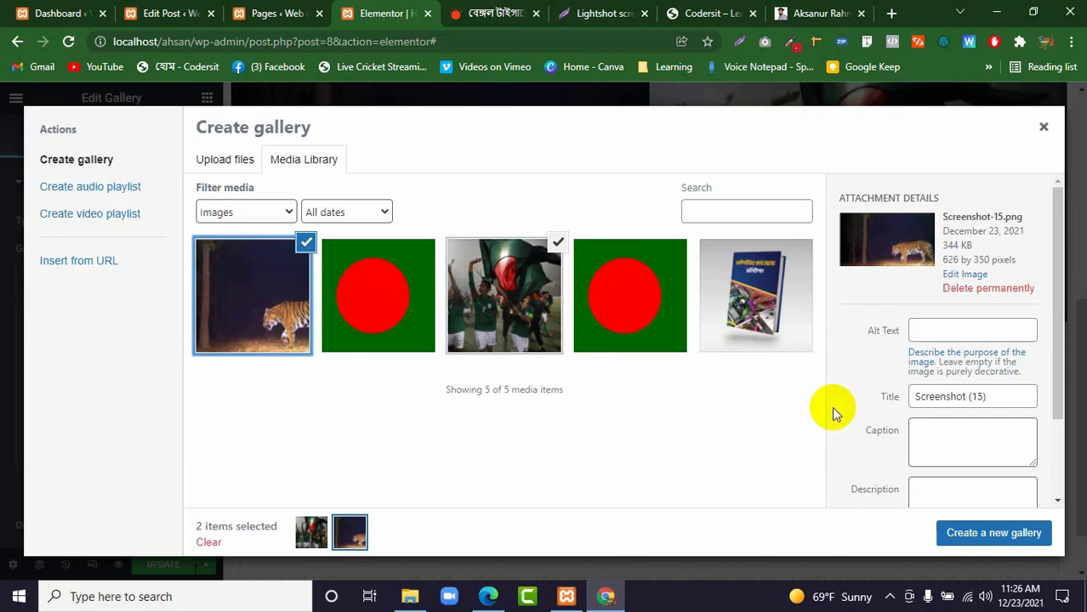
left_click(956, 538)
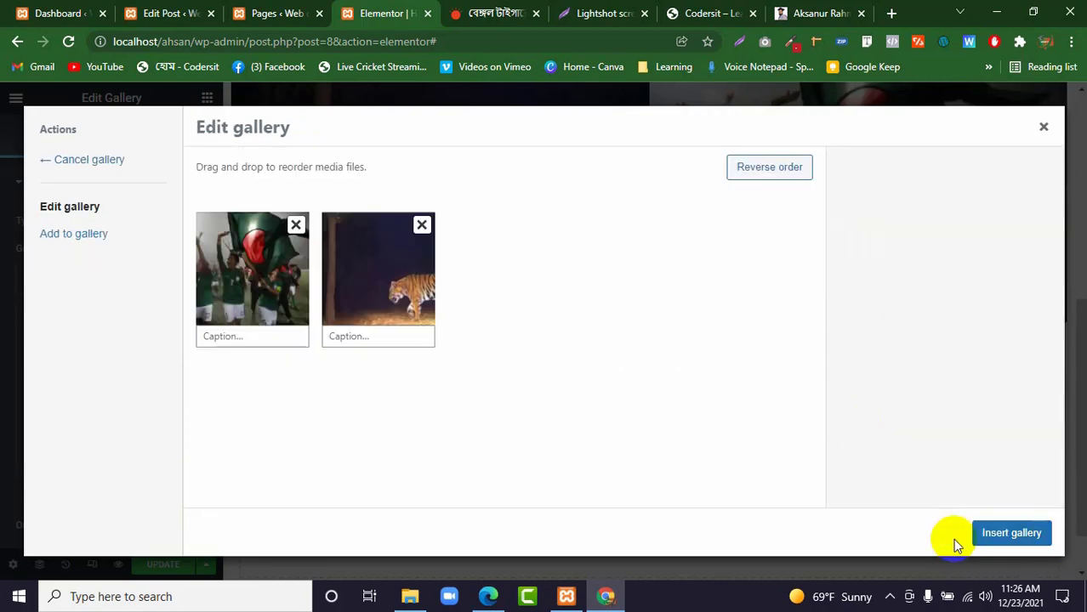
left_click(1027, 539)
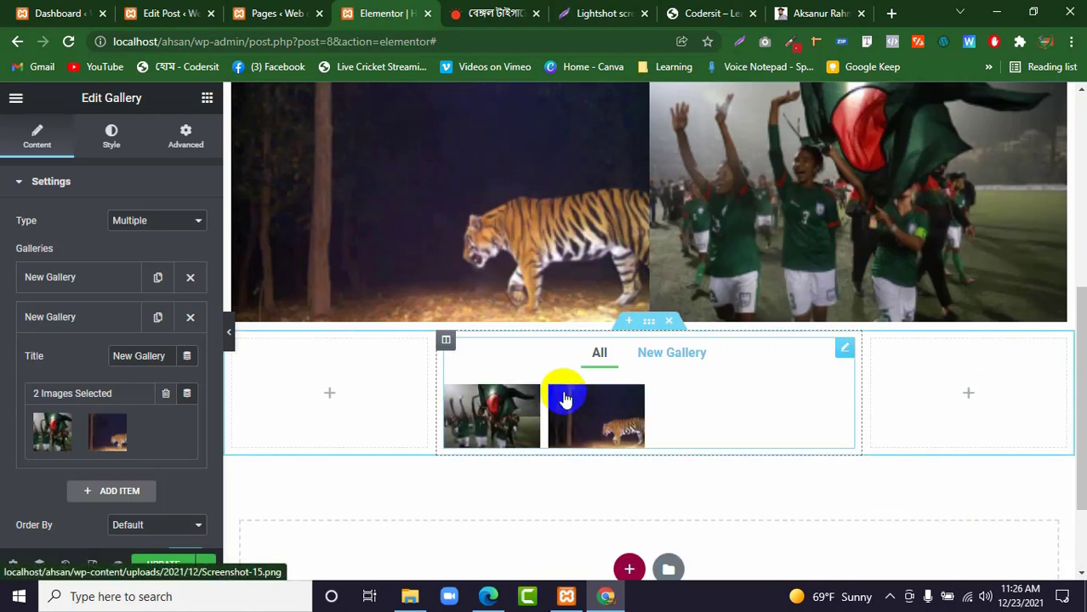
left_click(644, 357)
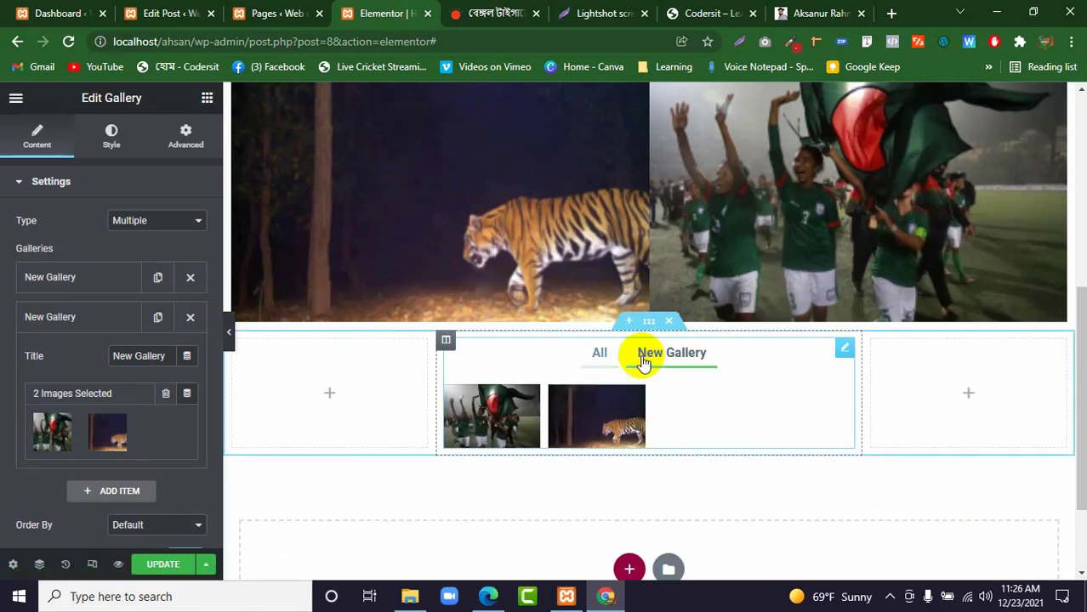
left_click(599, 352)
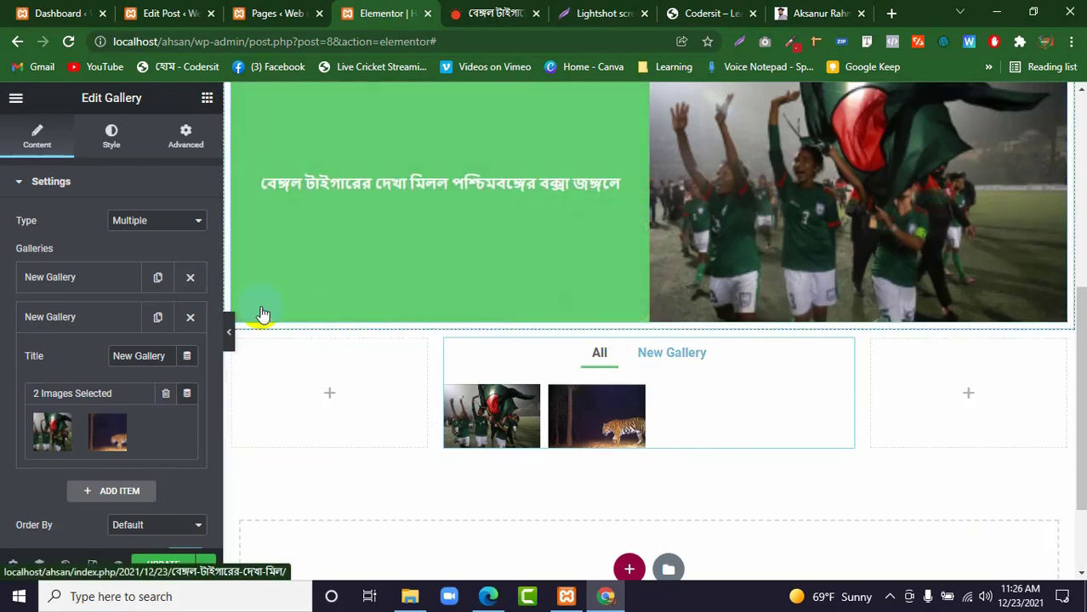
Title the second gallery item, the one with images, Sports.
left_click(67, 282)
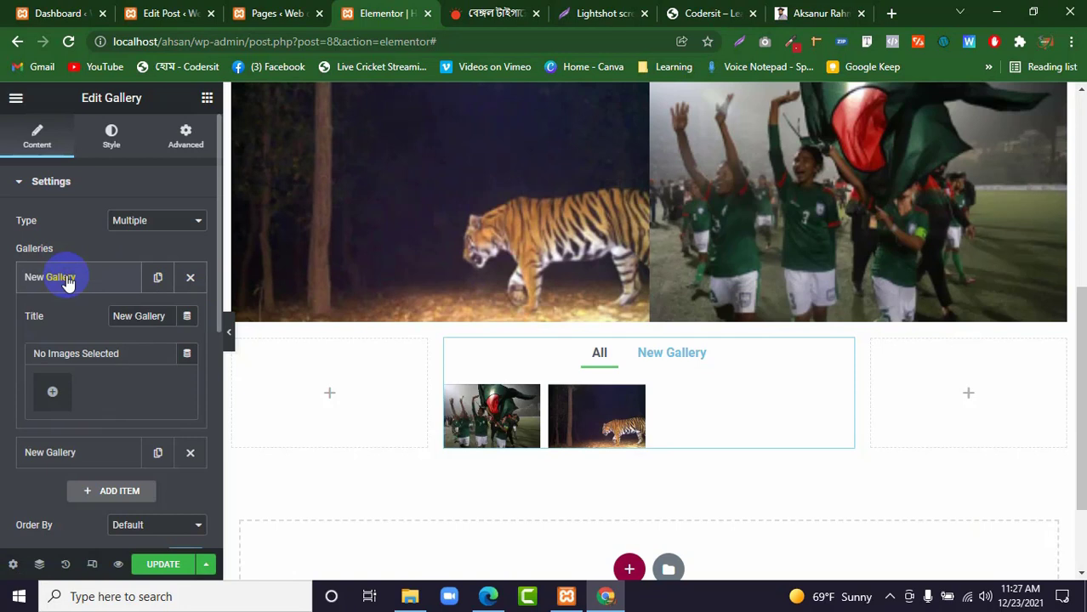
left_click(114, 317)
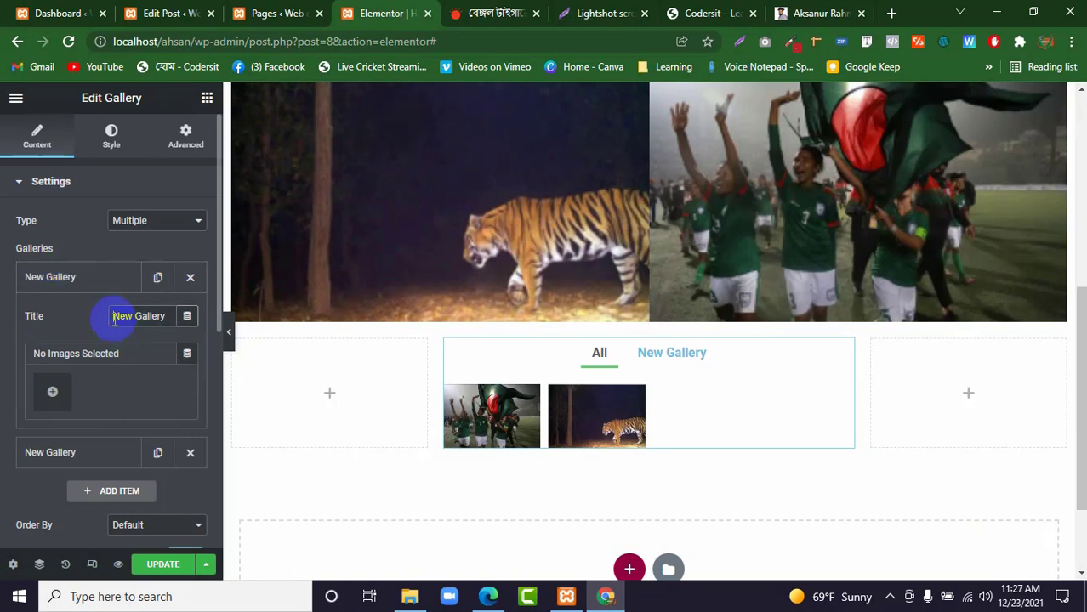
left_click(114, 289)
left_click(114, 316)
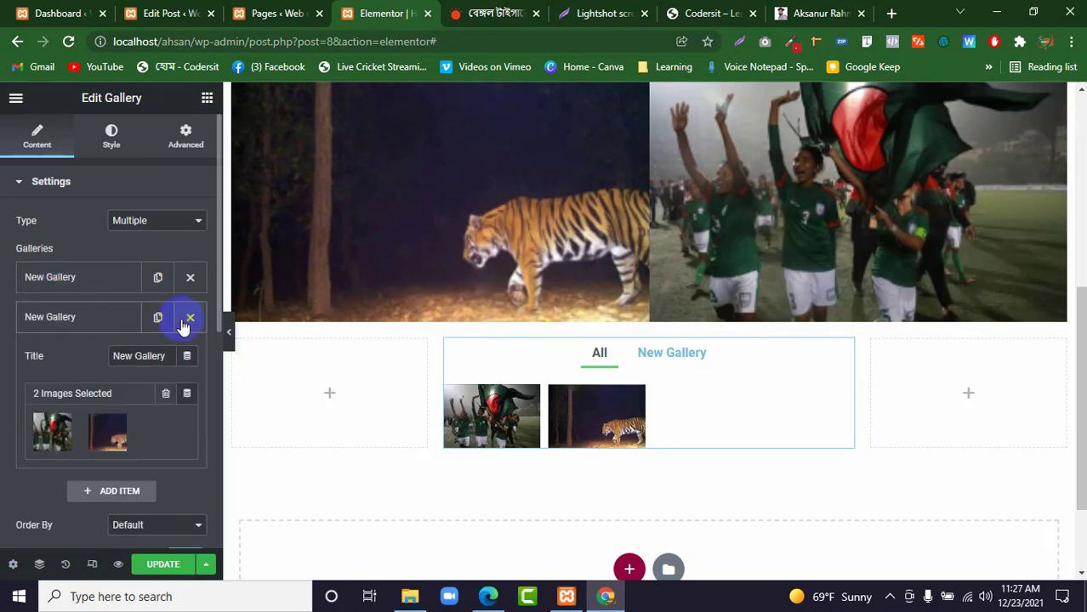
triple_click(132, 356)
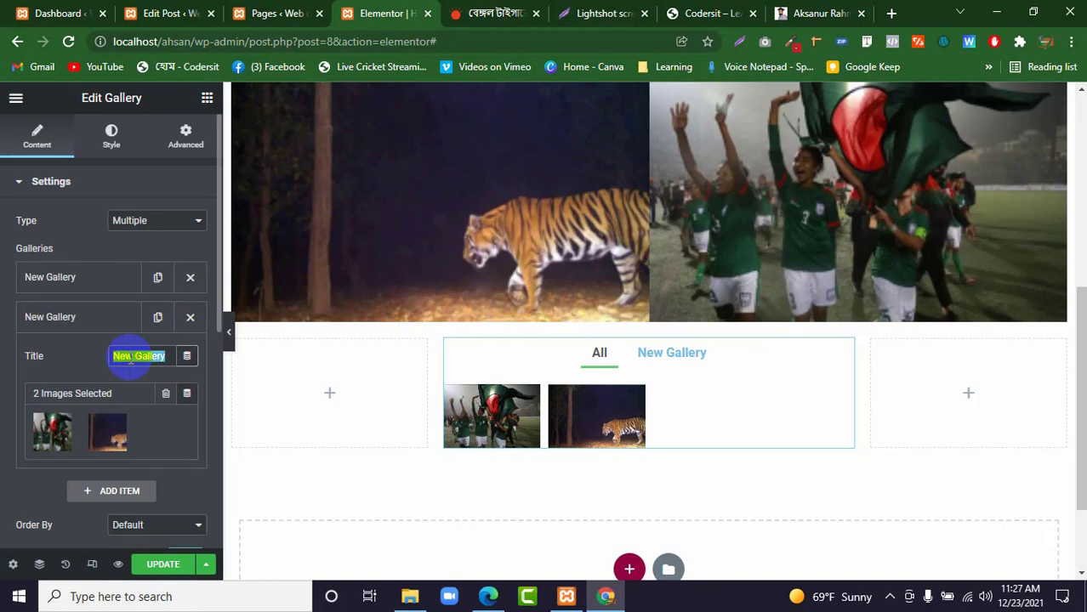
type("Sp")
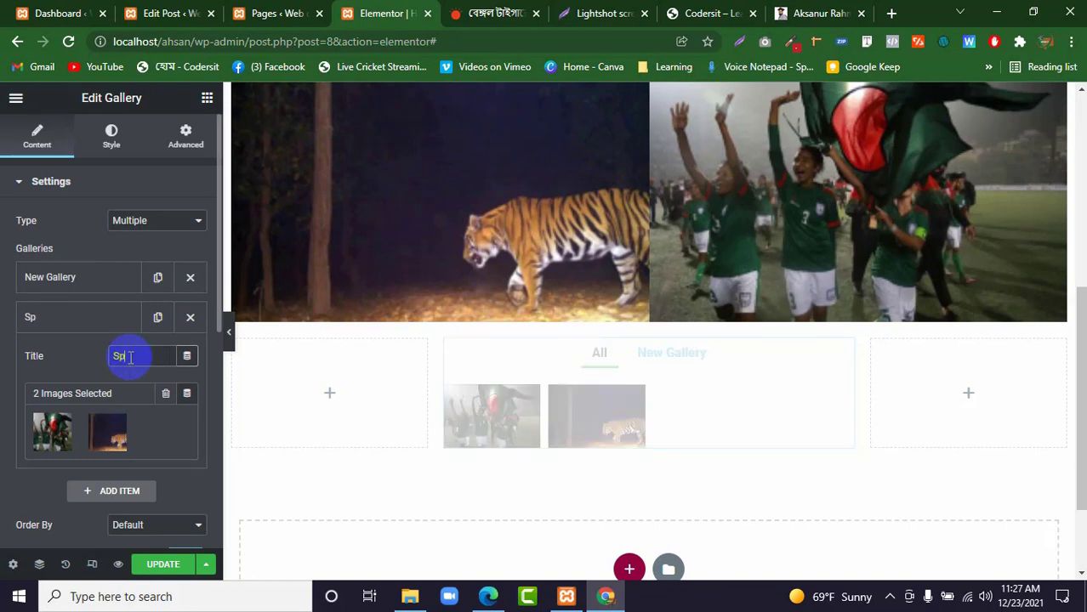
type("orts")
left_click(97, 323)
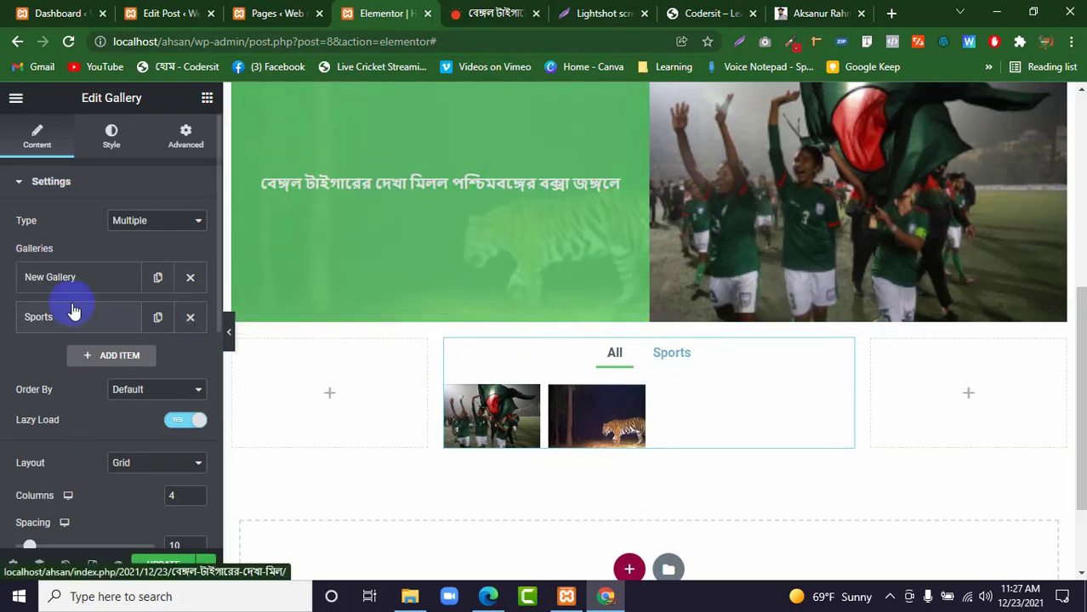
Duplicate the Sports gallery item and title the copy International.
left_click(158, 316)
left_click(96, 358)
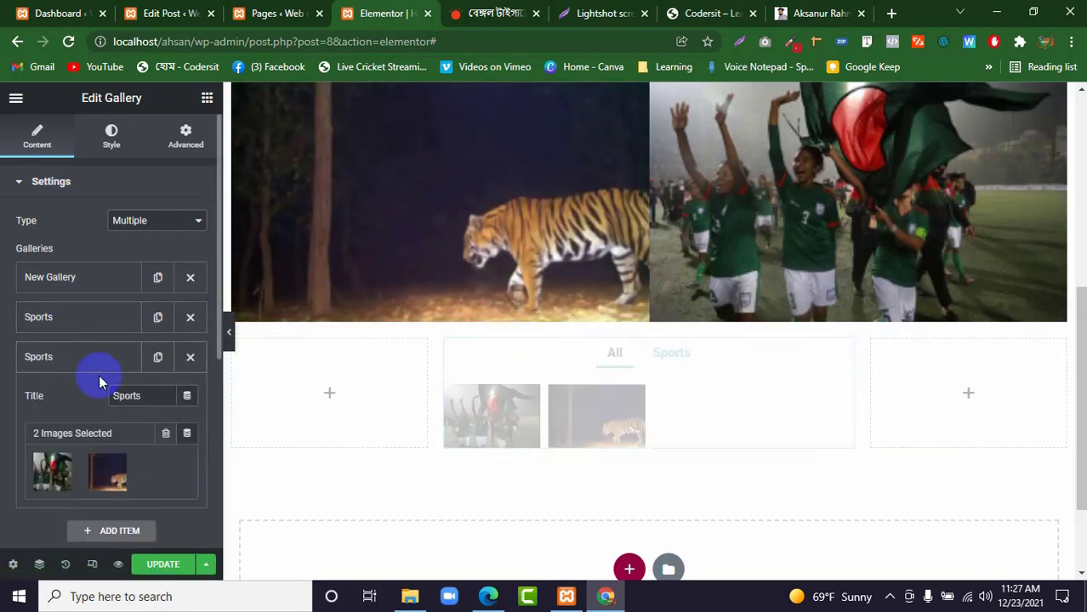
left_click_drag(150, 397, 97, 400)
type("I")
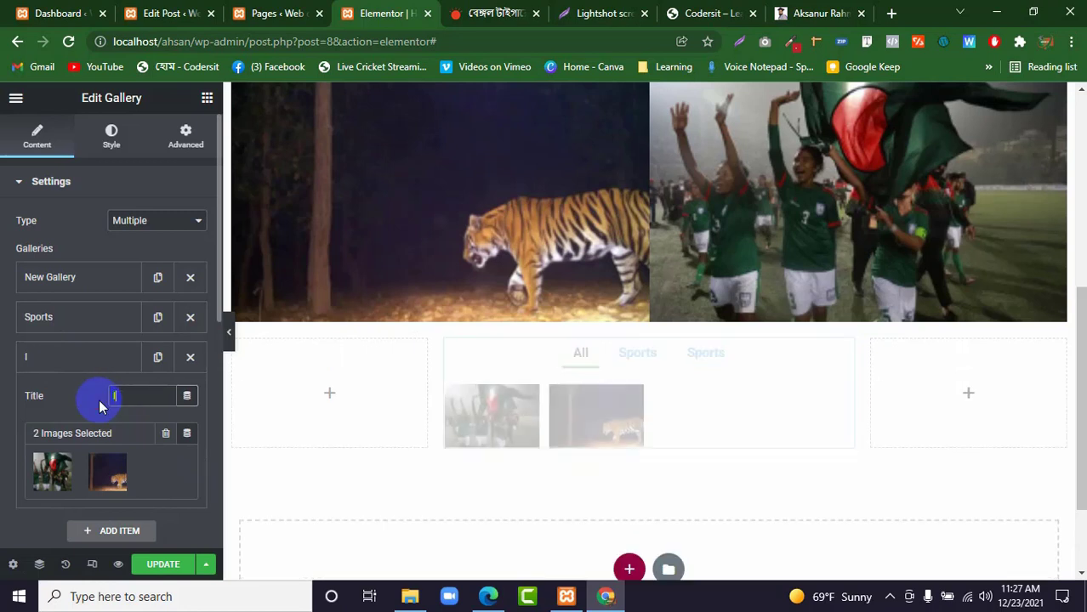
type("nternat")
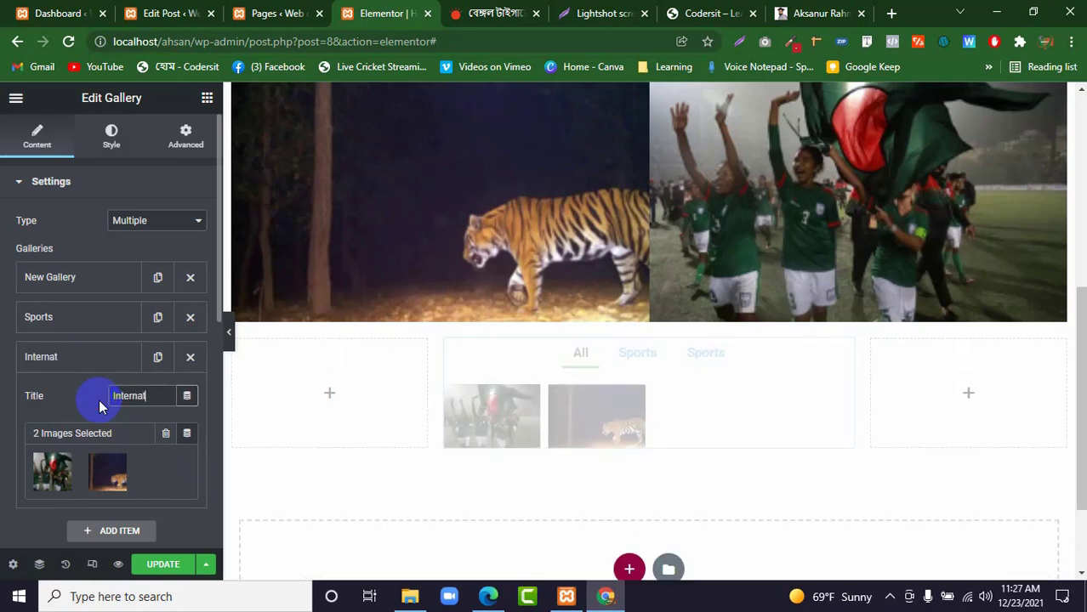
type("ional")
left_click(53, 356)
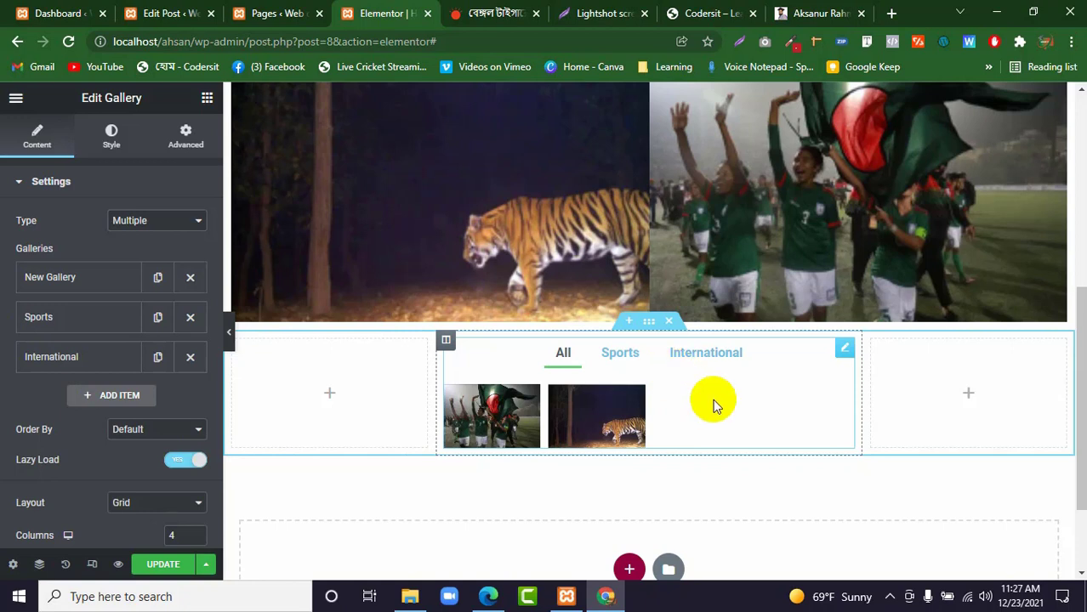
Try the Justified layout on the Gallery widget and return it to Grid.
left_click(602, 422)
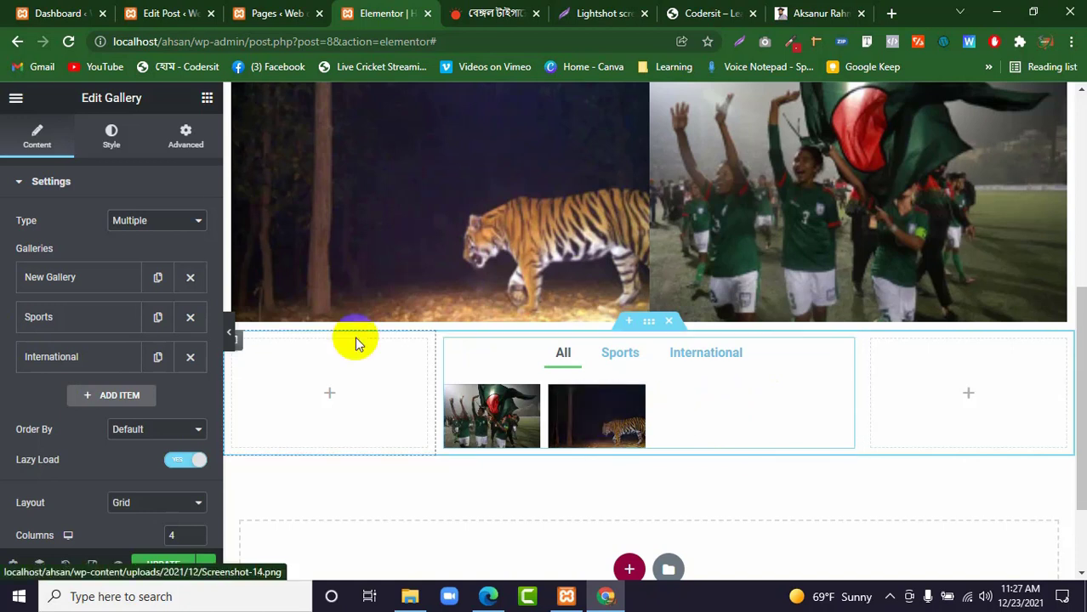
left_click(99, 186)
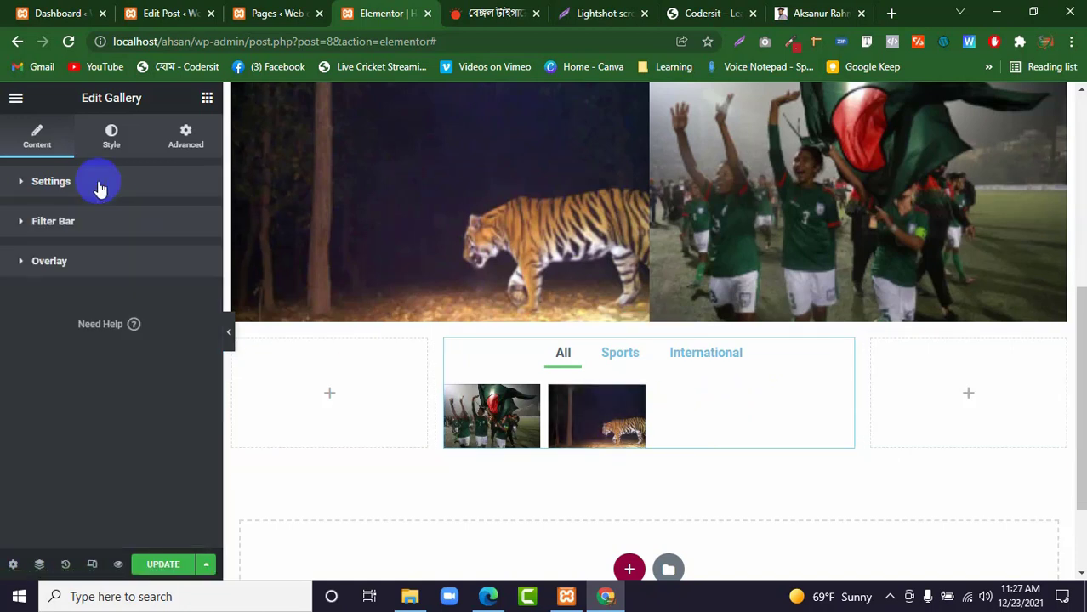
left_click(93, 187)
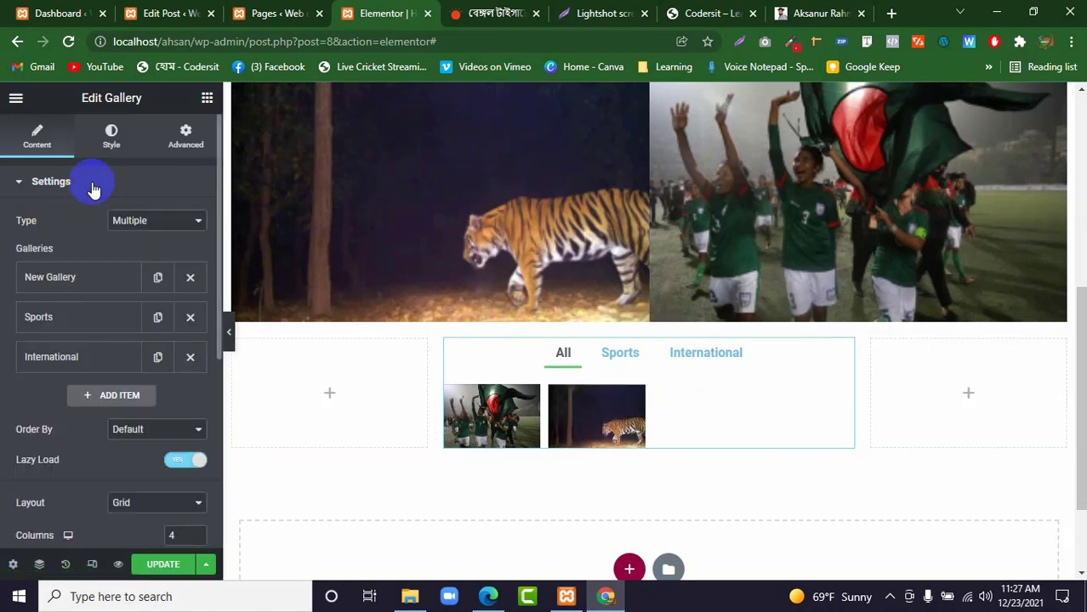
scroll(92, 289, "down", 3)
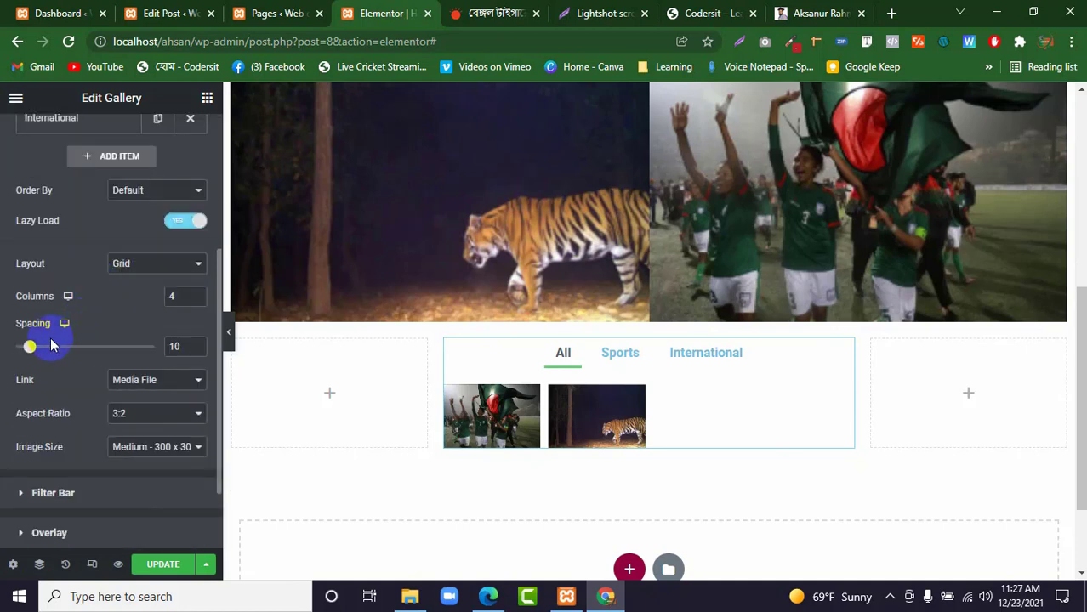
left_click(132, 268)
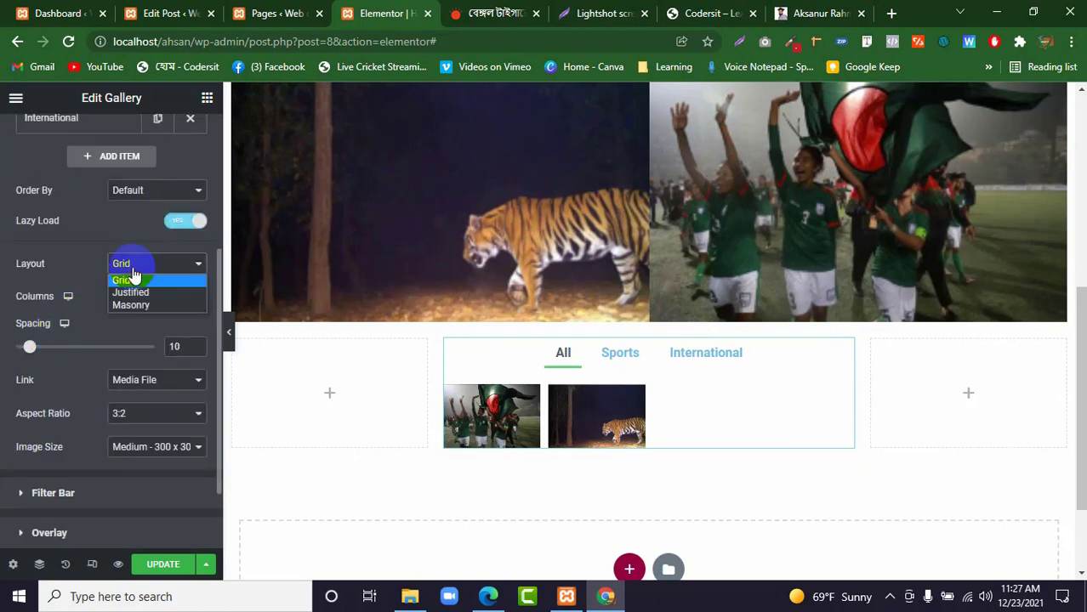
left_click(139, 292)
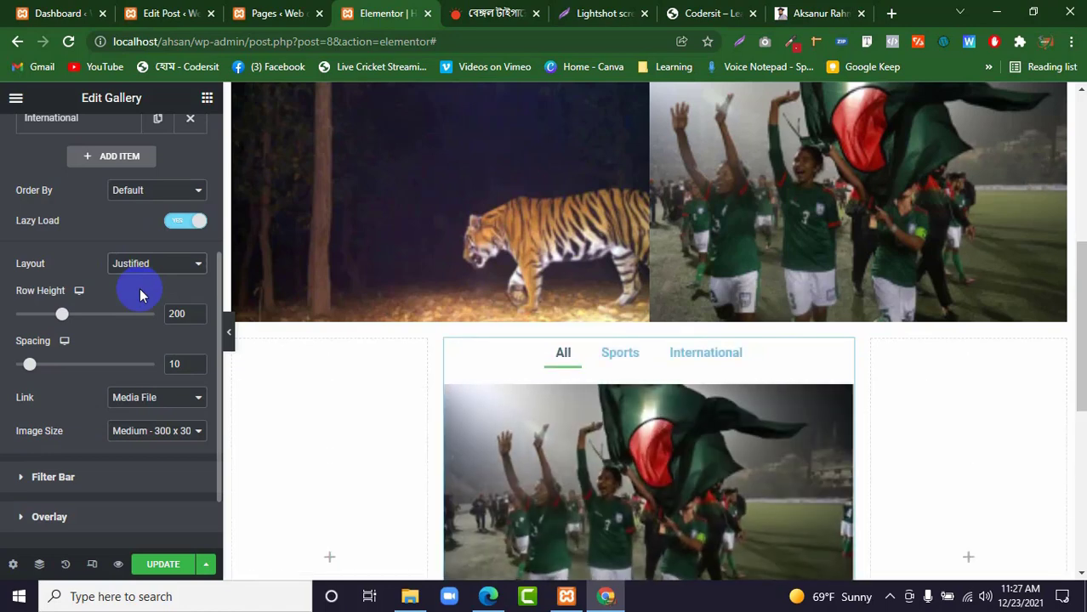
left_click(128, 264)
left_click(128, 281)
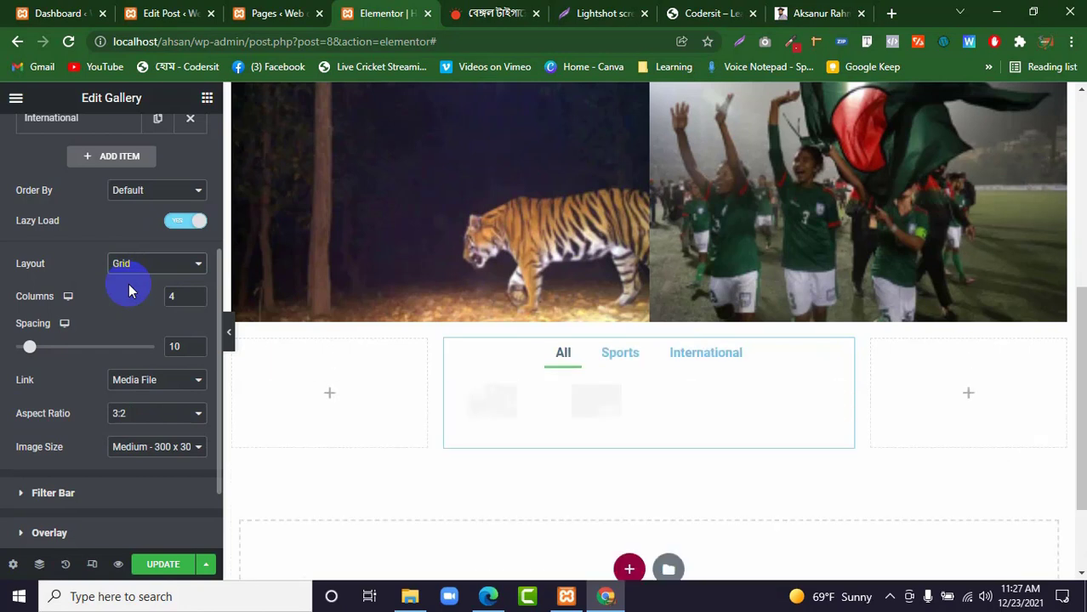
Set the Gallery widget's layout to Masonry and its image size to Full.
left_click(132, 264)
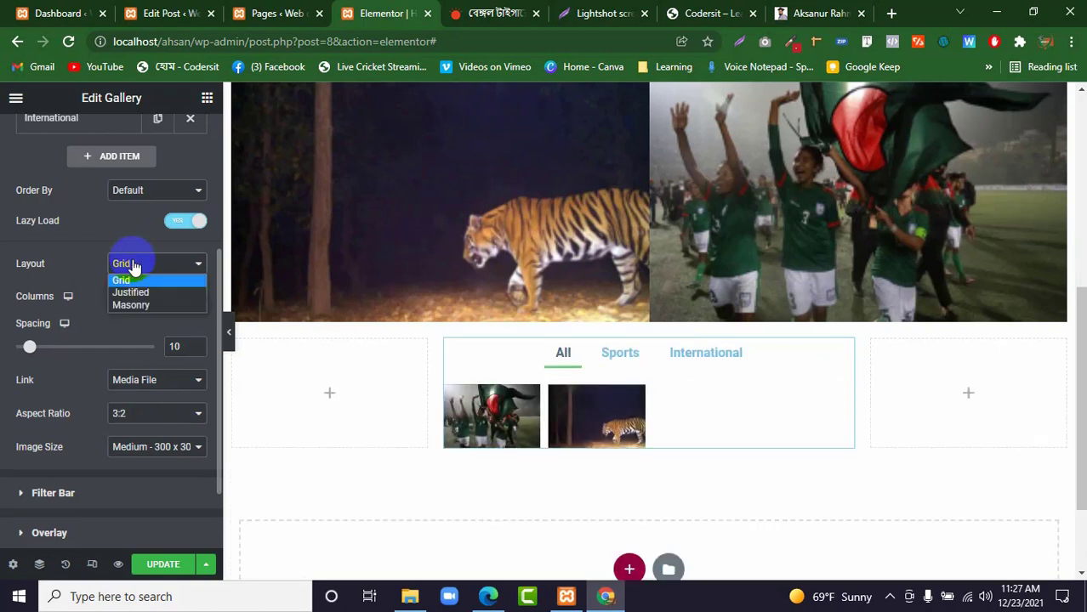
left_click(140, 306)
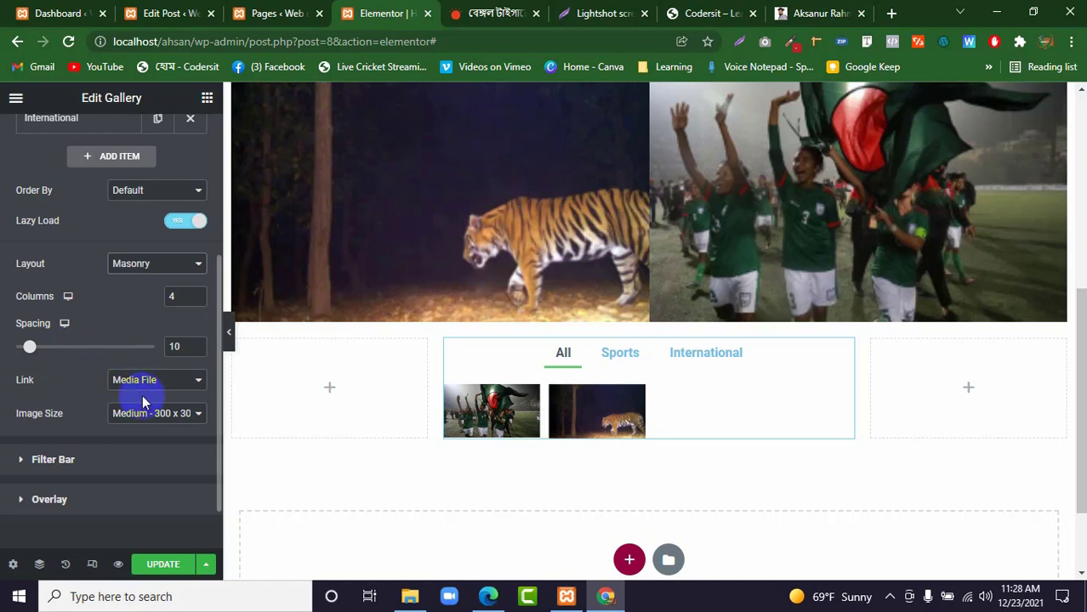
left_click(151, 415)
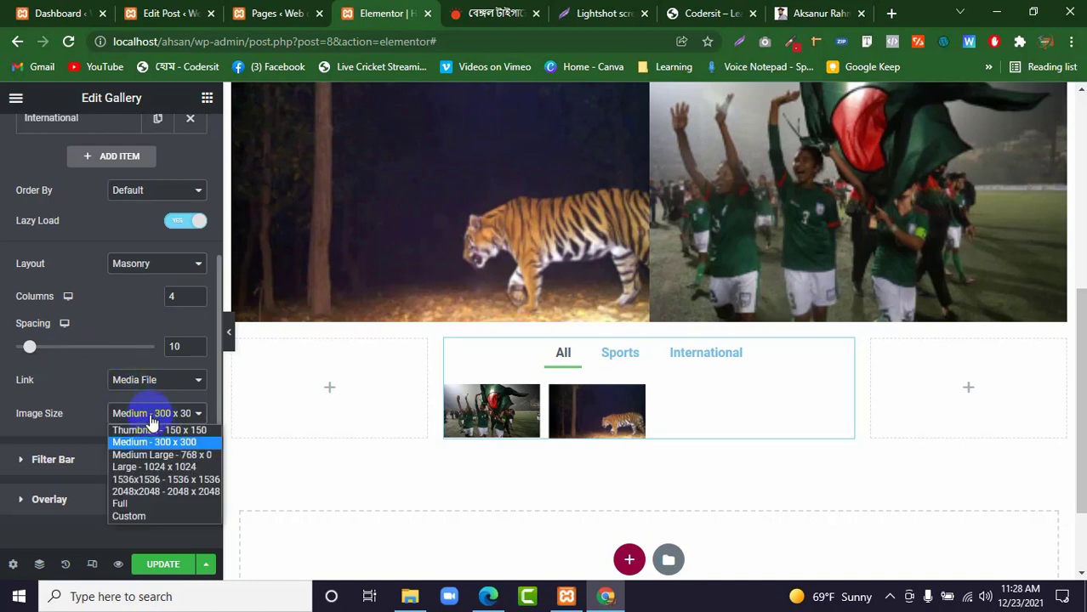
left_click(141, 505)
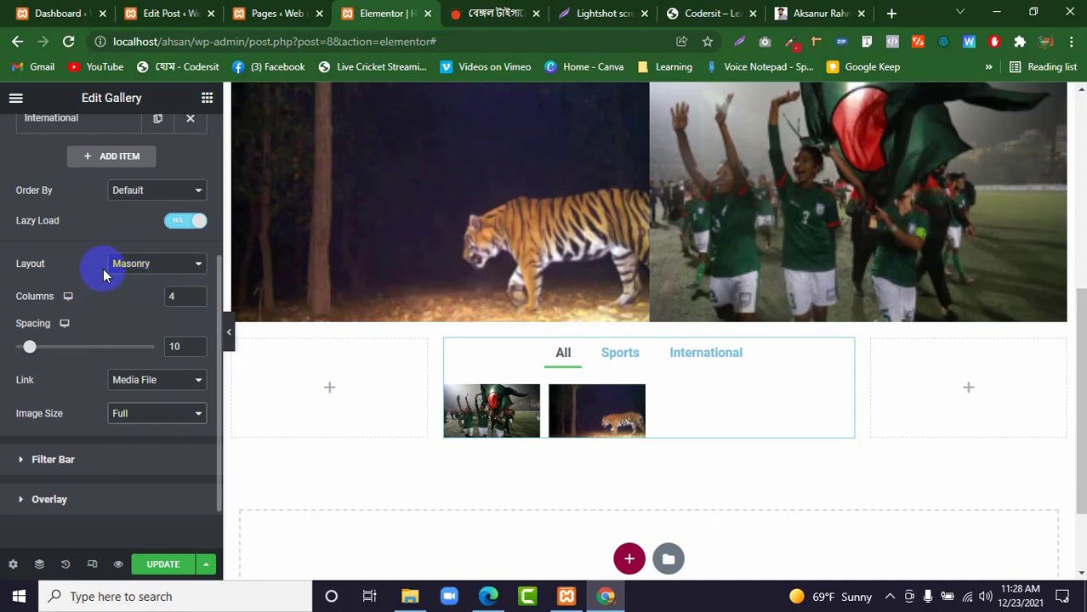
Set the gallery images to be ordered by Random.
left_click(152, 189)
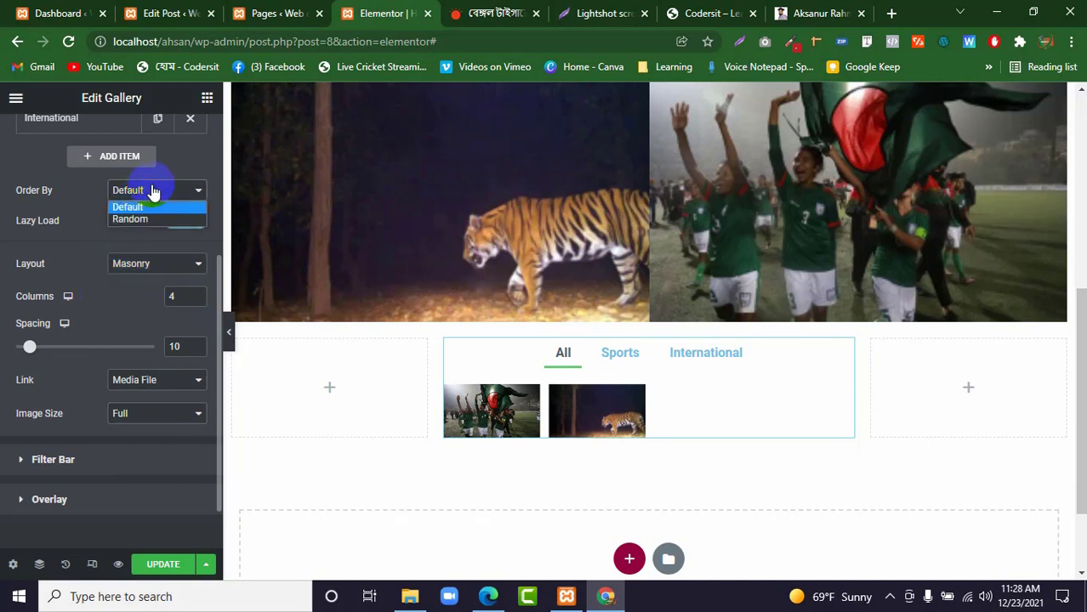
left_click(134, 221)
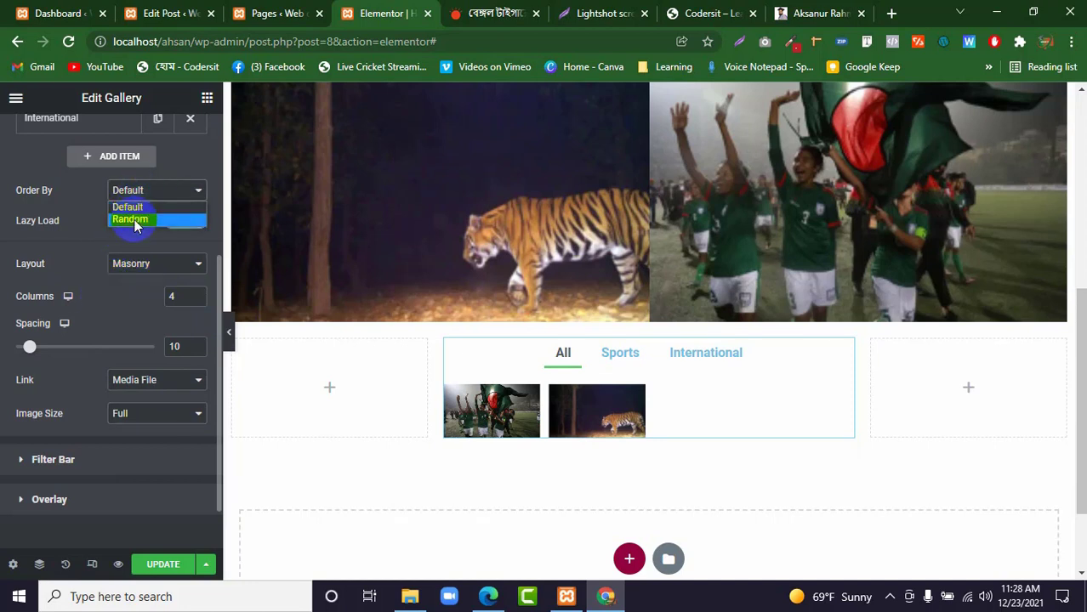
left_click(134, 221)
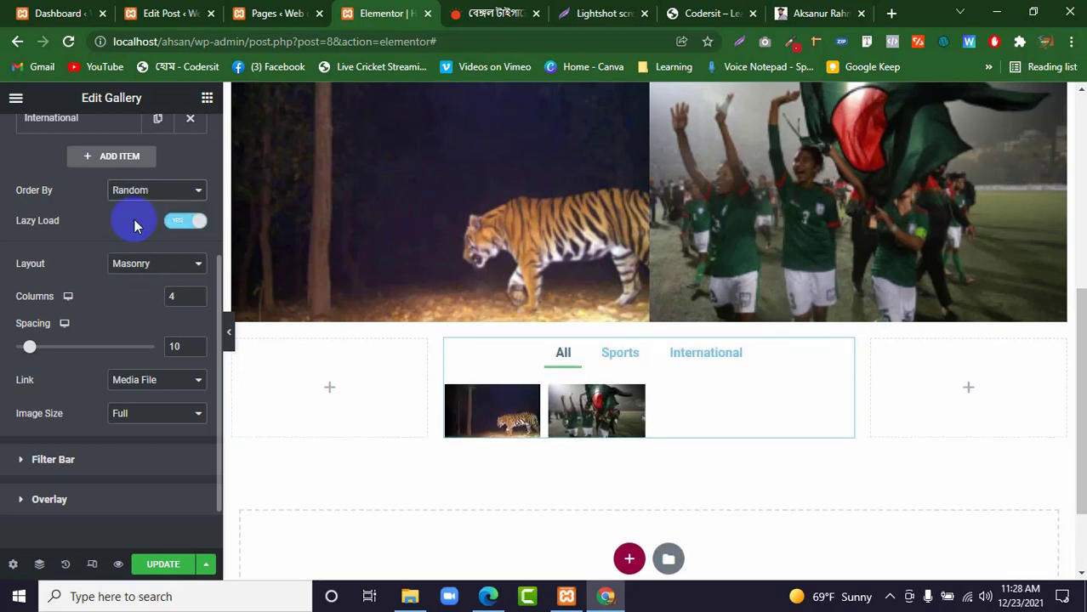
Try the Overline and Framed pointer styles on the gallery's filter bar.
scroll(103, 253, "down", 1)
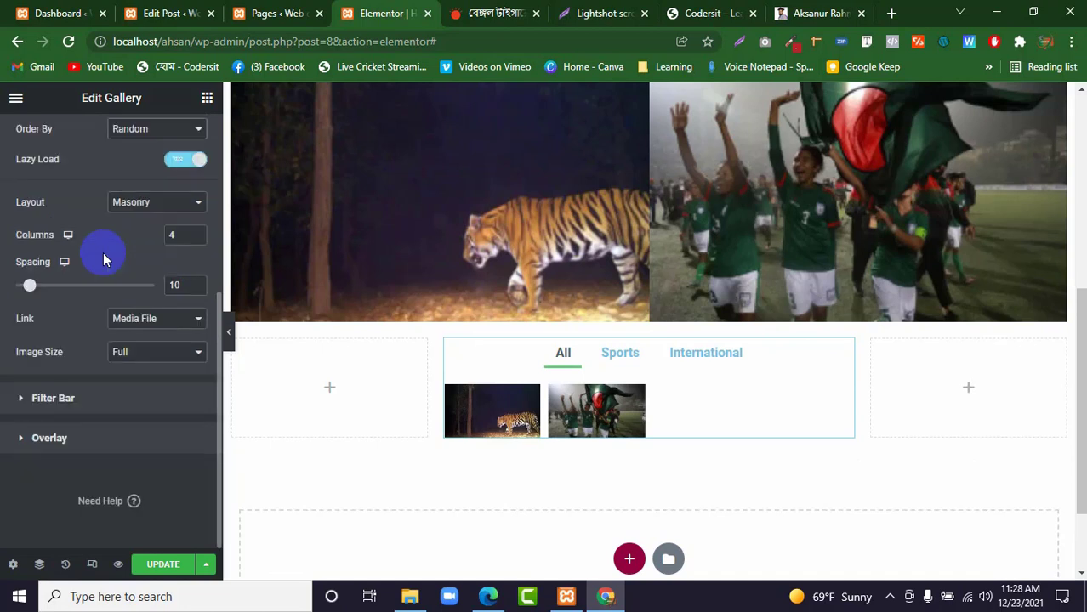
left_click(47, 396)
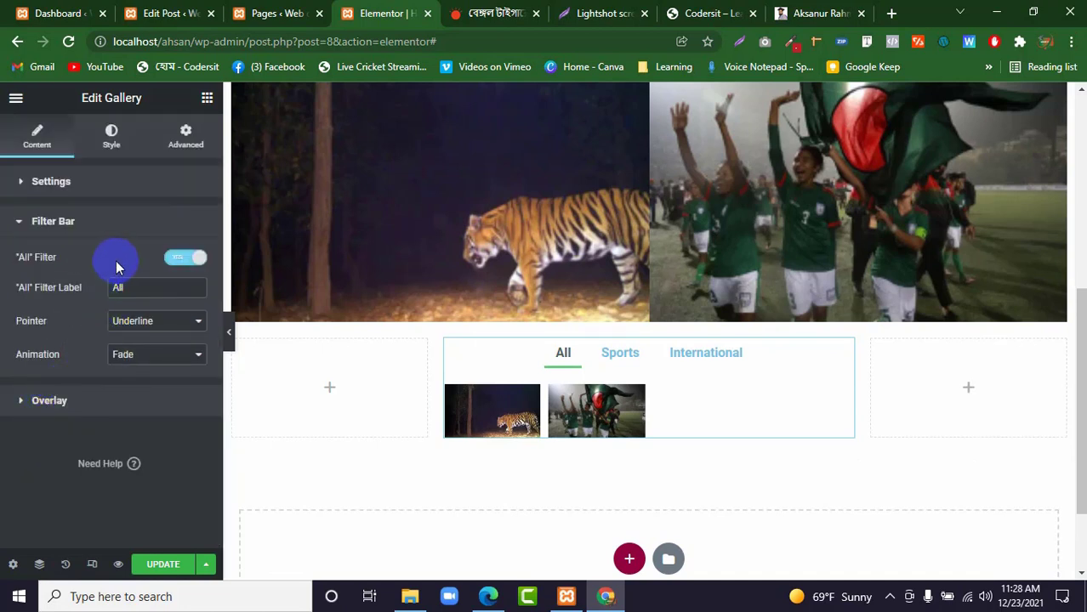
left_click(167, 330)
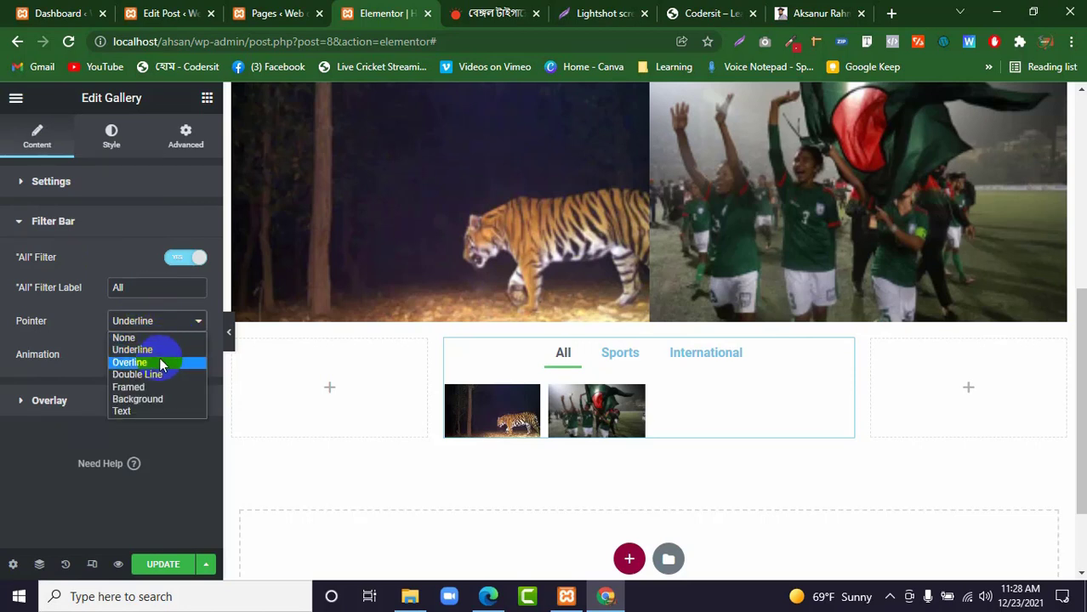
left_click(158, 362)
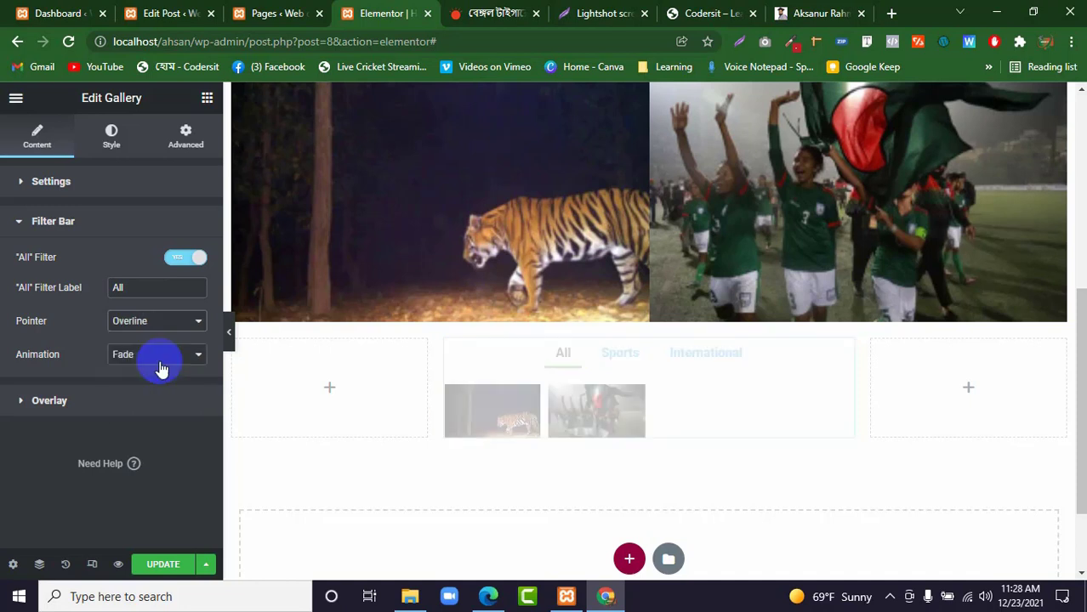
left_click(161, 320)
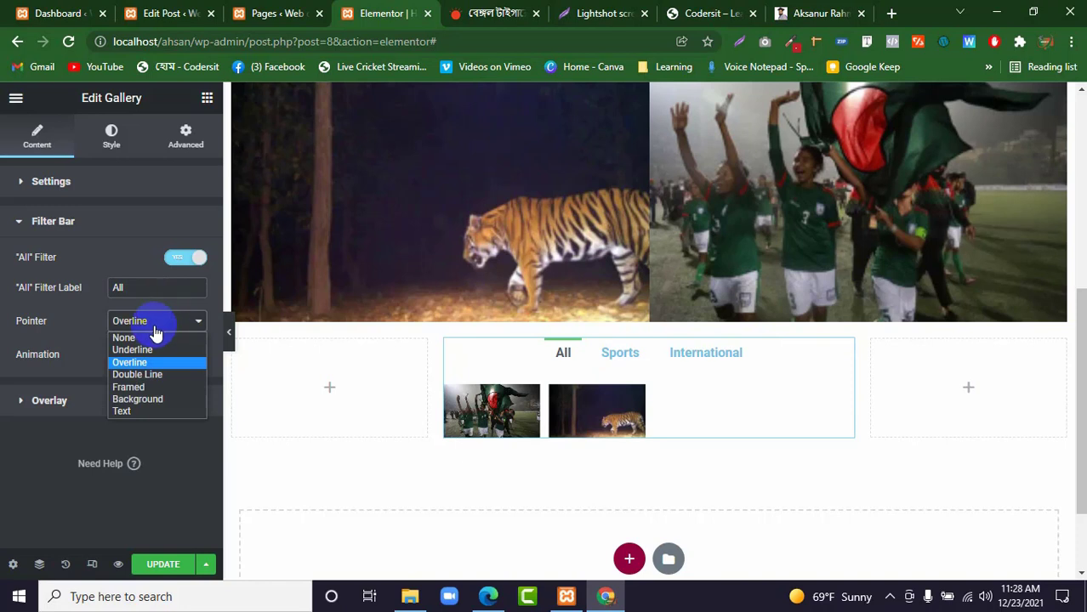
left_click(138, 387)
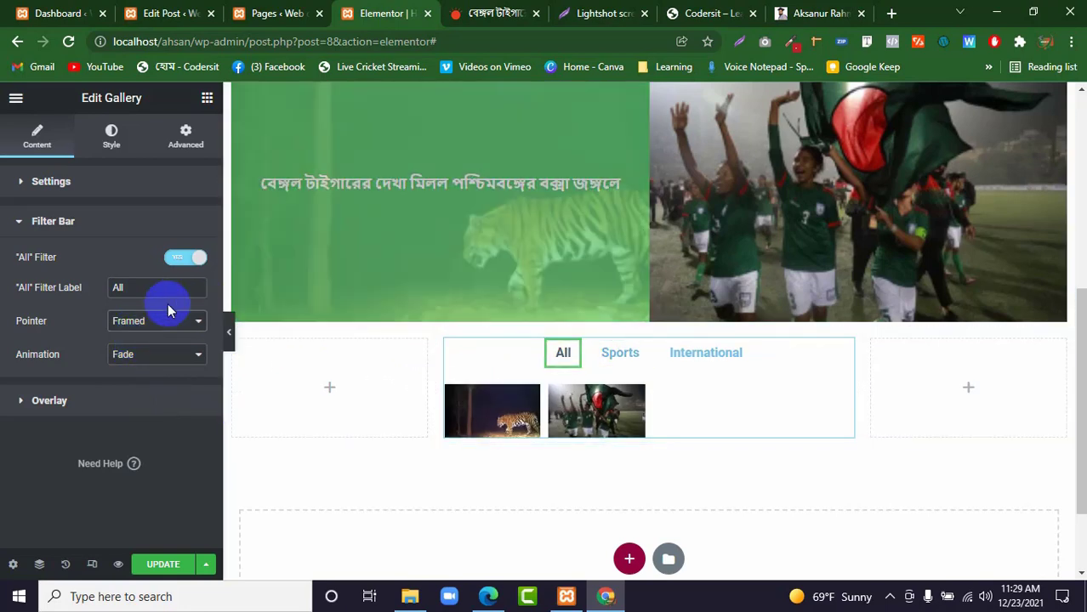
Set the gallery filter bar's pointer to Background and update the page.
left_click(141, 323)
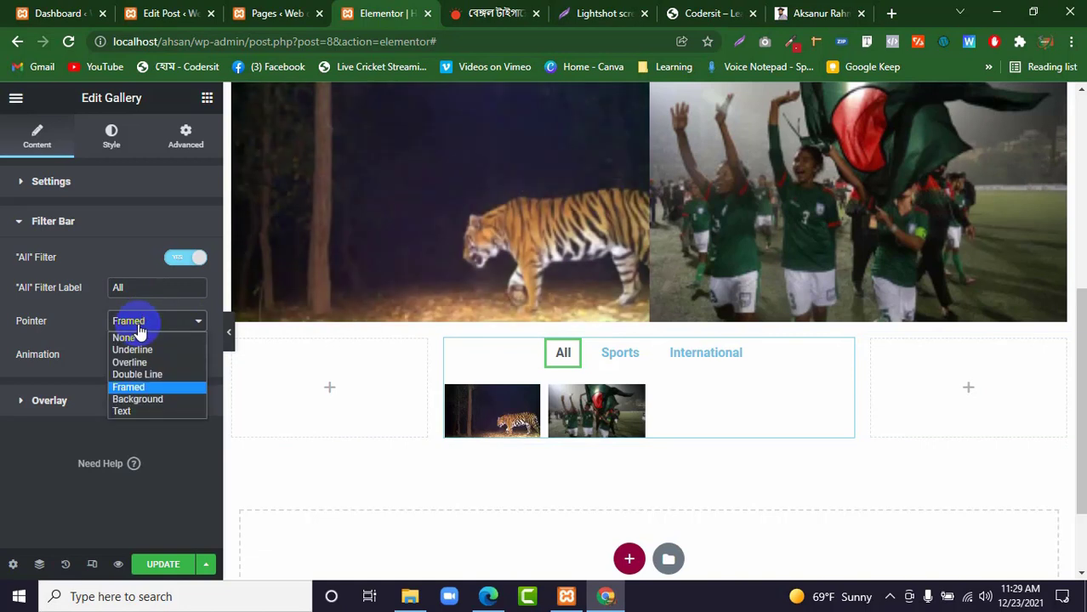
left_click(145, 399)
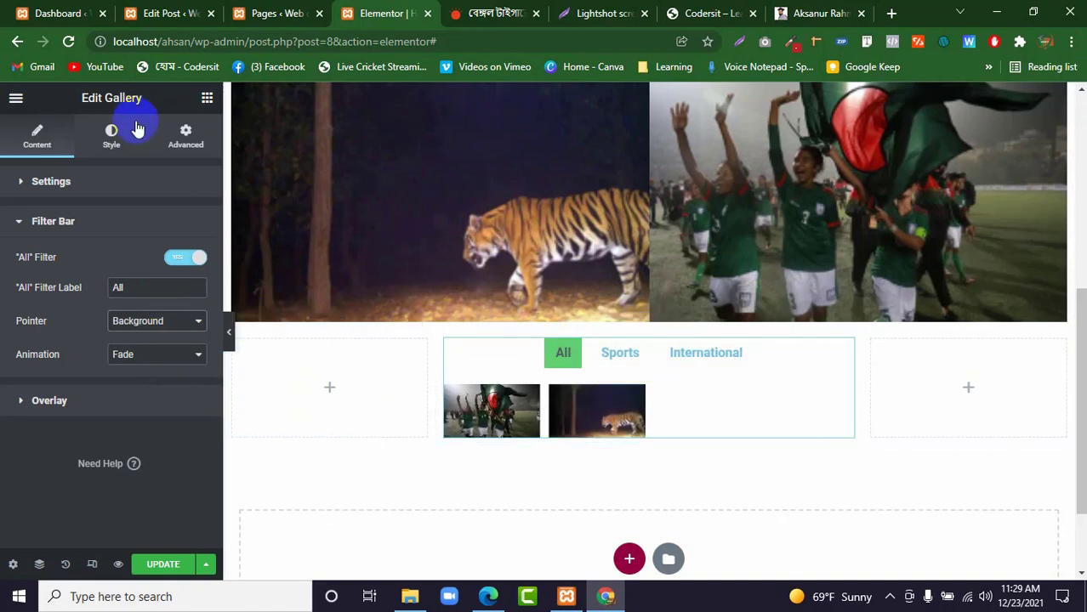
left_click(165, 566)
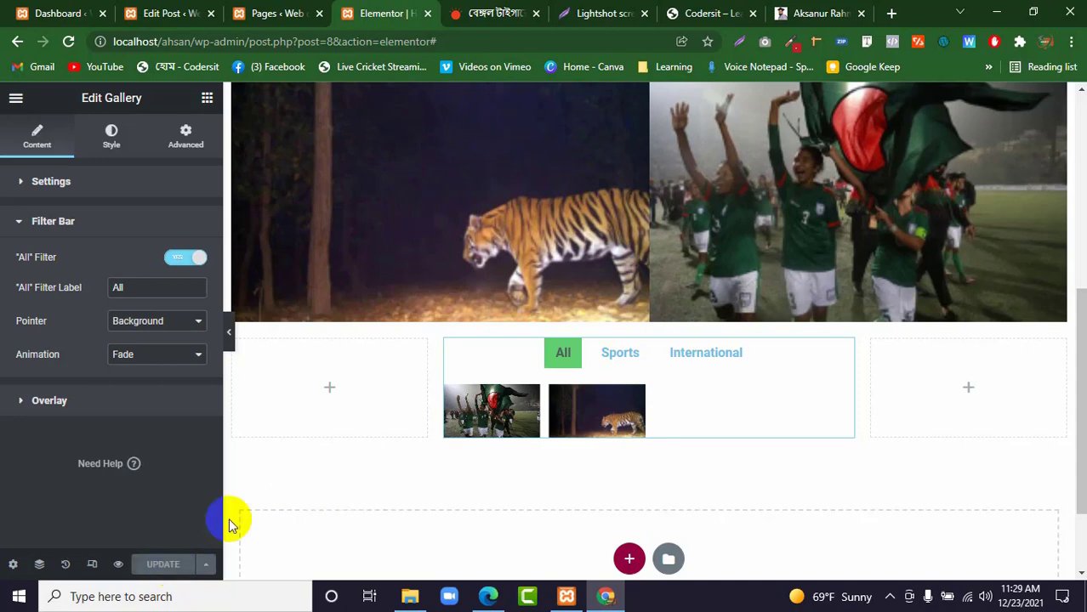
Add a three-column section with a wide middle column below the gallery and place a Form widget in that middle column.
left_click(628, 558)
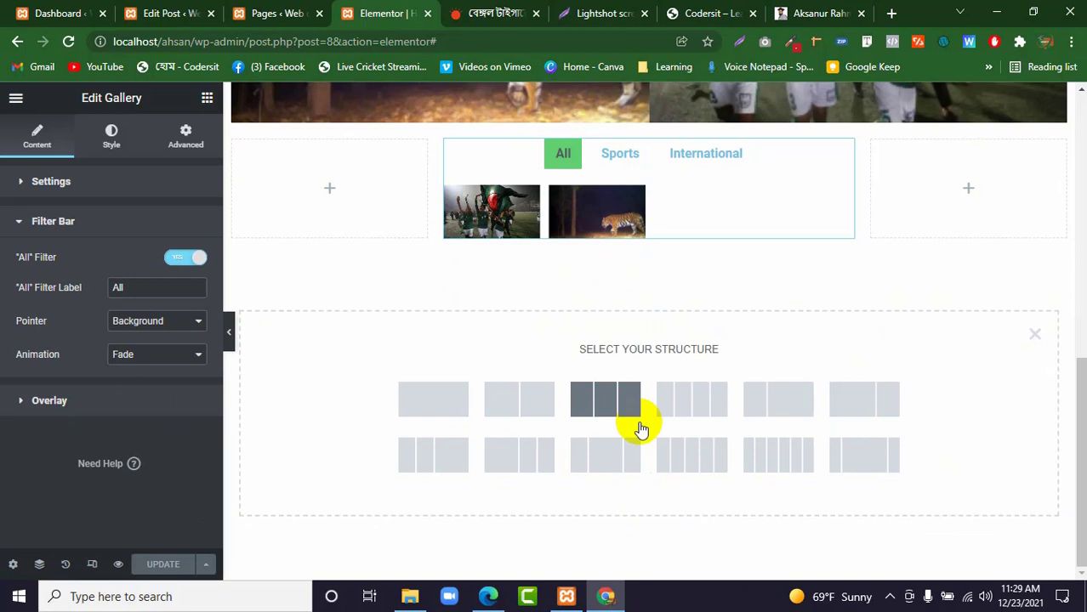
left_click(602, 459)
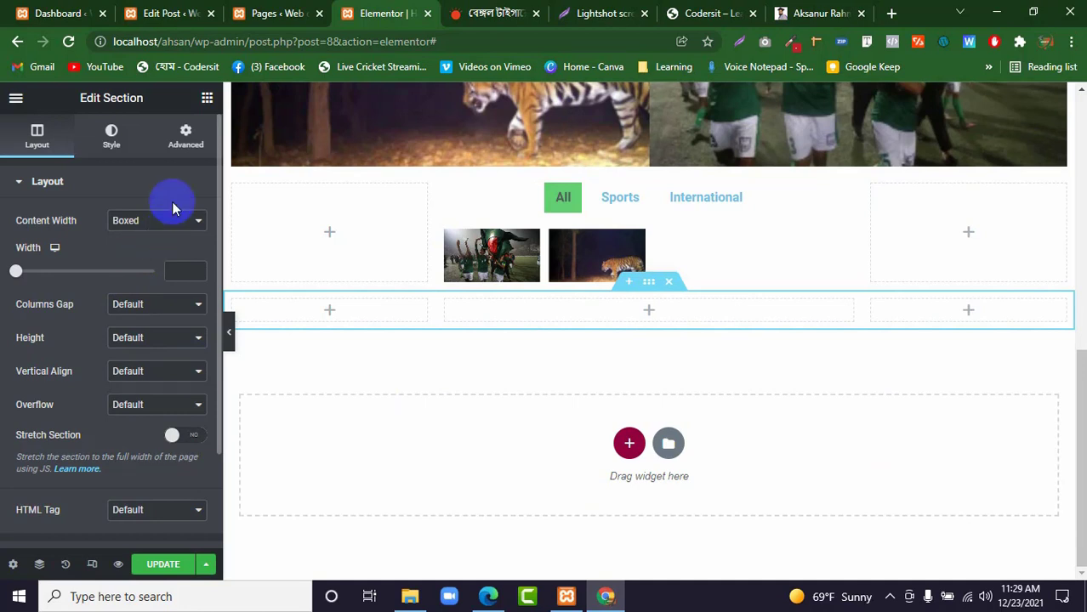
left_click(206, 99)
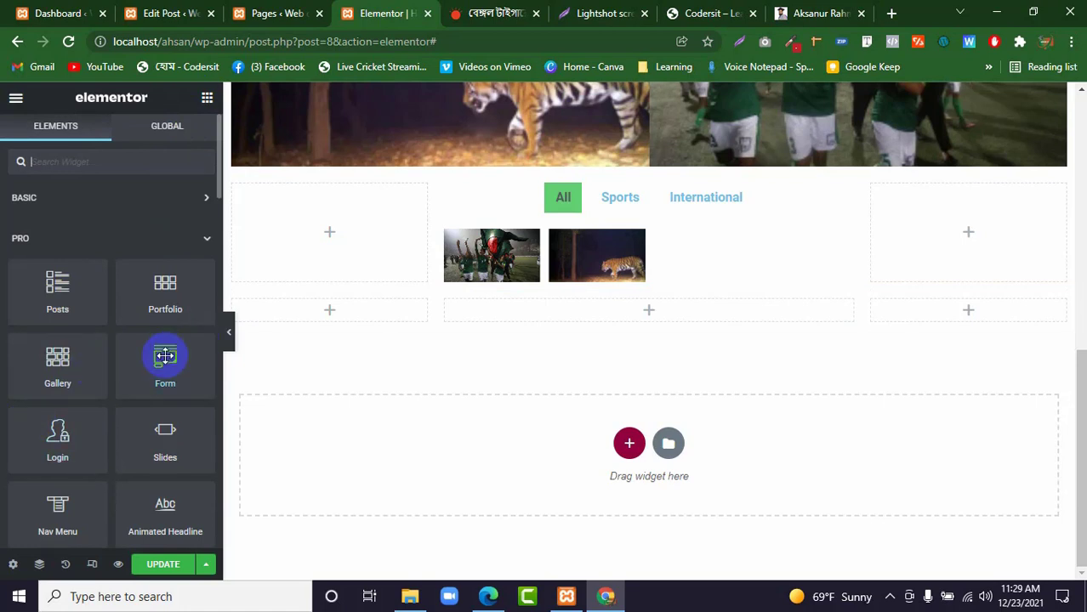
left_click_drag(165, 355, 575, 303)
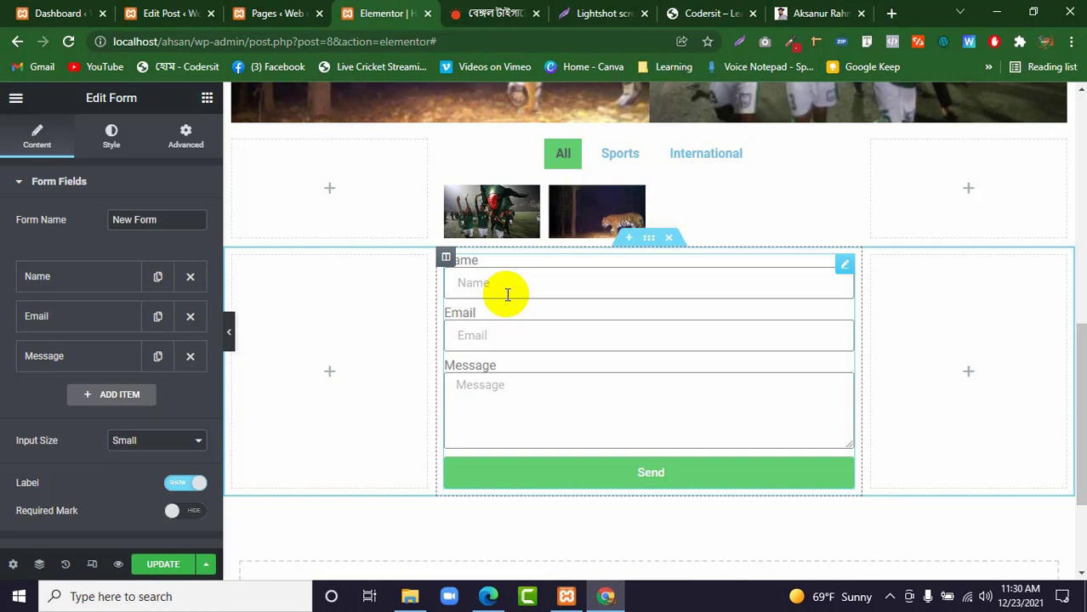
Duplicate the form's Message field and remove the copy.
left_click(156, 356)
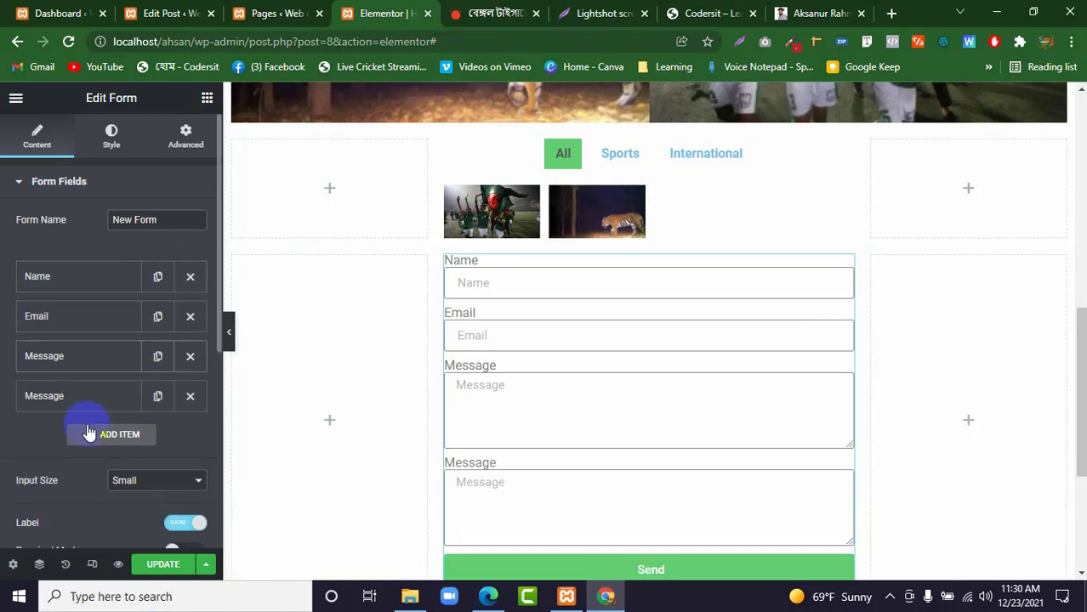
left_click(189, 396)
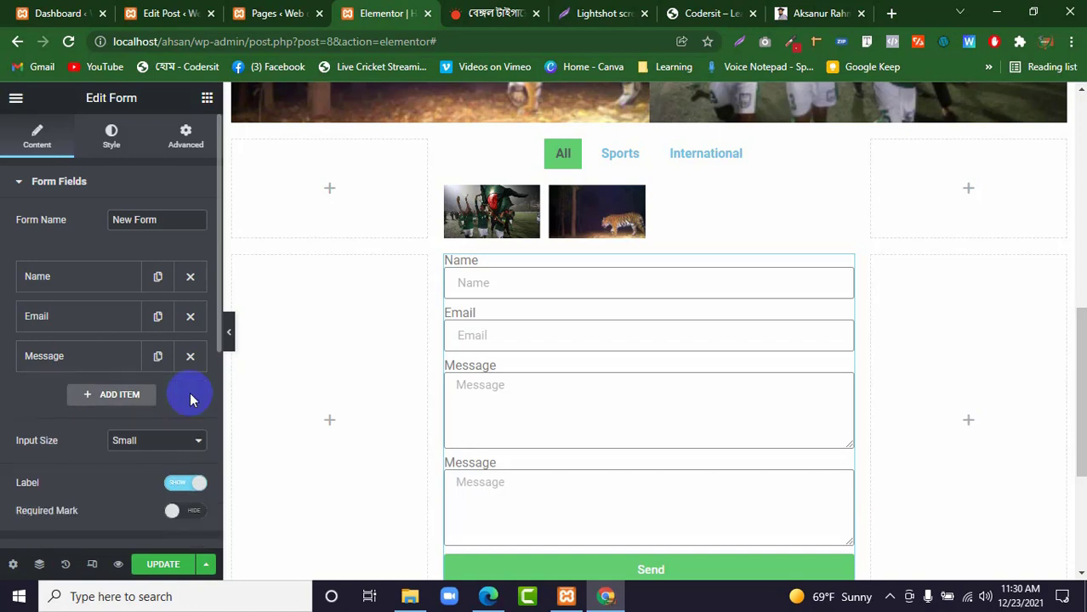
Duplicate the form's Email field and open the settings of the copy.
left_click(159, 317)
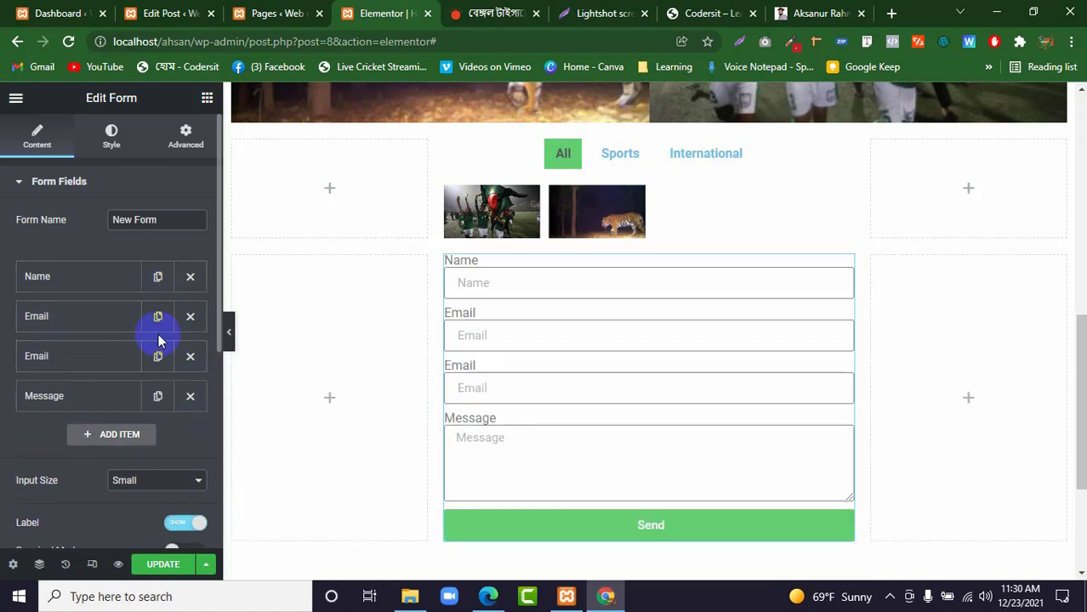
left_click(82, 362)
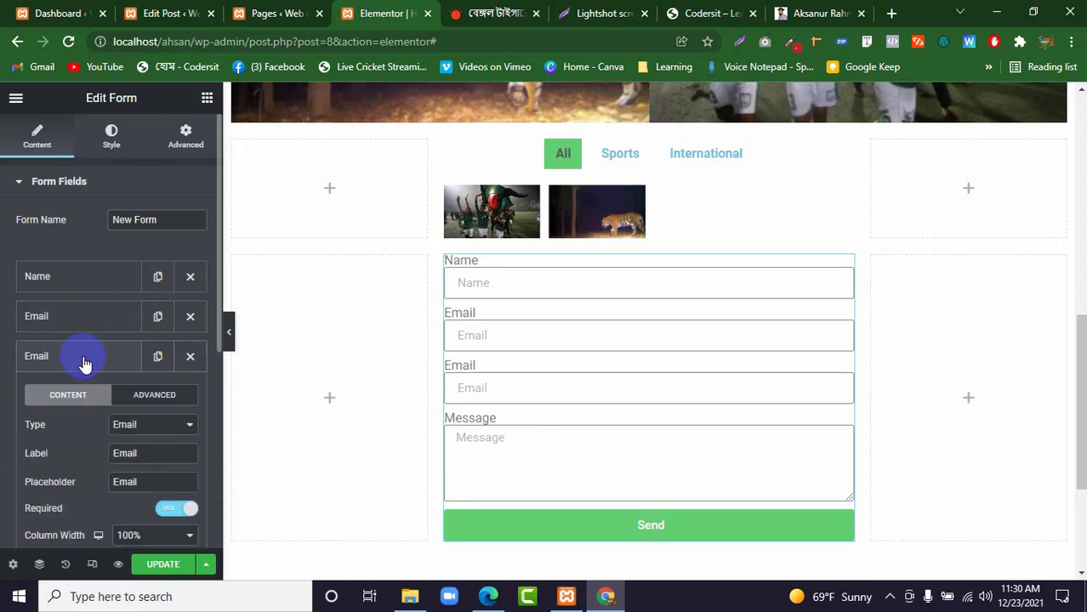
scroll(72, 323, "down", 2)
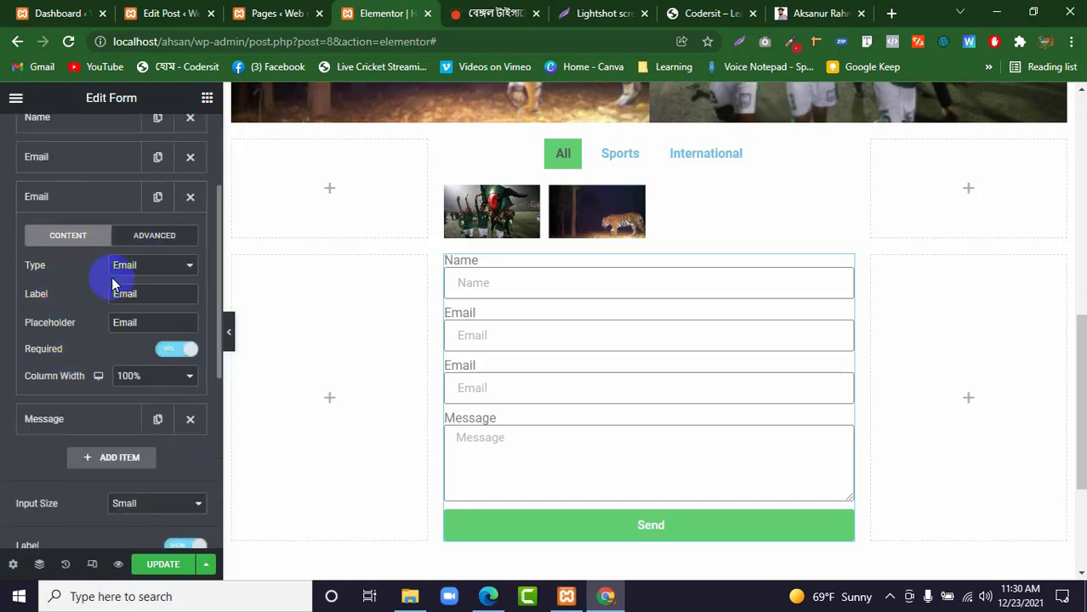
Try the reCAPTCHA and Radio types on the duplicated Email field.
left_click(131, 270)
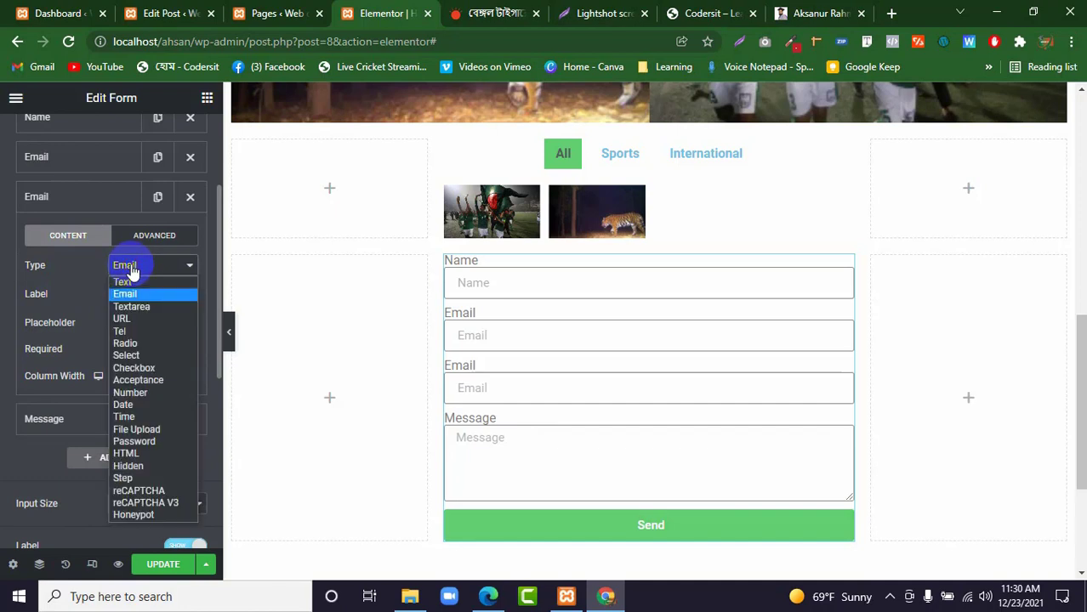
left_click(139, 491)
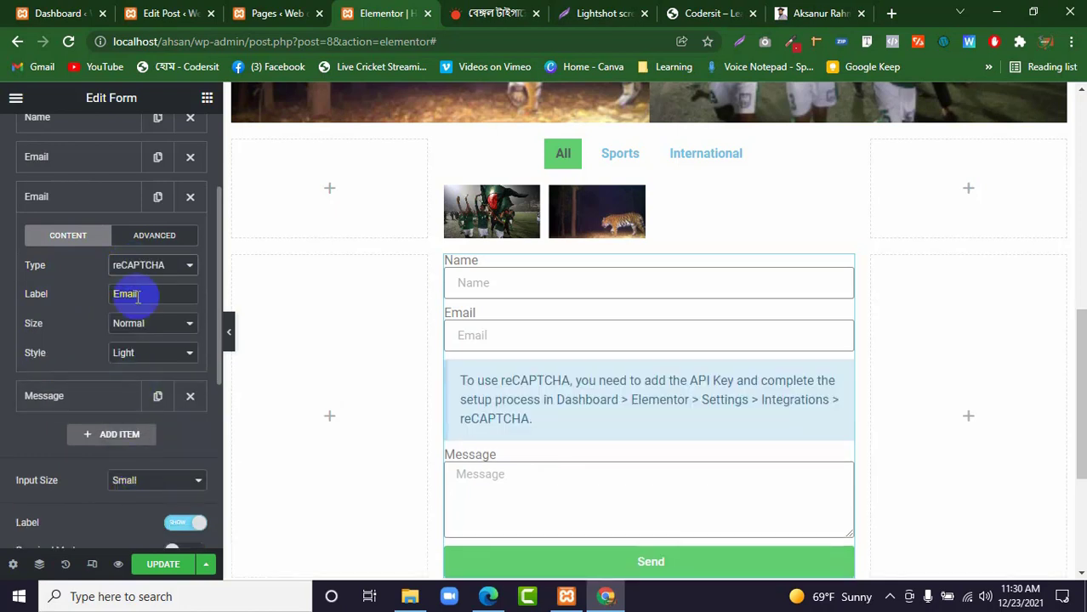
left_click(138, 267)
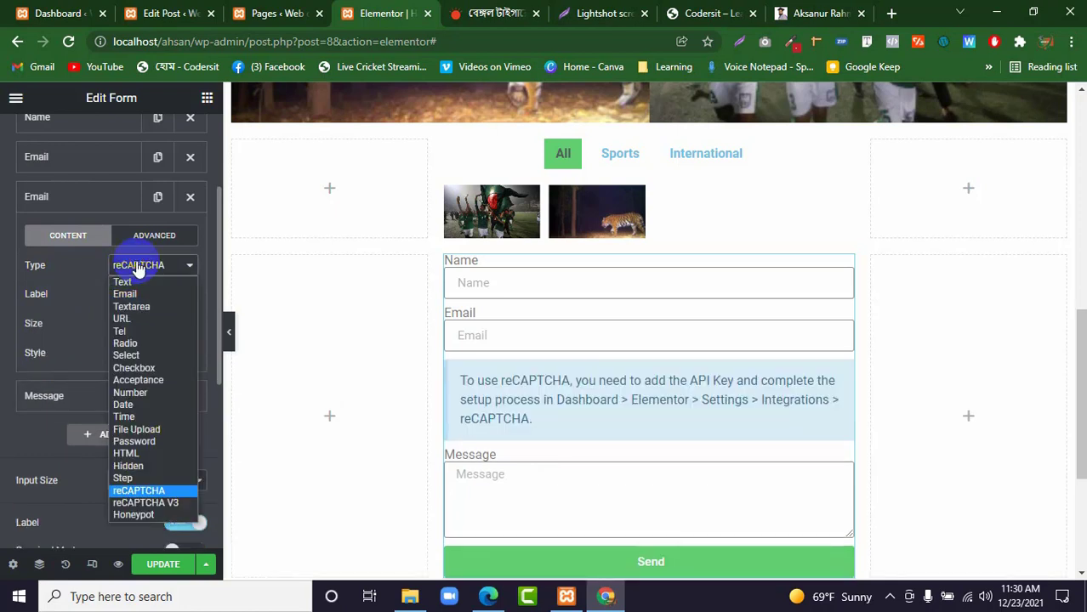
left_click(132, 345)
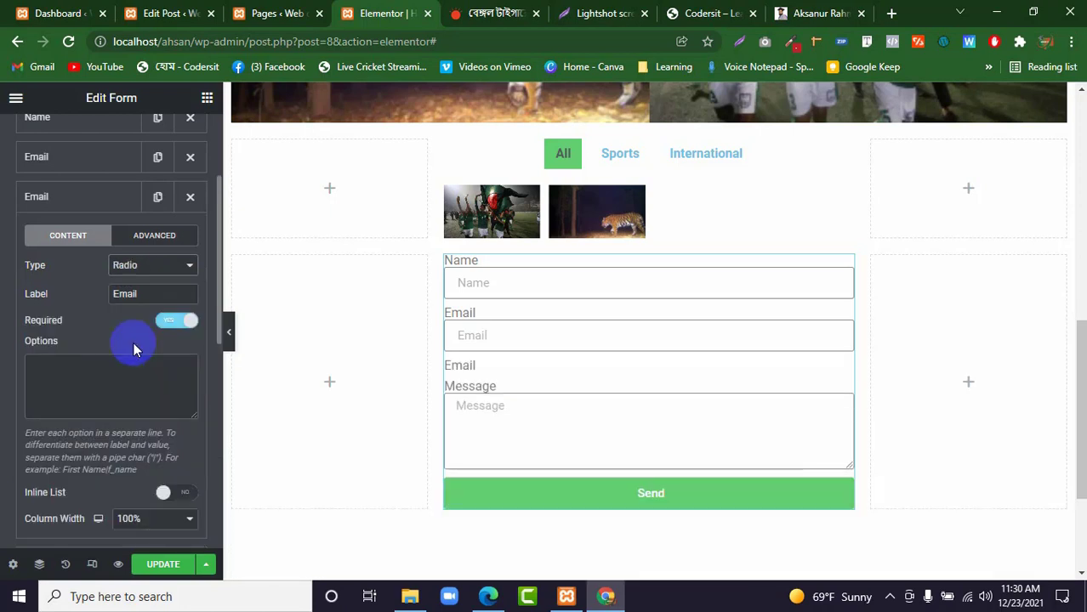
Set the duplicated Email field's type to Tel.
left_click(143, 267)
left_click(143, 268)
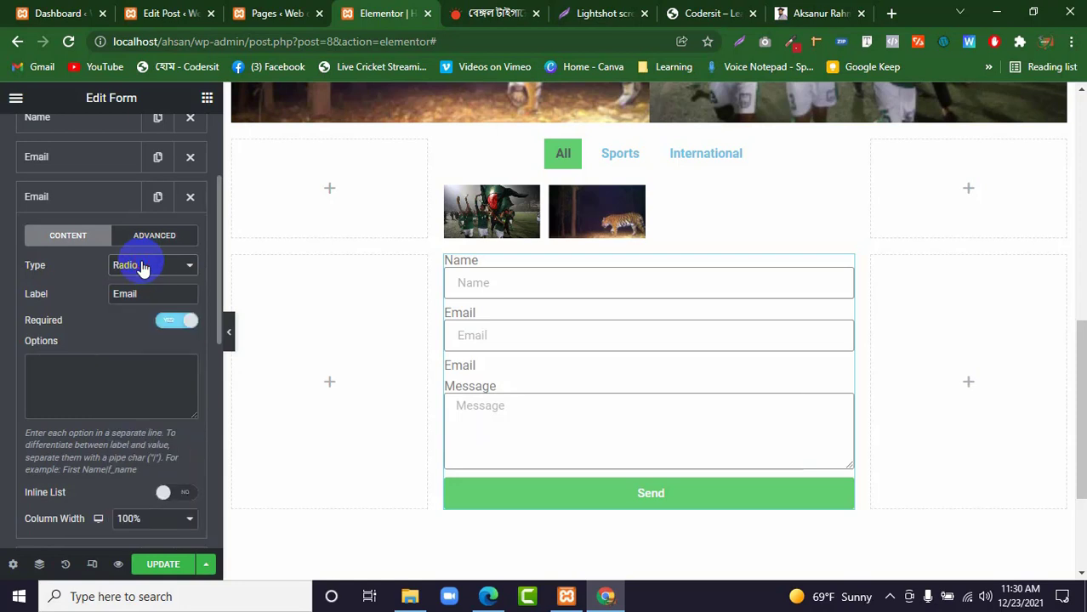
left_click(143, 267)
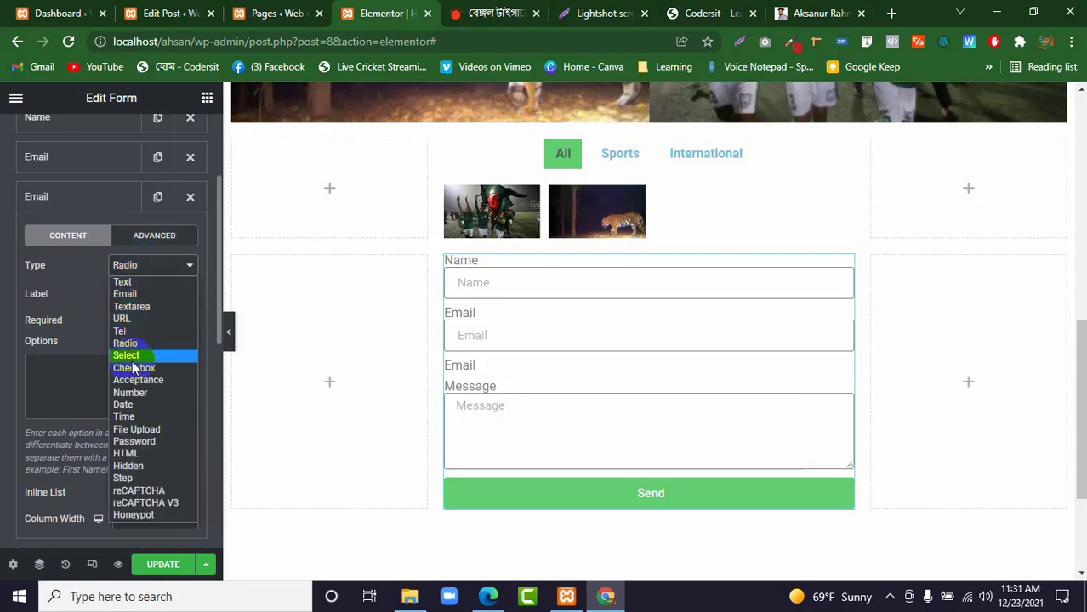
left_click(128, 335)
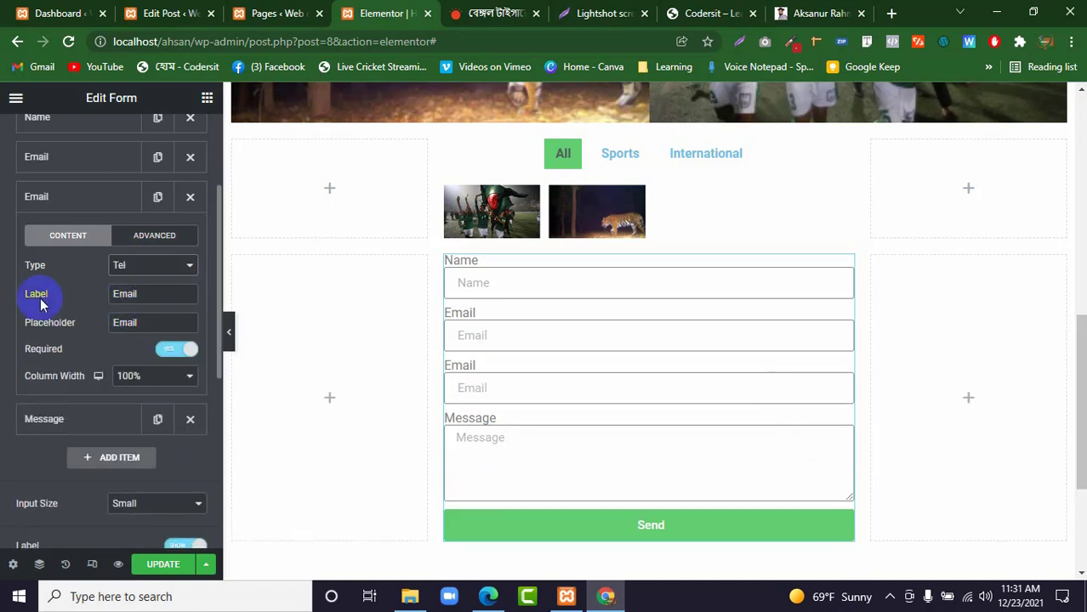
Set both the label and the placeholder of the Tel field to Mobile and collapse its settings.
double_click(143, 294)
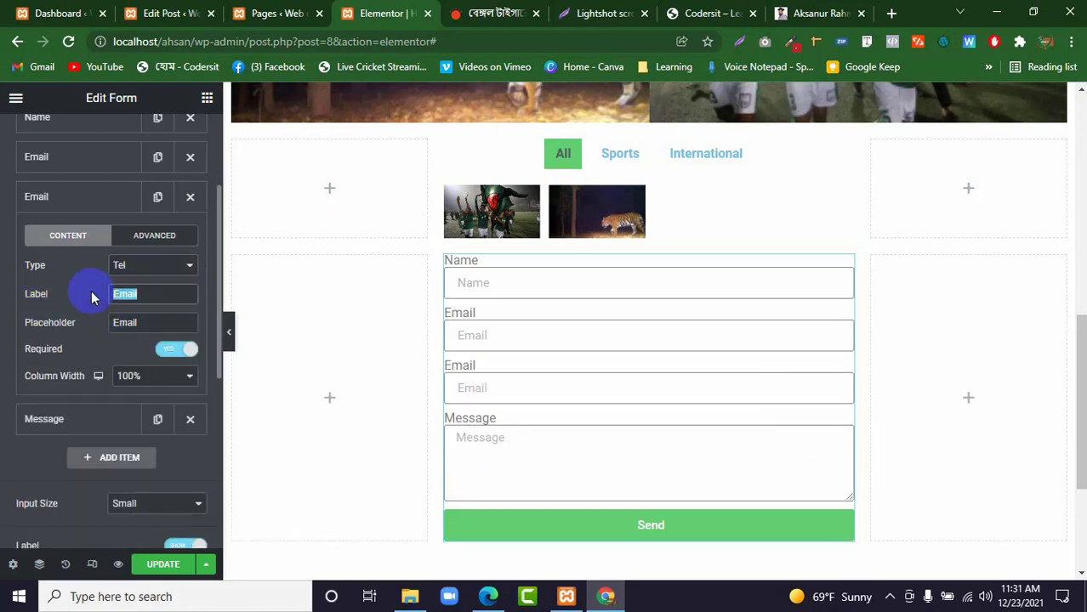
key("BackSpace")
type("Mob")
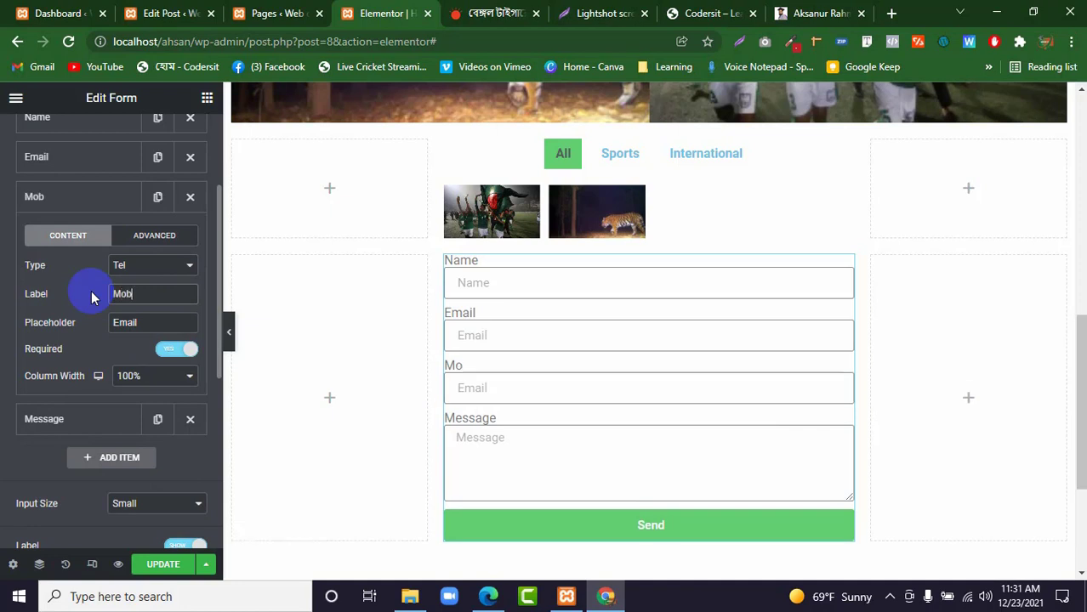
type("ile")
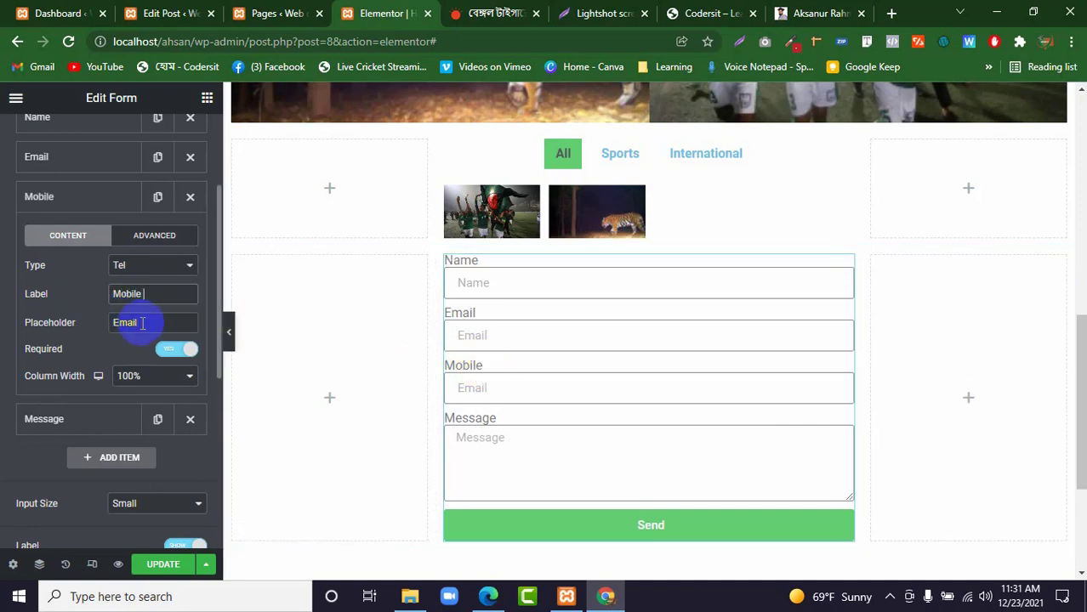
left_click_drag(144, 324, 88, 324)
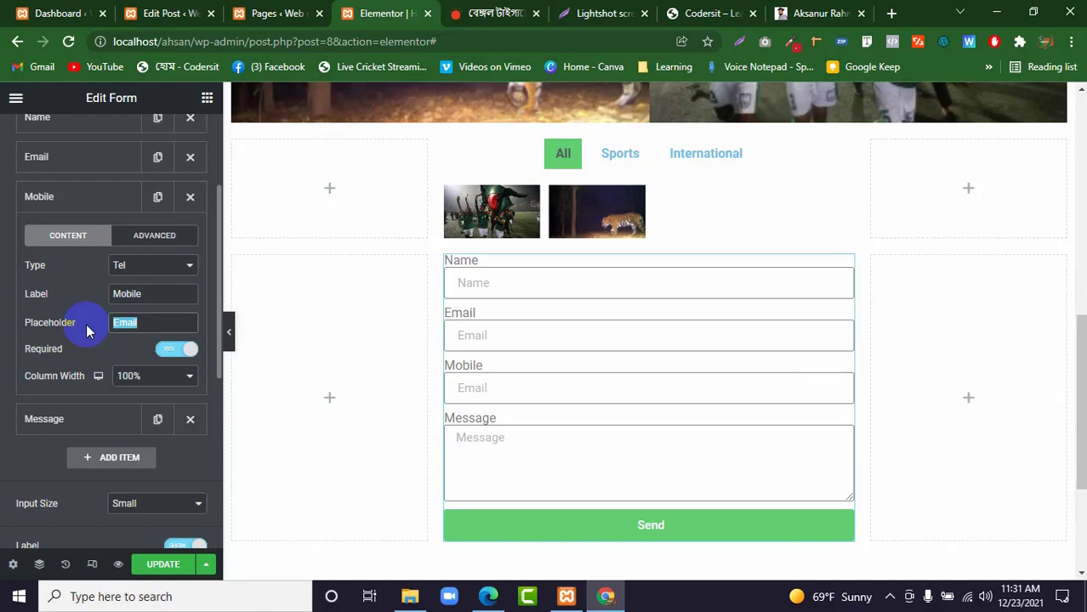
key("BackSpace")
type("Mobi")
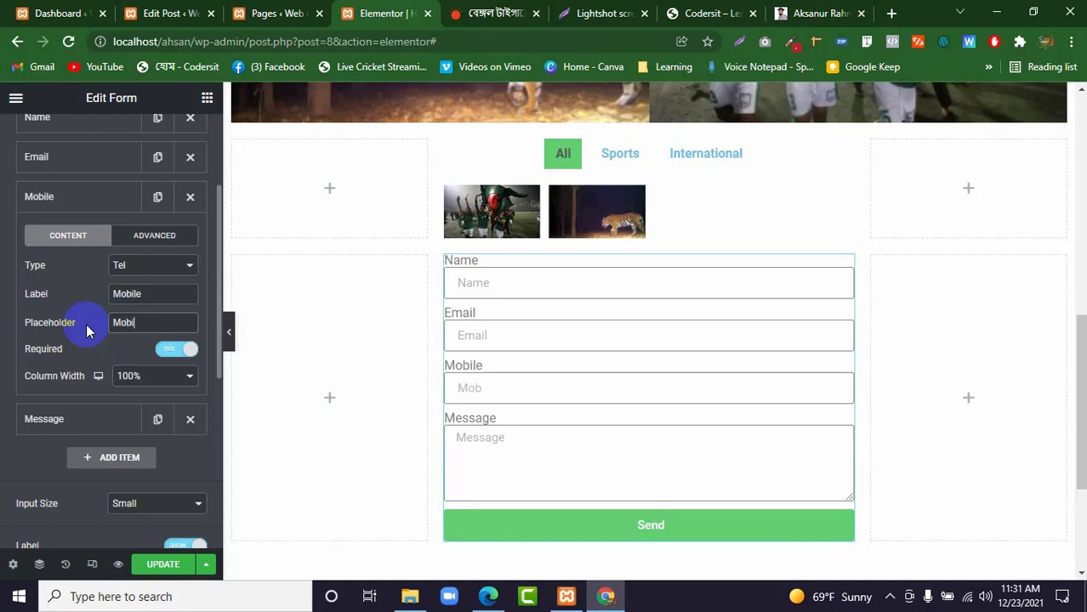
type("le")
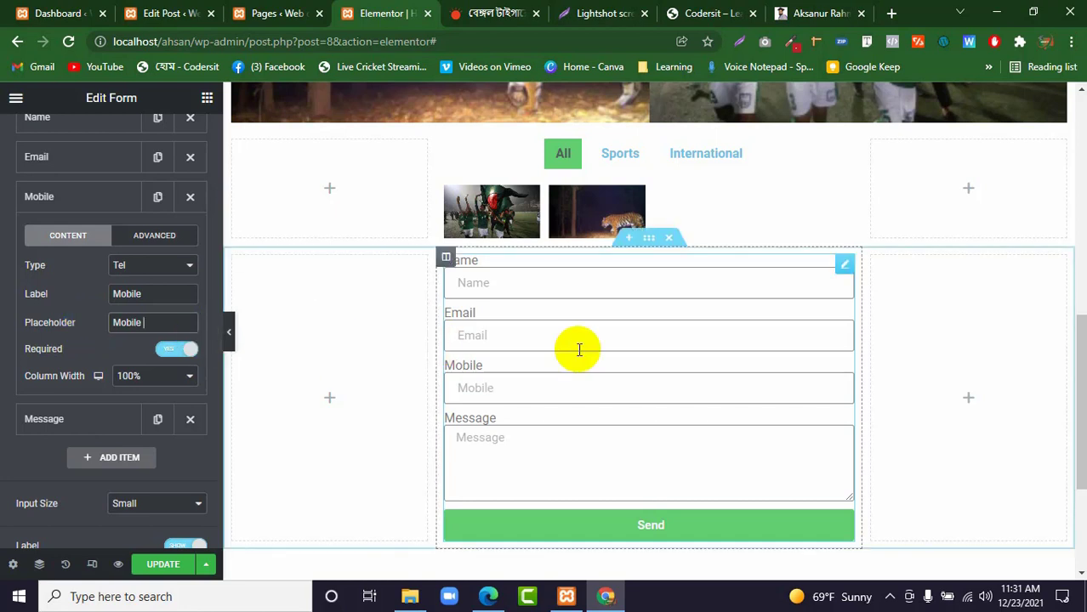
left_click(71, 198)
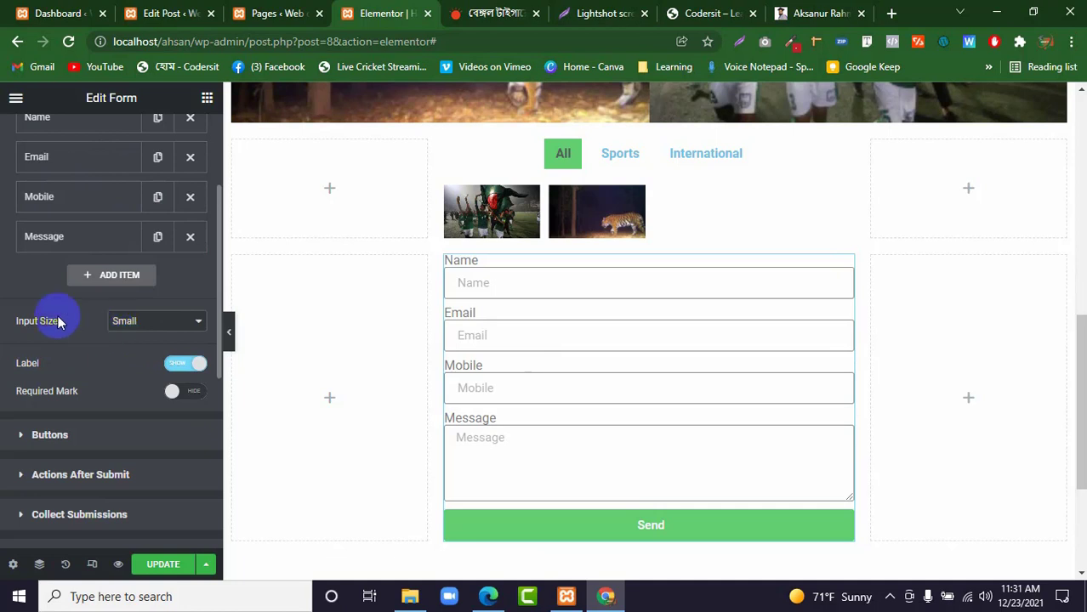
Try a 25% column width for the form's Send button and set it to 50%.
scroll(85, 337, "down", 2)
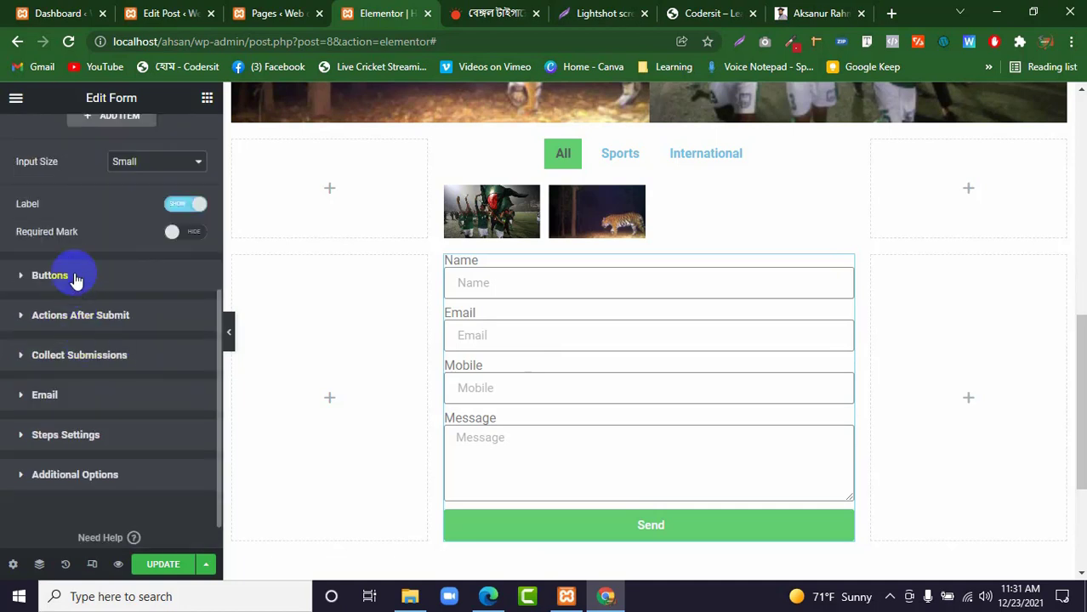
left_click(75, 275)
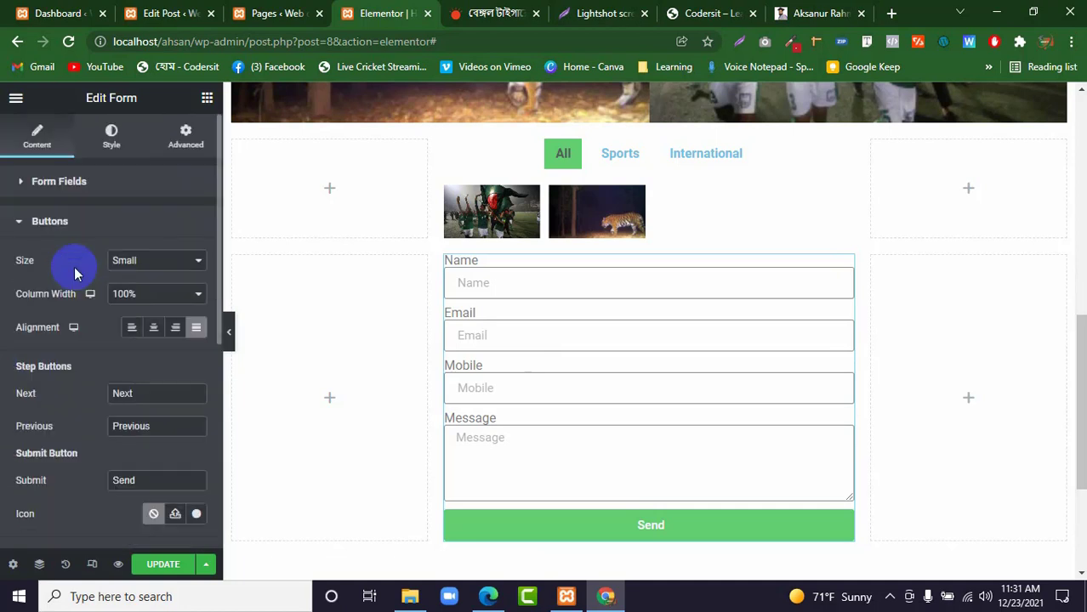
left_click(29, 225)
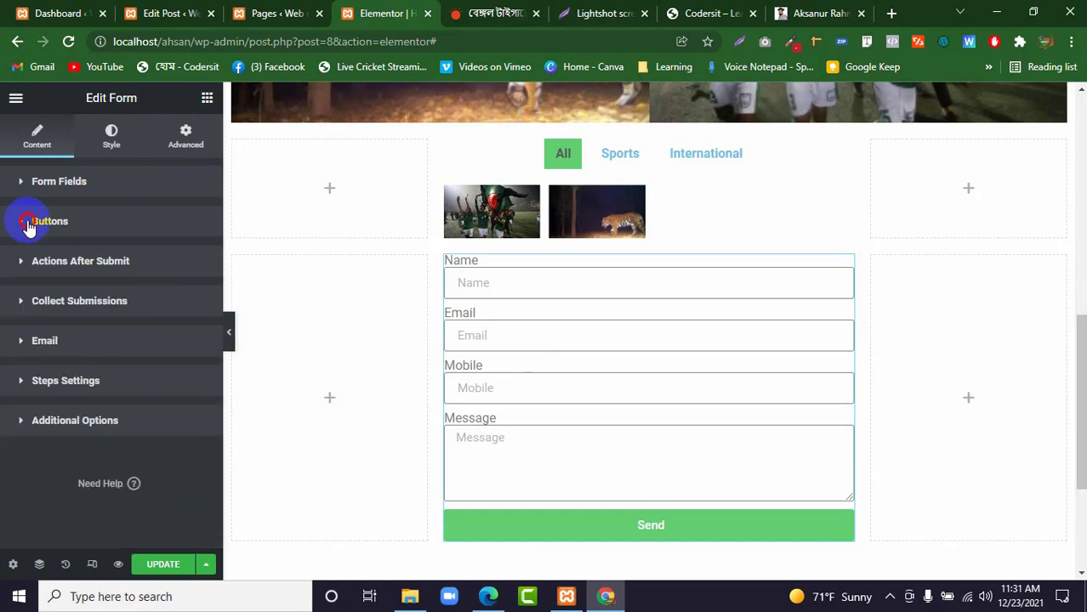
left_click(29, 224)
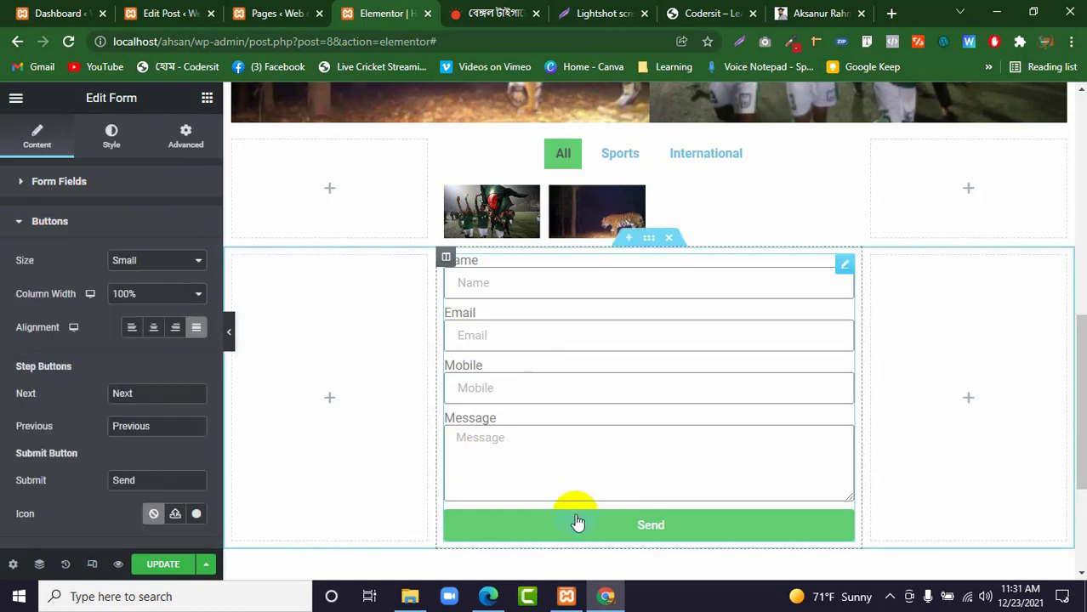
left_click(163, 293)
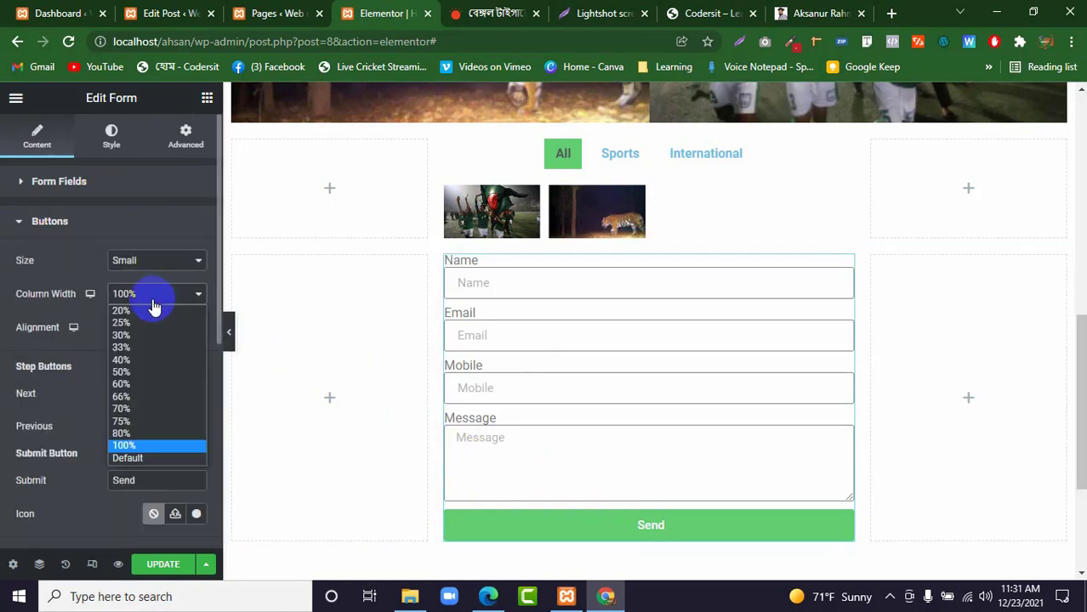
left_click(136, 322)
left_click(141, 299)
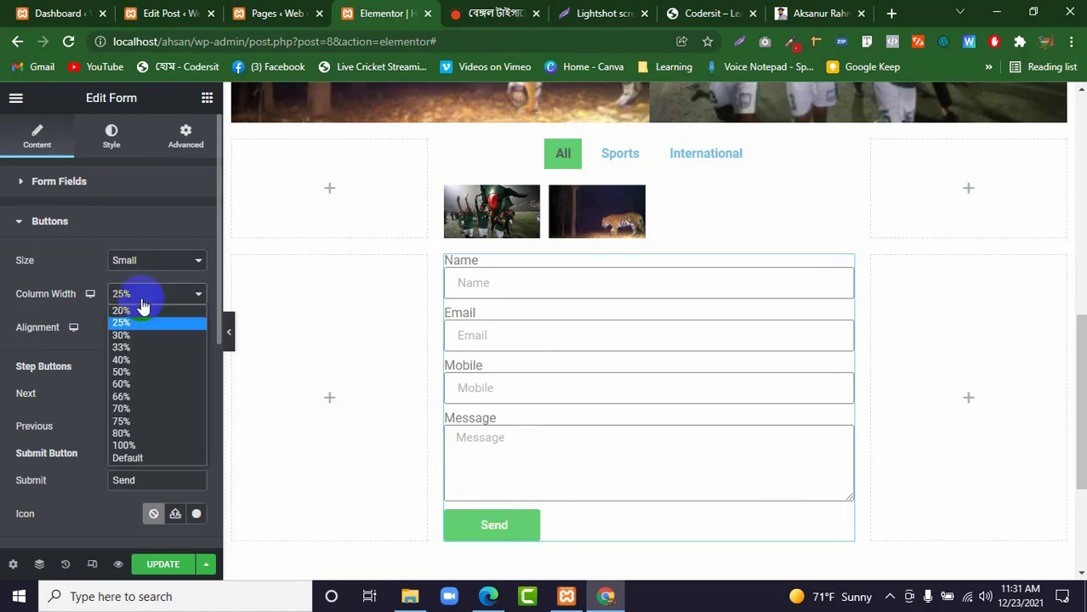
left_click(140, 371)
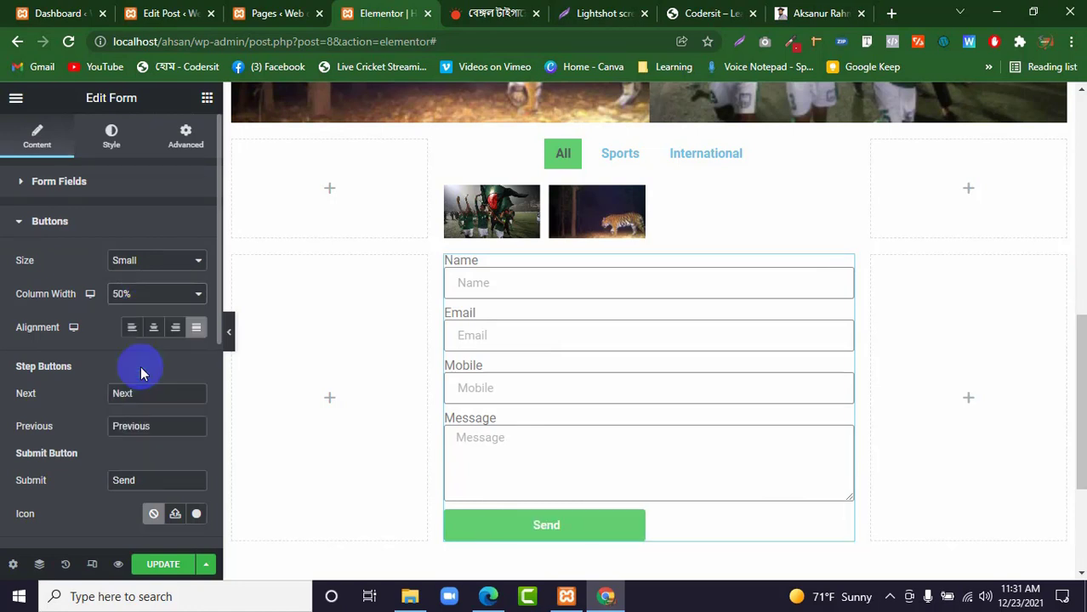
Try Center and Left alignment for the form's Send button and settle on Right.
left_click(153, 328)
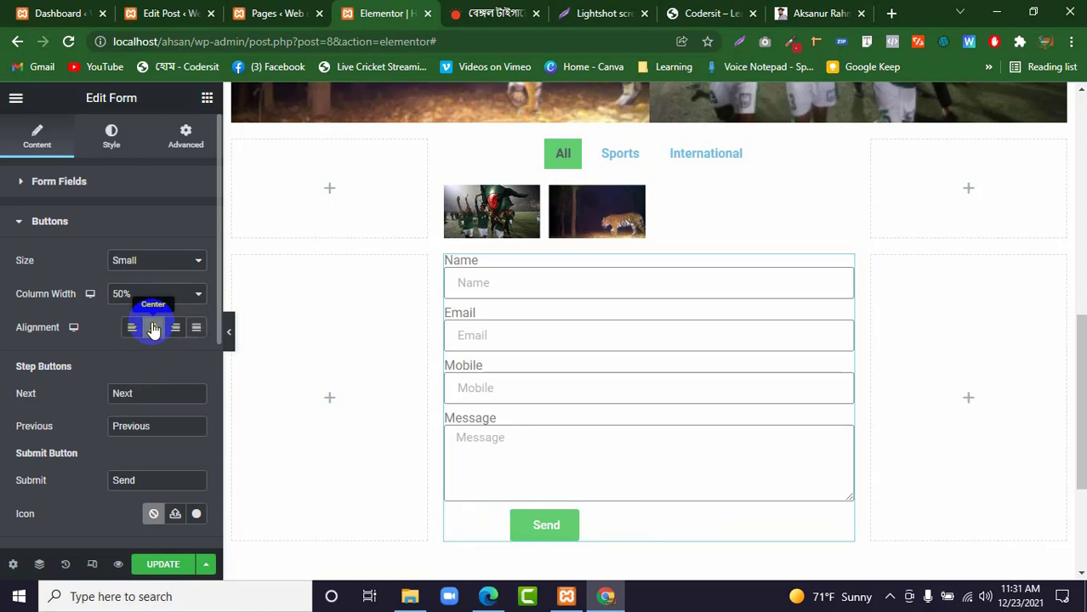
left_click(132, 327)
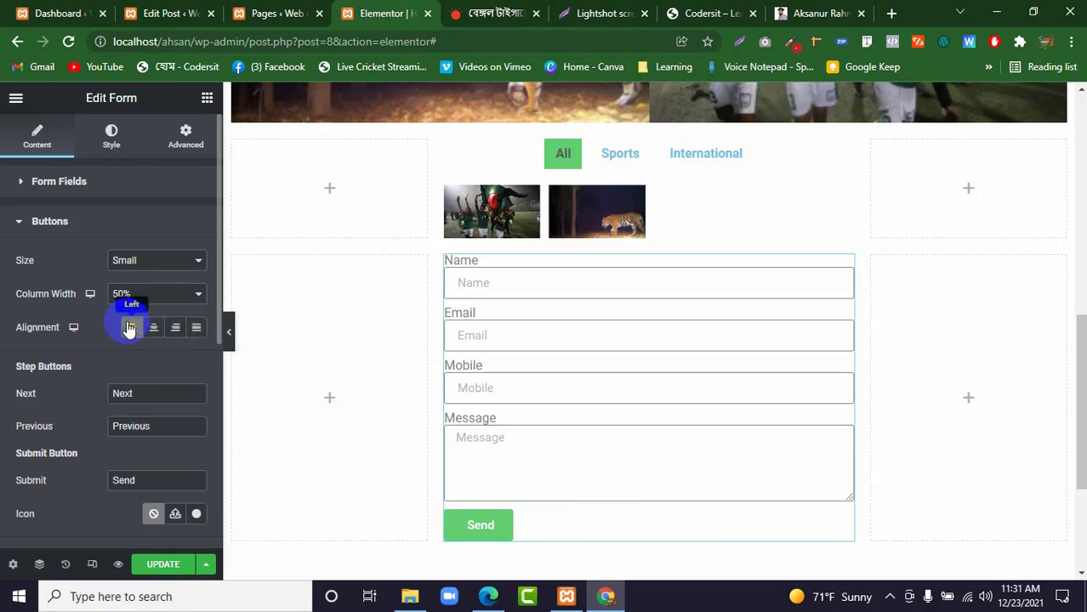
left_click(175, 328)
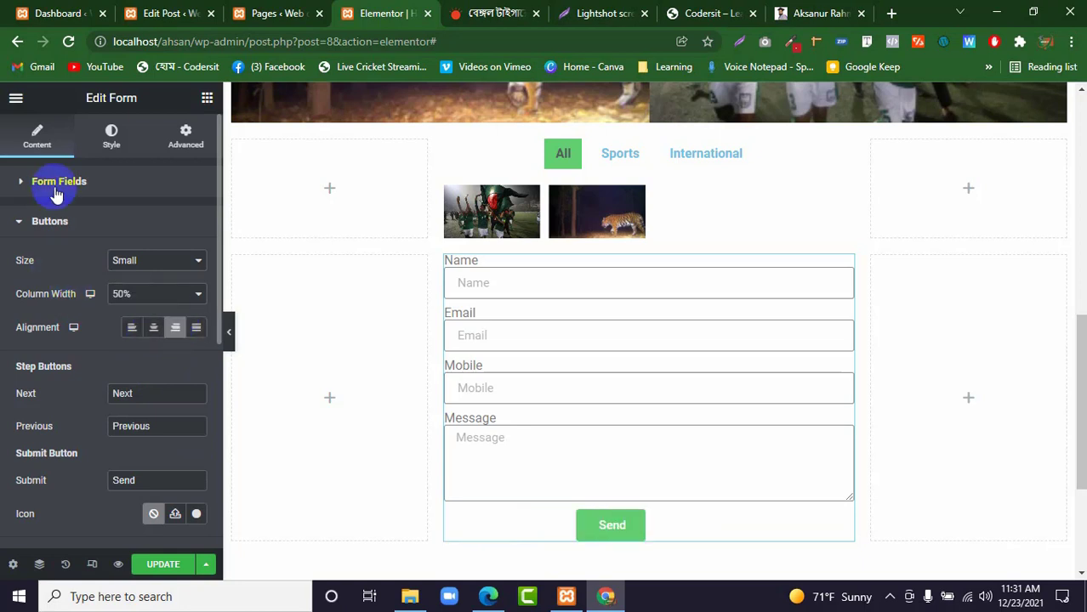
Review the form's Actions After Submit settings and collapse them again.
left_click(51, 223)
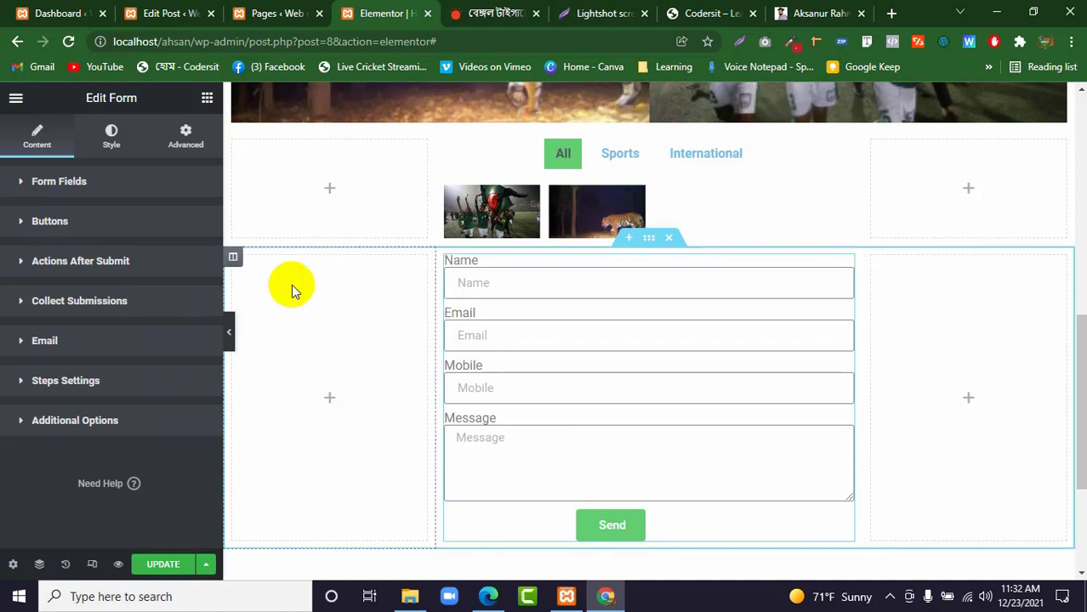
left_click(53, 262)
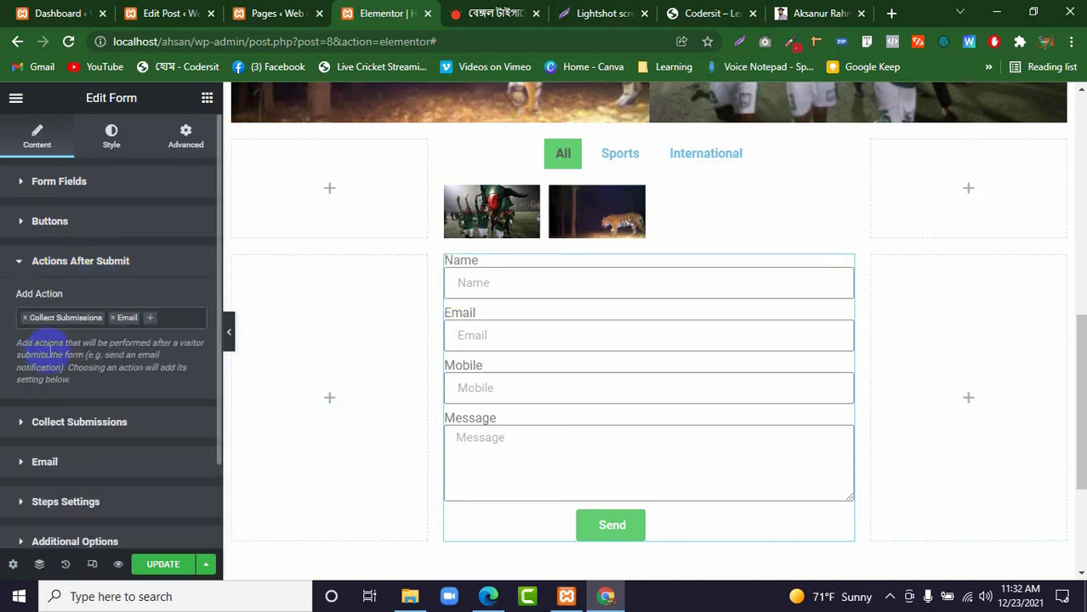
left_click(29, 258)
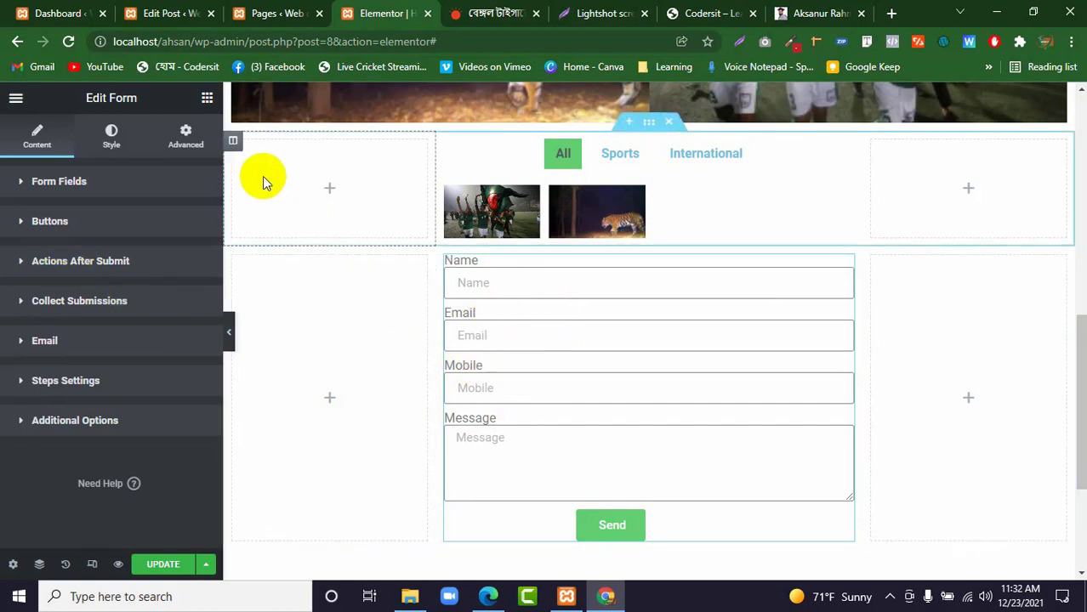
Add a Login widget below the form in the middle column and check its Username or Email Address field.
left_click(206, 99)
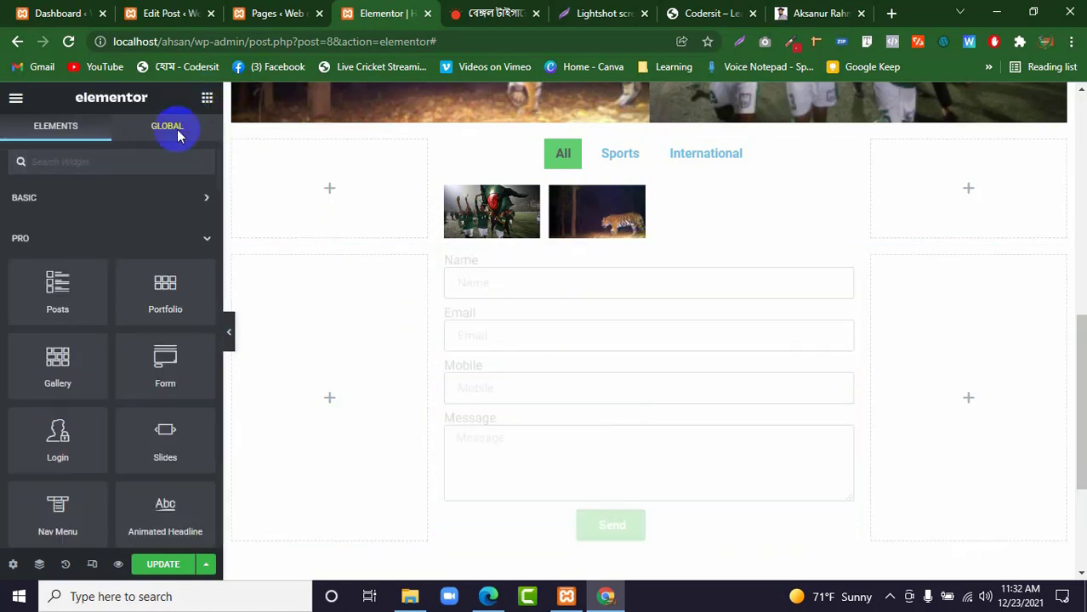
scroll(114, 357, "down", 2)
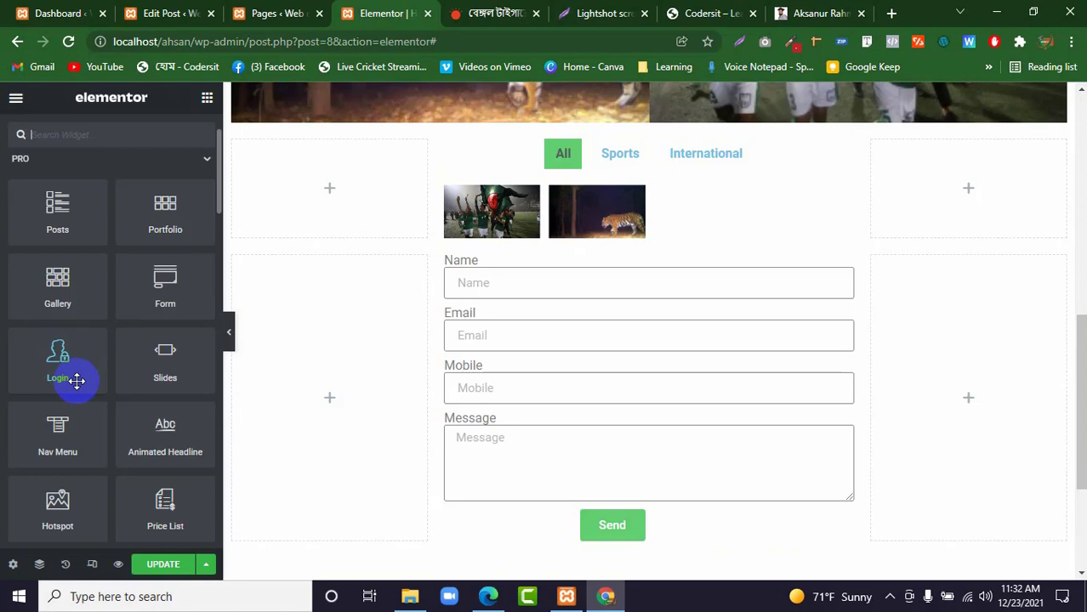
left_click_drag(69, 357, 551, 536)
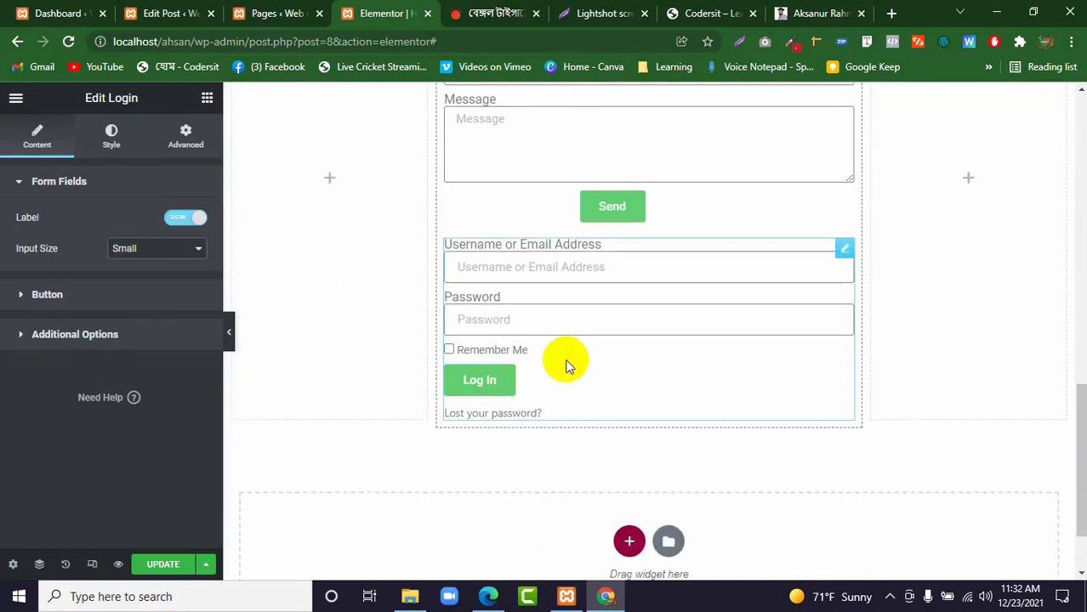
left_click(537, 265)
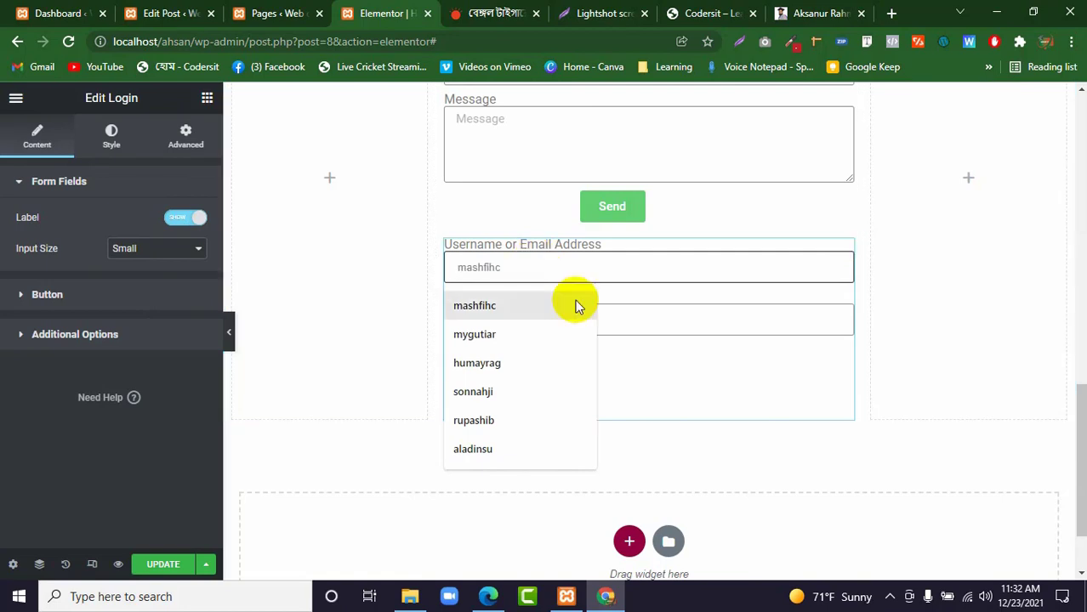
left_click(740, 429)
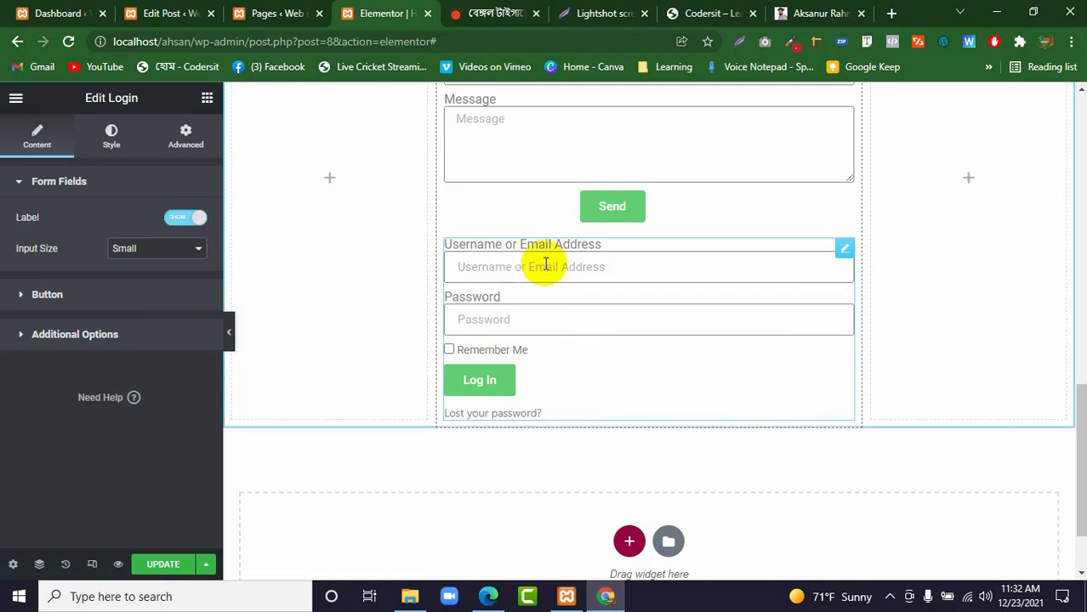
Check the Login widget's Password field and add a Slides widget below the Login widget in the middle column.
left_click(532, 320)
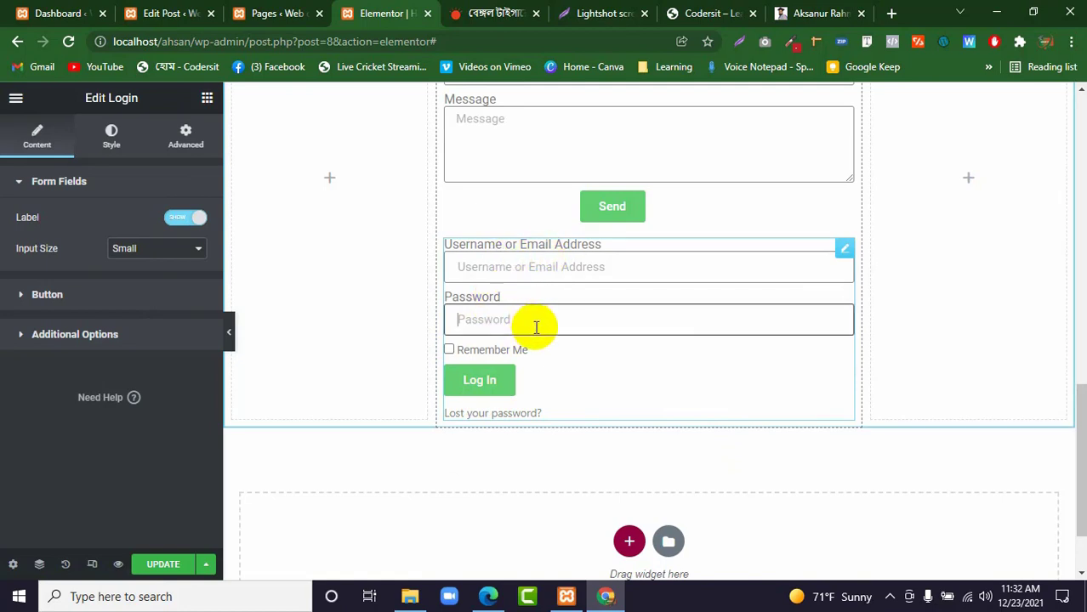
left_click(842, 249)
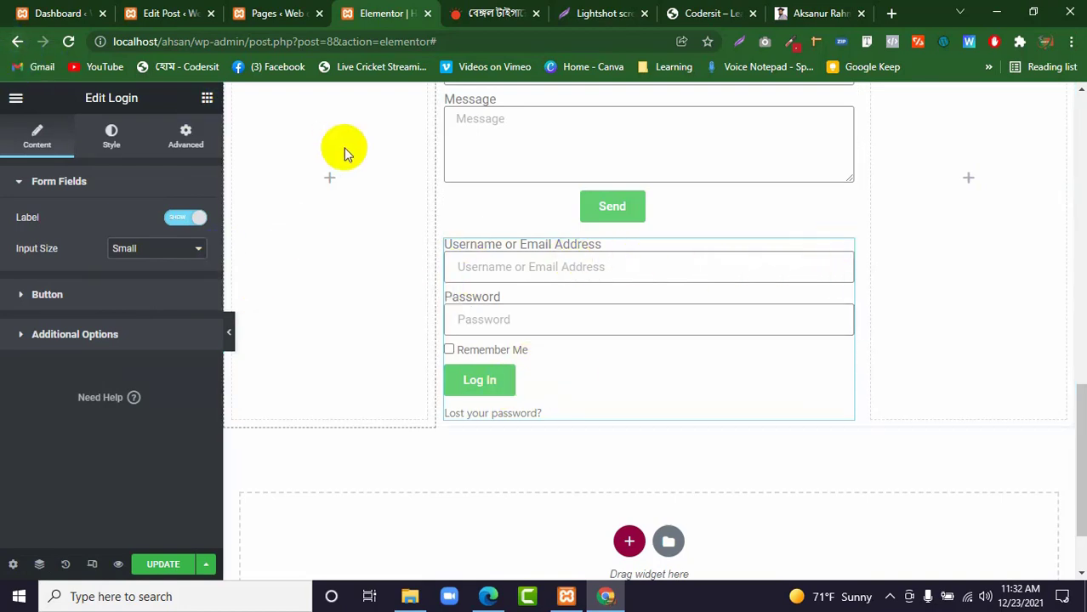
left_click(204, 99)
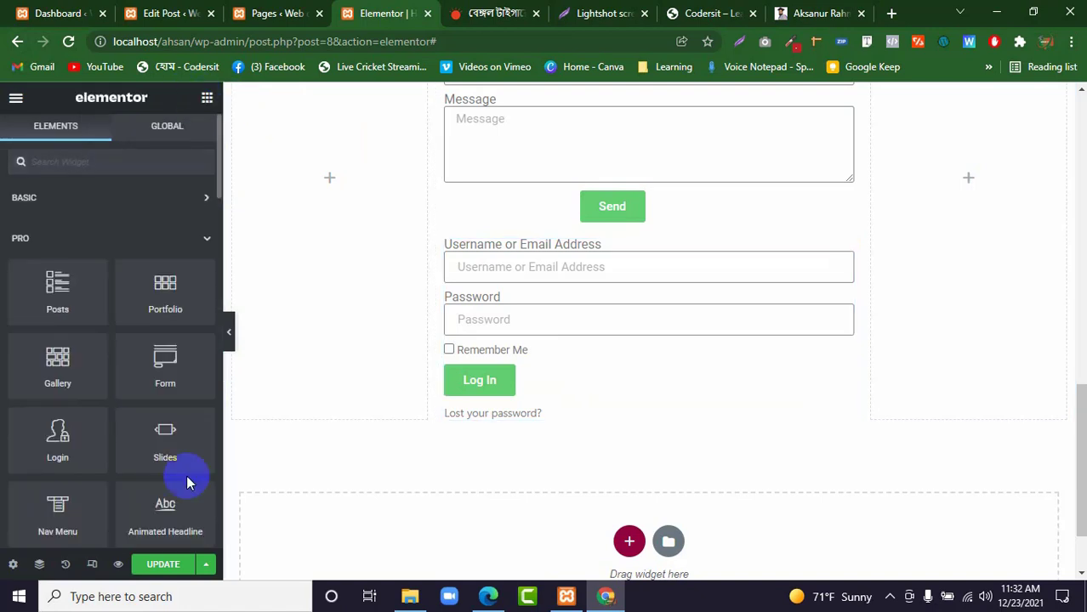
scroll(110, 396, "down", 1)
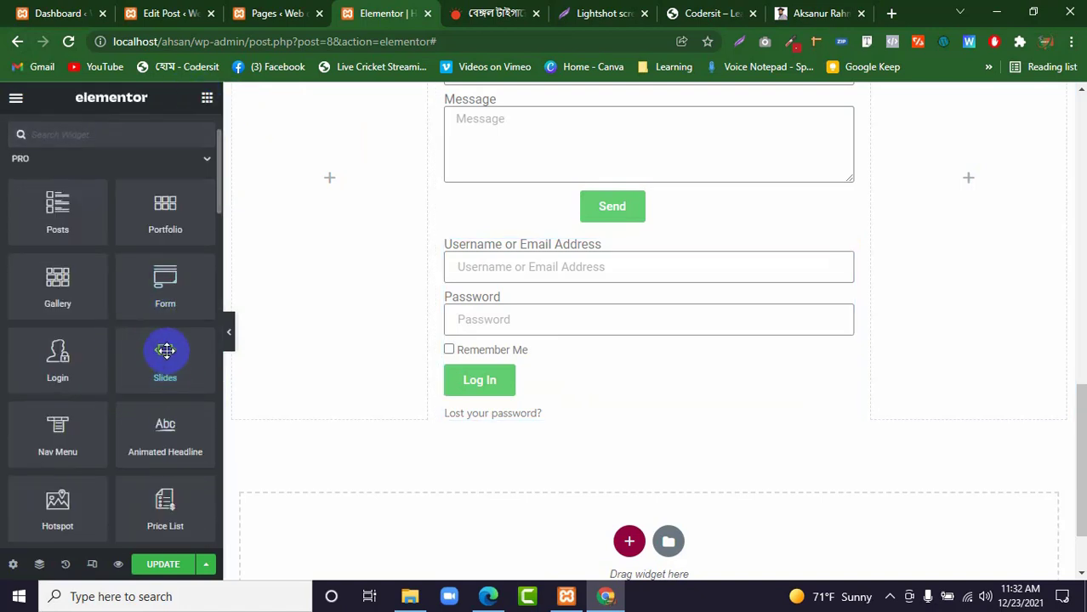
left_click_drag(167, 348, 495, 410)
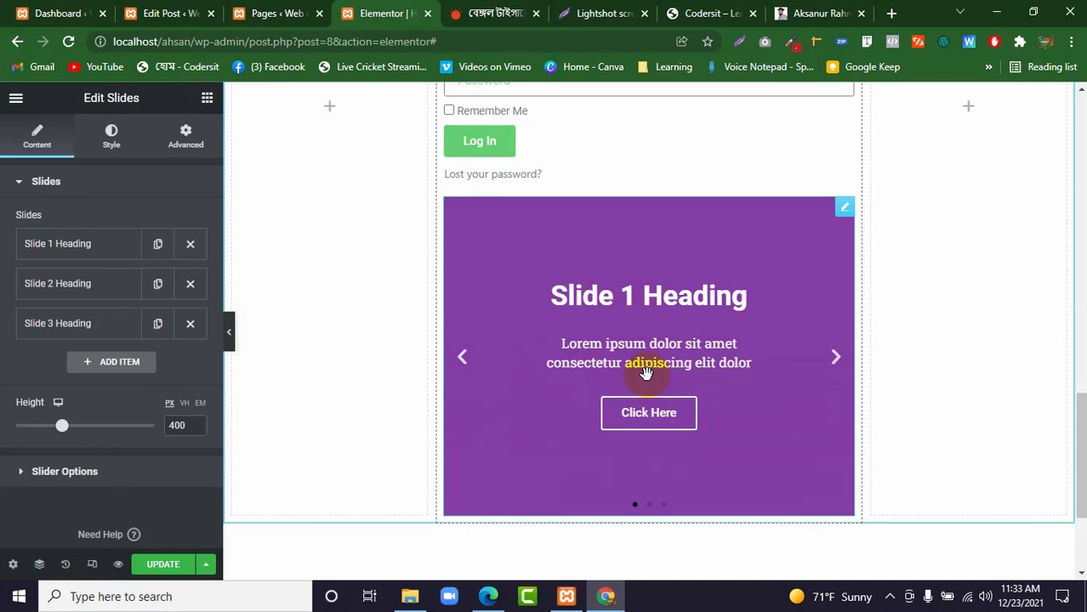
Set the background image of Slide 1 to Screenshot-15.png from the media library.
left_click(117, 246)
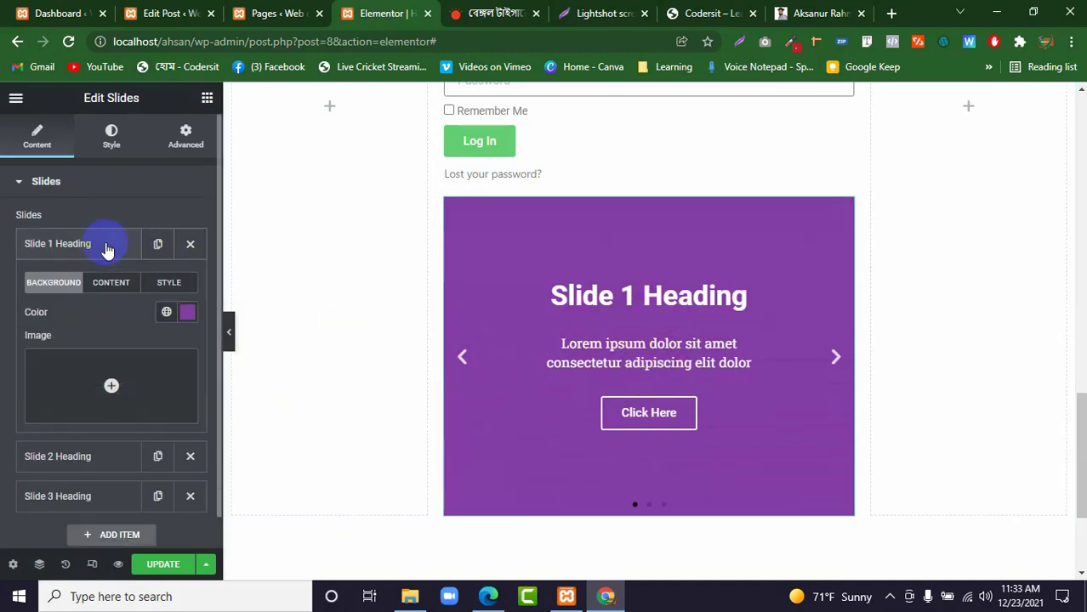
left_click(86, 380)
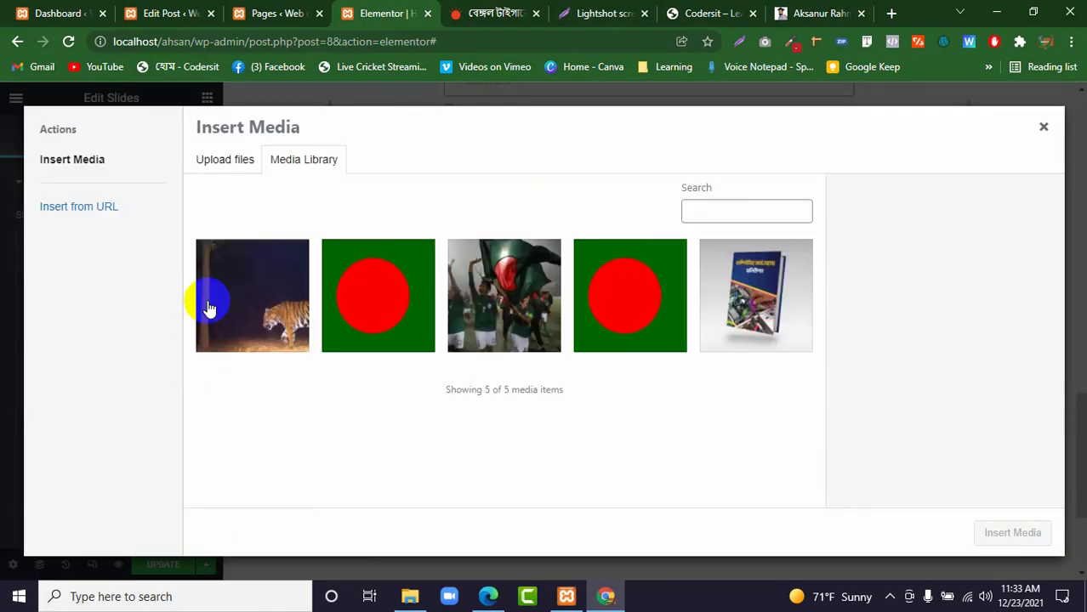
left_click(220, 304)
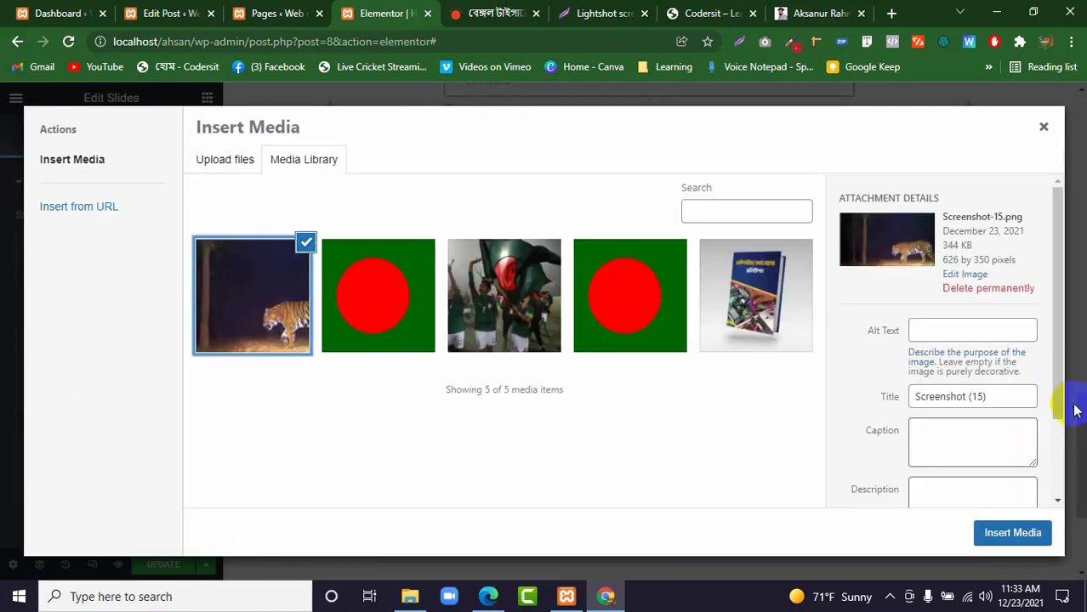
left_click(1005, 534)
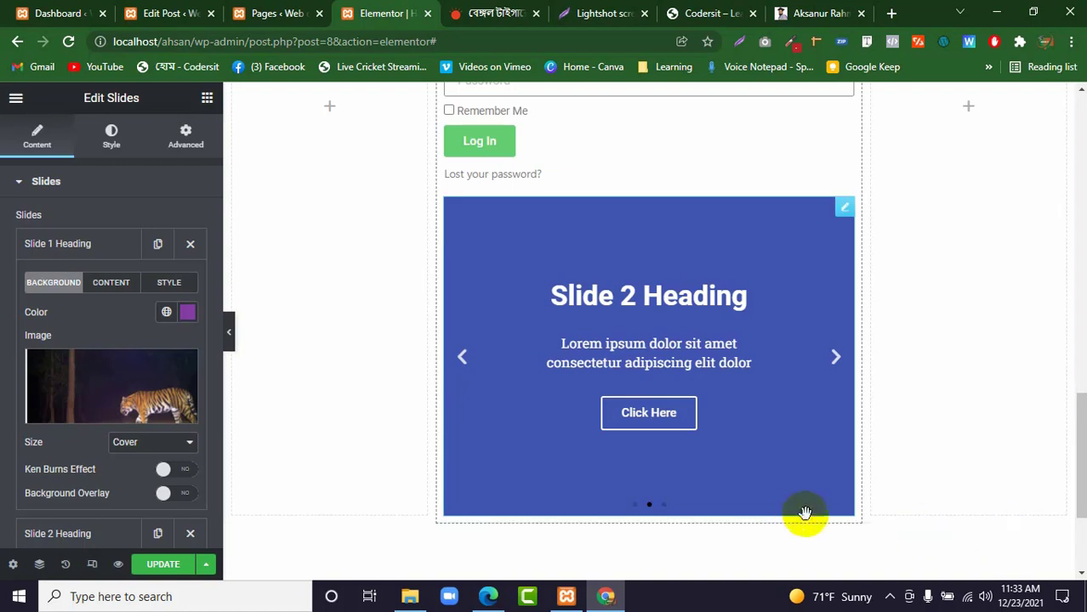
Set the background image of Slide 2 to Bangladesh-Flag.png from the media library.
left_click(113, 250)
left_click(115, 288)
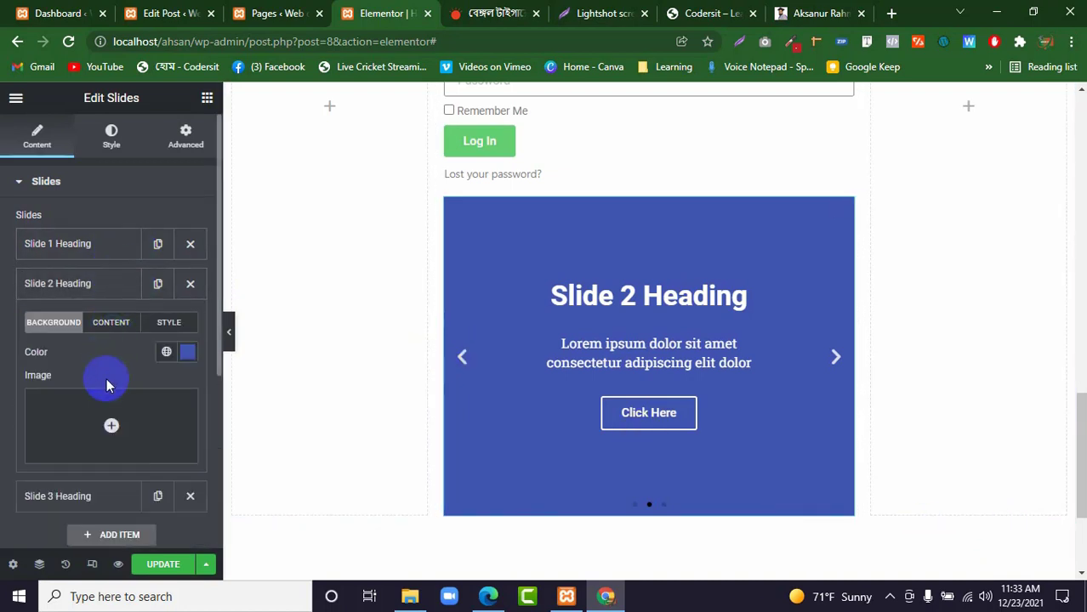
left_click(109, 407)
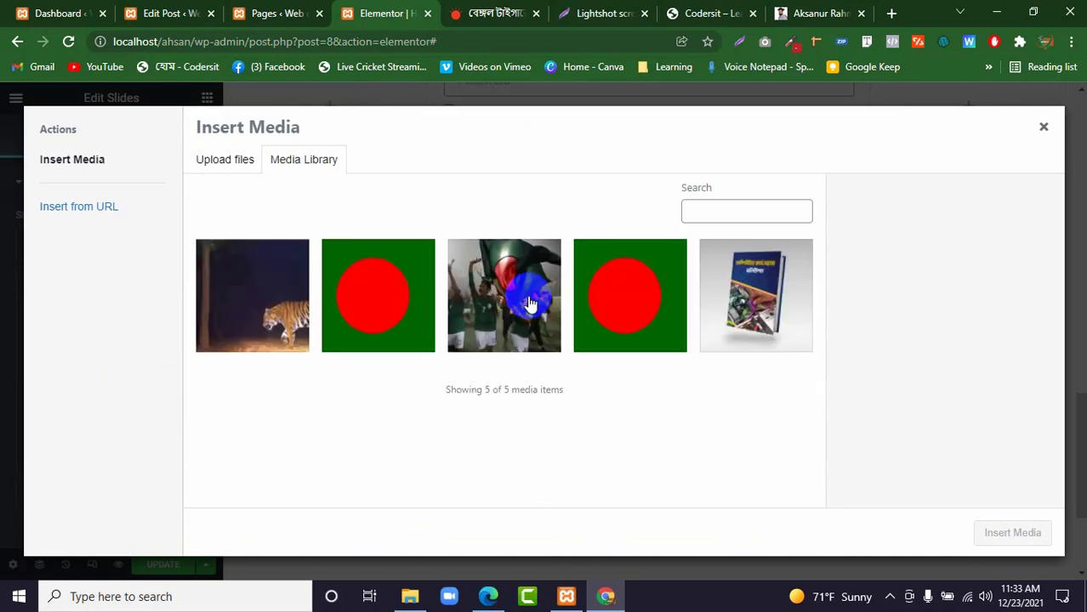
left_click(627, 299)
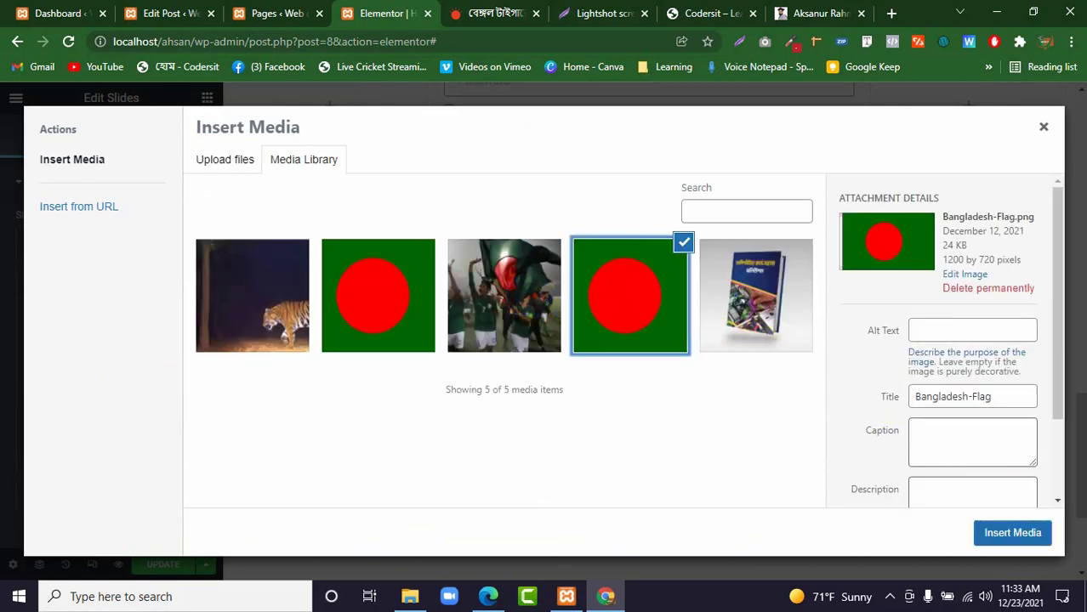
left_click(1004, 531)
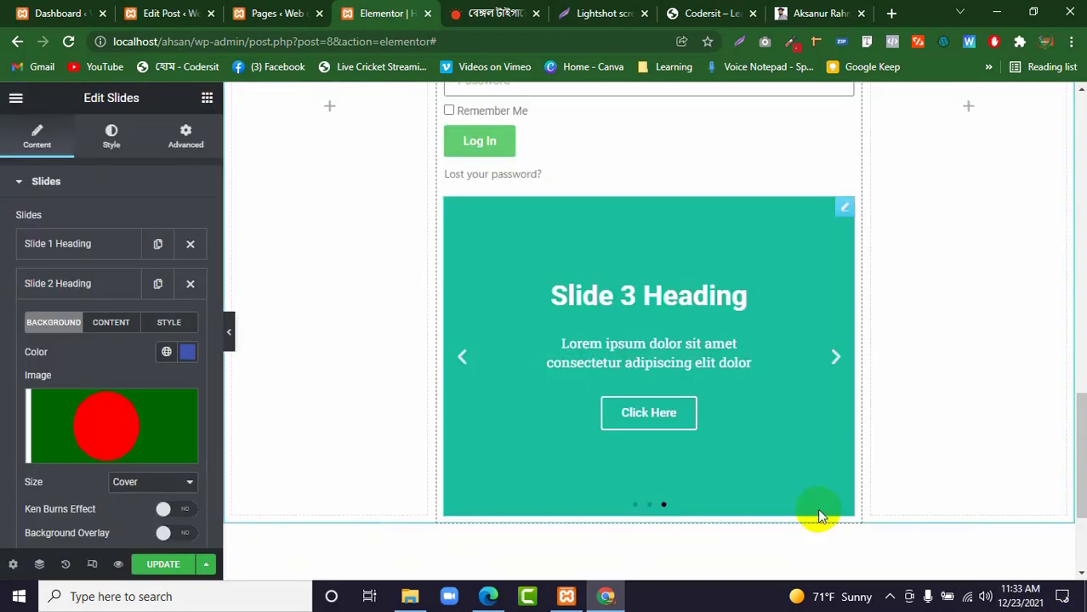
Set the background image of Slide 3 to Screenshot-14.png from the media library.
left_click(107, 289)
left_click(106, 332)
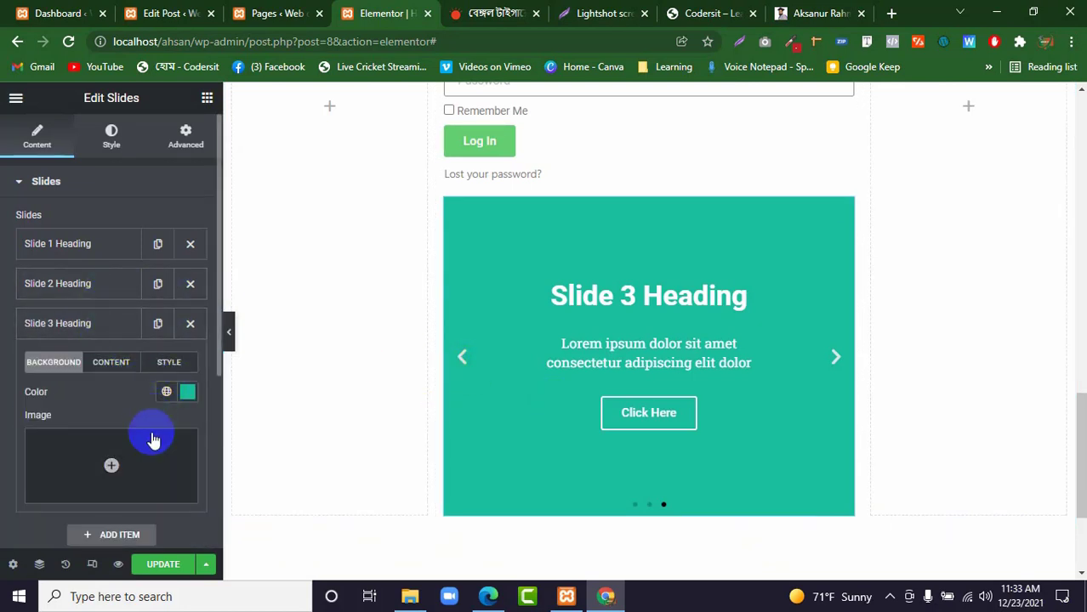
left_click(146, 465)
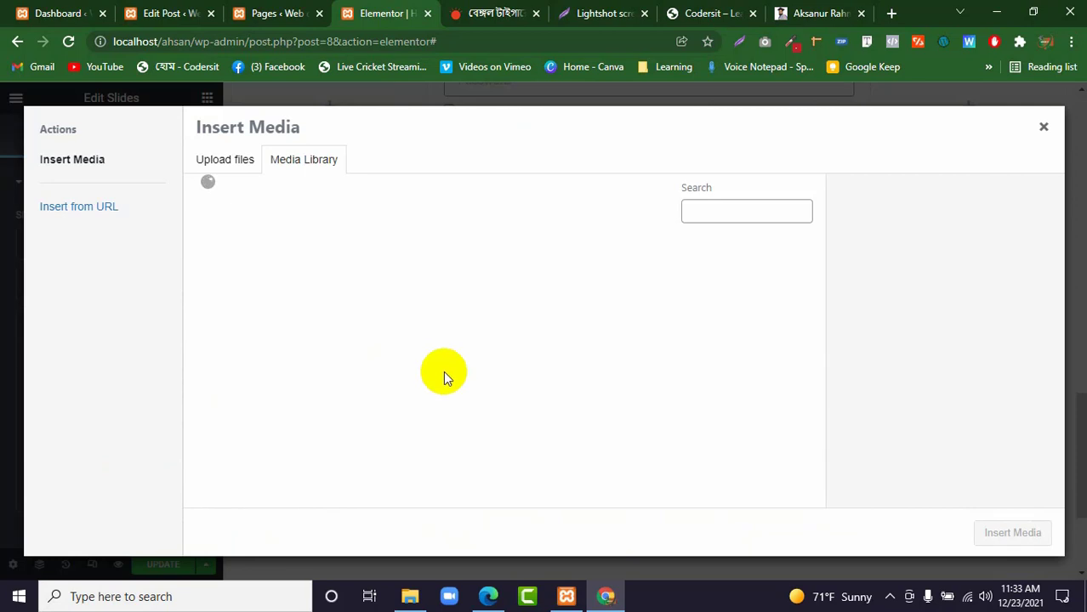
left_click(498, 311)
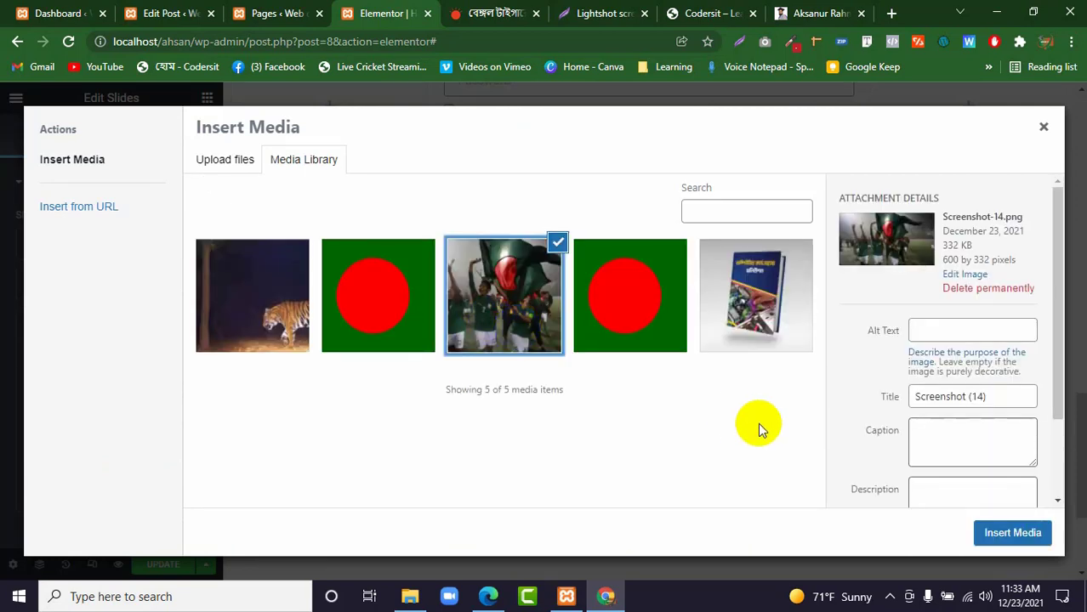
left_click(1010, 534)
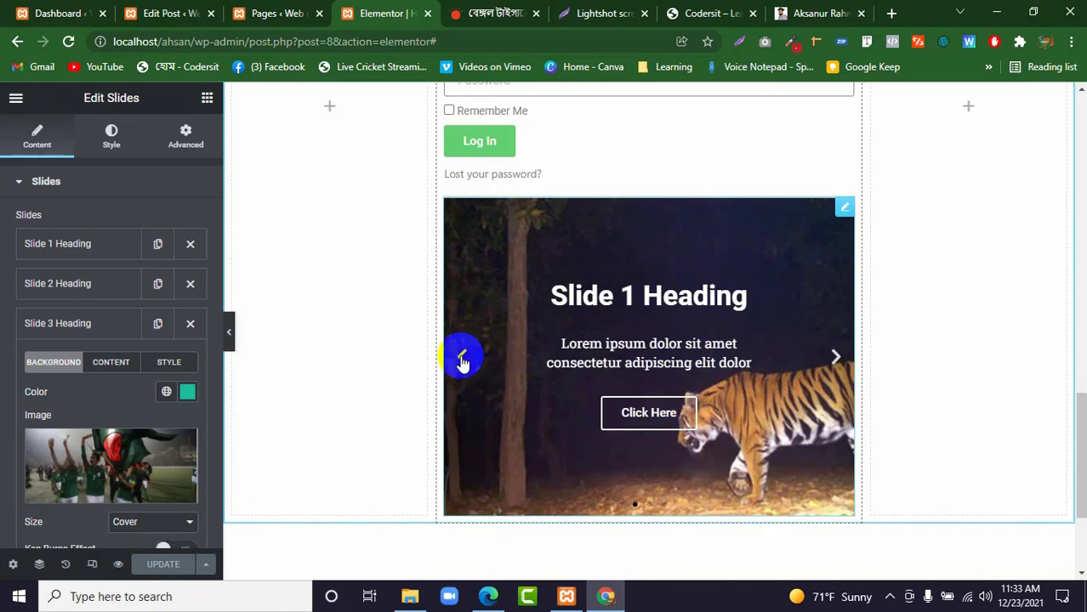
Collapse the Slide 3 settings and reduce the slides' height to 379 px.
left_click(83, 327)
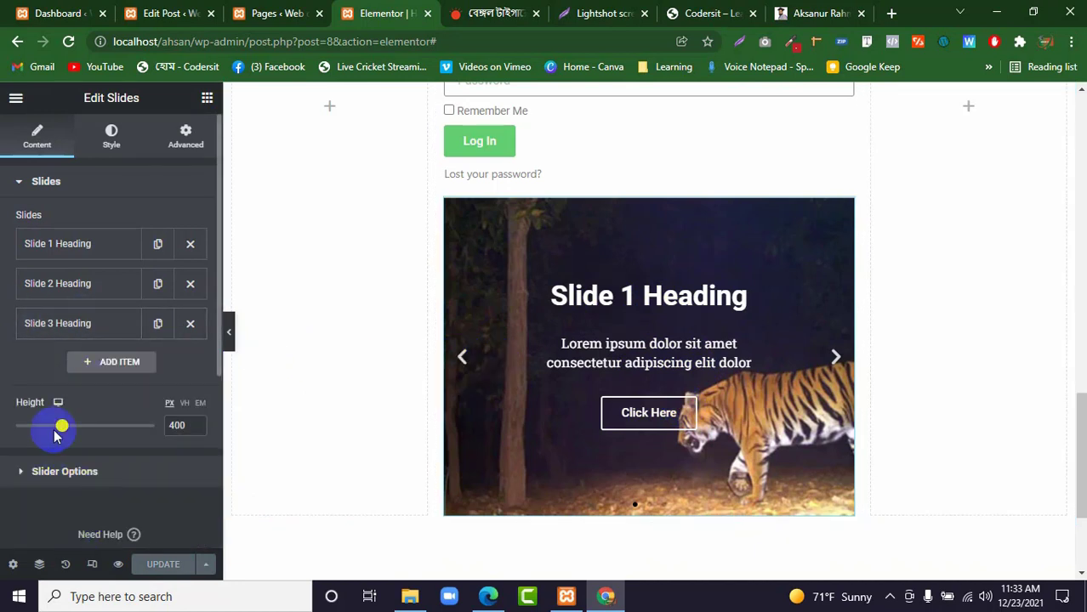
mouse_move(60, 428)
left_mouse_down()
mouse_move(92, 426)
mouse_move(15, 431)
mouse_move(57, 430)
left_mouse_up()
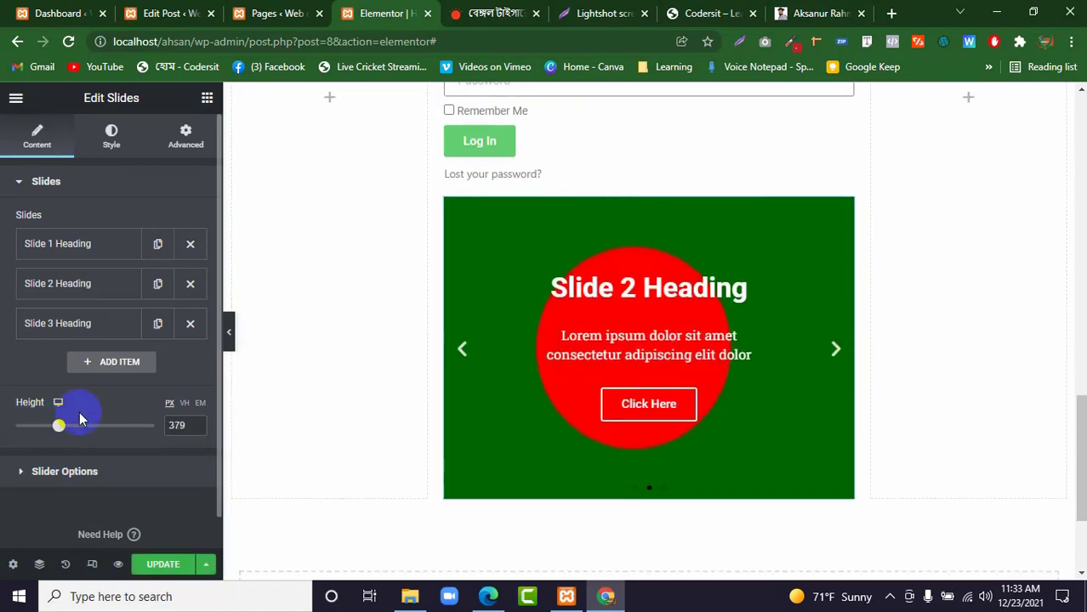
Try Arrows as the slider's Navigation option and return it to Arrows and Dots.
left_click(95, 473)
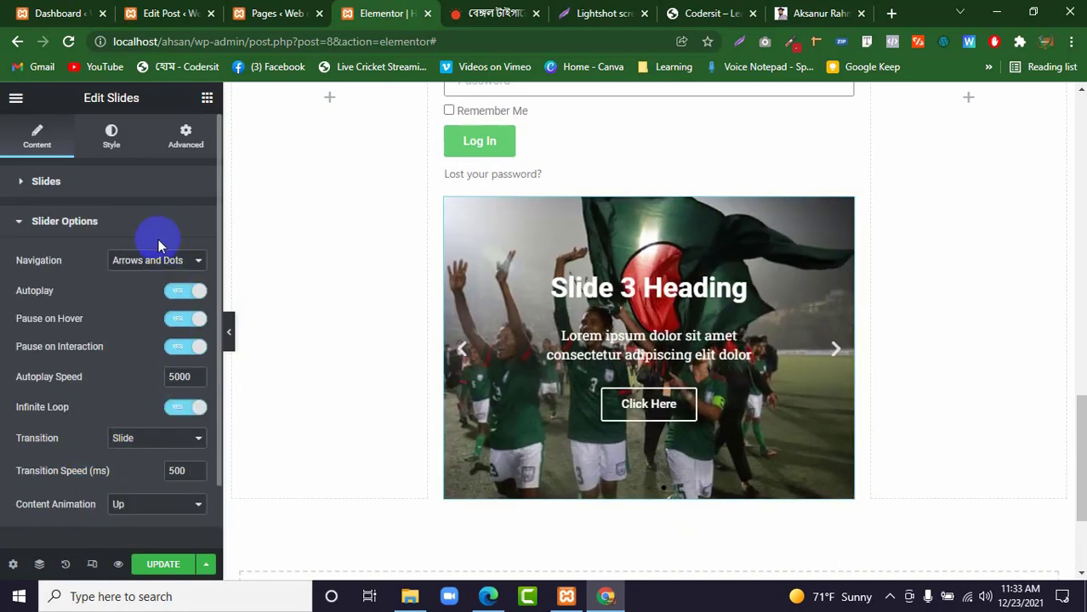
left_click(471, 357)
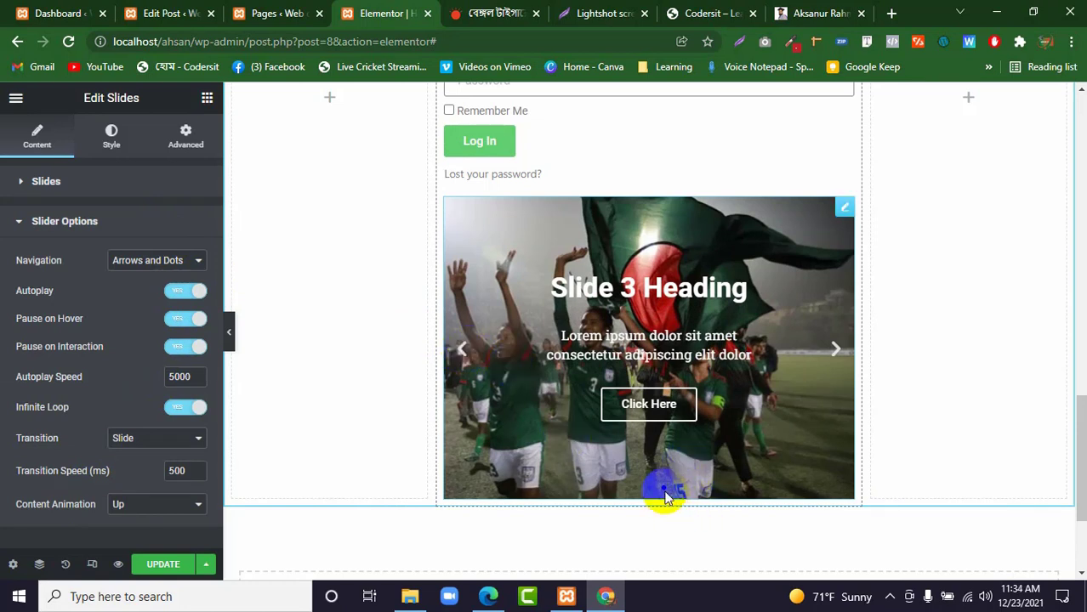
left_click(147, 259)
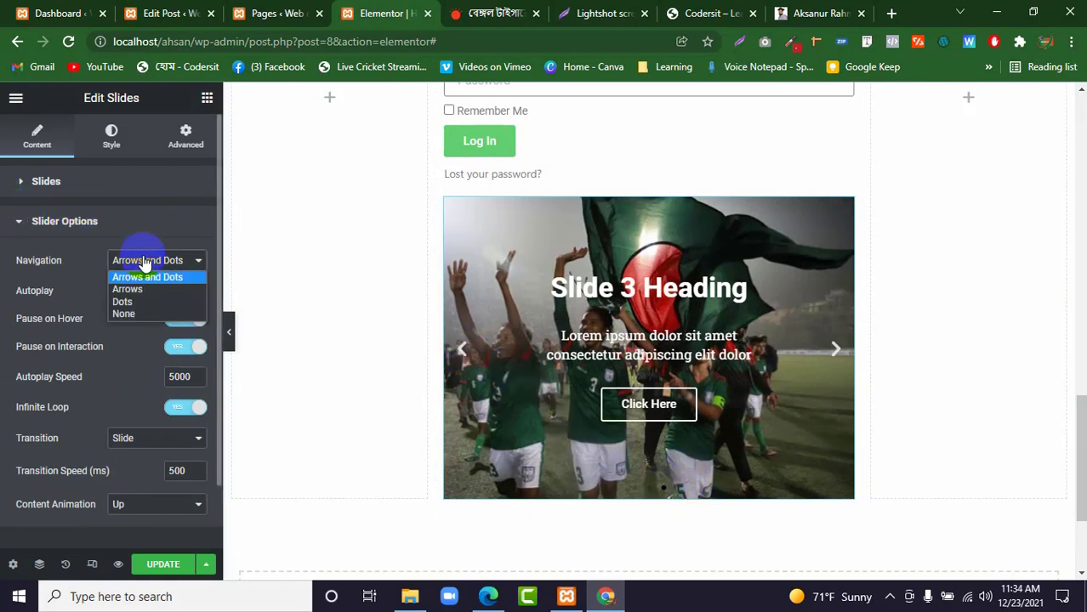
left_click(136, 290)
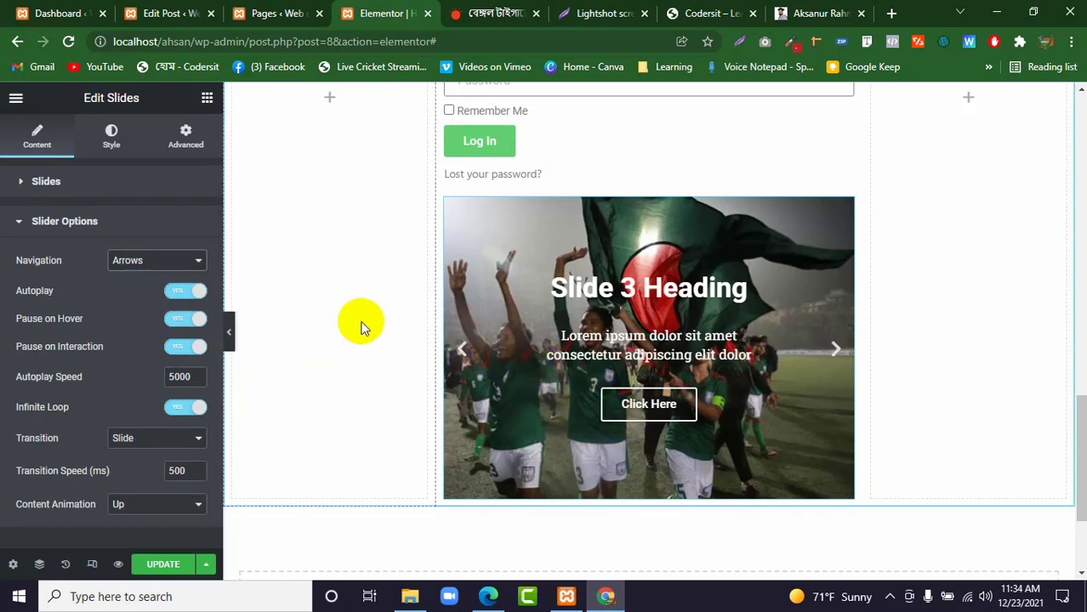
left_click(166, 261)
left_click(150, 275)
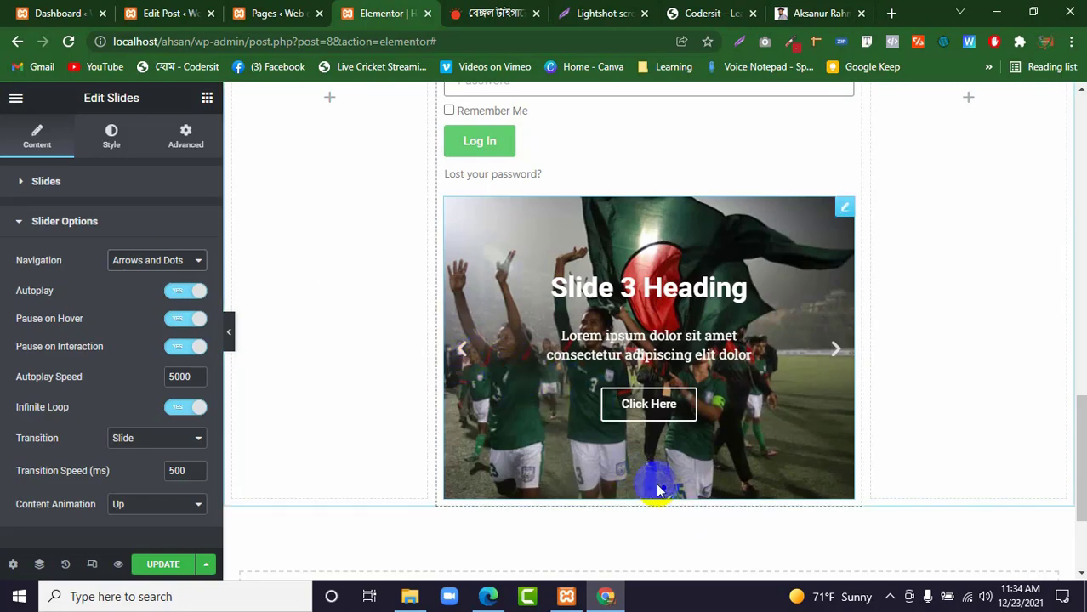
Advance through the slides with the navigation arrow and review the Autoplay and Pause on Hover options.
left_click(835, 350)
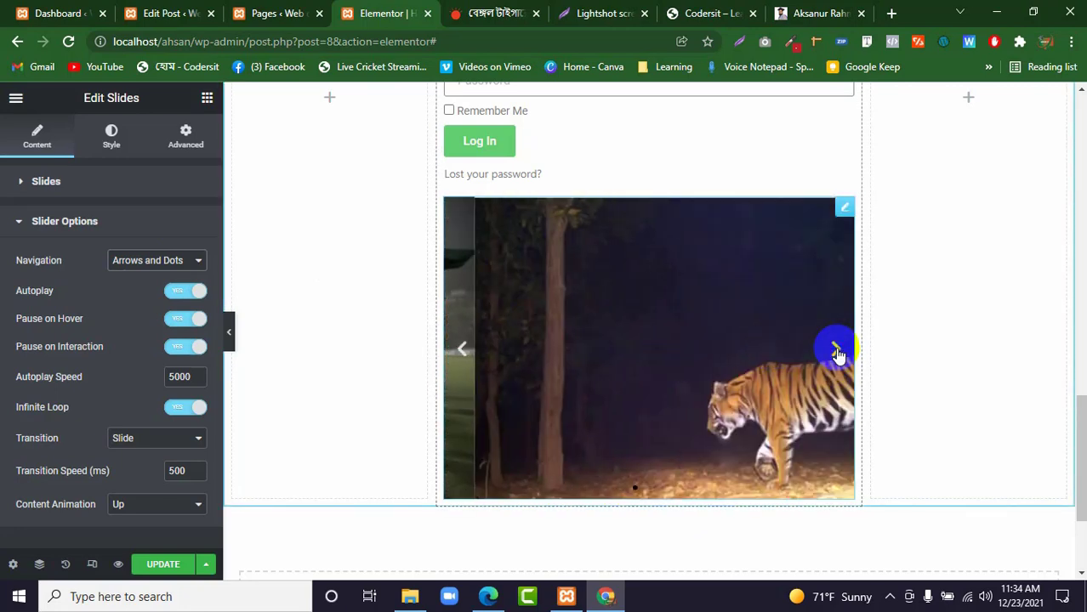
left_click(836, 351)
left_click(836, 351)
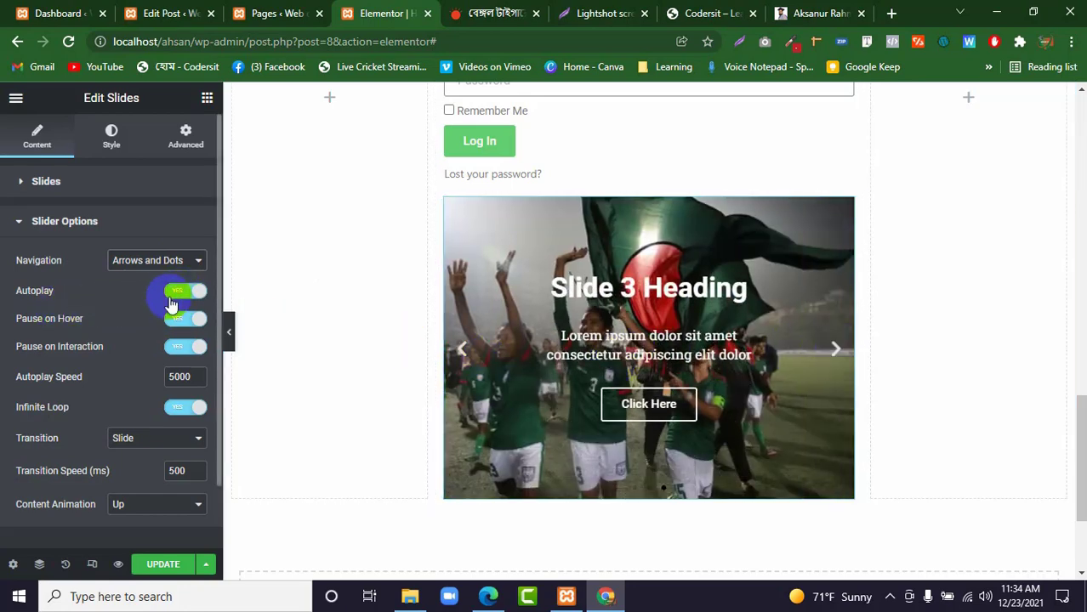
left_click(192, 318)
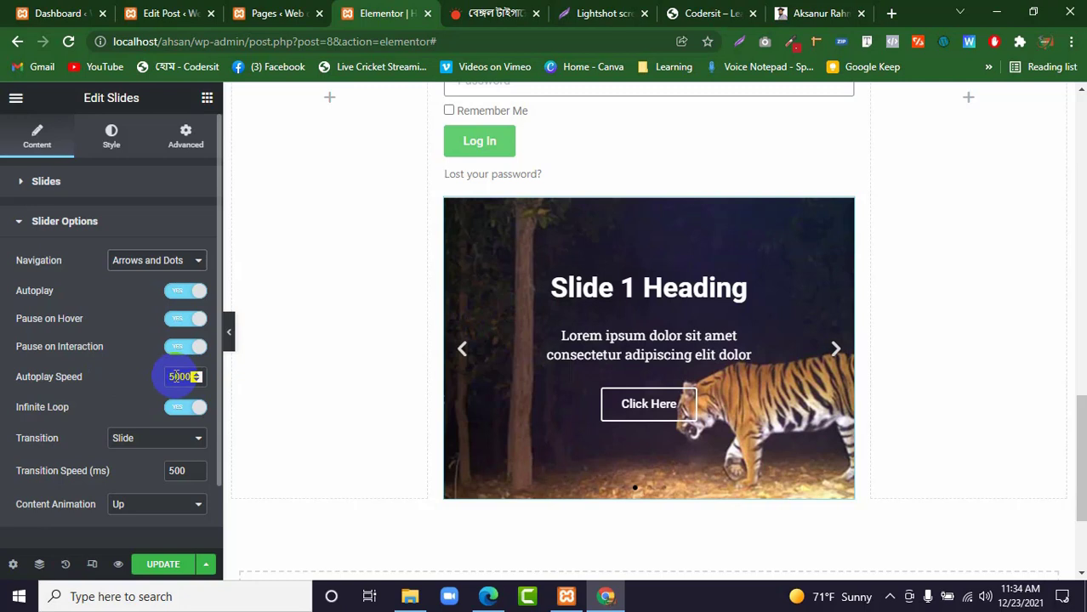
Set the slider's Transition to Fade.
scroll(55, 410, "down", 1)
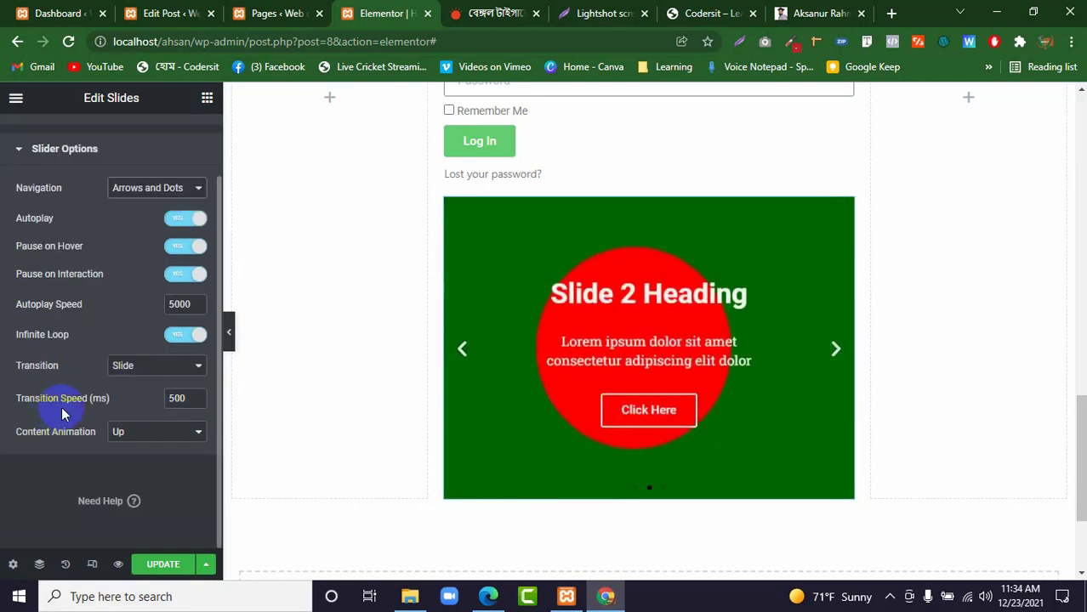
left_click(168, 366)
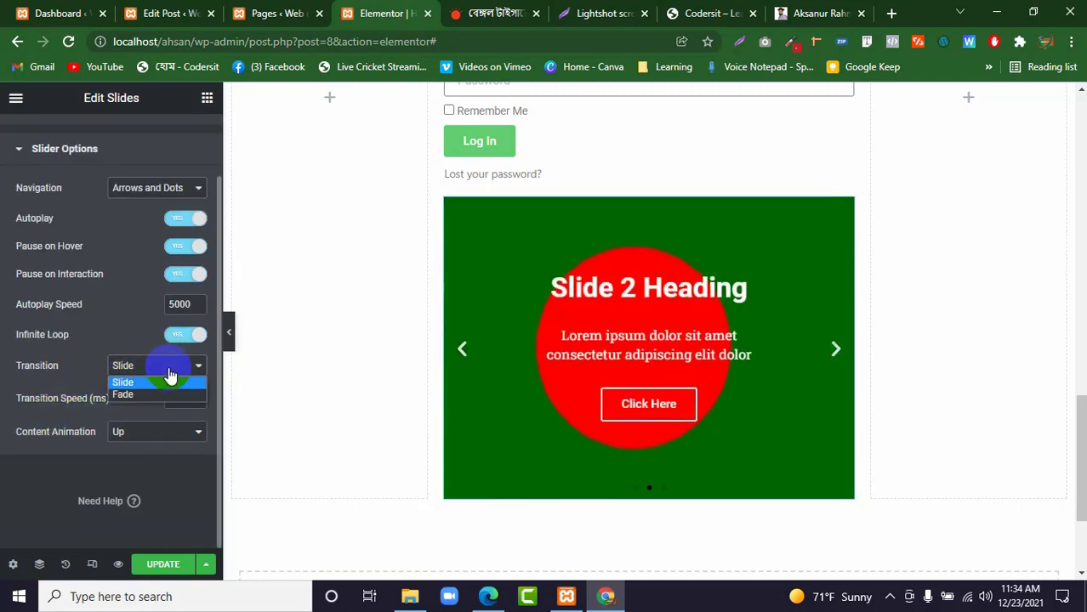
left_click(143, 395)
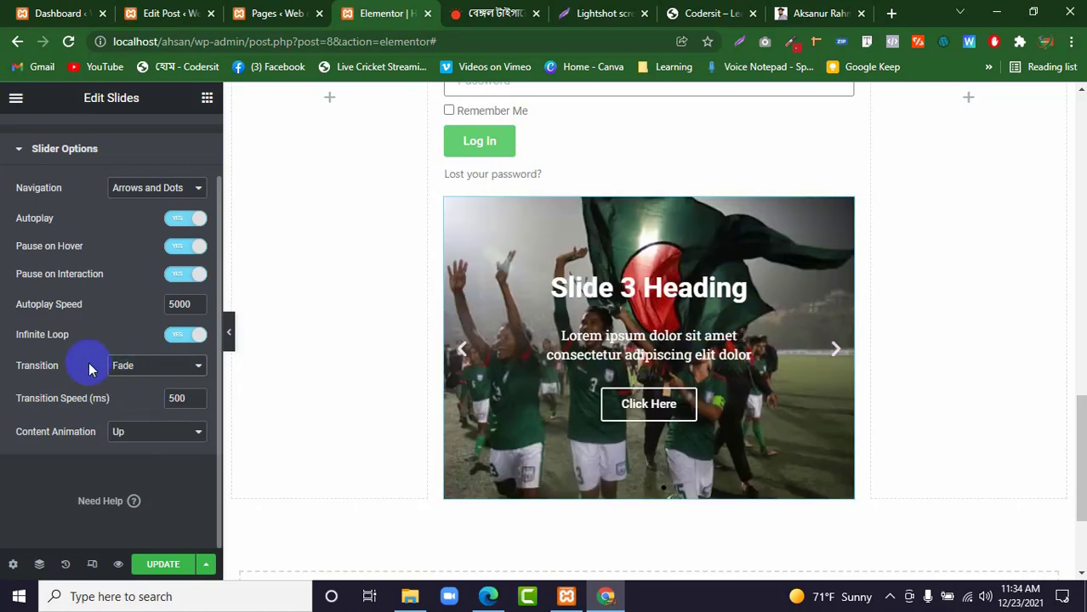
Set the slide titles' text color to teal #1DB8C3 in the Slides widget's style settings.
scroll(128, 340, "up", 1)
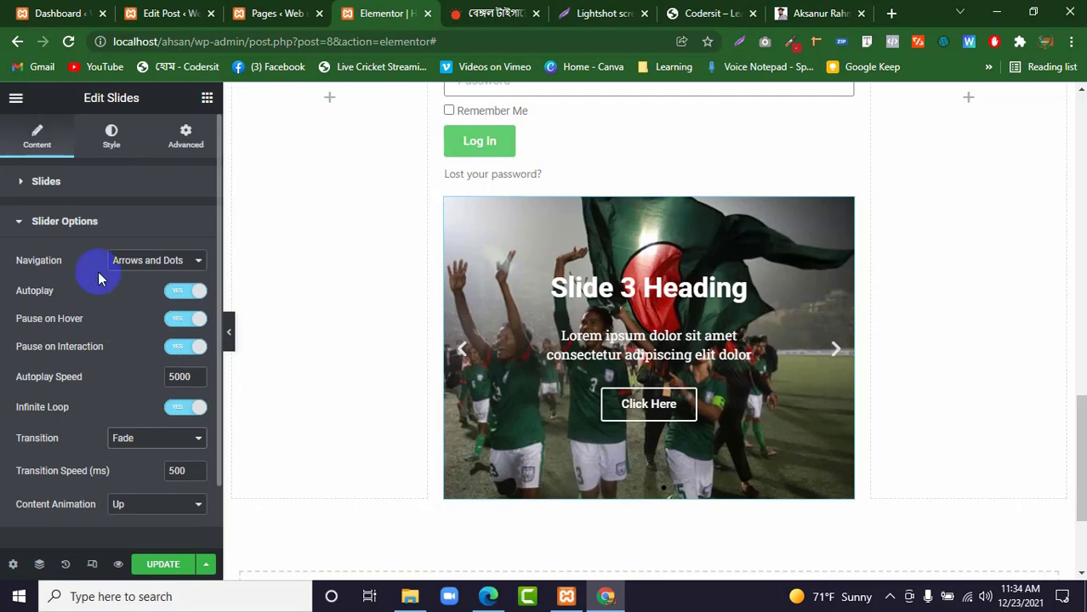
left_click(117, 156)
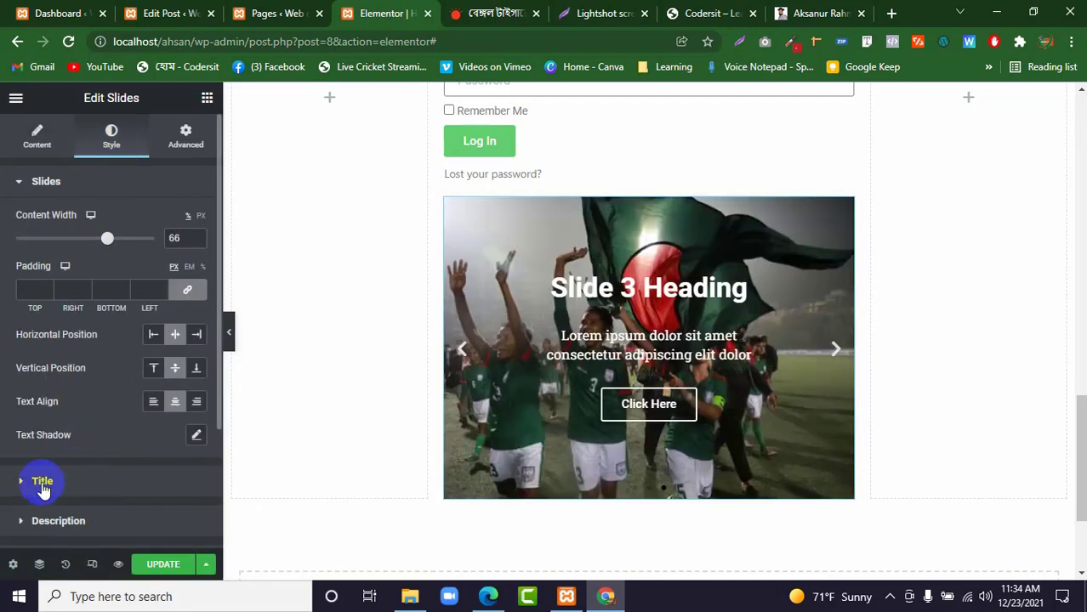
left_click(72, 491)
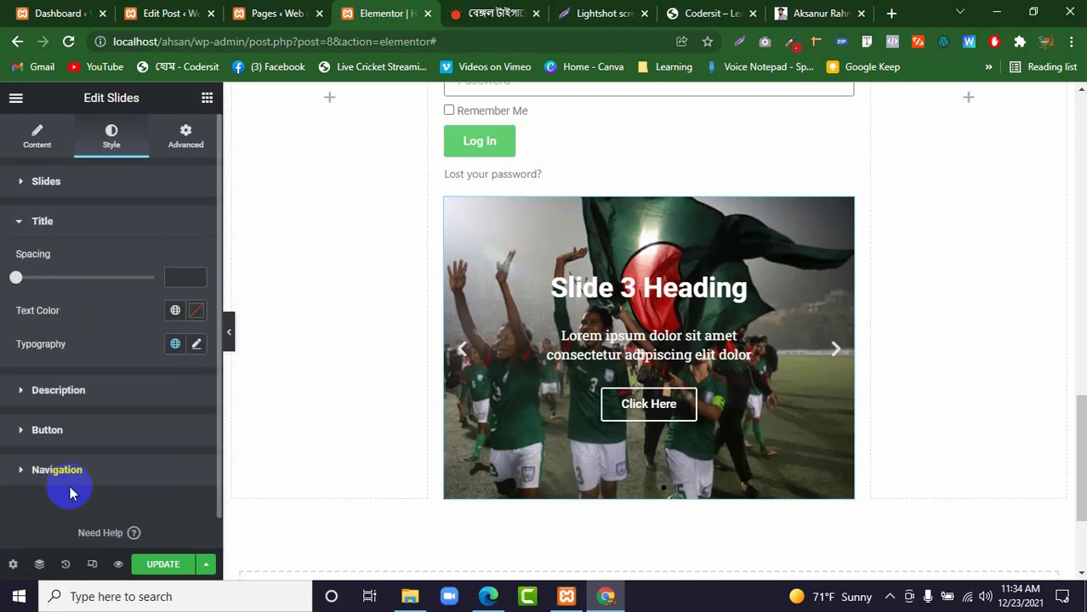
left_click(197, 345)
left_click(198, 344)
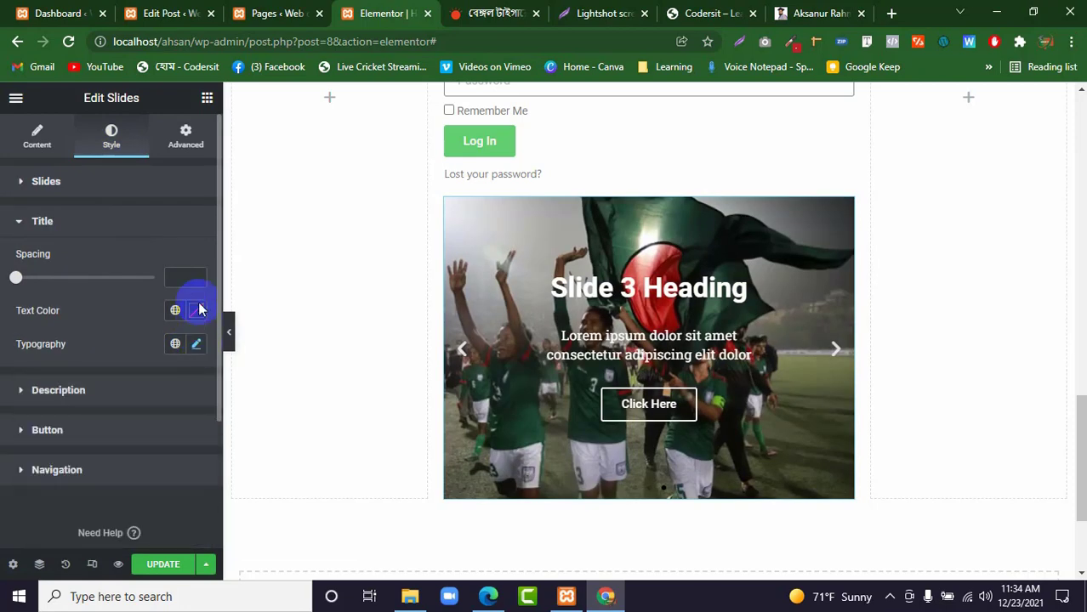
left_click(198, 314)
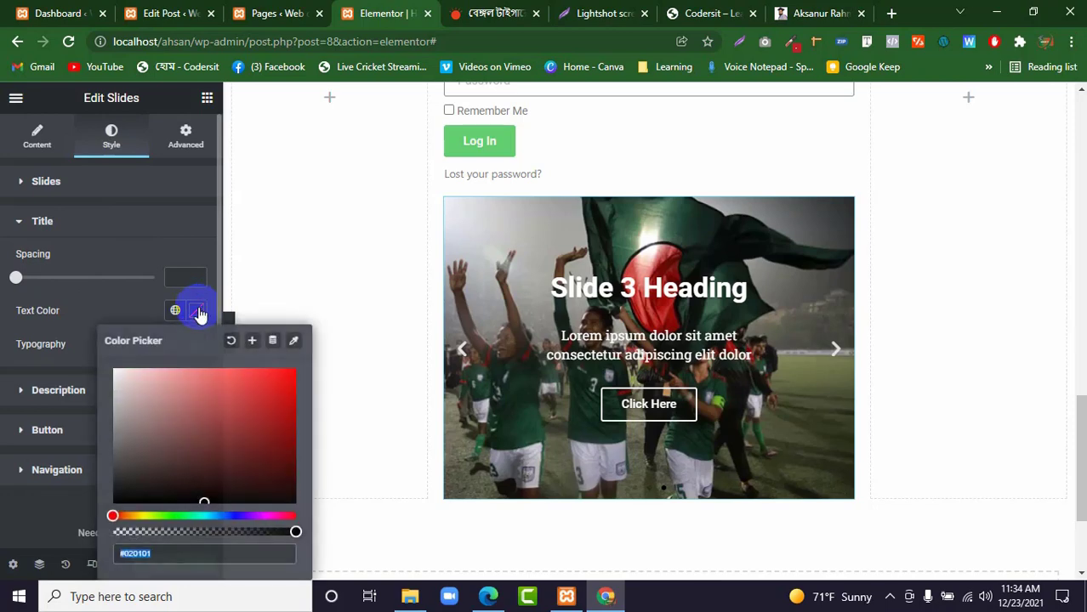
left_click(228, 385)
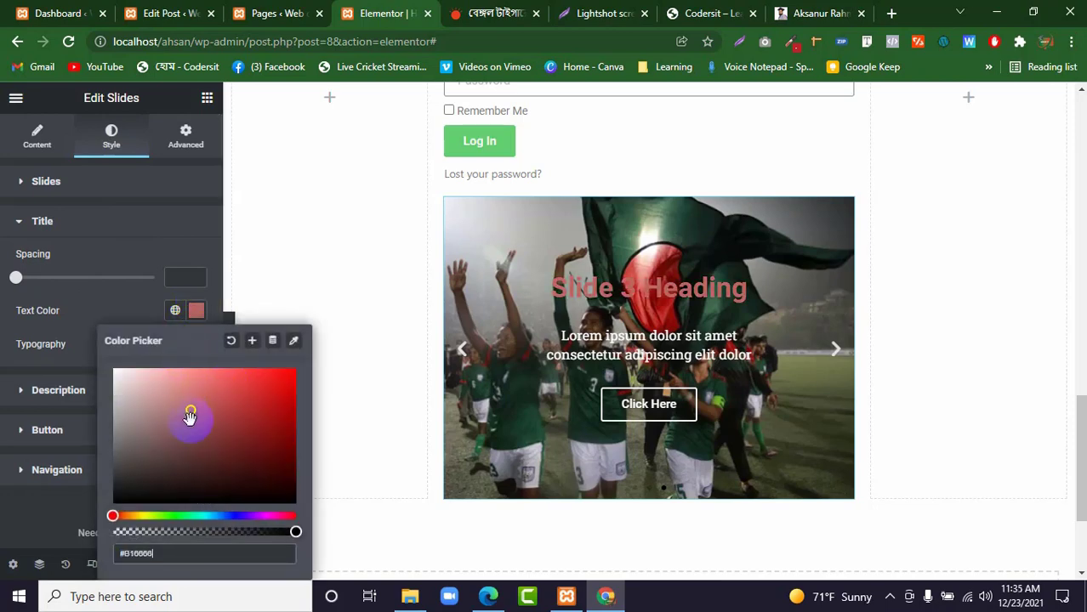
left_click(206, 517)
left_click(259, 436)
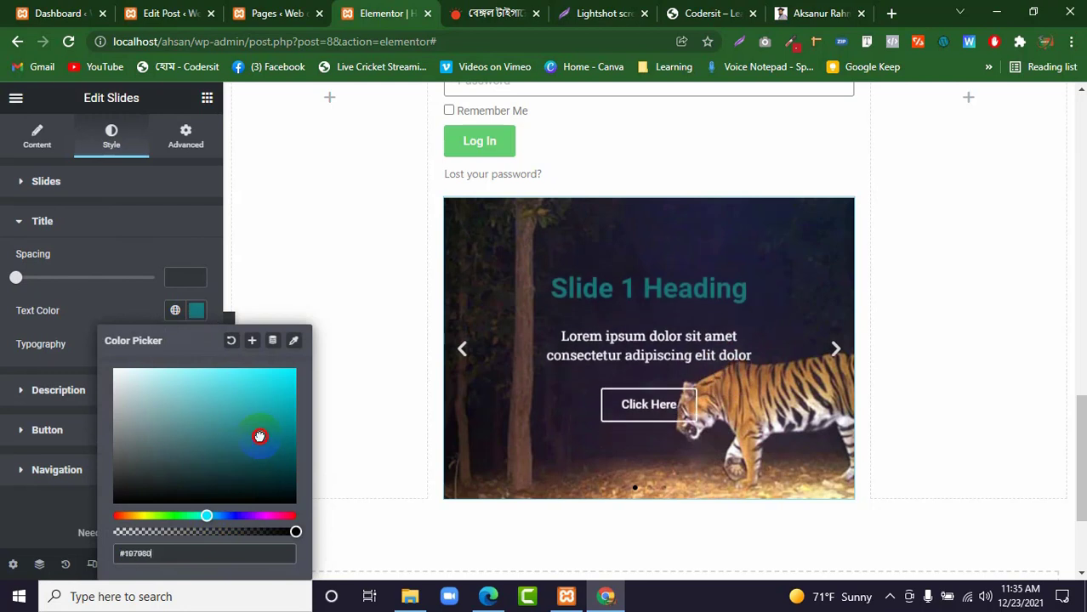
mouse_move(259, 436)
left_mouse_down()
mouse_move(278, 473)
mouse_move(268, 399)
left_mouse_up()
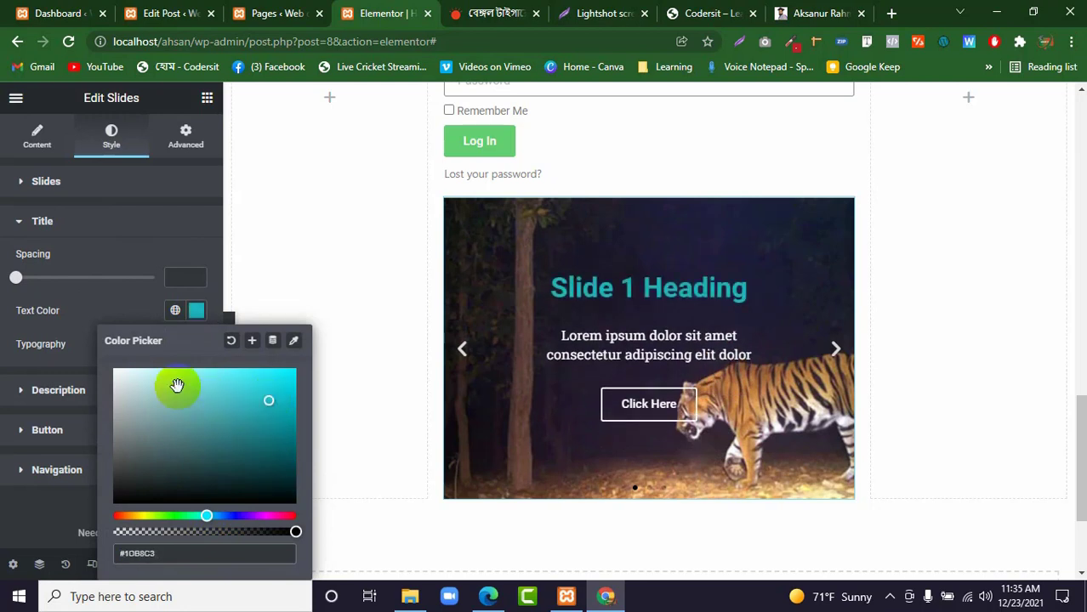
left_click(73, 342)
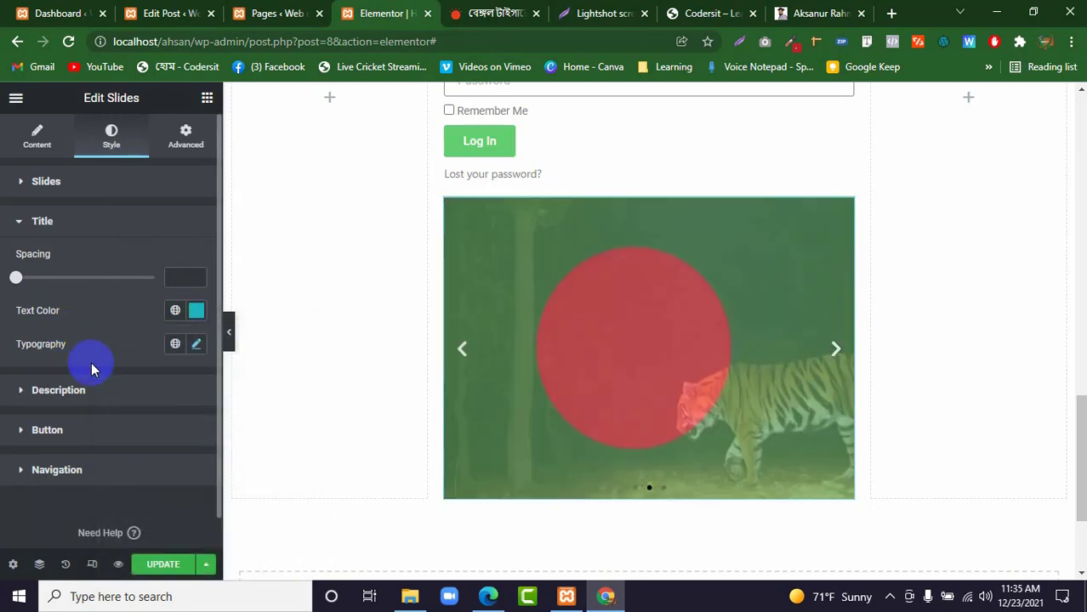
Update the page to save the changes and return to the list of widgets.
left_click(162, 564)
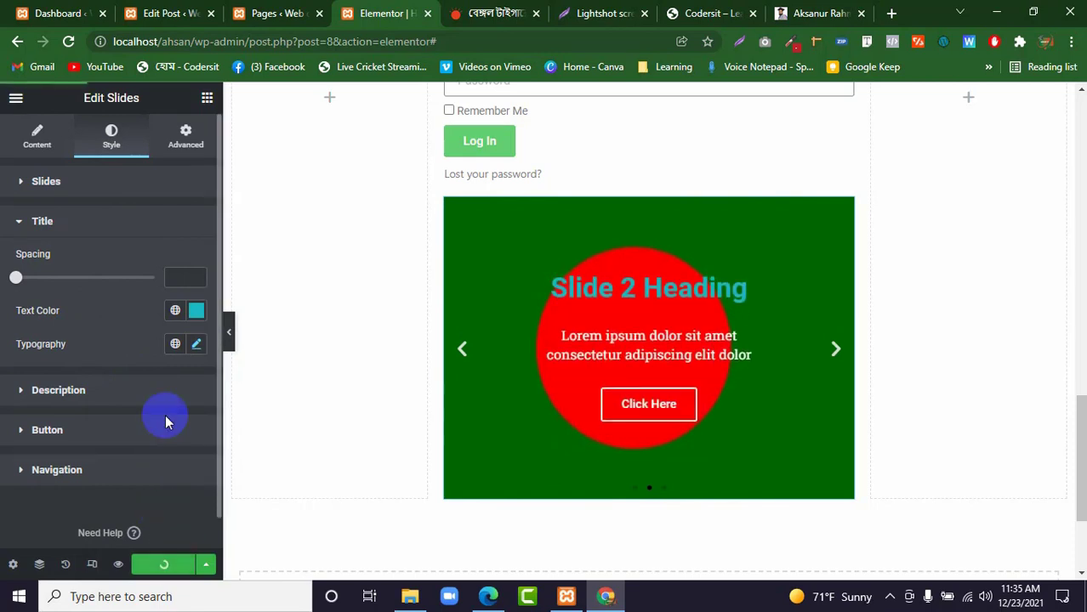
left_click(207, 100)
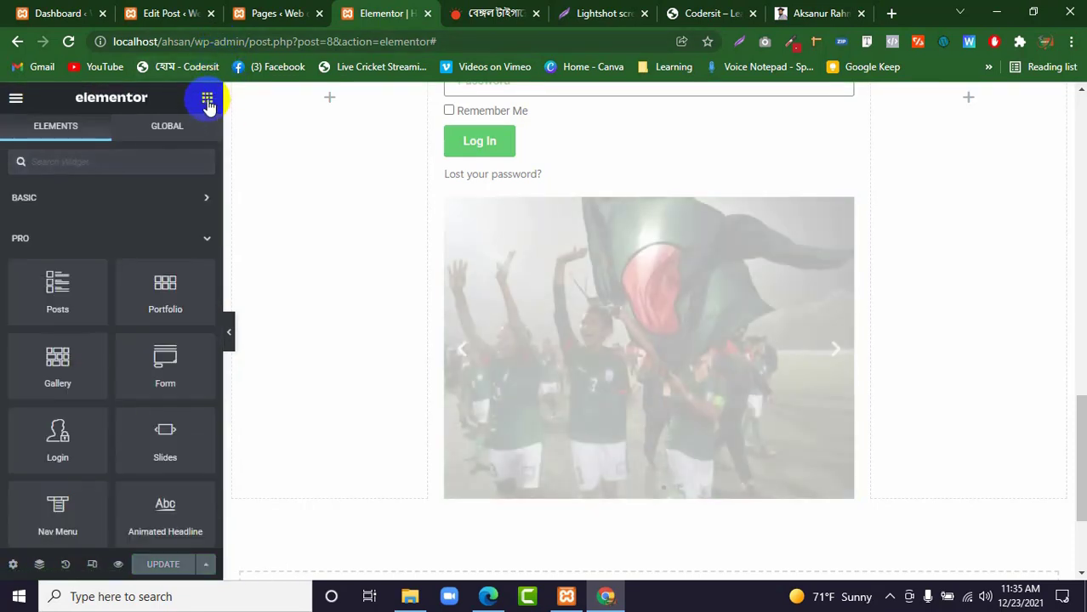